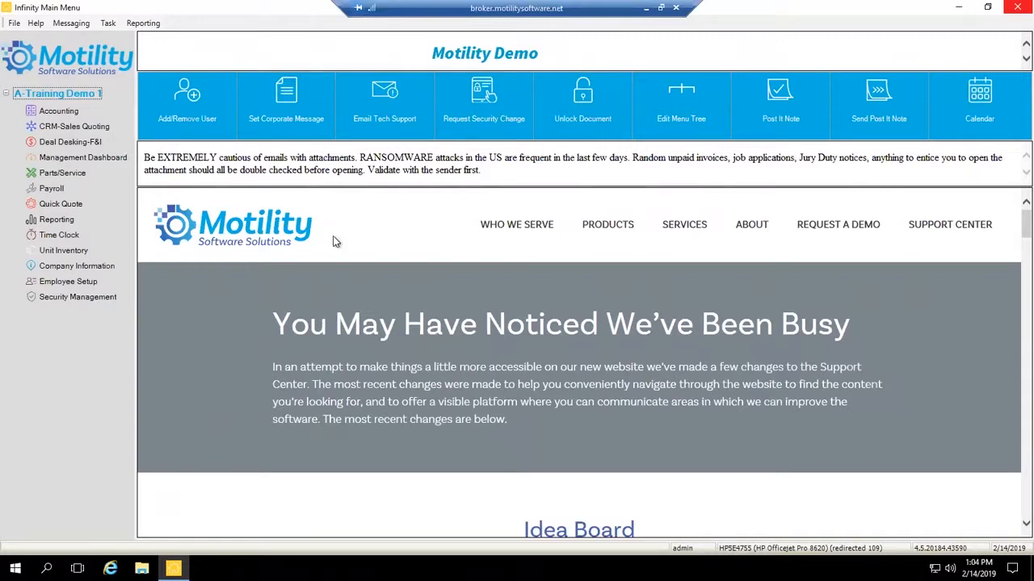
- Open Accounting for company 1 and open Write Check/Drafts
click(50, 113)
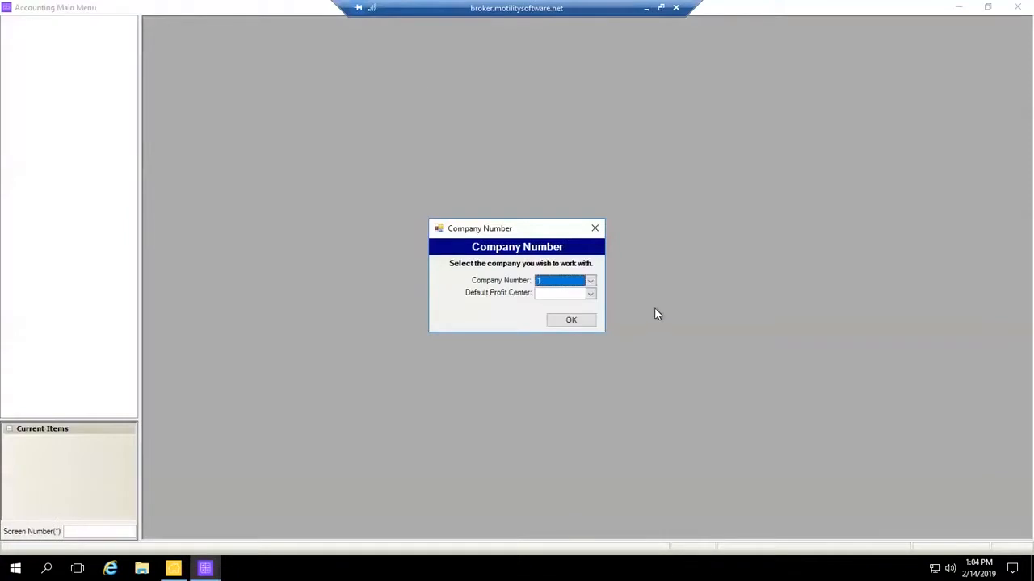
click(587, 325)
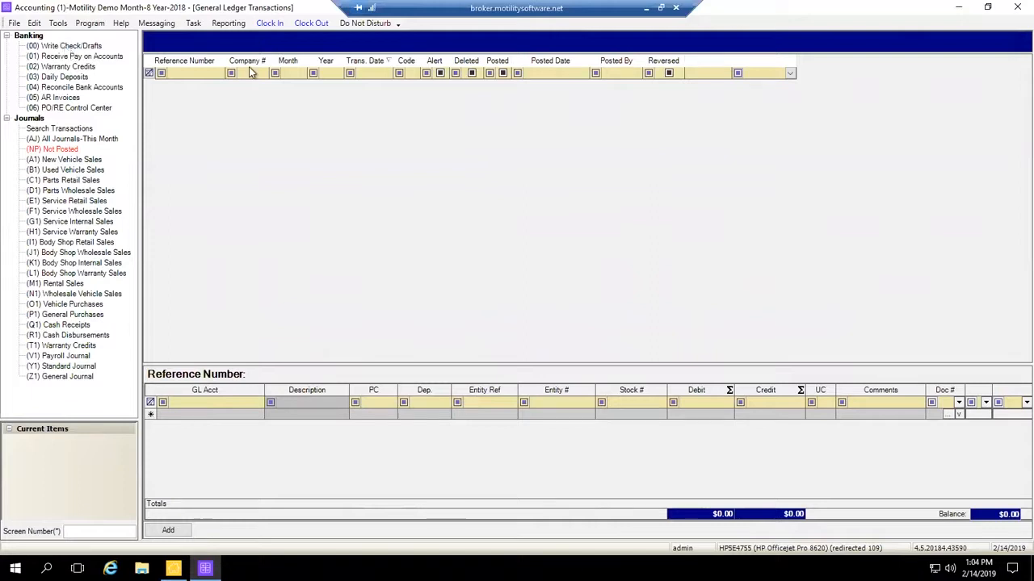
click(64, 46)
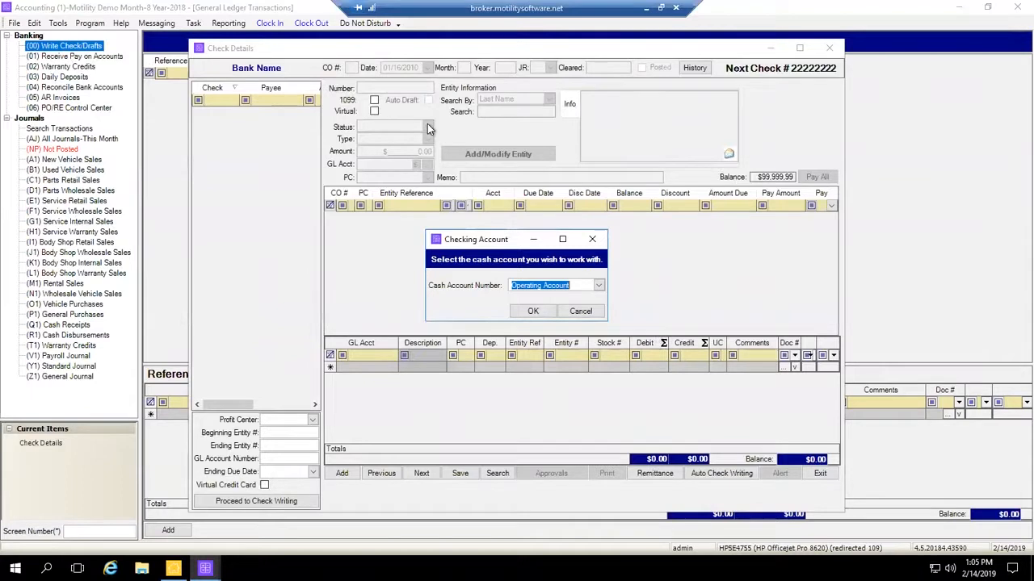
- Choose the Barrington Bank Operating Account as the cash account to work with
click(597, 285)
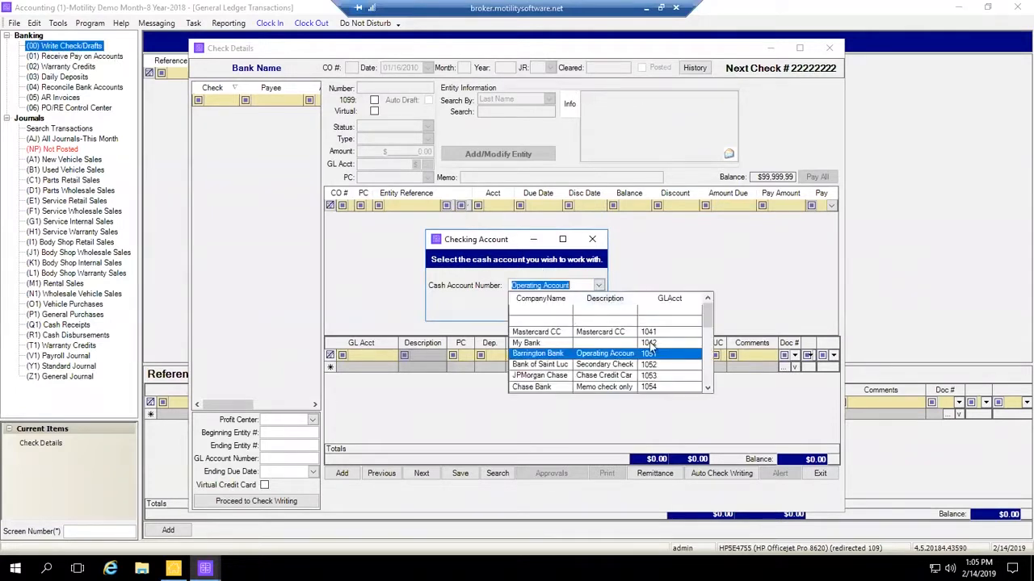
click(554, 353)
click(534, 312)
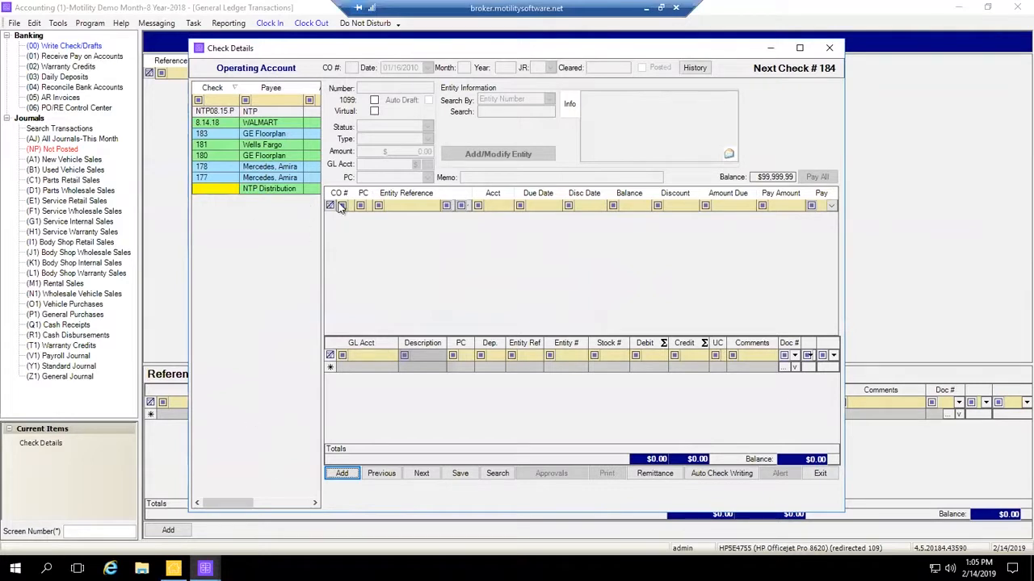
click(14, 22)
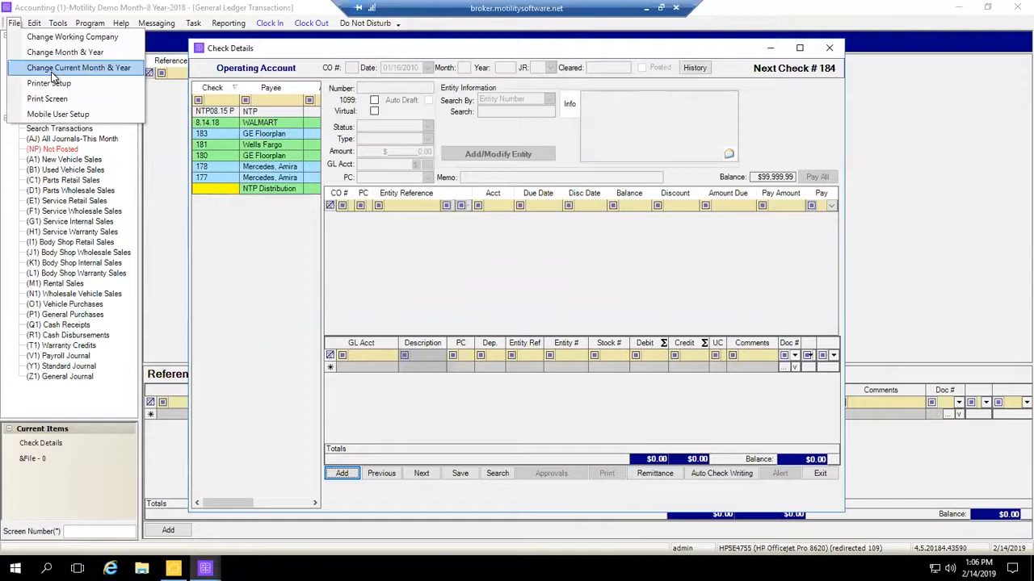
click(402, 278)
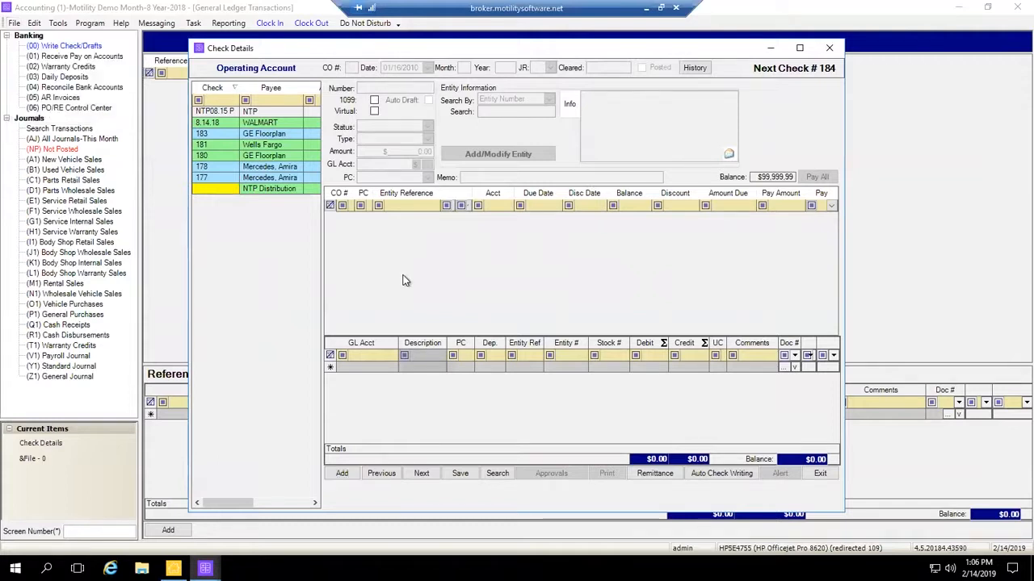
- Start Auto Check Writing and set the profit center filter to A
click(714, 475)
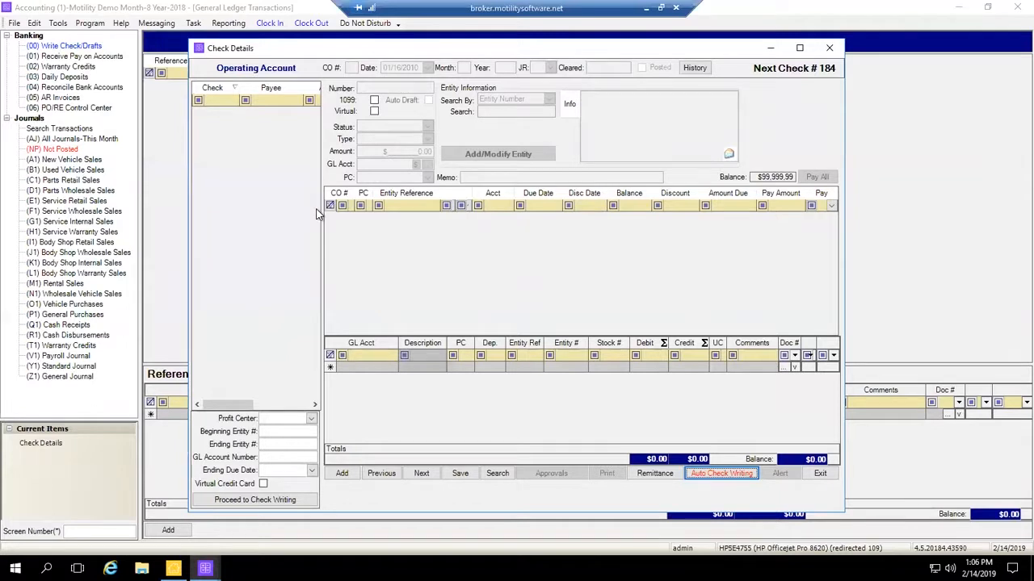
click(285, 417)
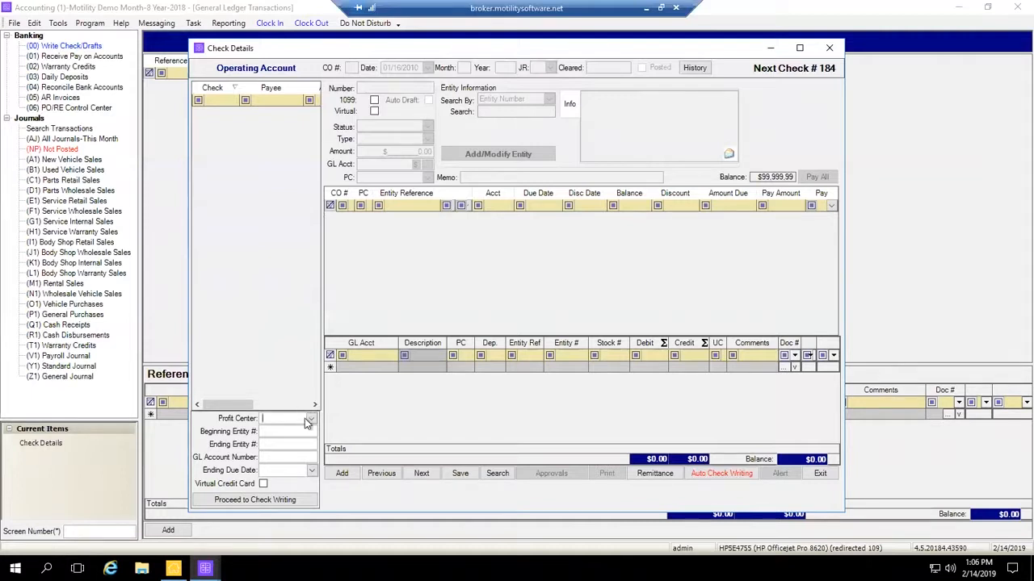
click(311, 418)
click(266, 466)
click(272, 431)
click(266, 445)
text(1)
click(282, 445)
text(9)
click(280, 419)
text(A)
- Try an entity number range with NTP as the beginning entity, and clear both entity number fields
click(281, 431)
text(0000000000)
key(shift+Tab)
text(NTP)
drag(280, 432, 217, 430)
key(BackSpace)
double_click(292, 444)
key(BackSpace)
- Limit the check run to GL account 2100 and ending due date 01/15/2019, and proceed to check writing
click(267, 458)
text(2100)
double_click(303, 457)
click(310, 472)
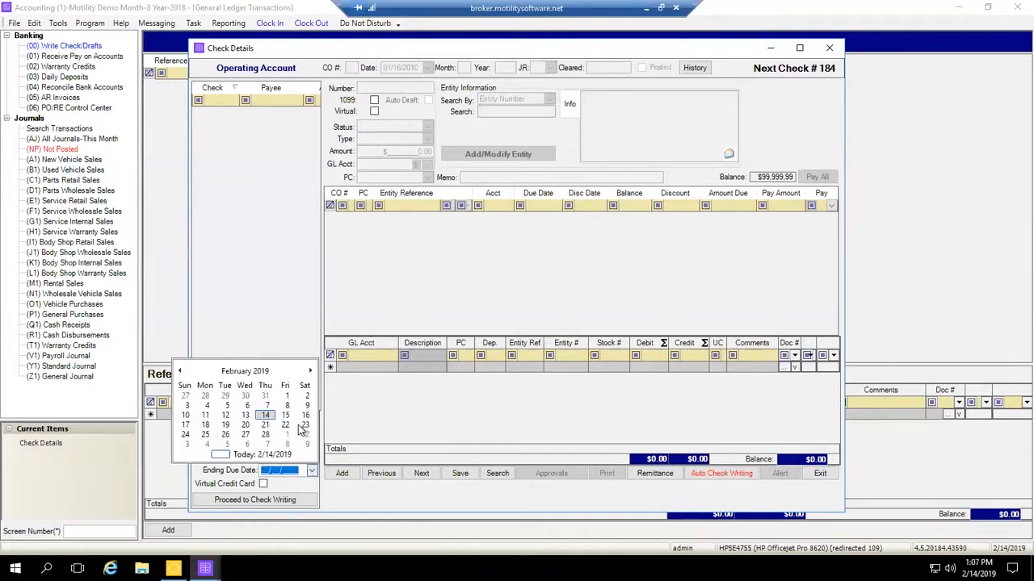
click(181, 372)
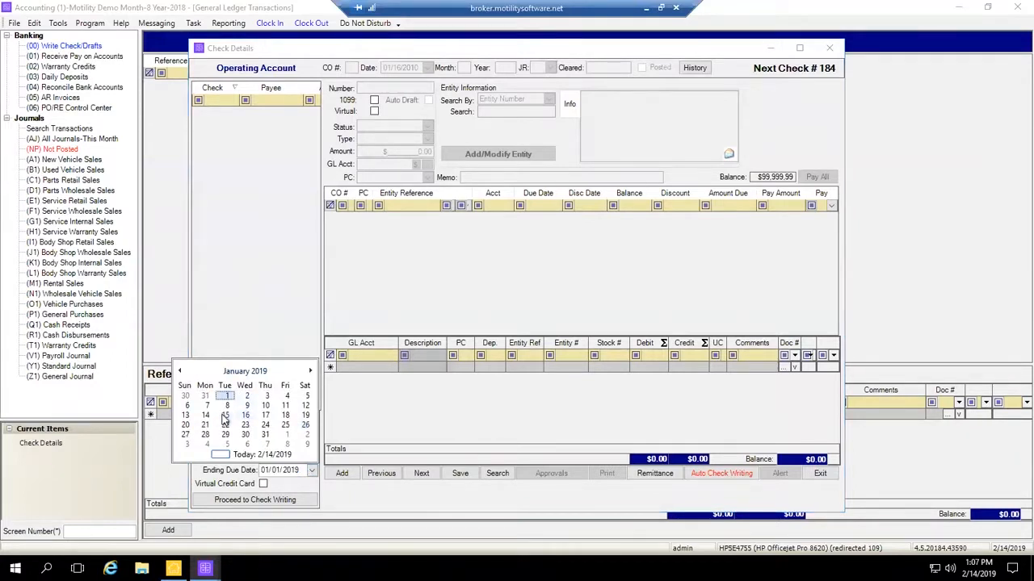
click(224, 416)
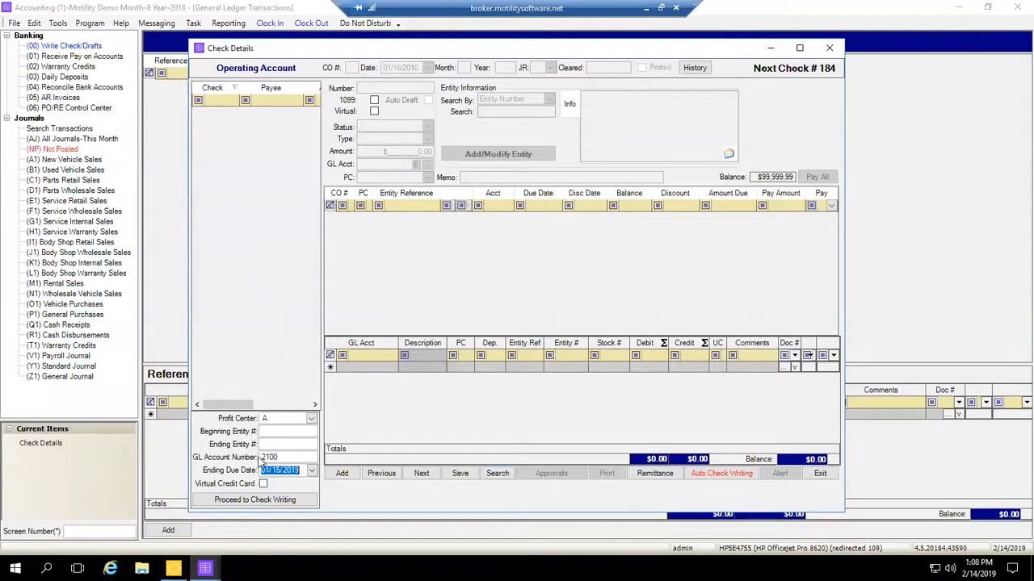
click(254, 500)
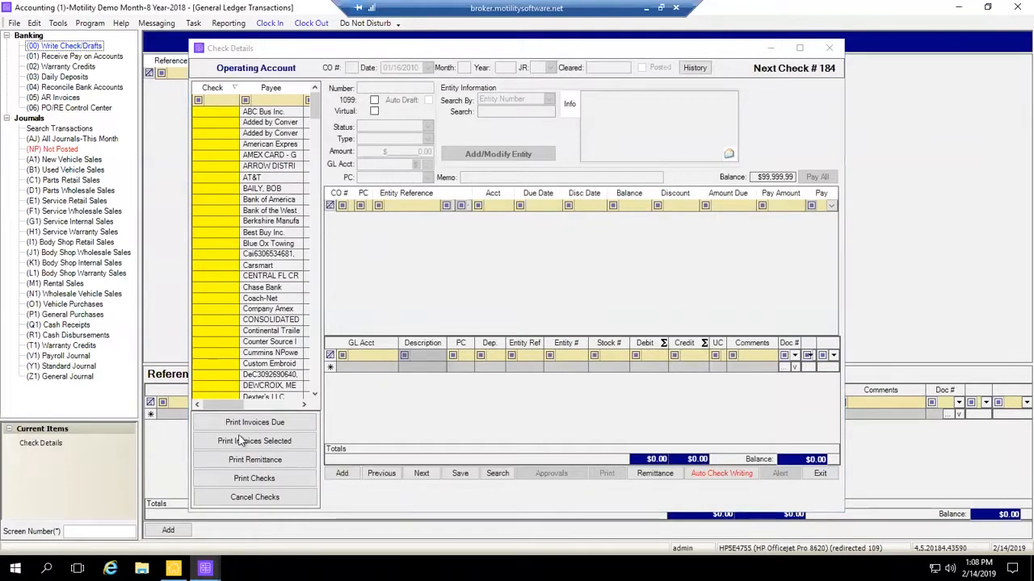
- Widen the Check Details window and review the payees, amounts and print statuses in the check list
drag(187, 318, 94, 317)
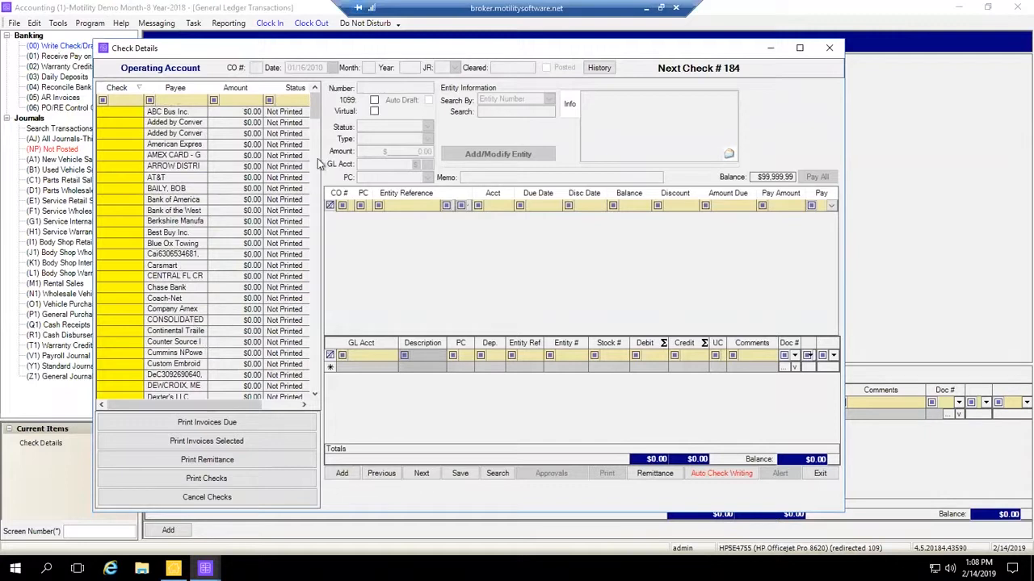
scroll(253, 205, down, 20)
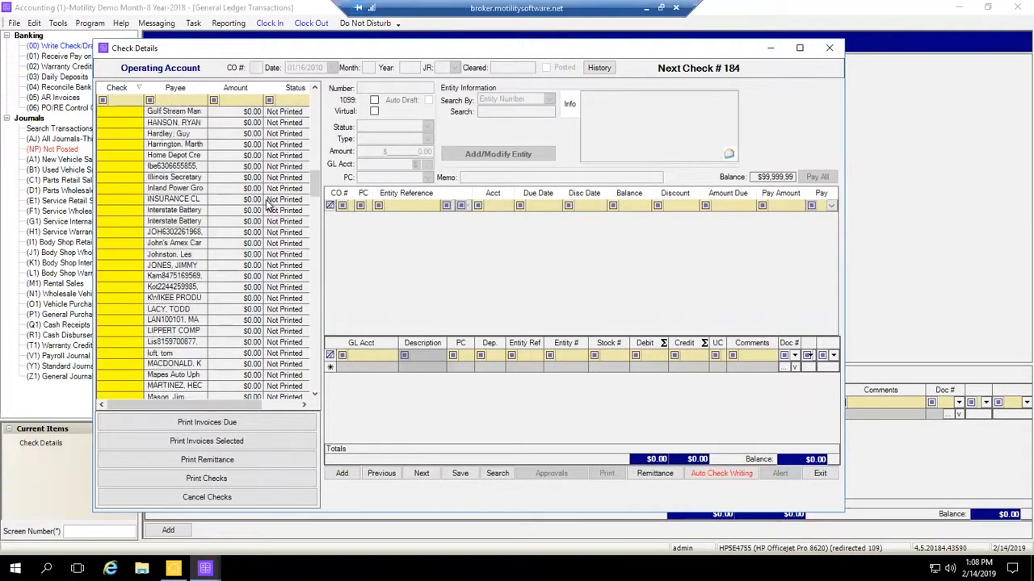
scroll(253, 204, down, 15)
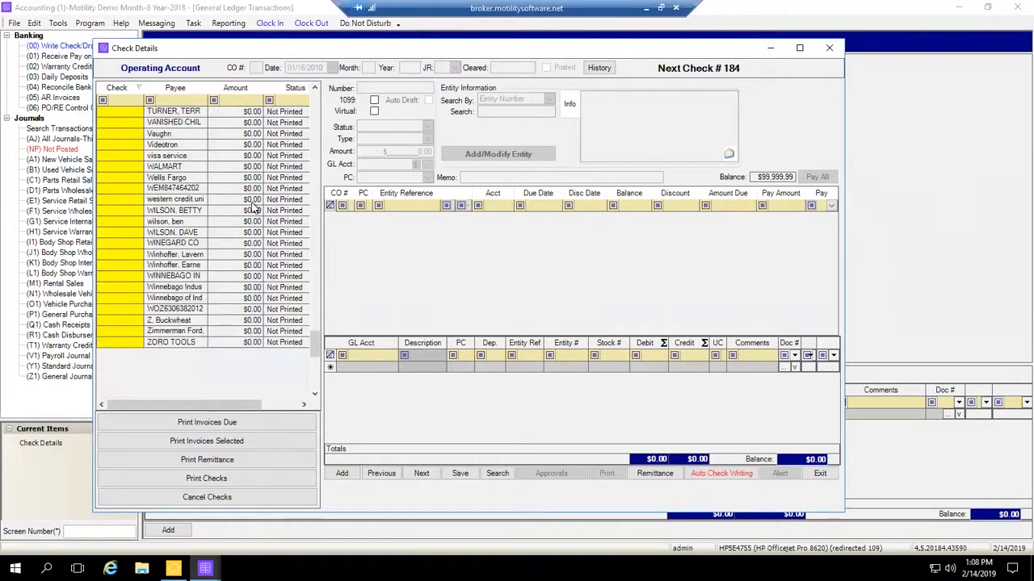
scroll(253, 204, up, 7)
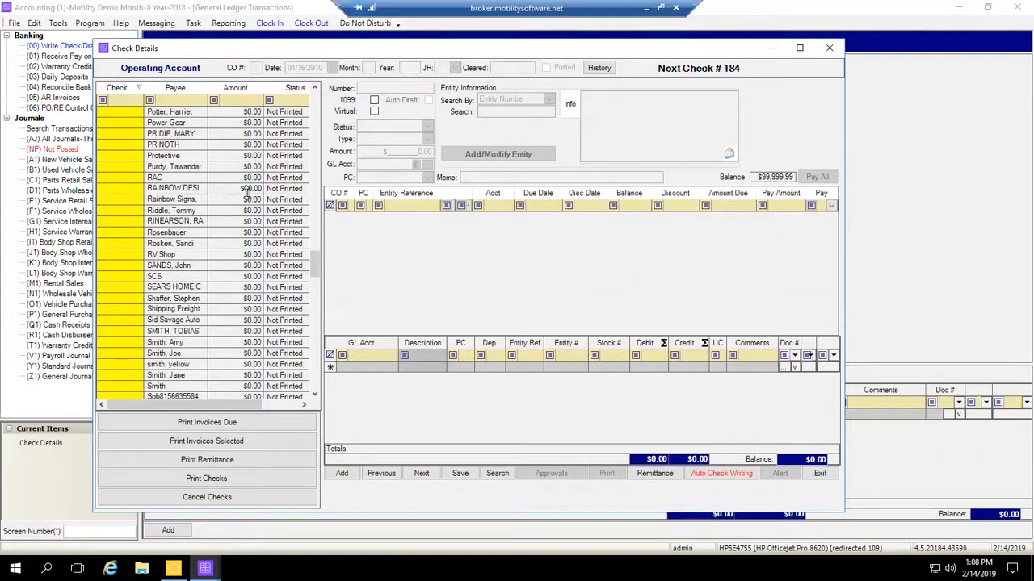
scroll(246, 194, up, 10)
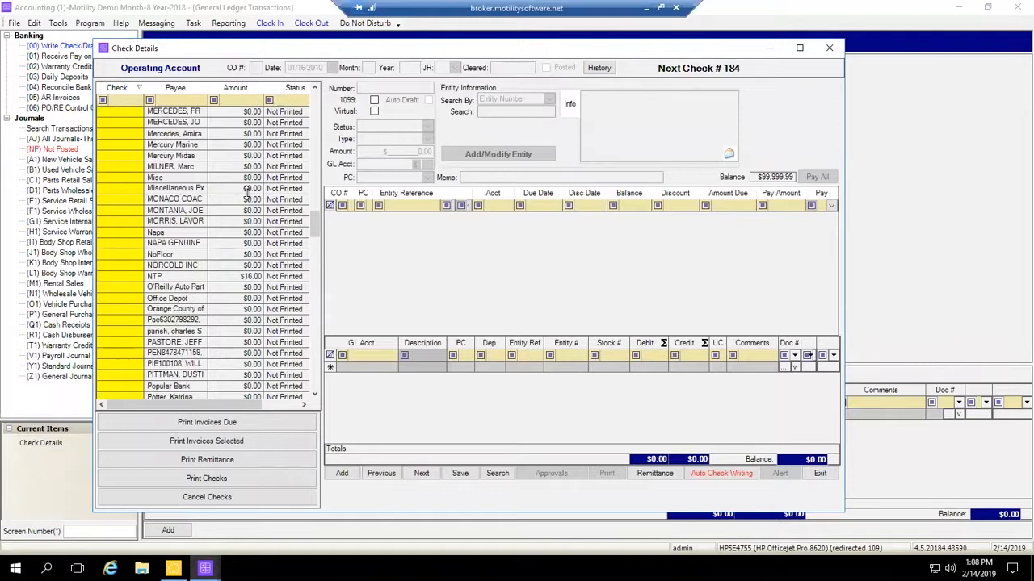
scroll(253, 113, up, 5)
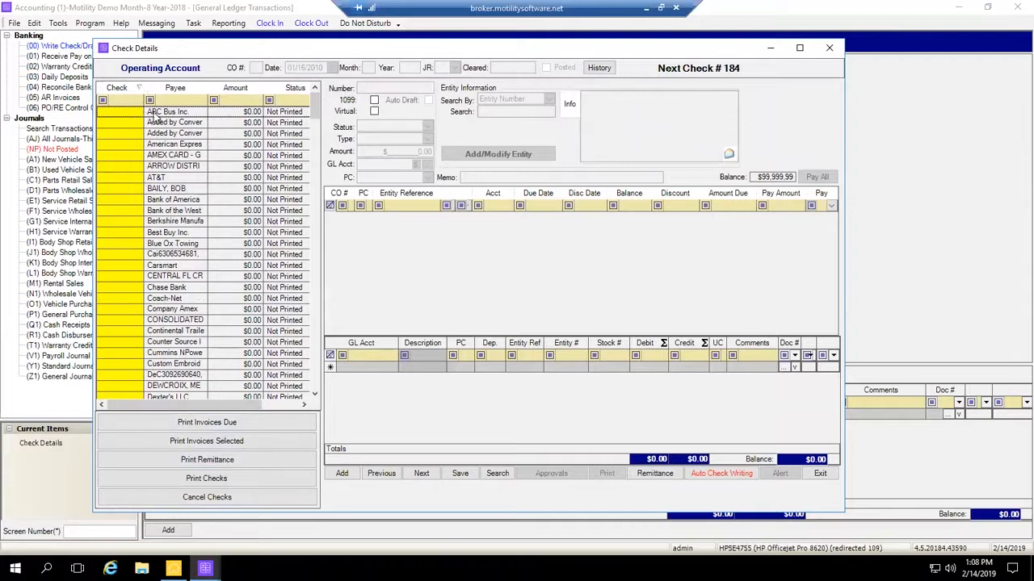
drag(318, 110, 316, 259)
scroll(294, 265, down, 20)
scroll(255, 288, down, 5)
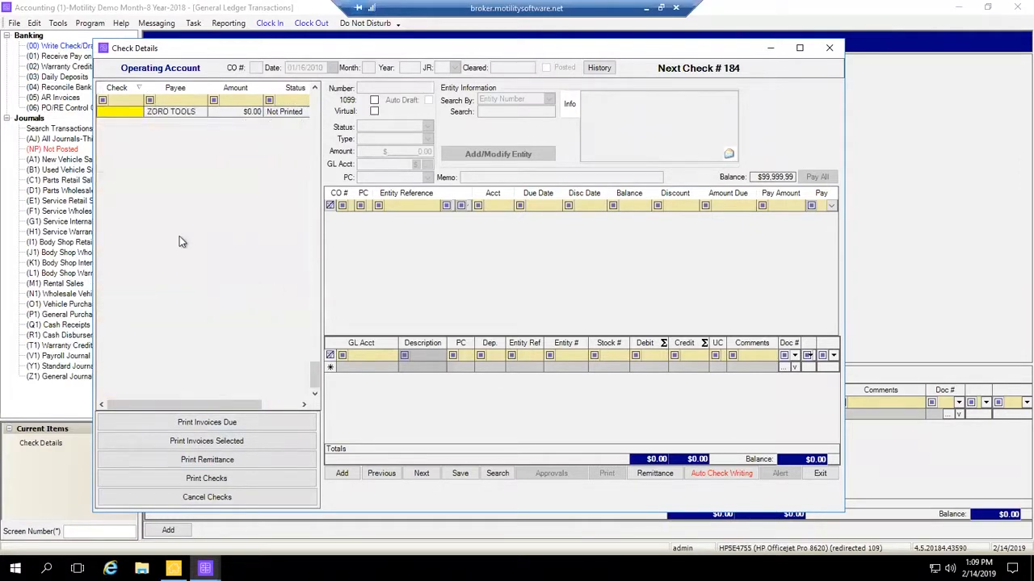
scroll(202, 294, up, 20)
scroll(203, 295, up, 15)
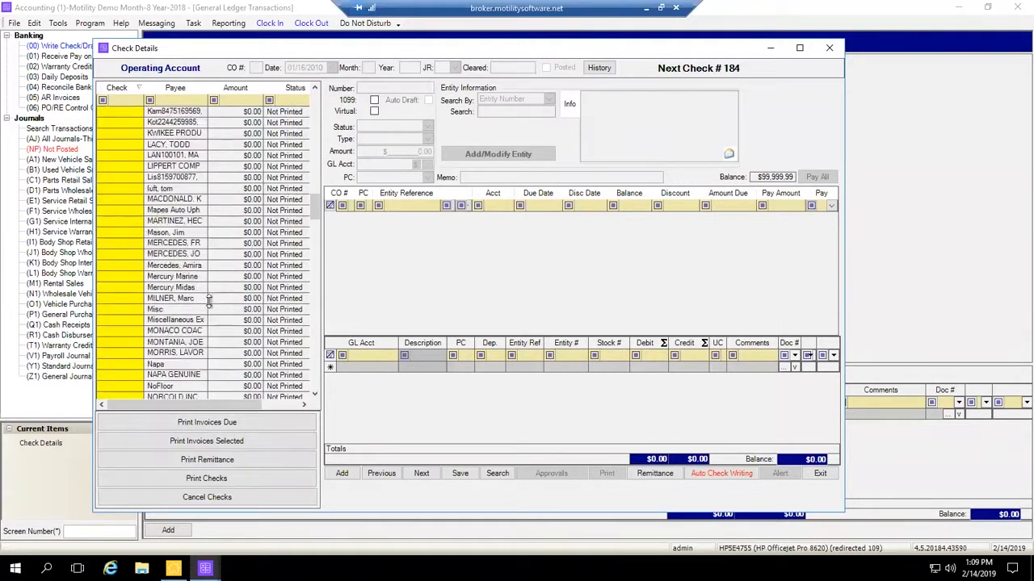
scroll(229, 315, up, 10)
scroll(229, 315, up, 1)
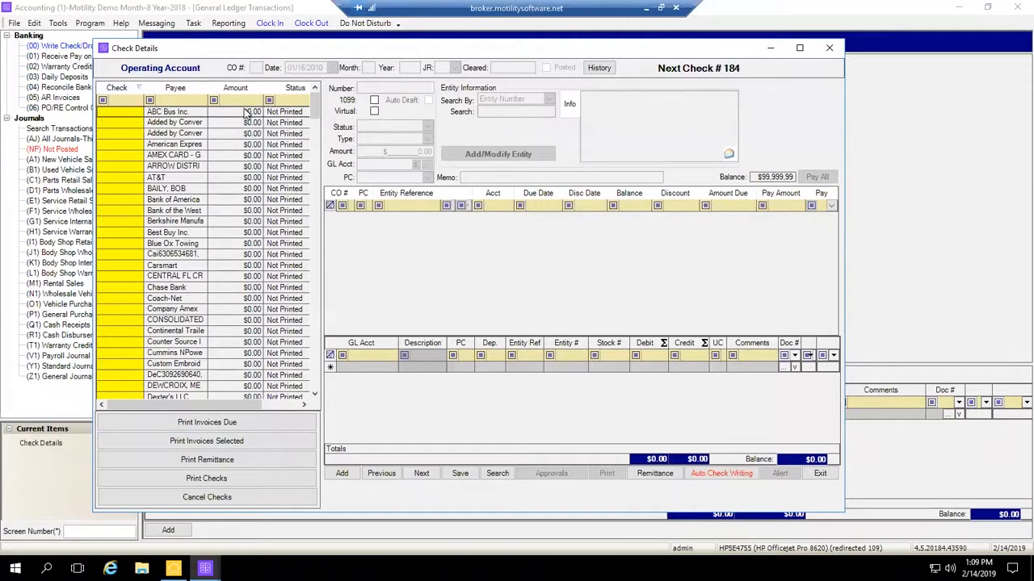
scroll(289, 217, down, 6)
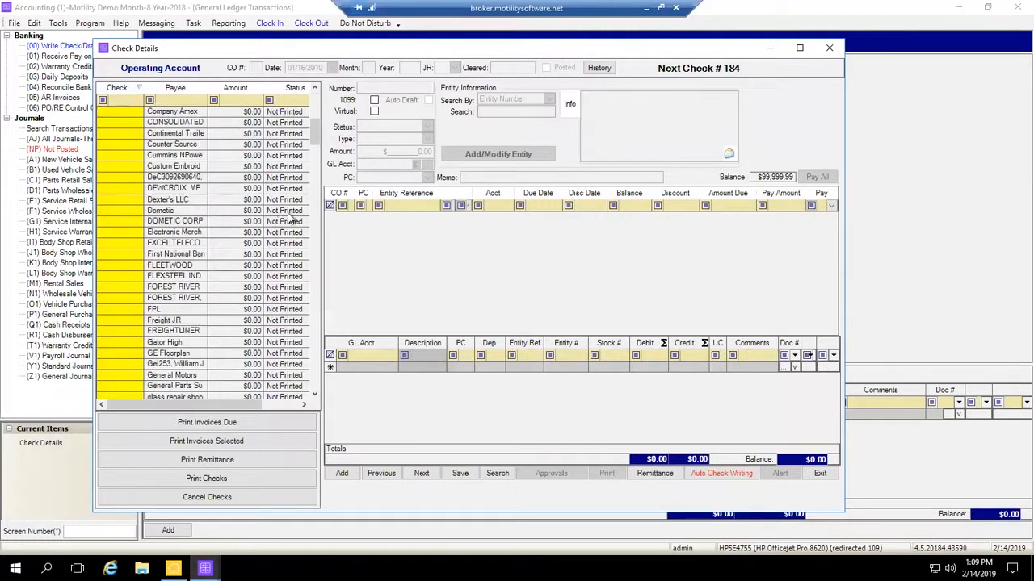
scroll(289, 216, up, 6)
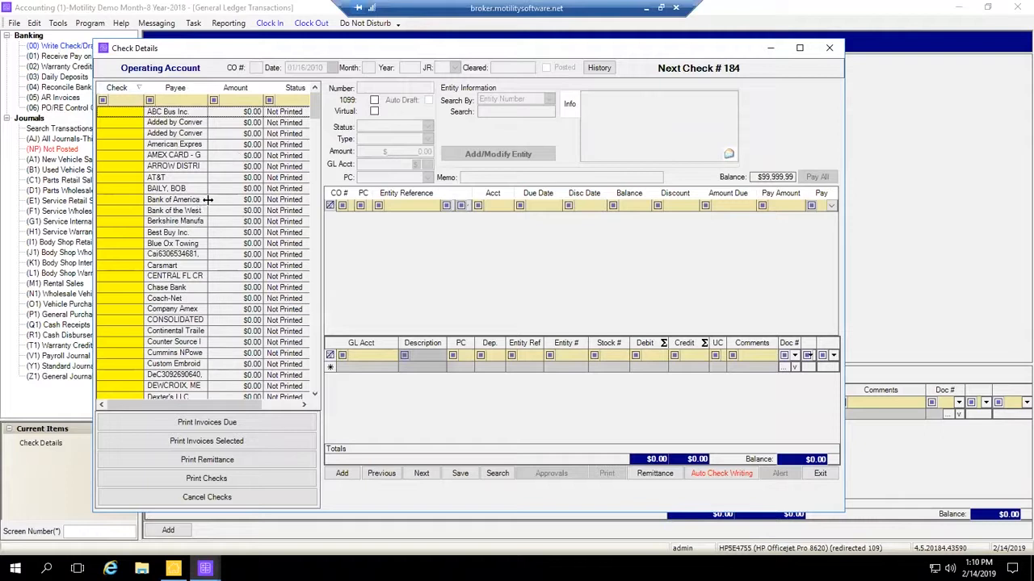
- Pay all open invoices on the ABC Bus Inc. check and try to save it, declining to keep the uncorrected transaction date
click(155, 115)
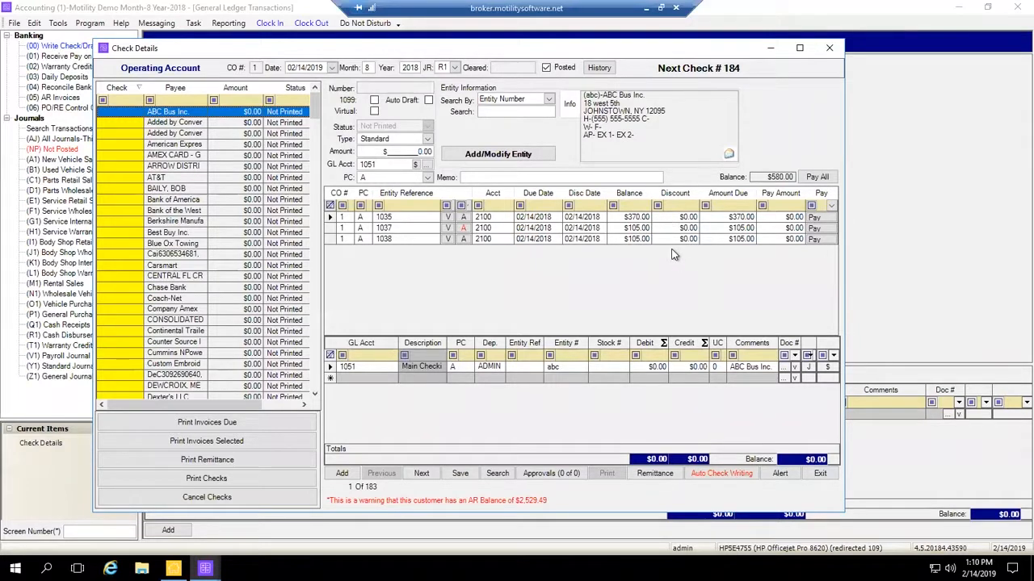
click(816, 177)
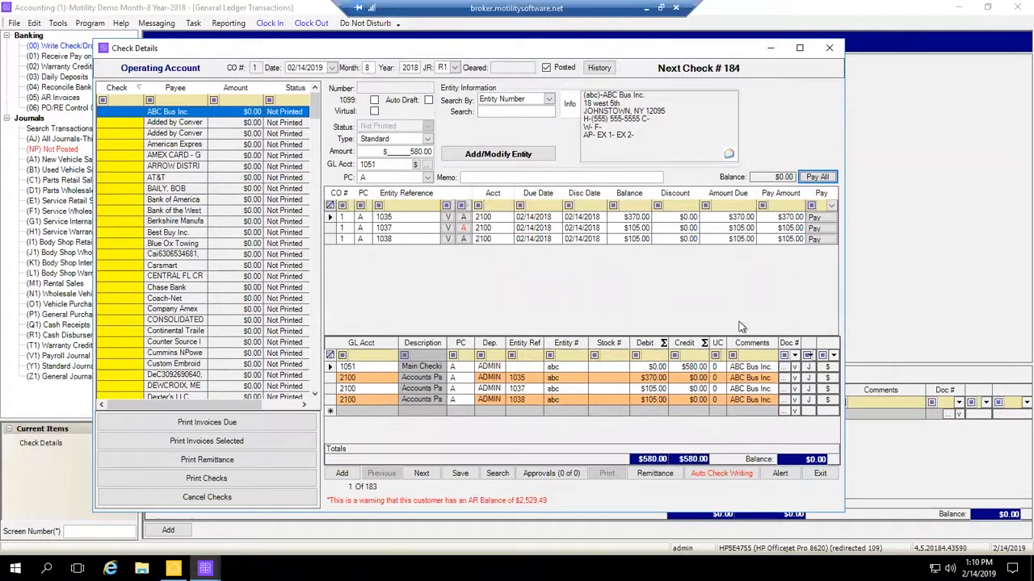
click(174, 122)
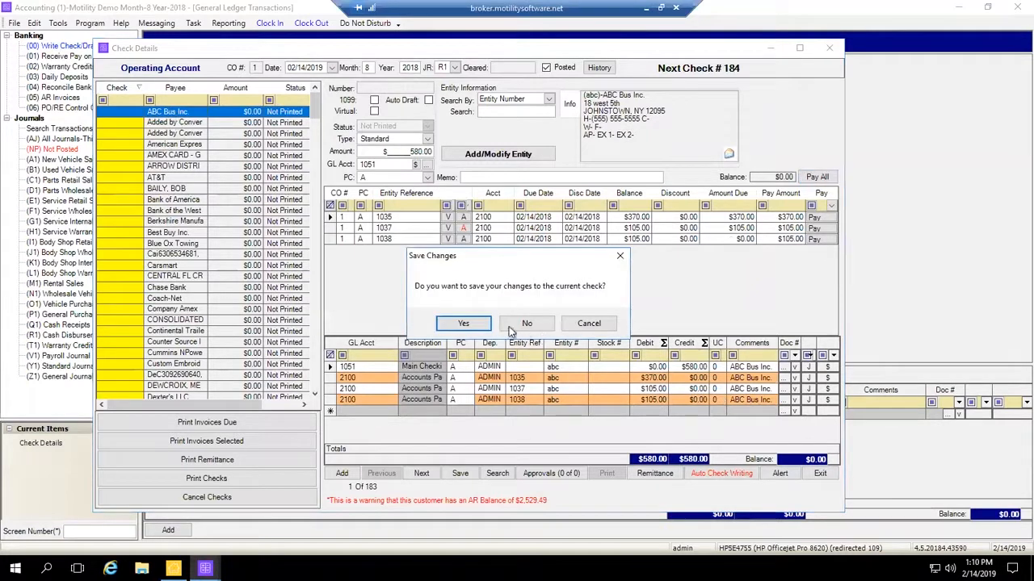
click(465, 324)
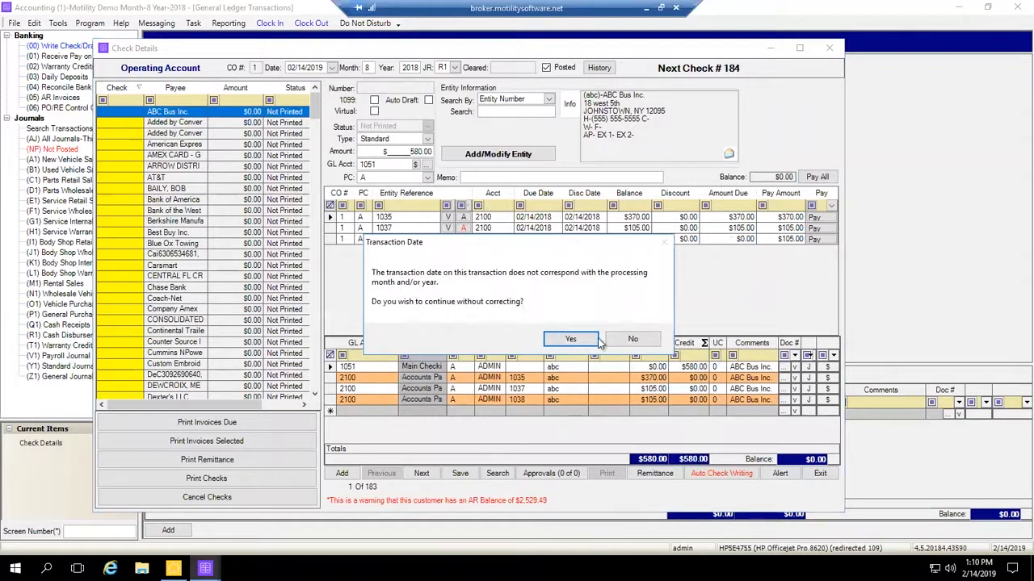
click(629, 340)
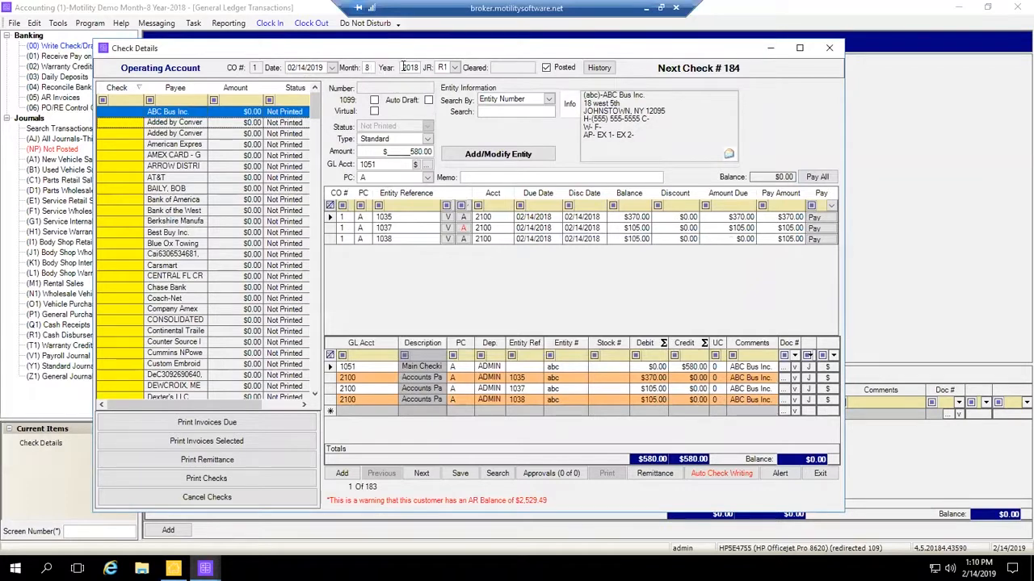
- Set the ABC Bus Inc. check's processing month to 2 and year to 2019, and save the check
double_click(364, 68)
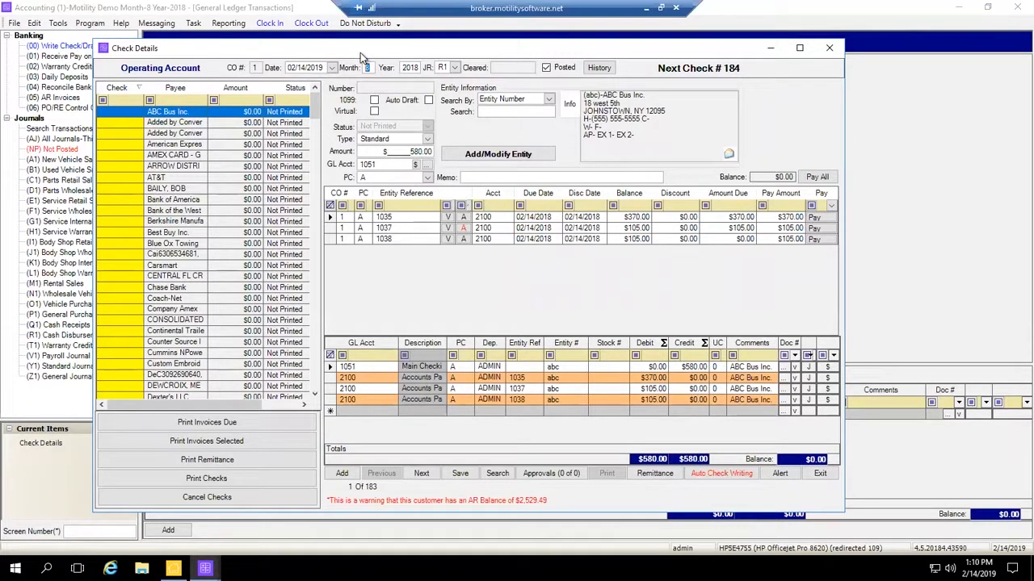
text(2)
key(Tab)
text(201)
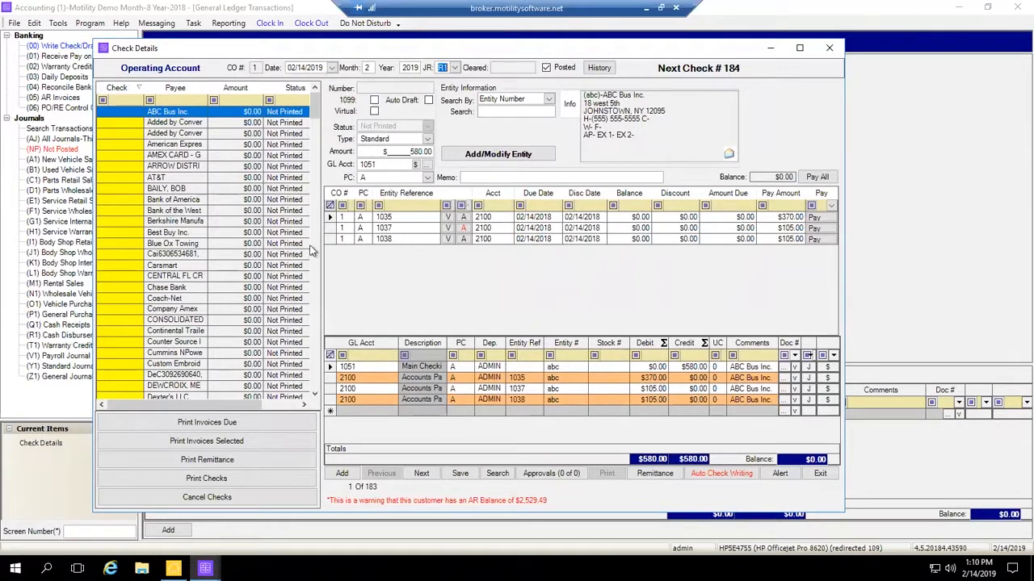
click(172, 151)
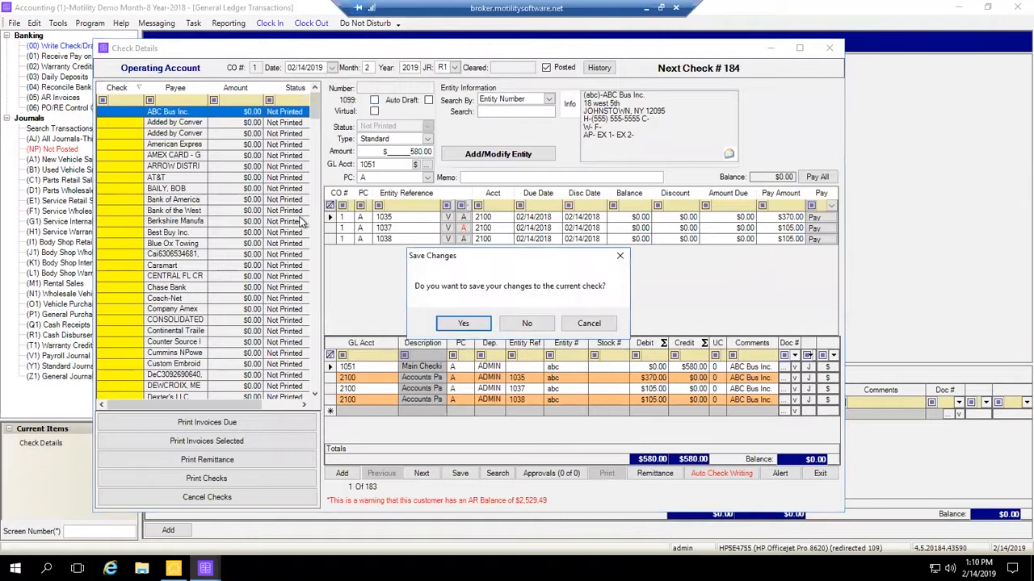
click(480, 321)
- Pay all open invoices on the first Added by Conversion check and try to save it, declining to keep the uncorrected transaction date
click(158, 123)
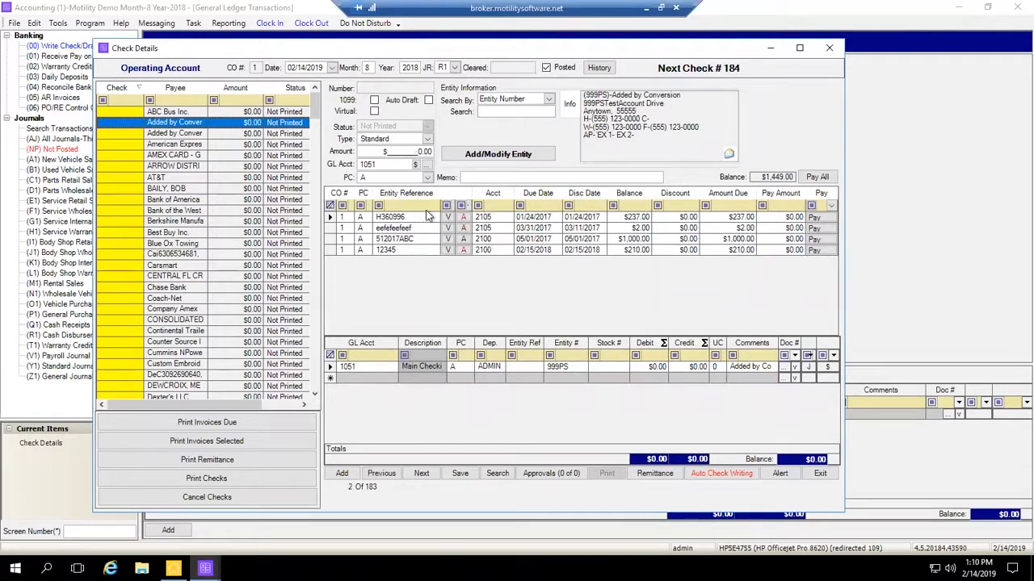
click(817, 176)
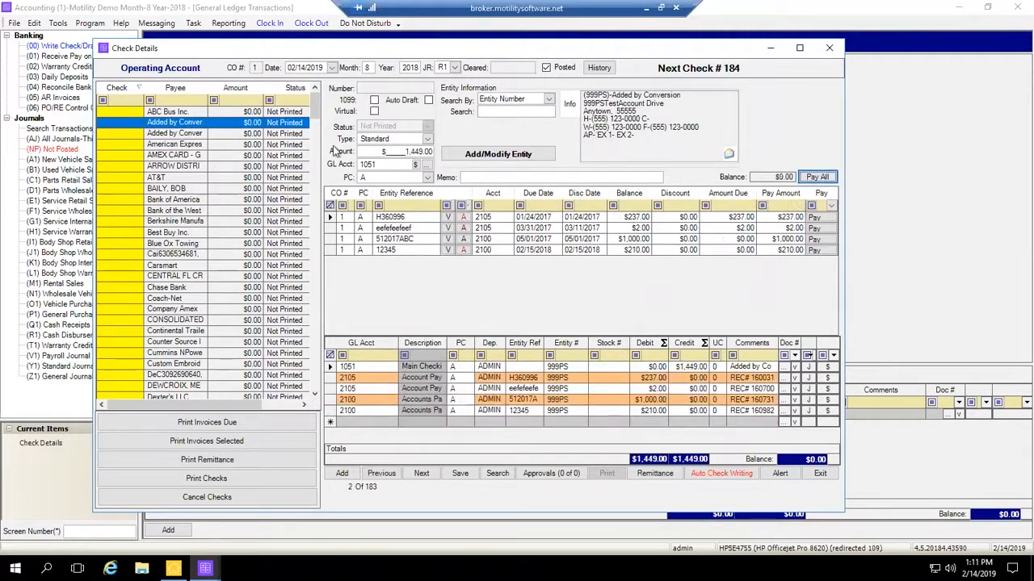
click(183, 136)
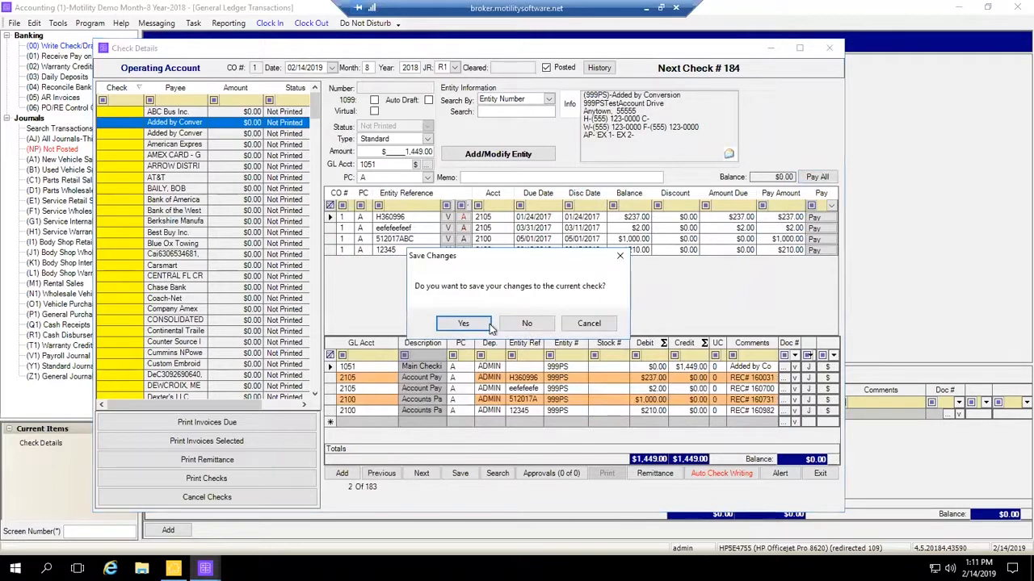
click(464, 324)
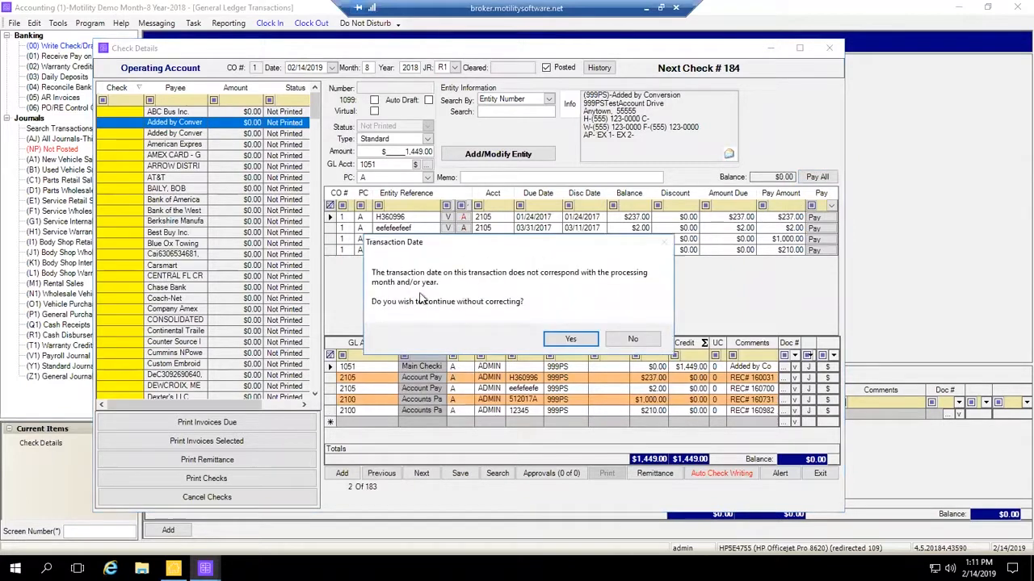
click(630, 339)
- Set the first Added by Conversion check's processing month to 2 and year to 2019, and save it while moving to the following payee
click(365, 68)
text(201)
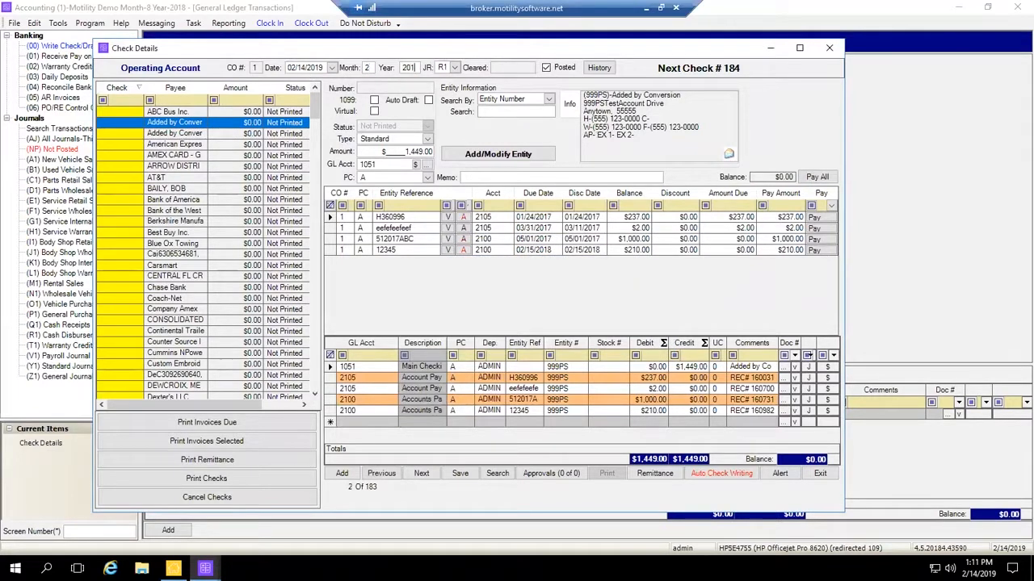
click(177, 137)
click(470, 322)
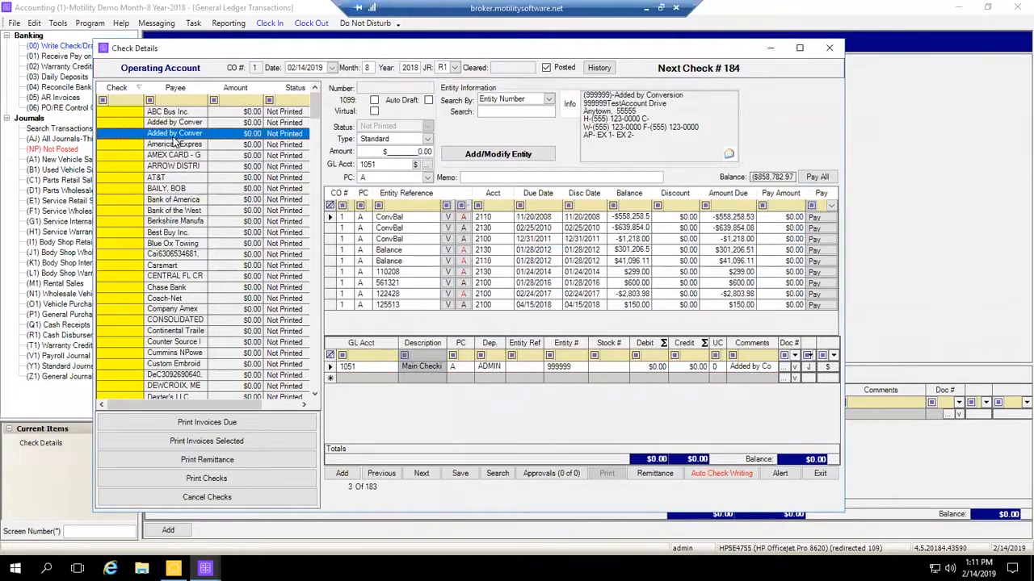
- Pay all open invoices on the American Express check and try to save it, declining to keep the uncorrected transaction date
drag(211, 403, 119, 399)
click(172, 145)
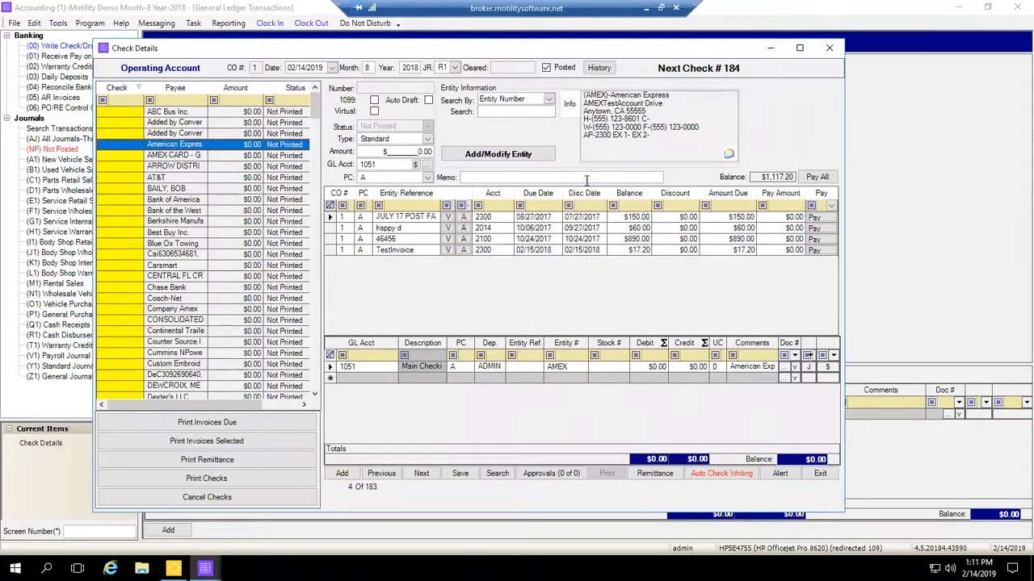
click(815, 178)
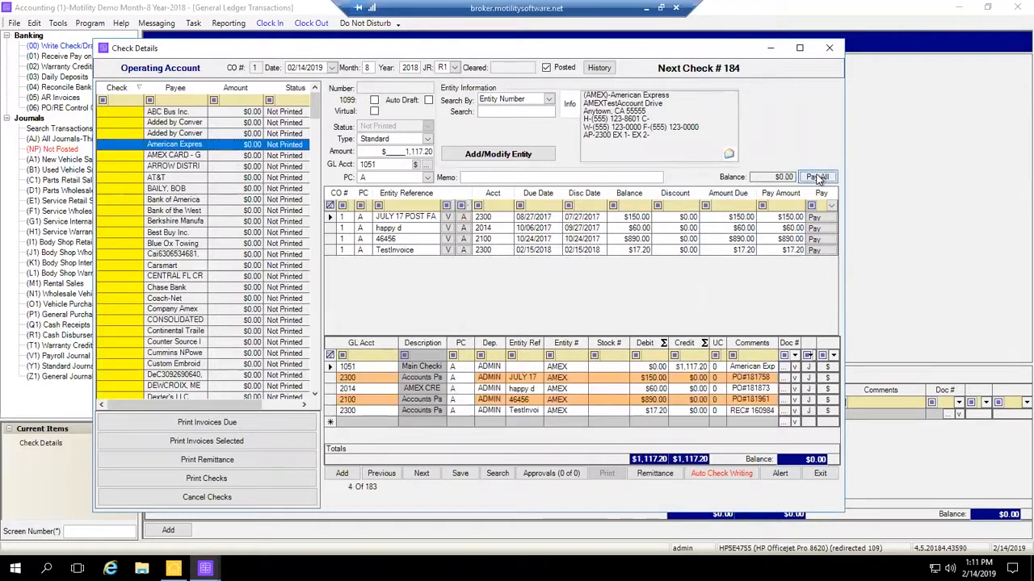
click(452, 475)
click(628, 339)
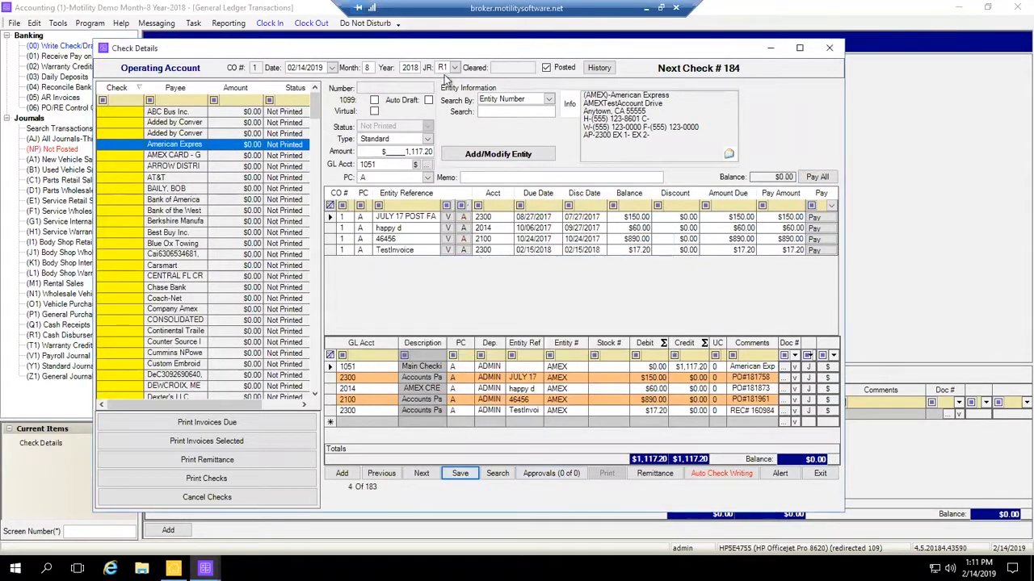
- Set the American Express check's processing month to 2 and year to 2019, save it, and reopen the ABC Bus Inc. check
text(2)
key(Tab)
text(2019)
key(Tab)
click(459, 474)
click(179, 113)
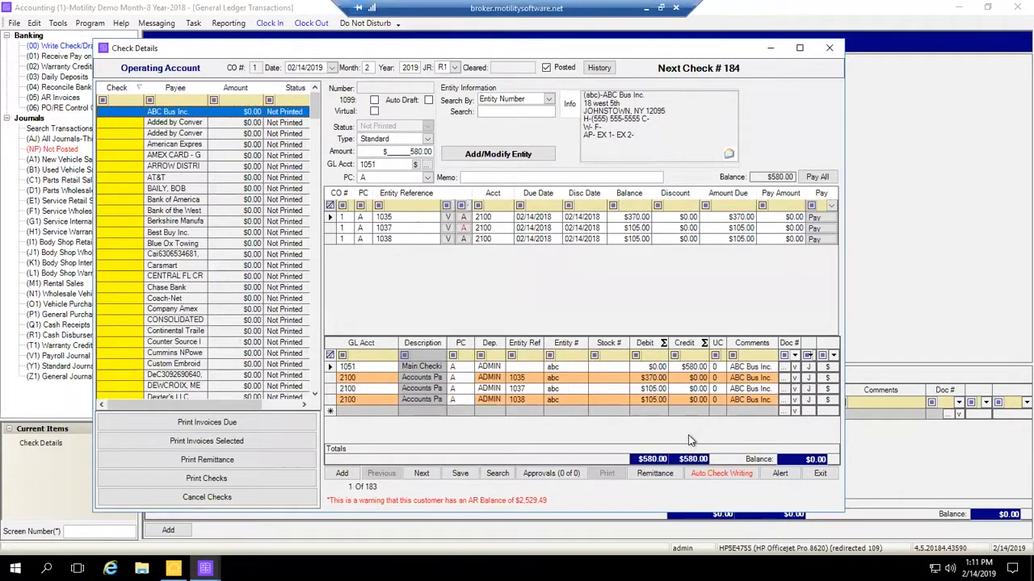
- Pay all open invoices on the Arrow Distributing check, set its processing month to 2 and year to 2019, and save it
click(194, 165)
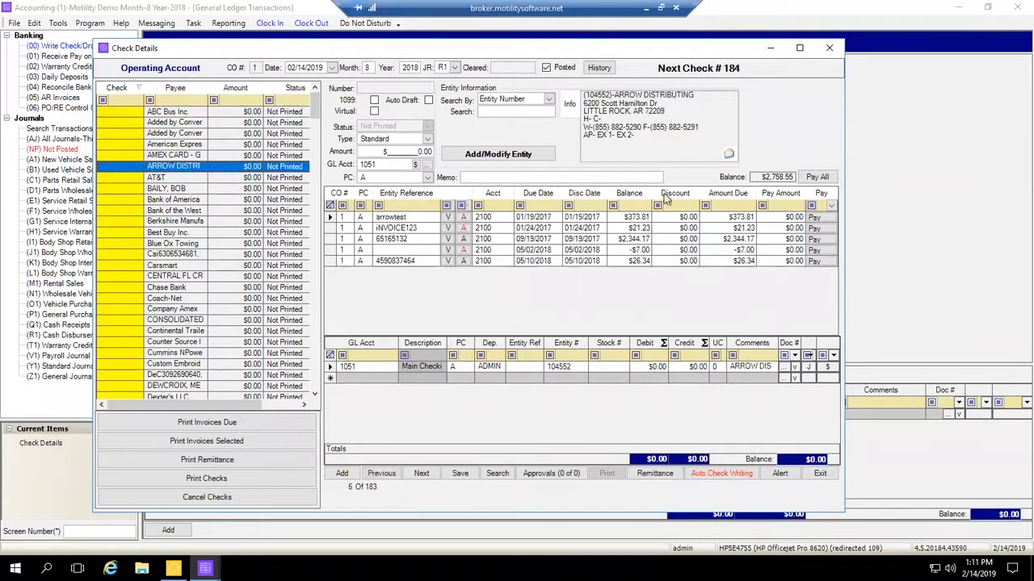
click(817, 176)
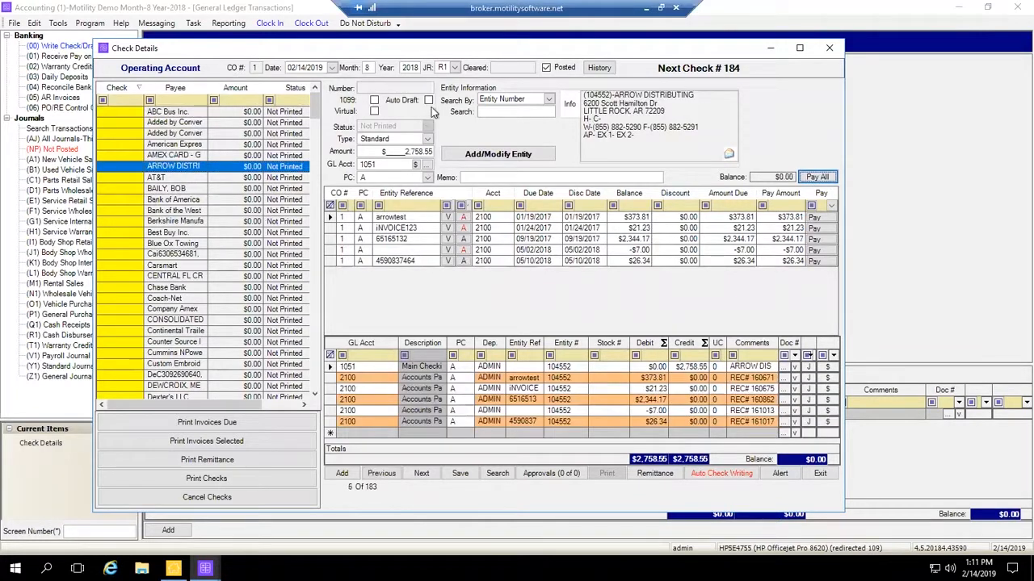
drag(372, 68, 295, 51)
text(2019)
key(Tab)
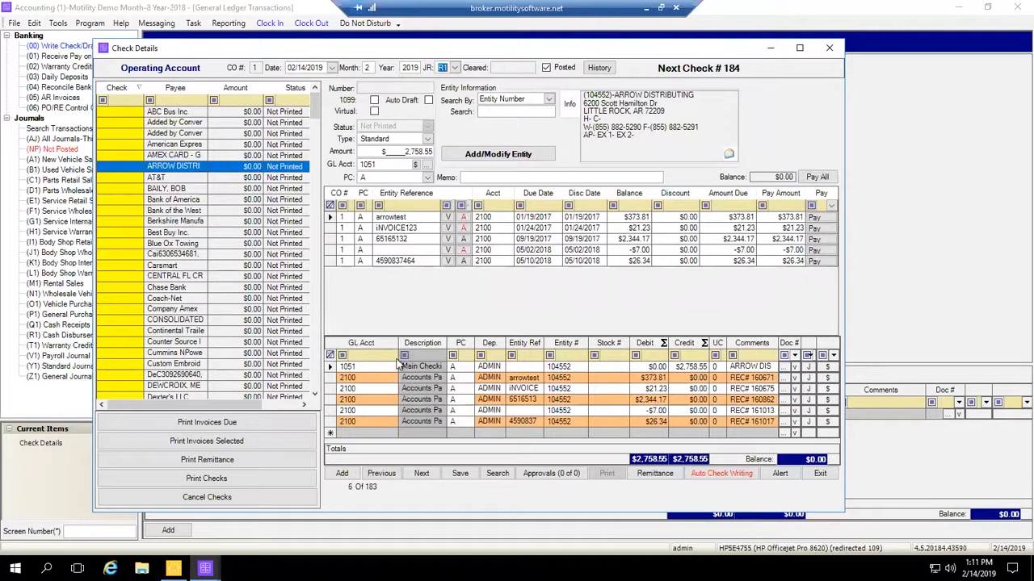
click(459, 473)
- Review the open invoices of AT&T, Gator High and Best Buy Inc. and look through the remaining payees in the check list
click(158, 179)
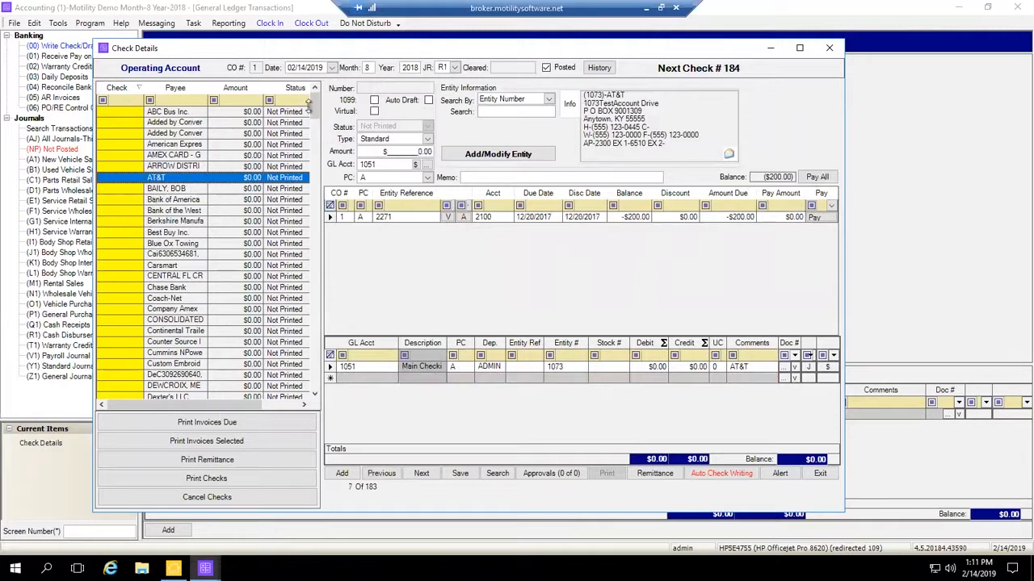
scroll(310, 144, down, 10)
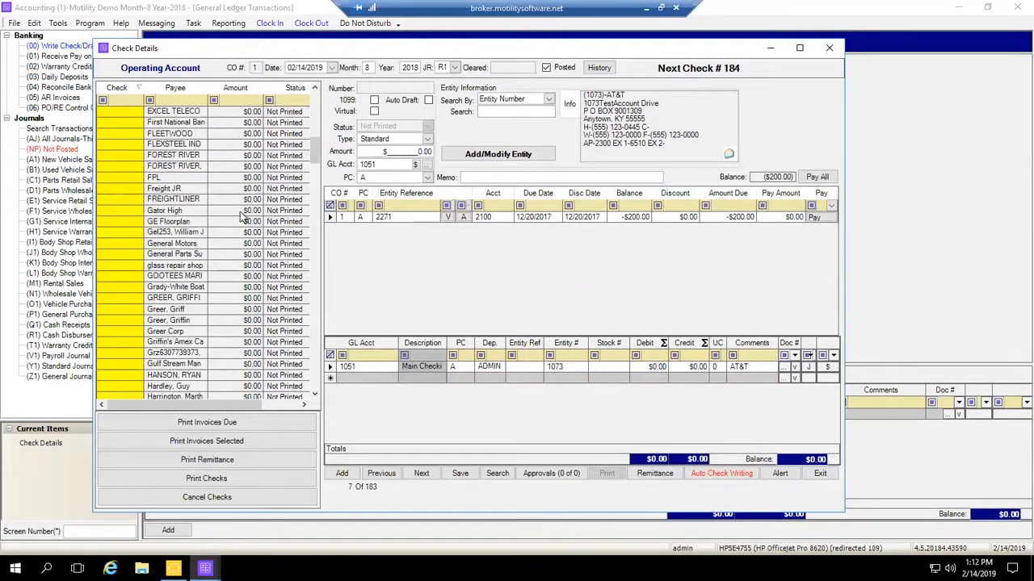
click(166, 212)
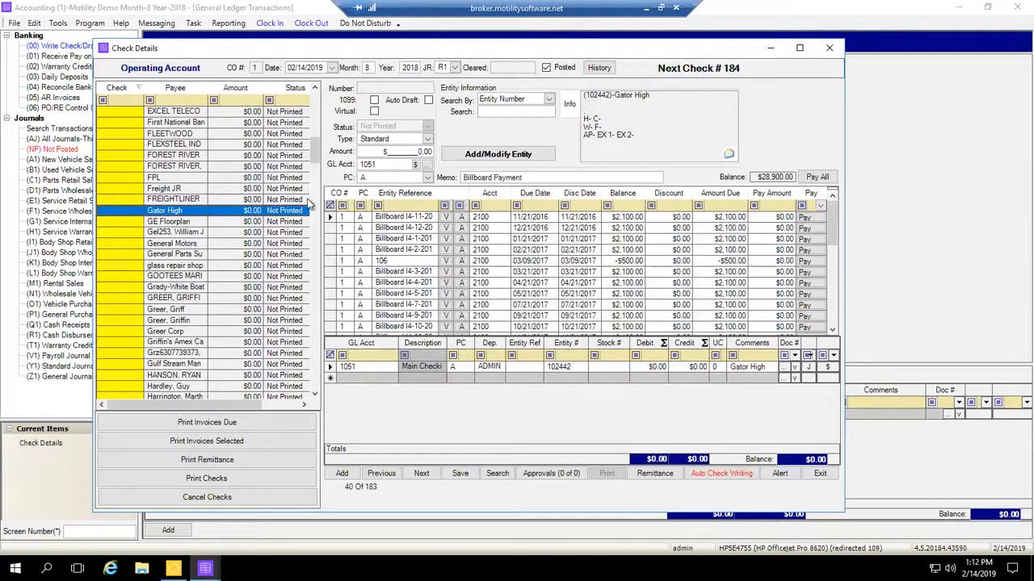
drag(315, 147, 315, 107)
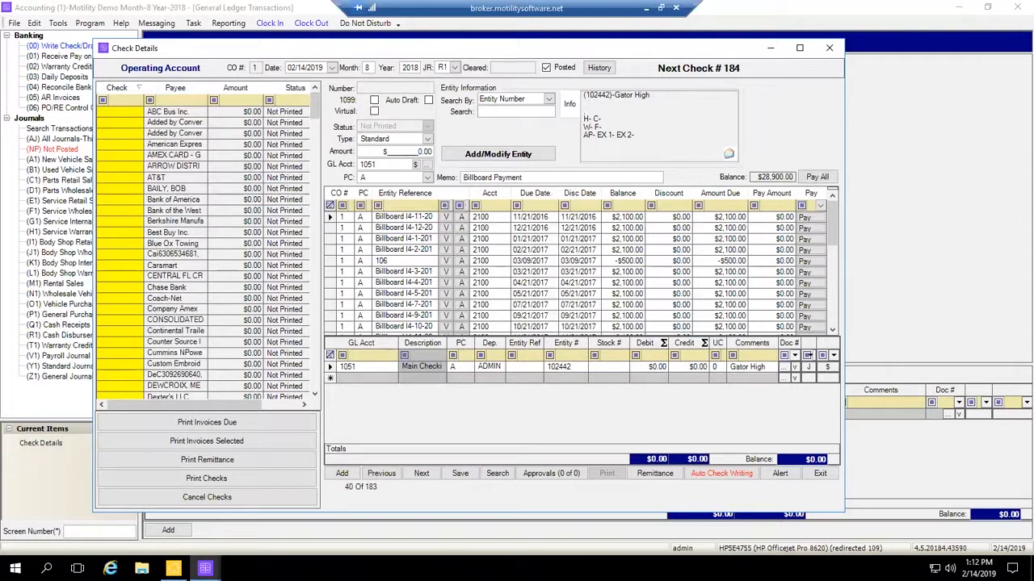
click(214, 233)
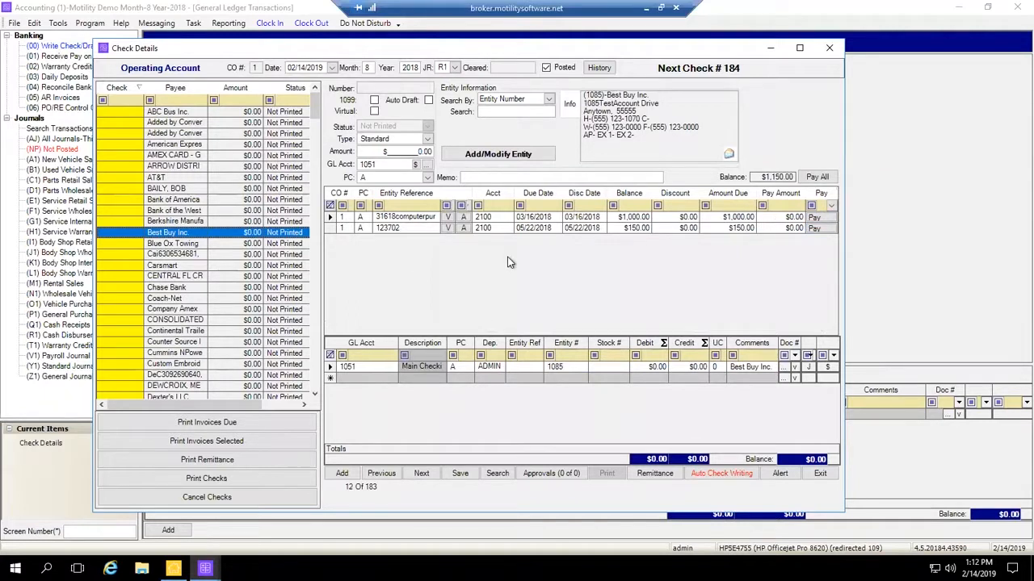
drag(315, 111, 317, 274)
scroll(290, 336, down, 15)
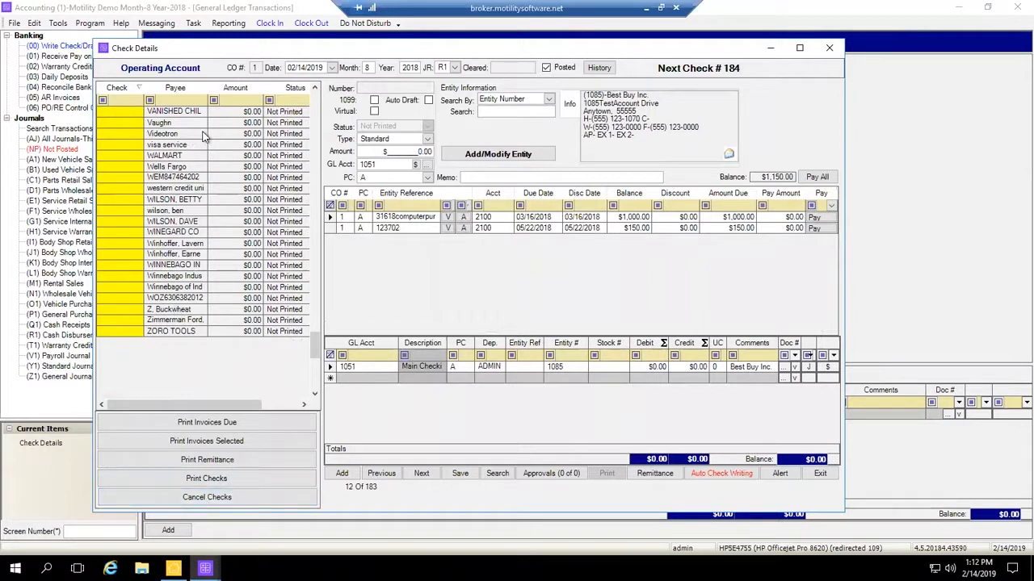
- Cancel the pending auto checks and proceed to a new check run for profit center A, GL account 2100 and ending due date 01/15/2019
click(212, 500)
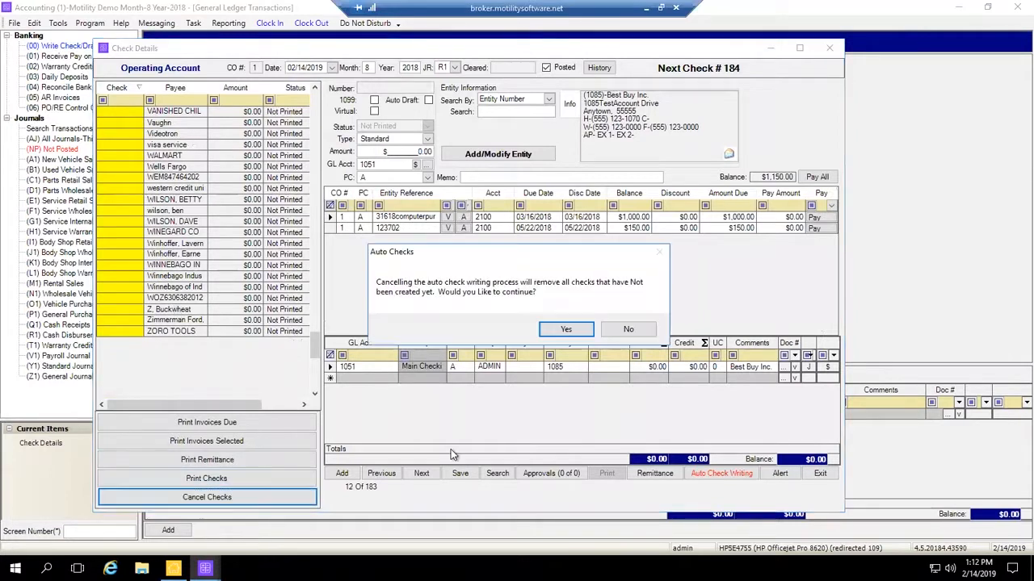
click(547, 330)
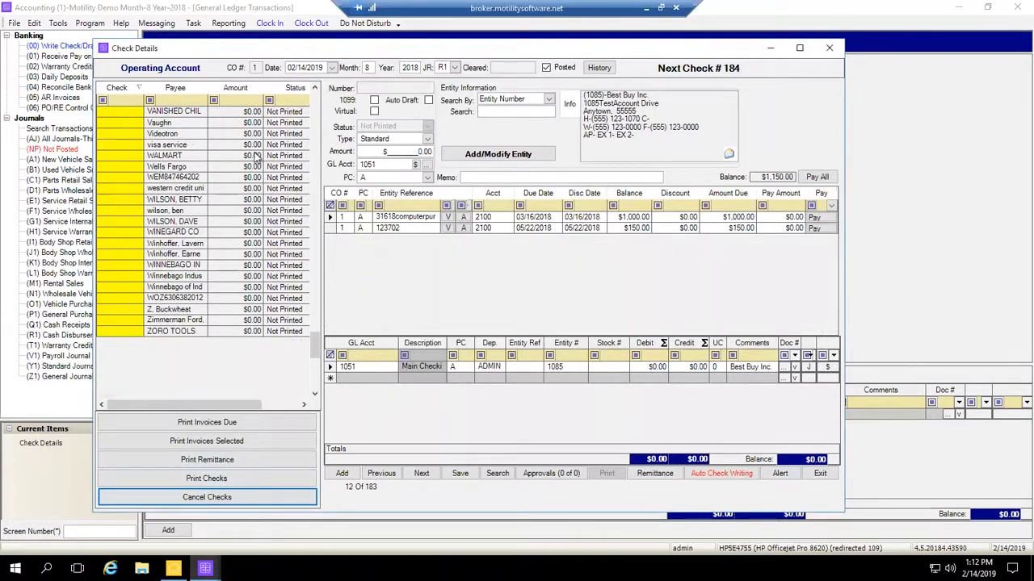
click(721, 473)
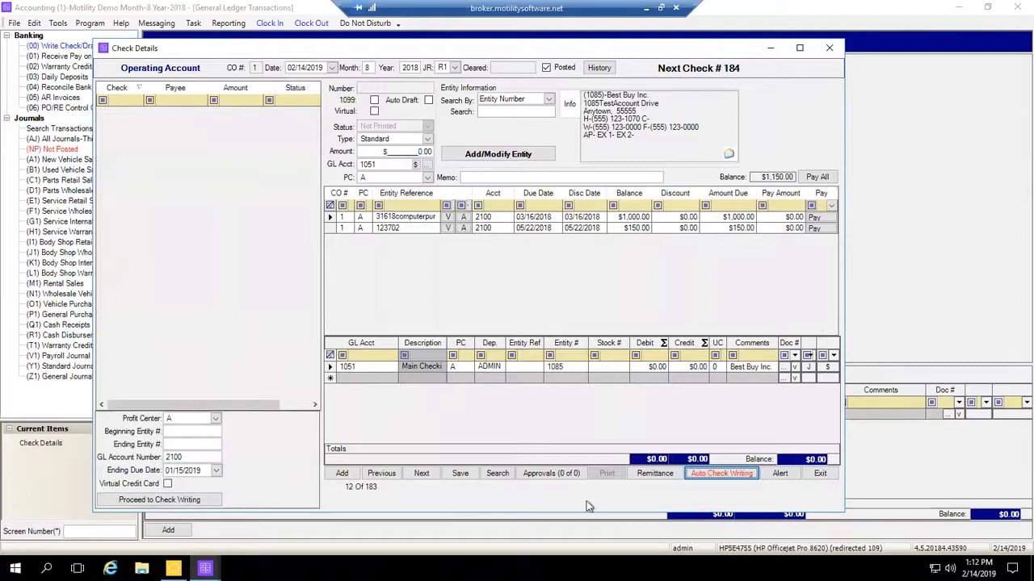
click(183, 500)
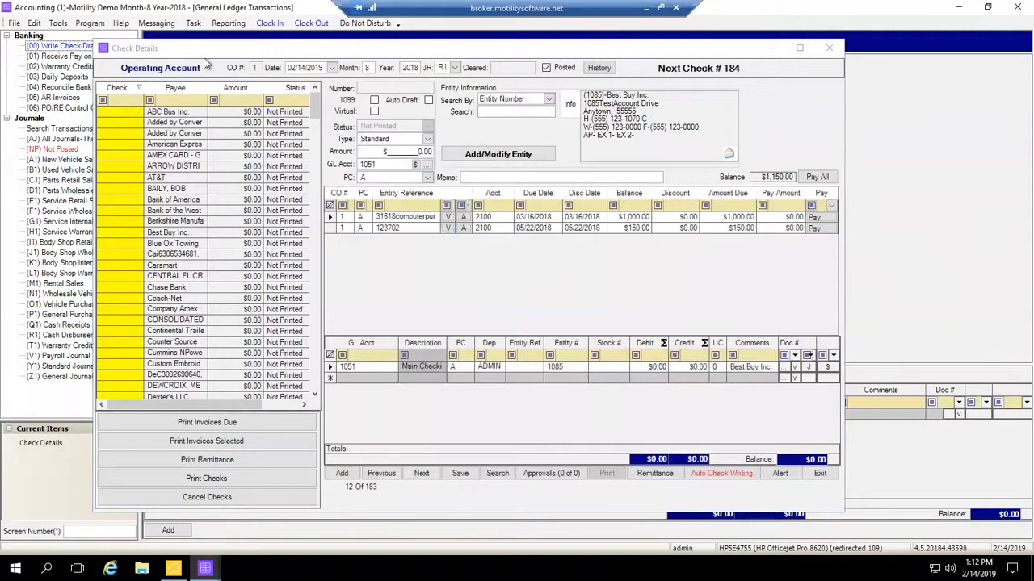
- Examine the open invoices on the ABC Bus Inc. and AMEX Card checks in the new run
click(168, 114)
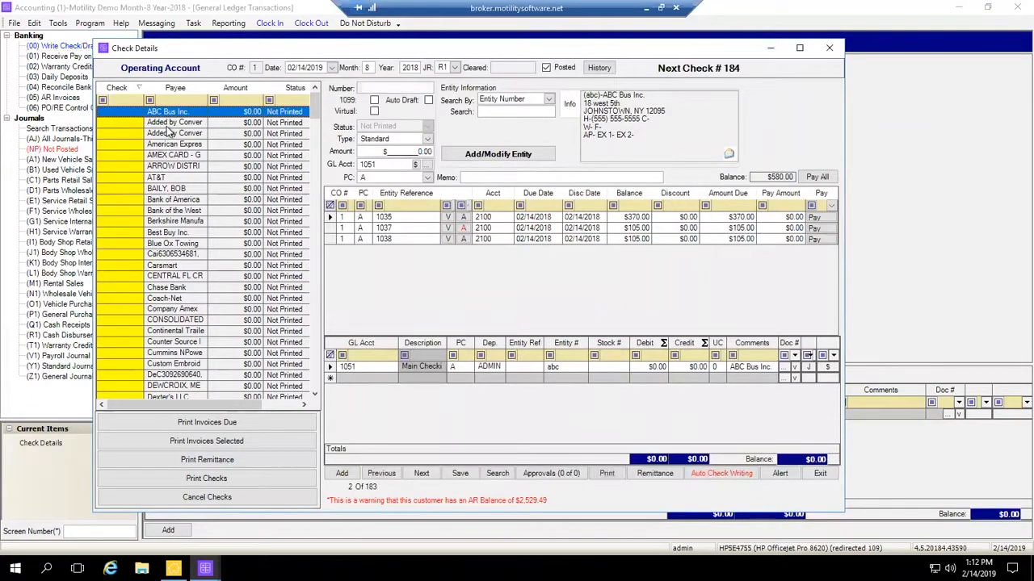
key(Down)
click(165, 156)
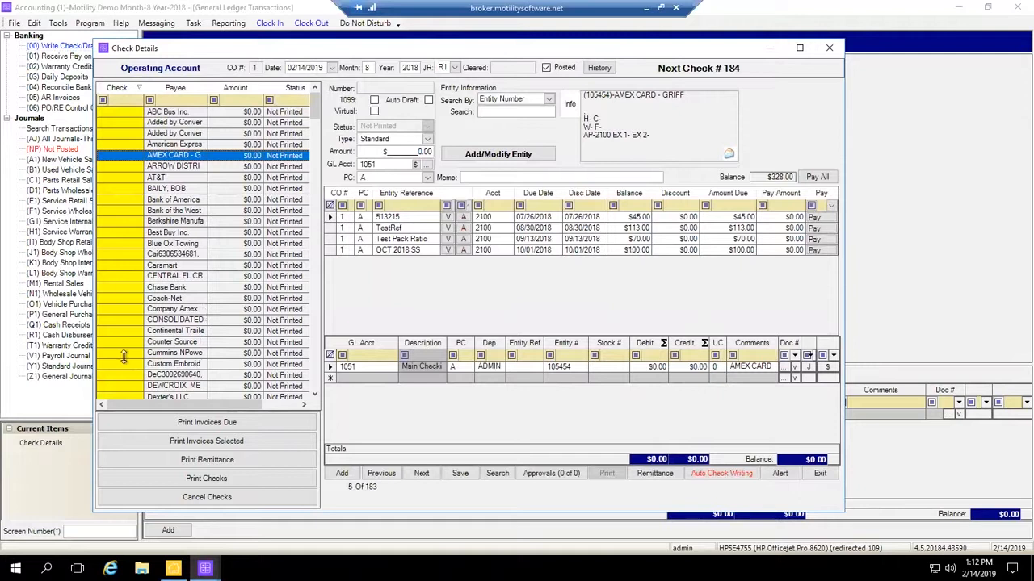
scroll(222, 241, down, 3)
scroll(225, 214, up, 3)
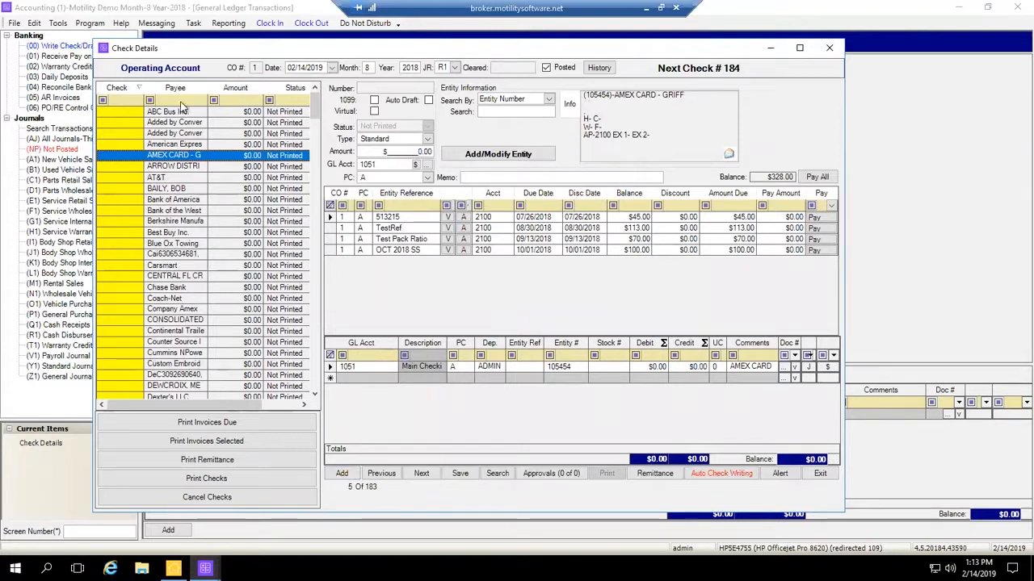
- Look through the full check list and examine each payee's check amount and print status
scroll(282, 162, down, 20)
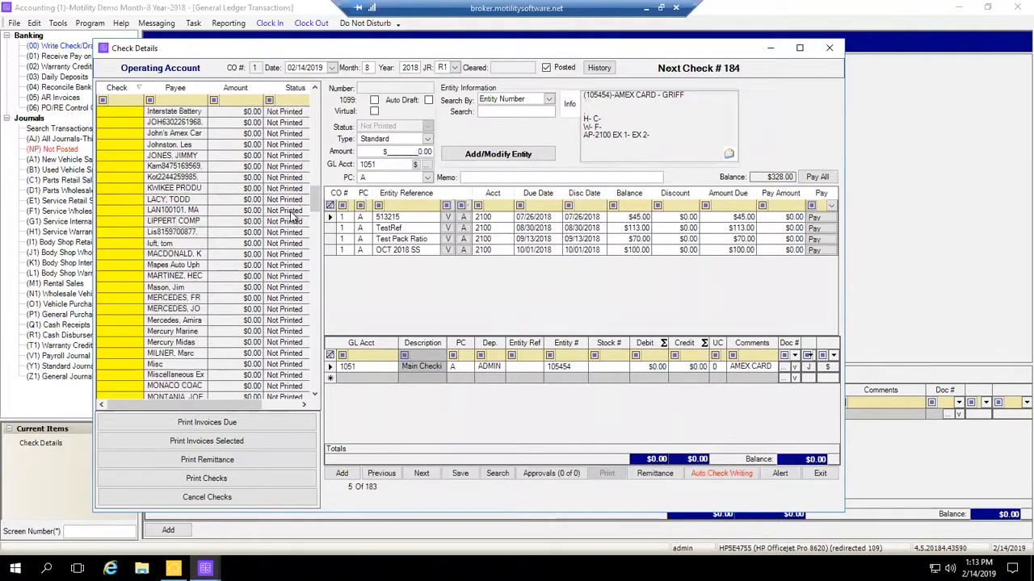
scroll(281, 208, down, 9)
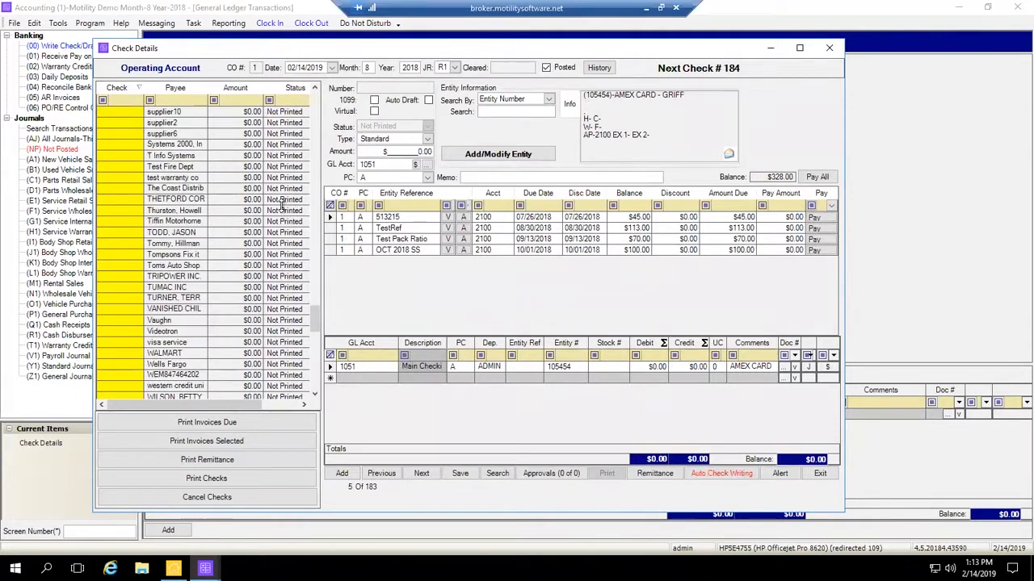
scroll(276, 232, up, 6)
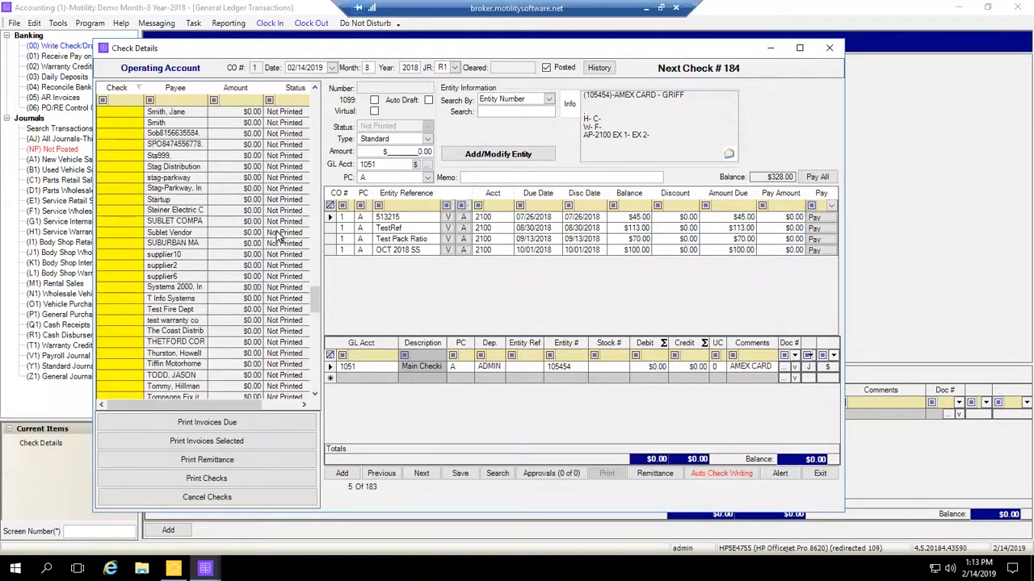
scroll(281, 234, up, 12)
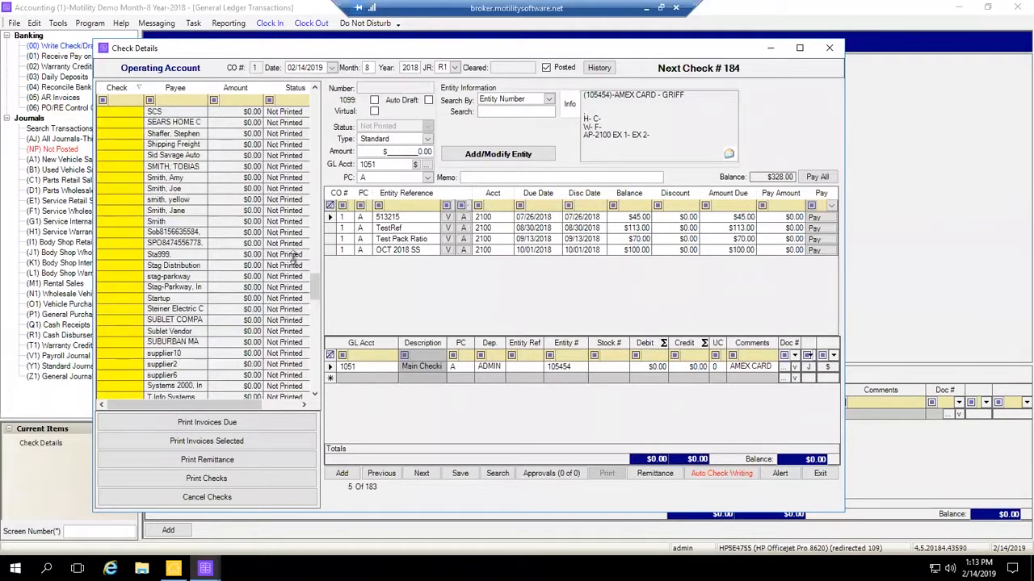
click(218, 442)
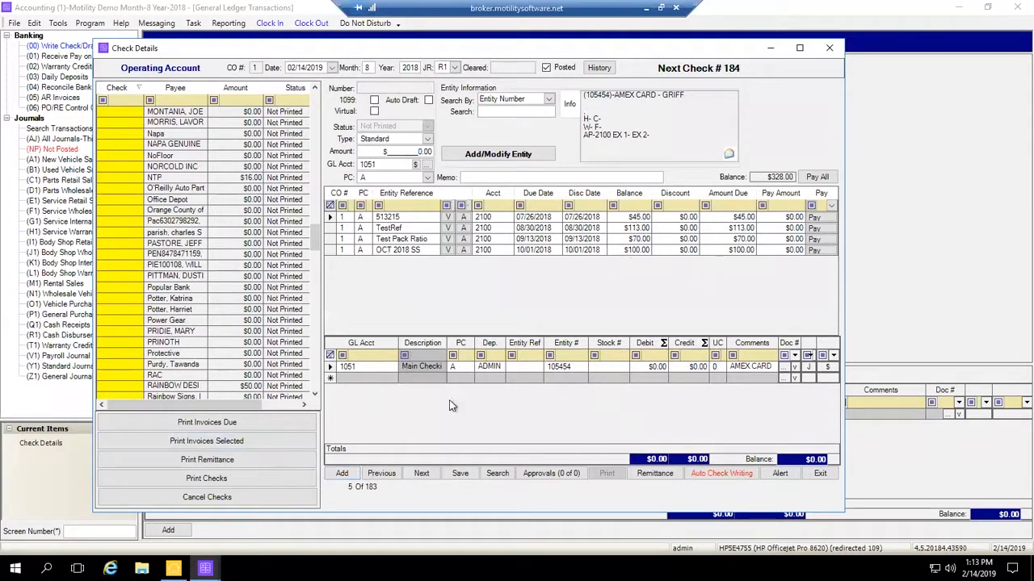
drag(314, 236, 300, 312)
scroll(300, 313, down, 6)
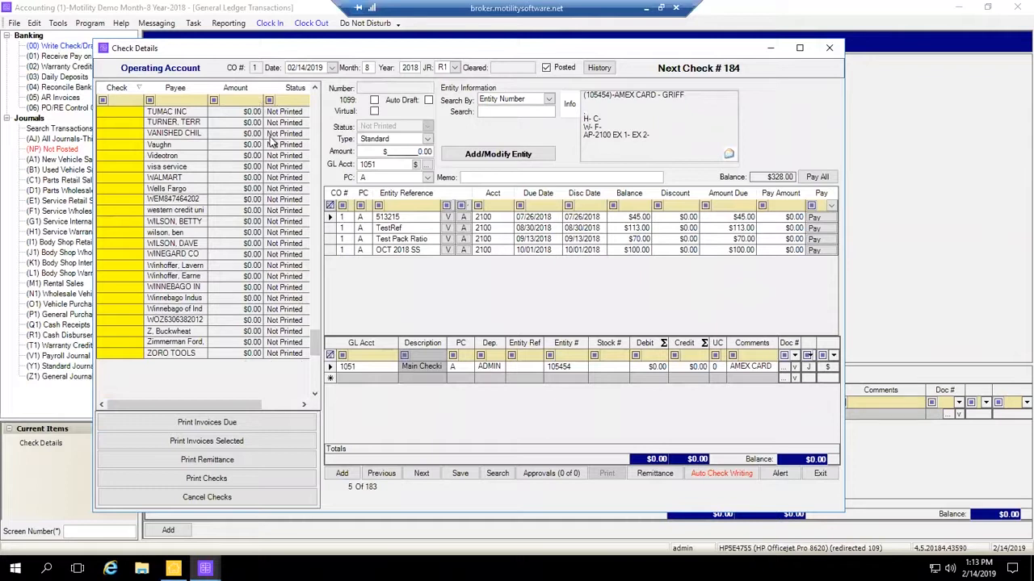
scroll(253, 267, up, 15)
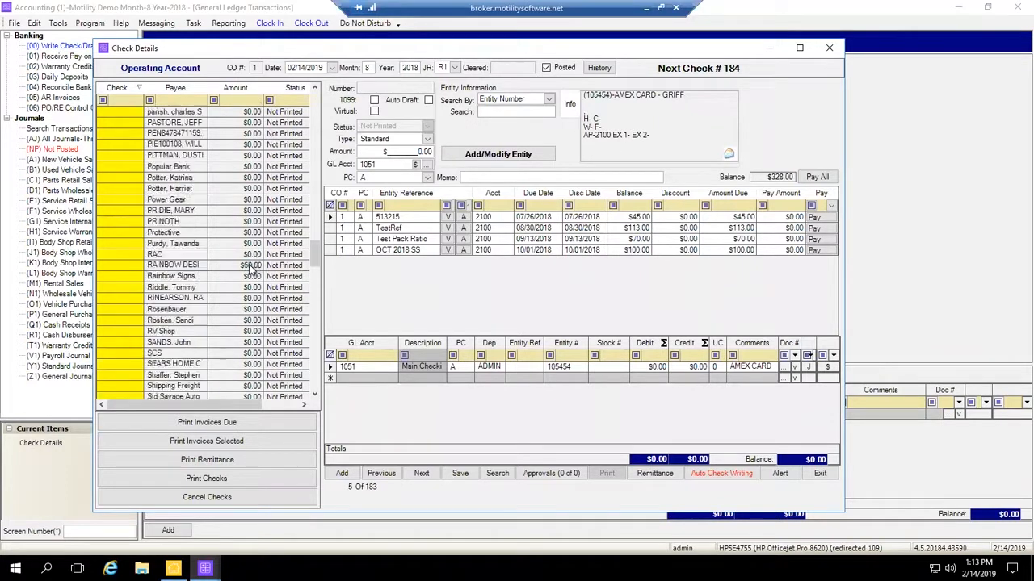
scroll(250, 258, up, 12)
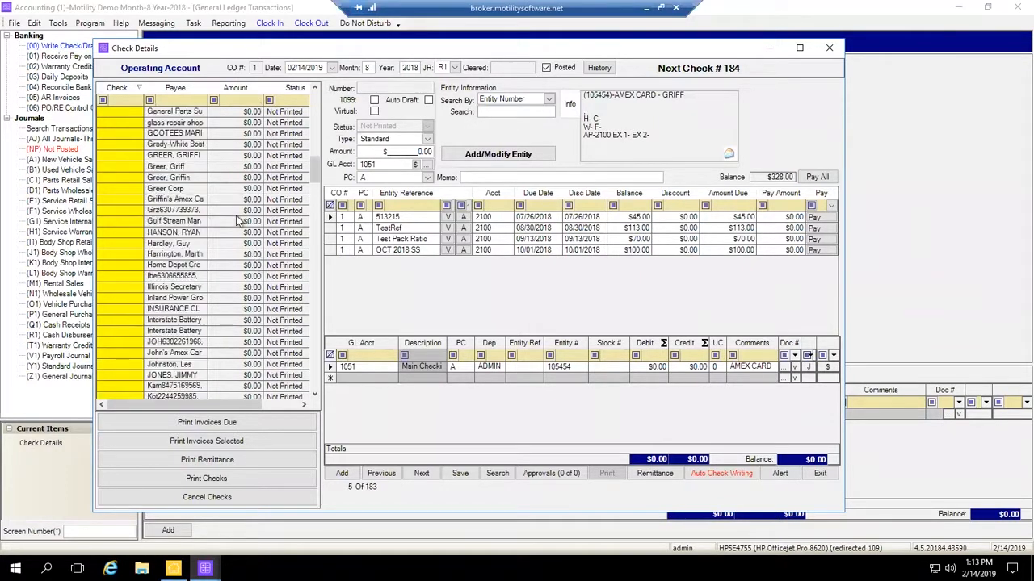
scroll(179, 162, up, 2)
scroll(177, 143, up, 5)
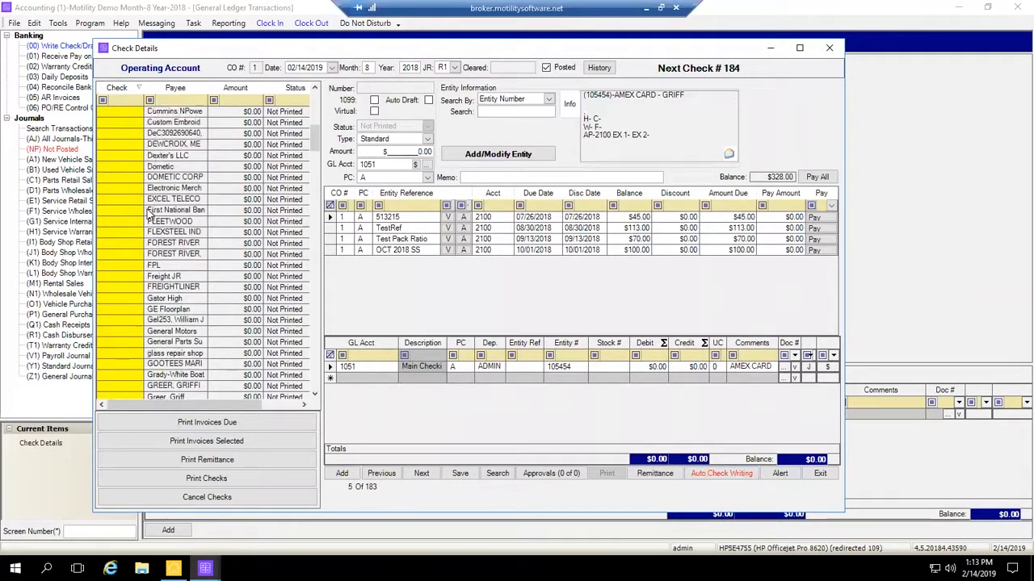
- Cancel the pending auto checks, turn off Auto Check Writing and close the Operating Account's check details
click(234, 497)
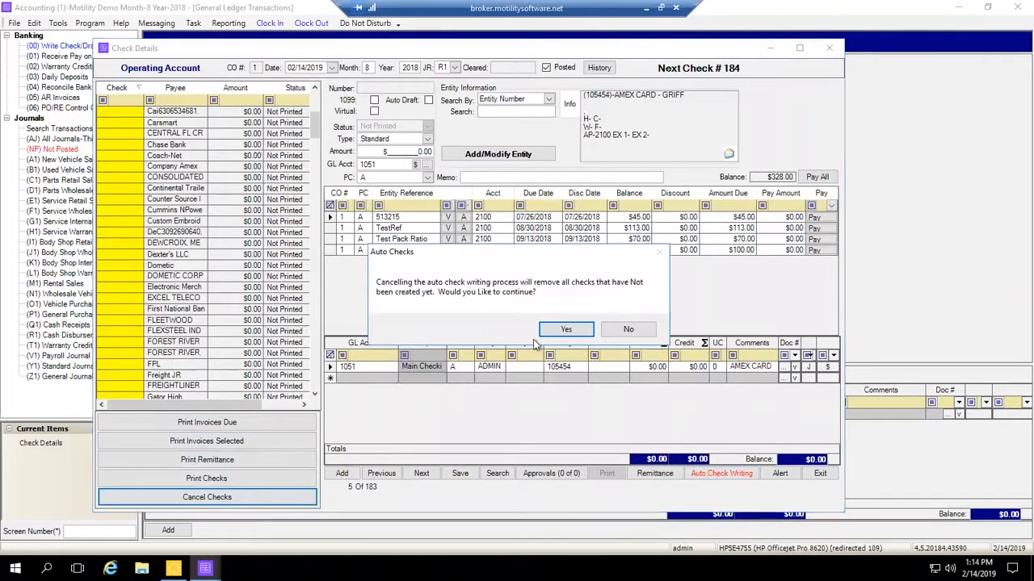
click(560, 333)
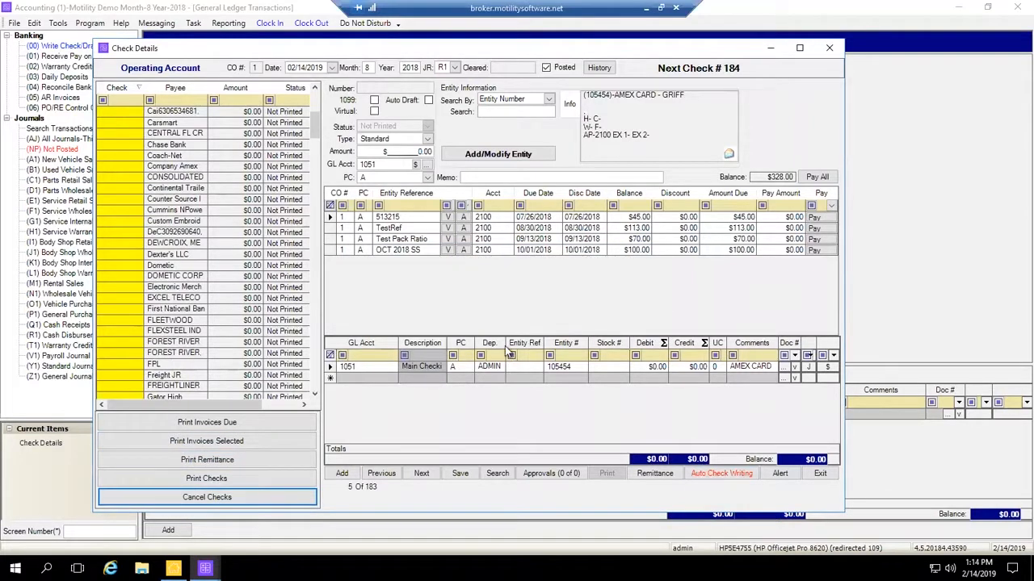
click(719, 474)
click(721, 474)
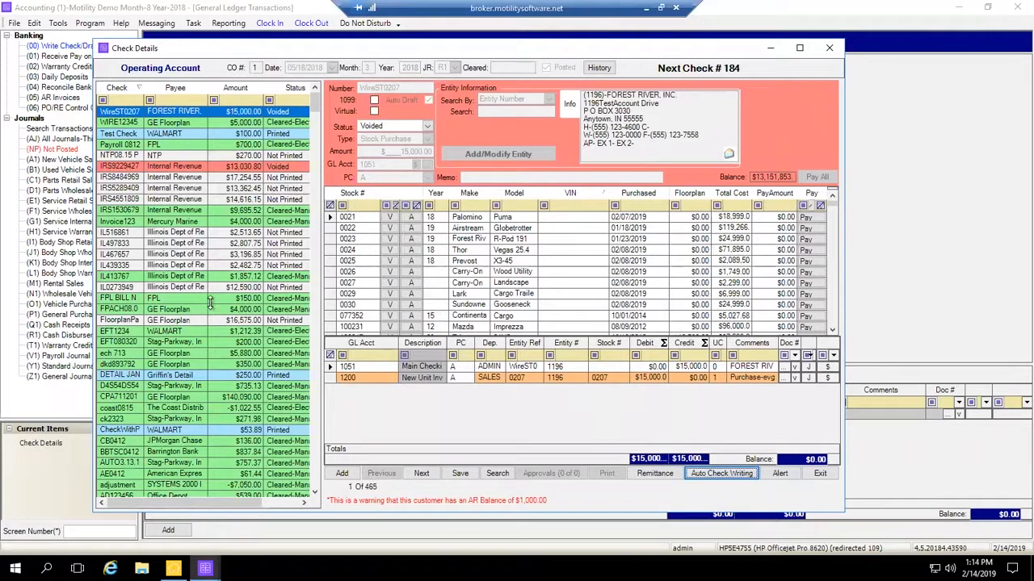
click(829, 47)
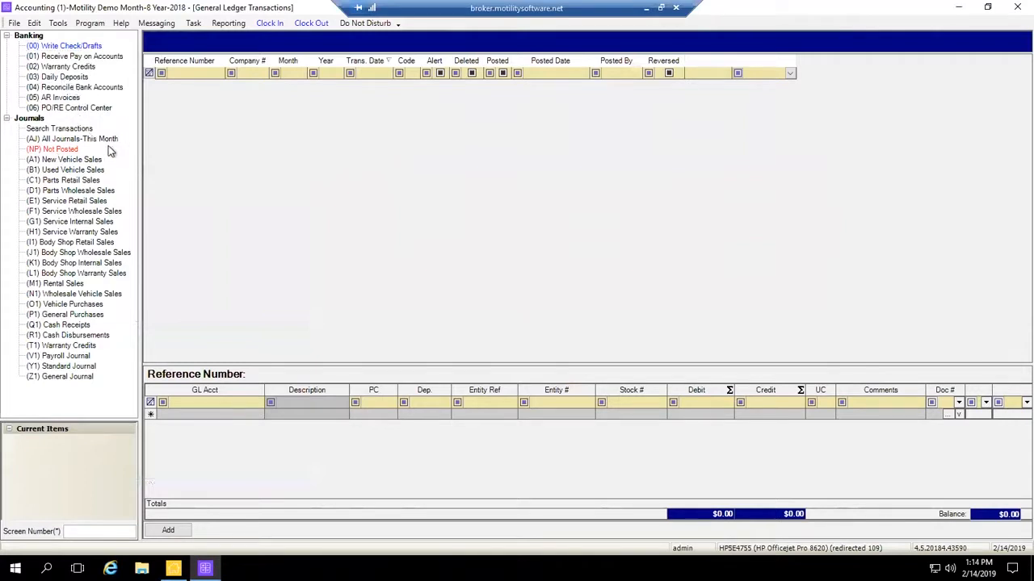
- Open Daily Deposits and look through the clearing account entries under UnDeposited Funds
click(61, 77)
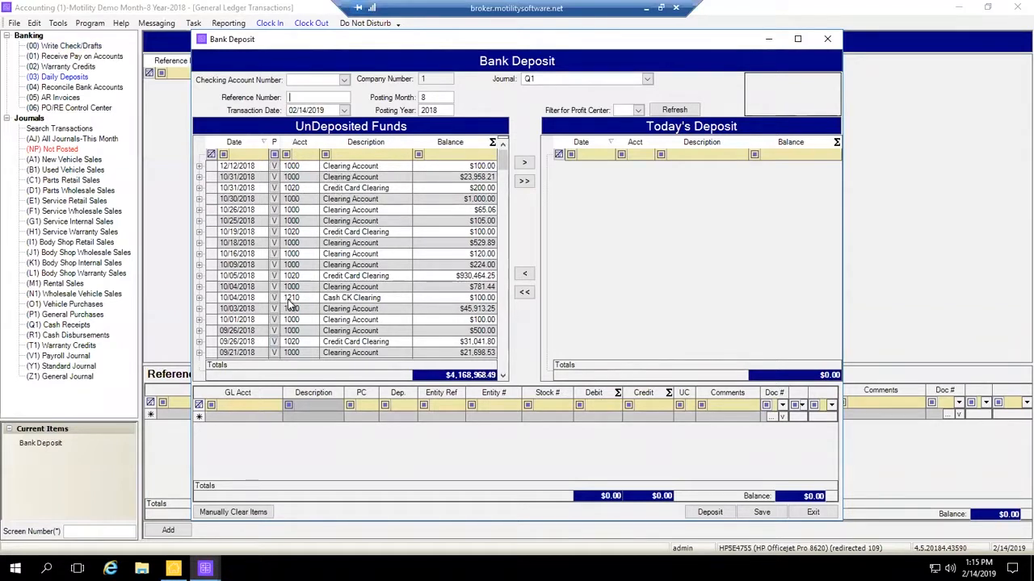
click(502, 375)
click(502, 375)
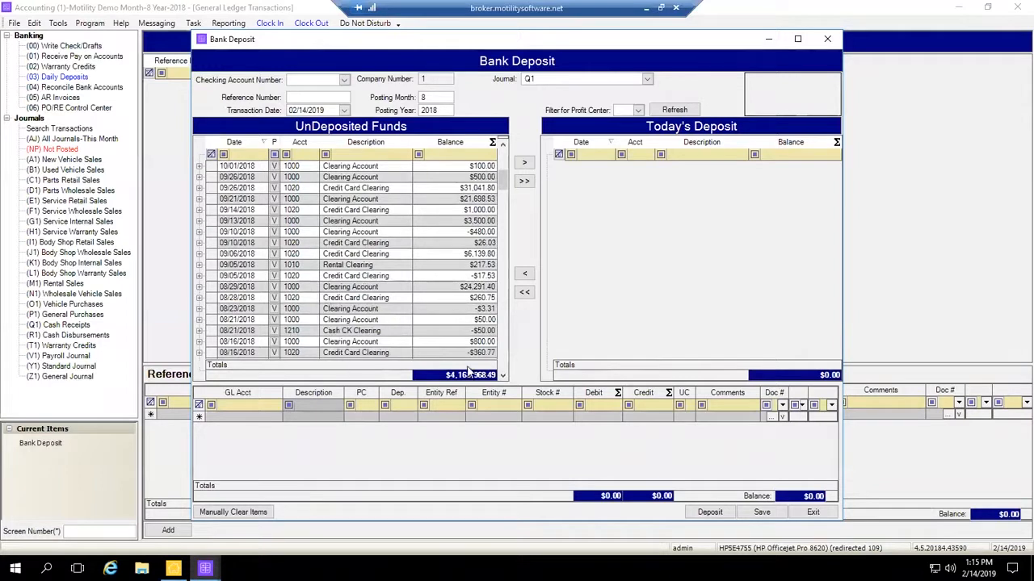
click(502, 376)
- Open the Add/Modify GL Accounts list and filter it to account type CL
click(33, 24)
mouse_move(78, 38)
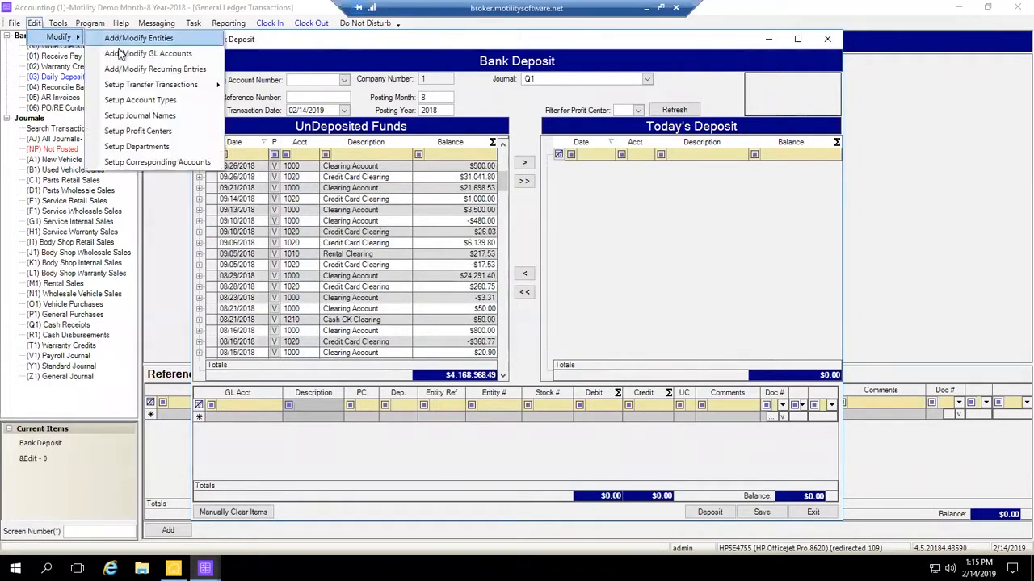
click(173, 58)
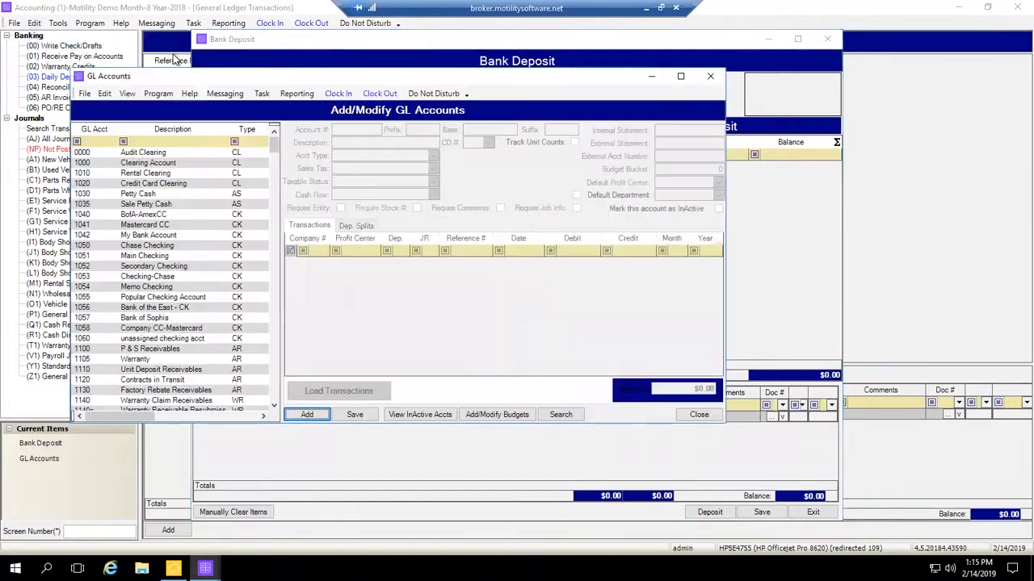
click(244, 142)
text(cl)
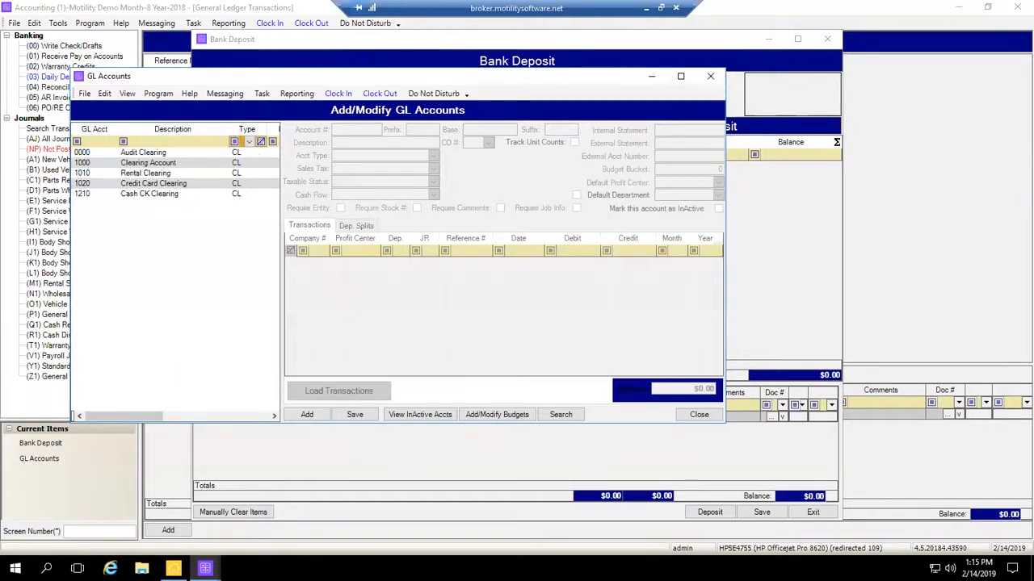
- Open the Parts/Service pay types setup and widen the Description column of the cash out types
click(34, 23)
mouse_move(57, 37)
mouse_move(168, 88)
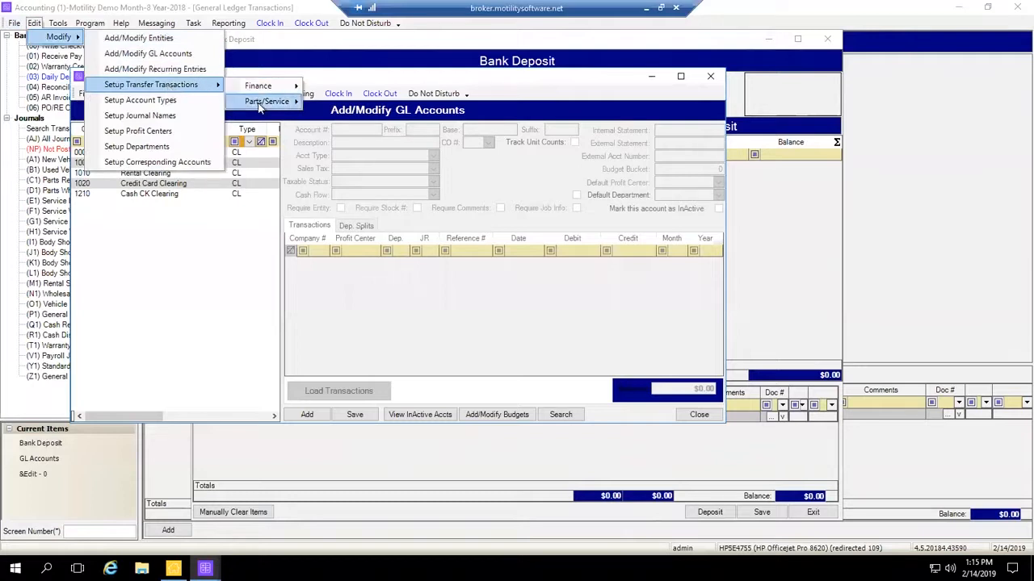
mouse_move(263, 104)
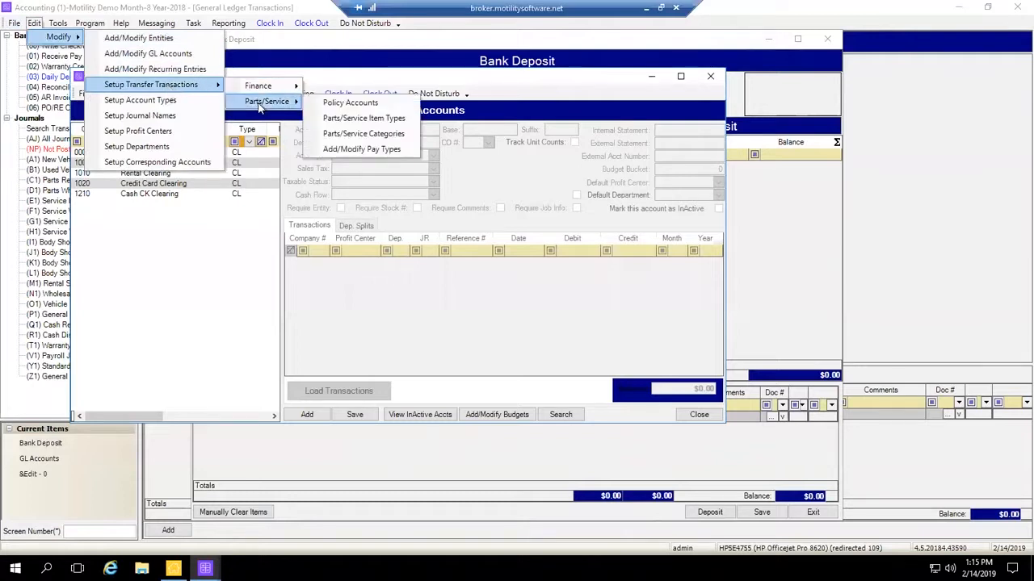
click(376, 150)
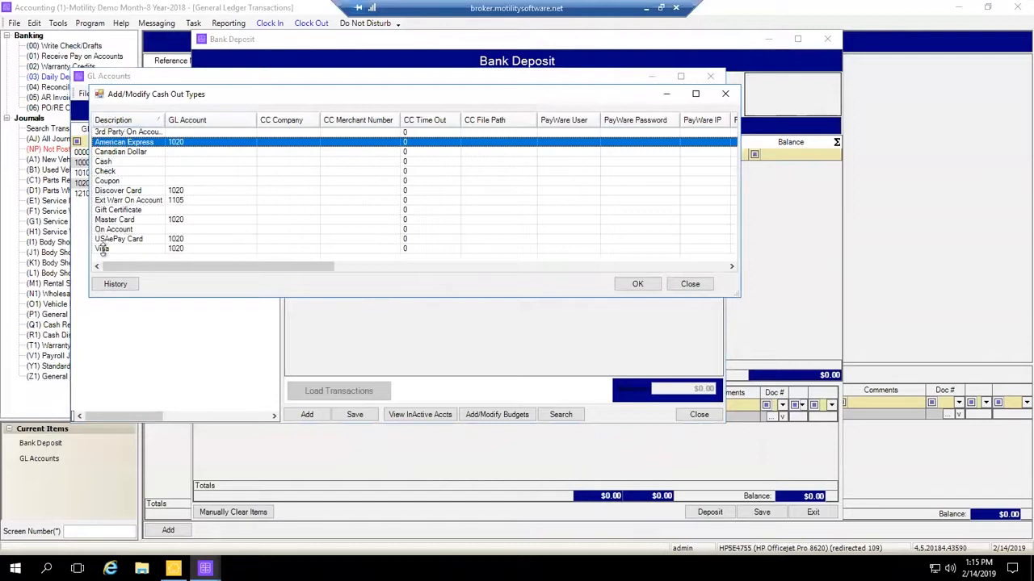
drag(166, 119, 215, 121)
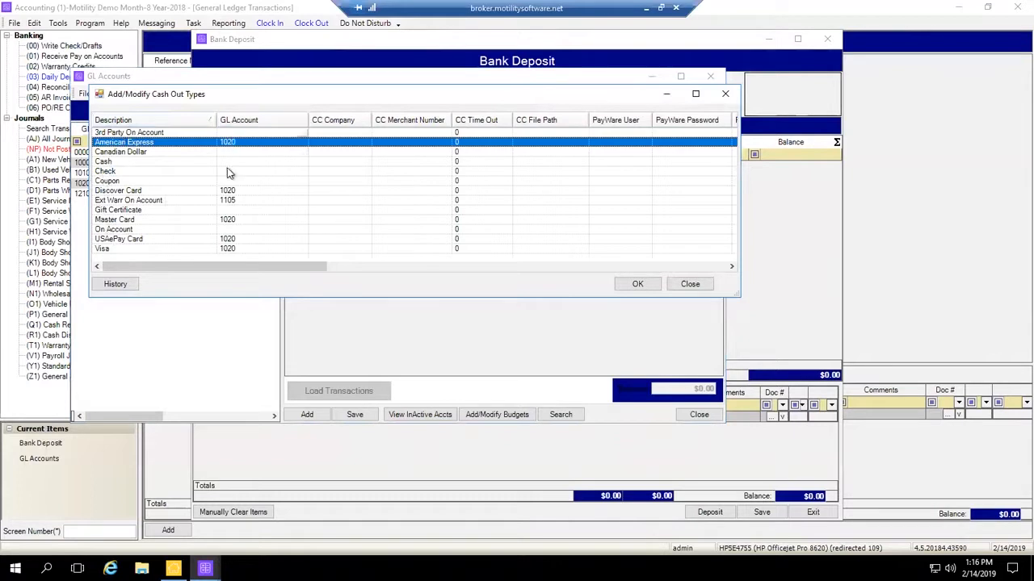
- Examine which GL accounts are assigned to the card and extended warranty types and whether Cash, Check and Coupon have one
click(230, 249)
click(233, 220)
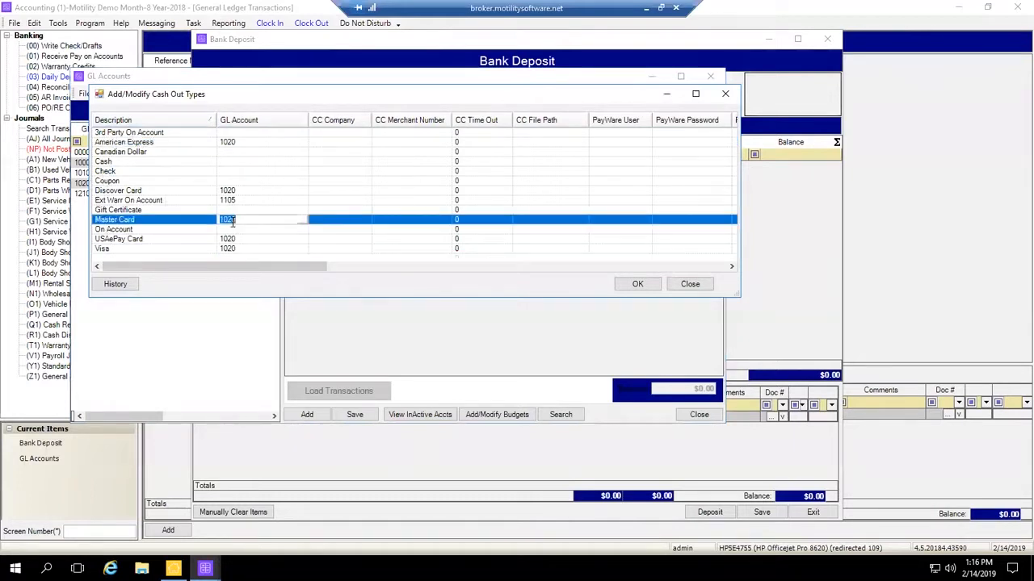
click(230, 239)
click(229, 248)
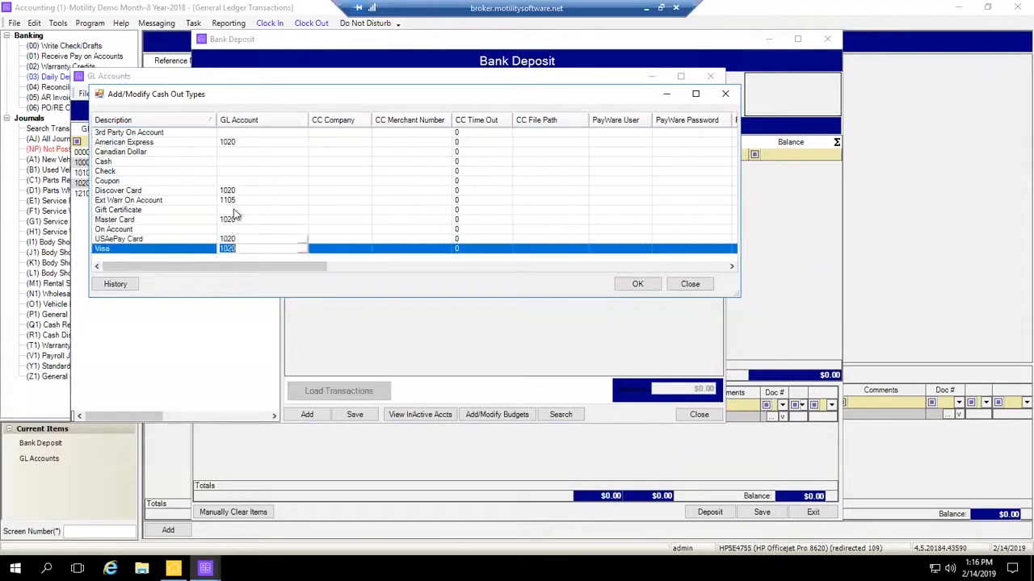
click(222, 142)
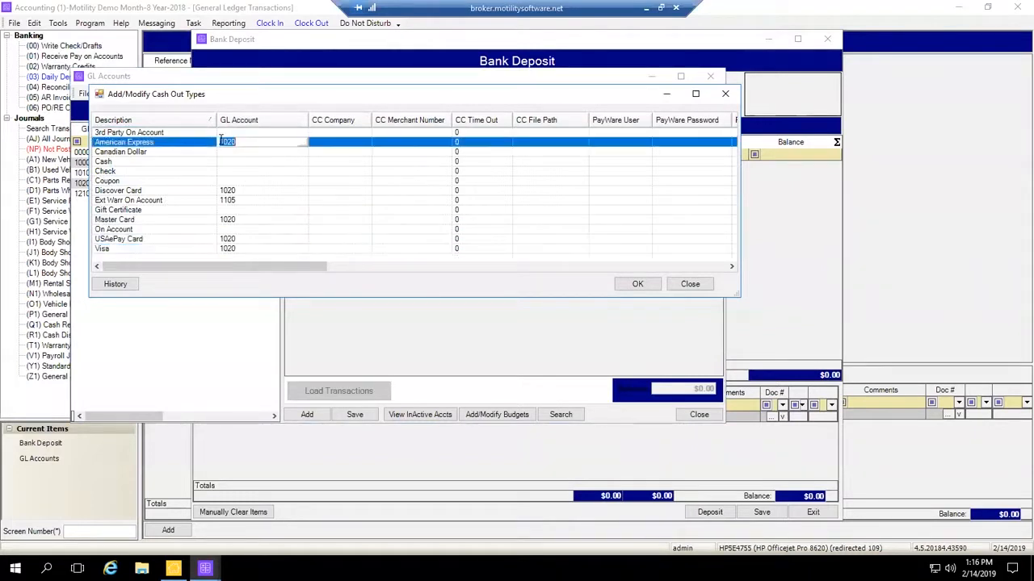
click(228, 191)
click(227, 201)
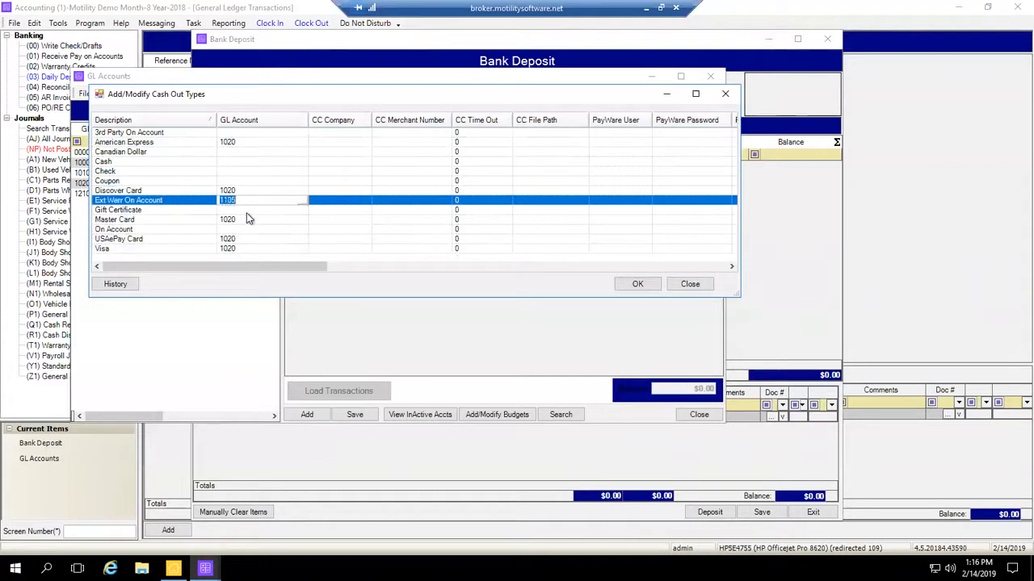
click(126, 163)
click(125, 173)
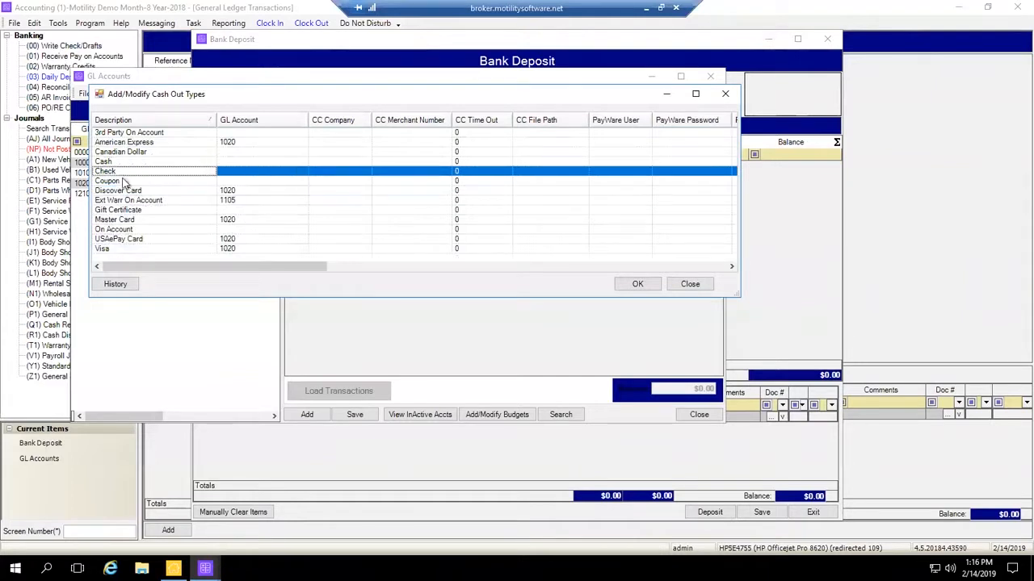
click(126, 182)
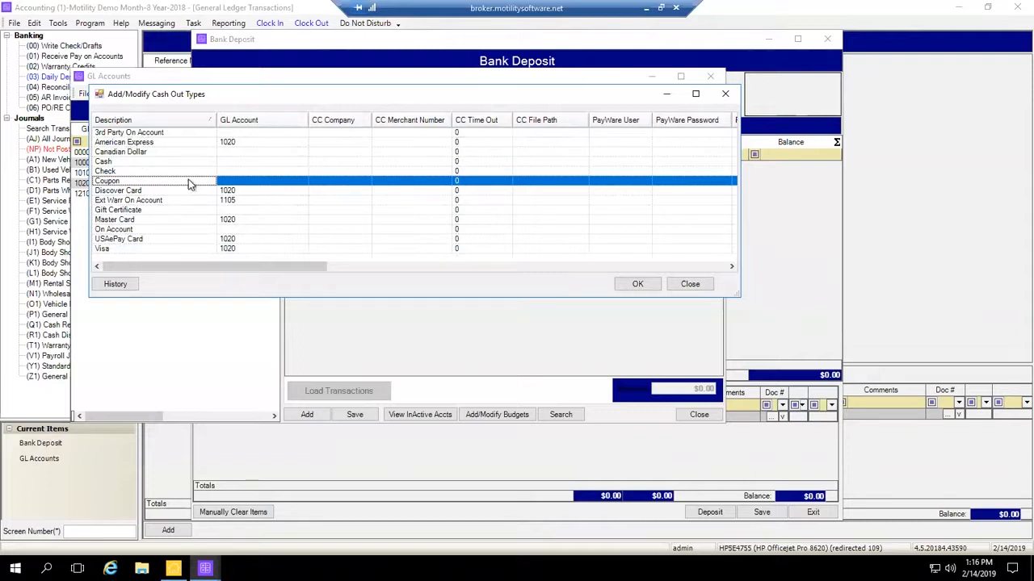
- Assign GL account 1000 to Cash and, through a GL search for account type CL, Cash CK Clearing 1210 to Check
click(240, 158)
text(1000)
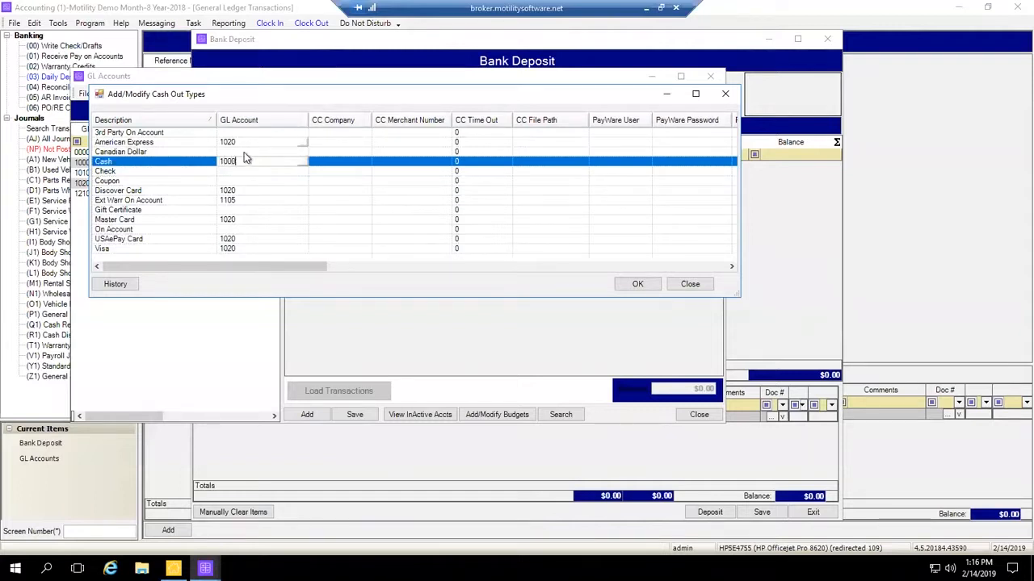
click(240, 171)
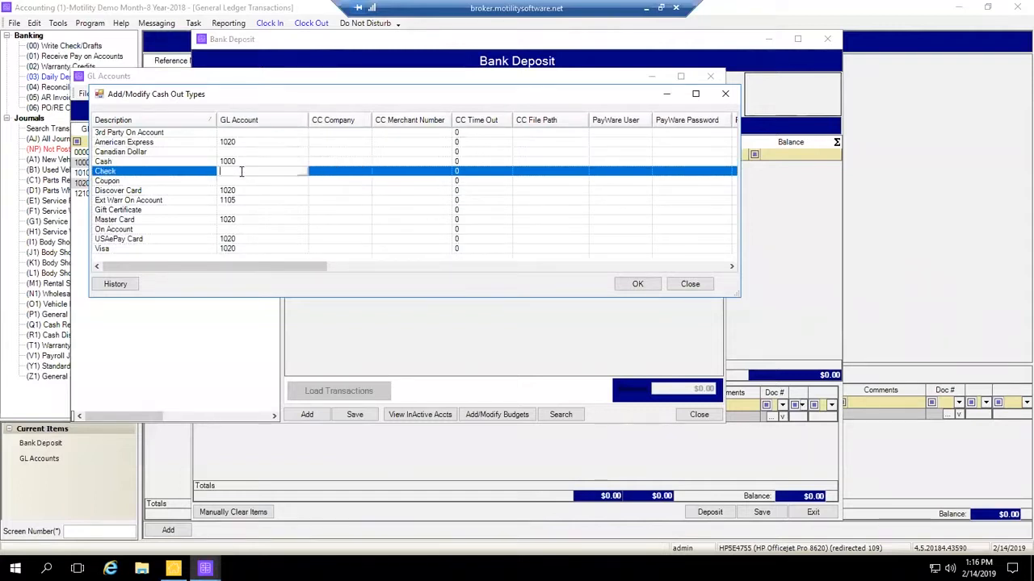
double_click(298, 173)
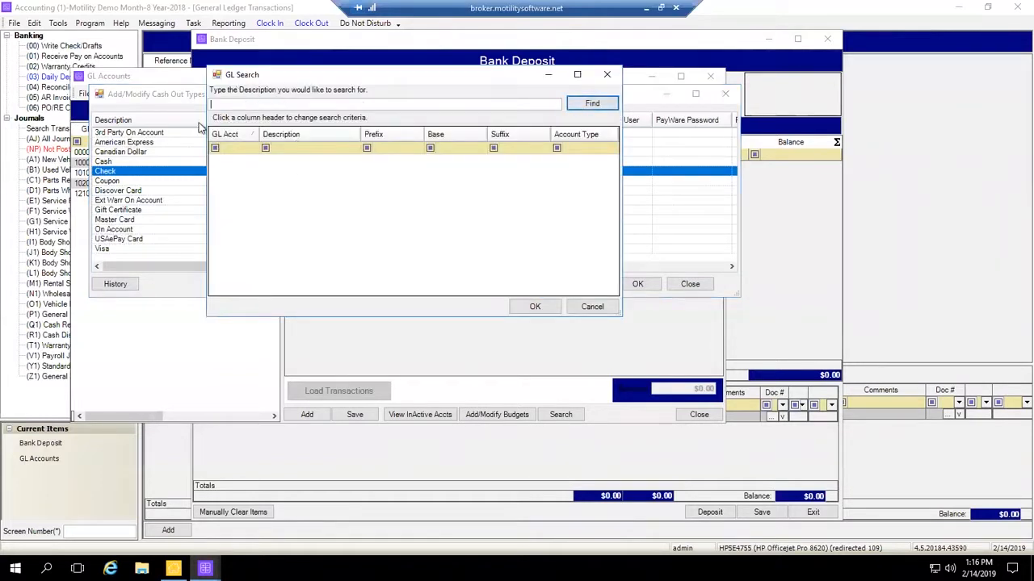
drag(272, 76, 377, 123)
click(614, 184)
text(CL)
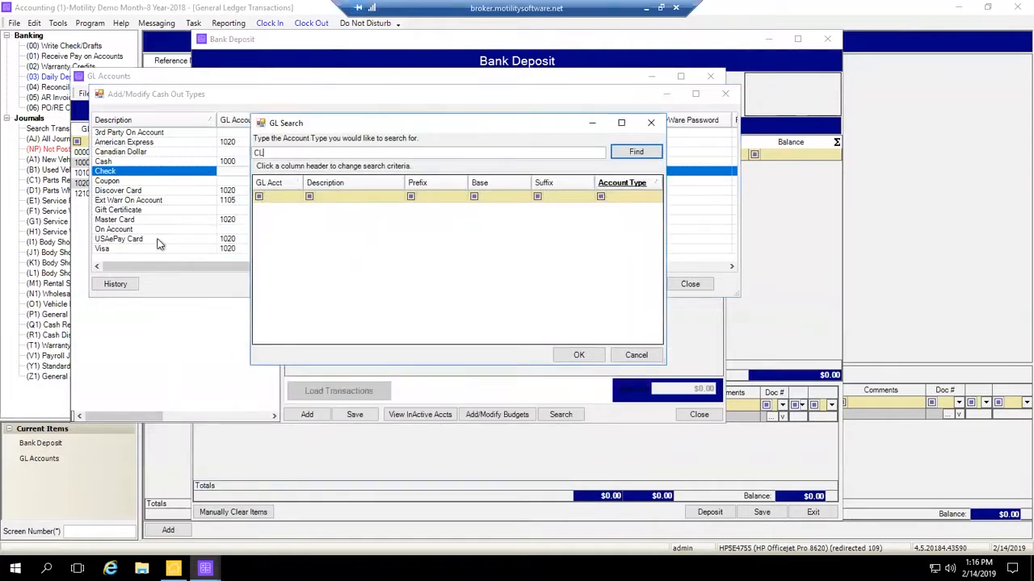
click(633, 151)
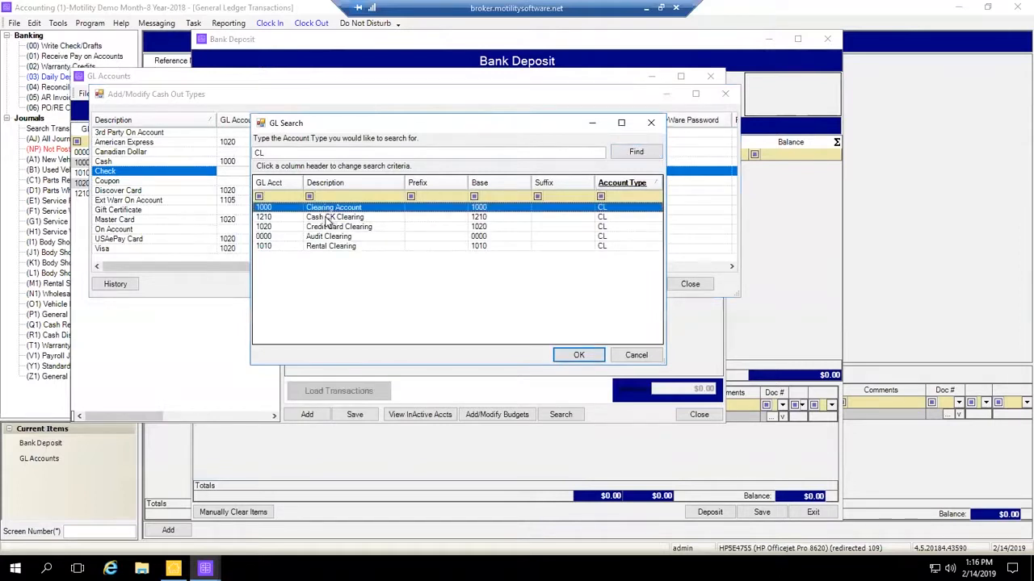
double_click(327, 219)
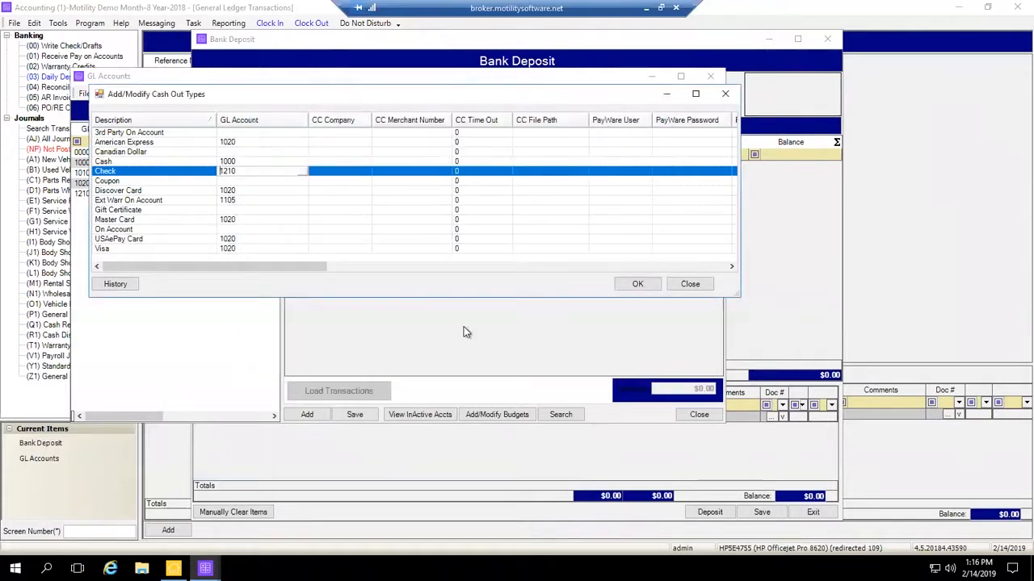
- Copy Cash's GL account 1000 to the Coupon, Canadian Dollar and Gift Certificate types
double_click(234, 161)
key(ctrl+c)
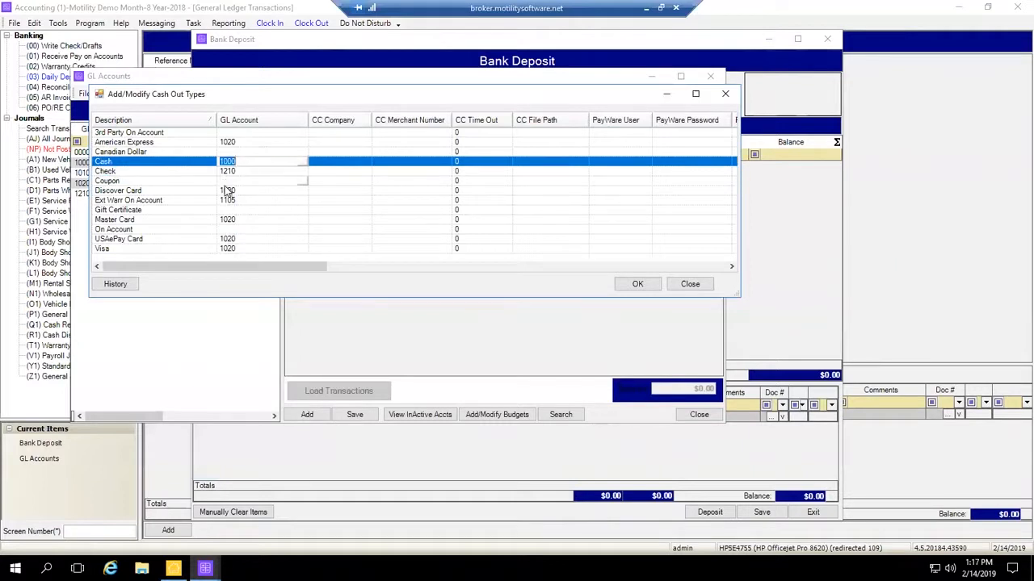
click(229, 181)
key(ctrl+v)
click(233, 152)
key(ctrl+v)
click(230, 210)
key(ctrl+v)
- Assign GL account 1100 to On Account and 3rd Party On Account, and accept the cash out type changes
click(225, 230)
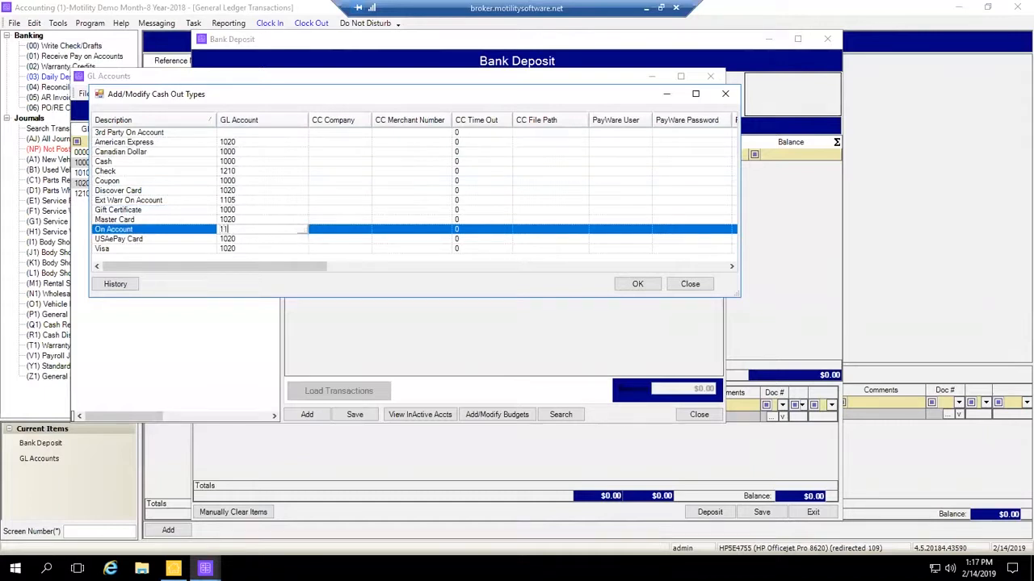
key(Tab)
click(243, 229)
click(224, 132)
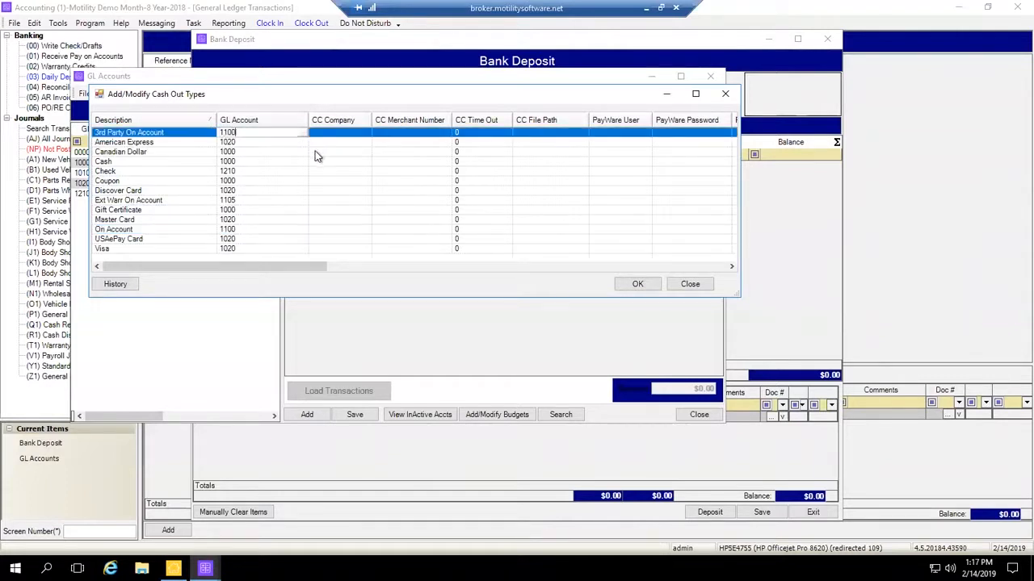
key(Tab)
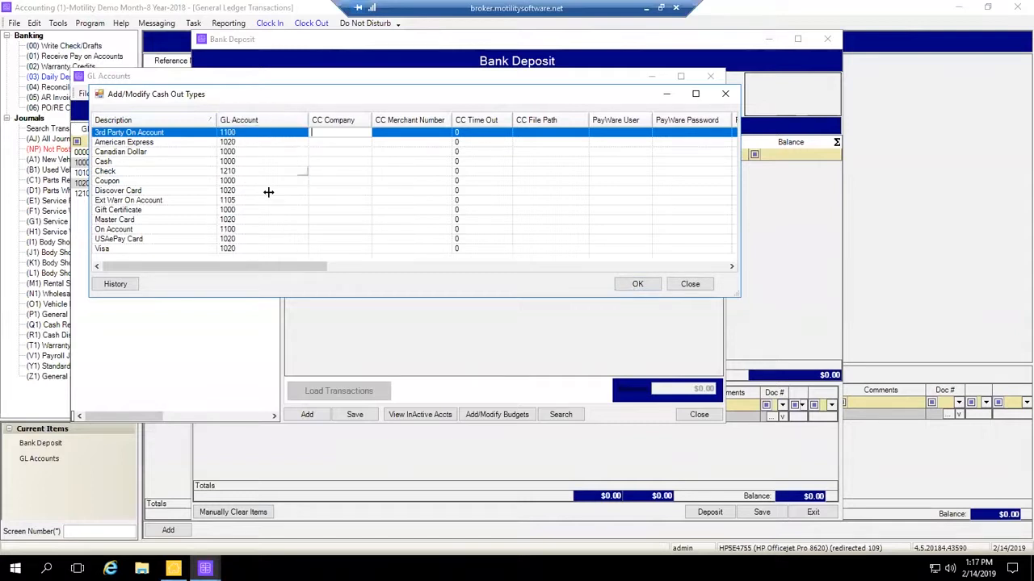
click(634, 285)
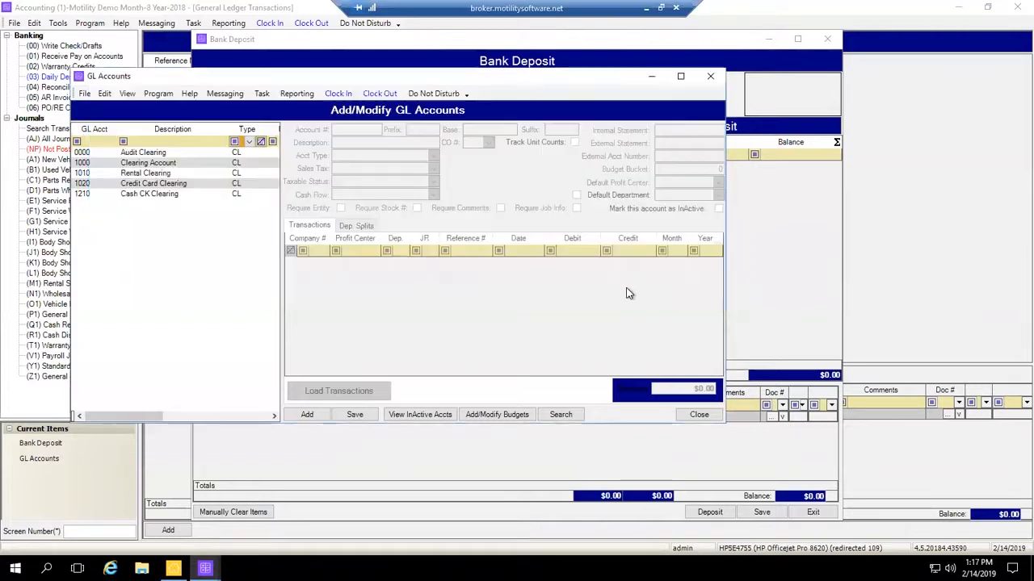
- Close the GL accounts list and sort the undeposited funds in the Bank Deposit by date, newest first
click(709, 75)
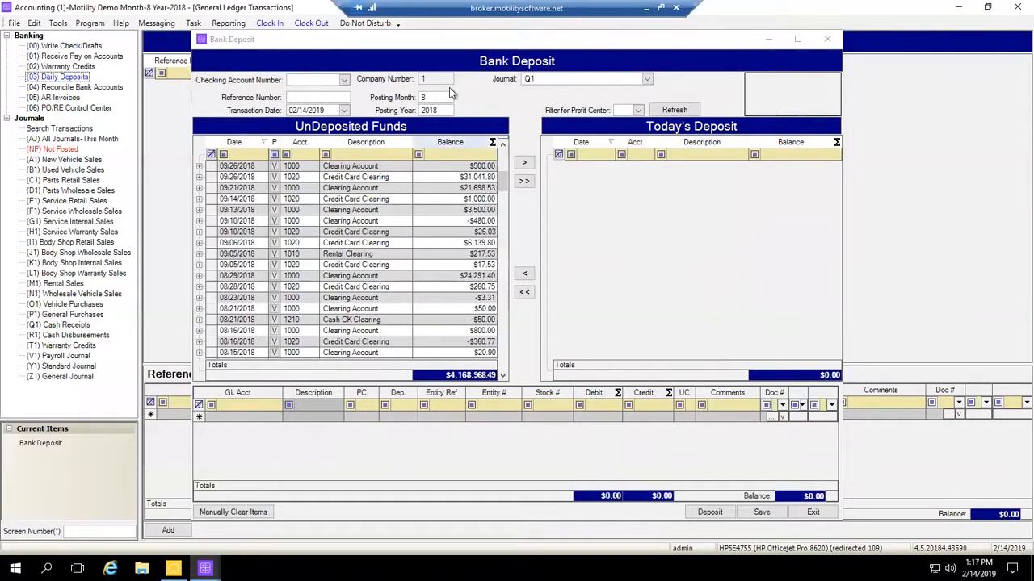
drag(470, 38, 501, 25)
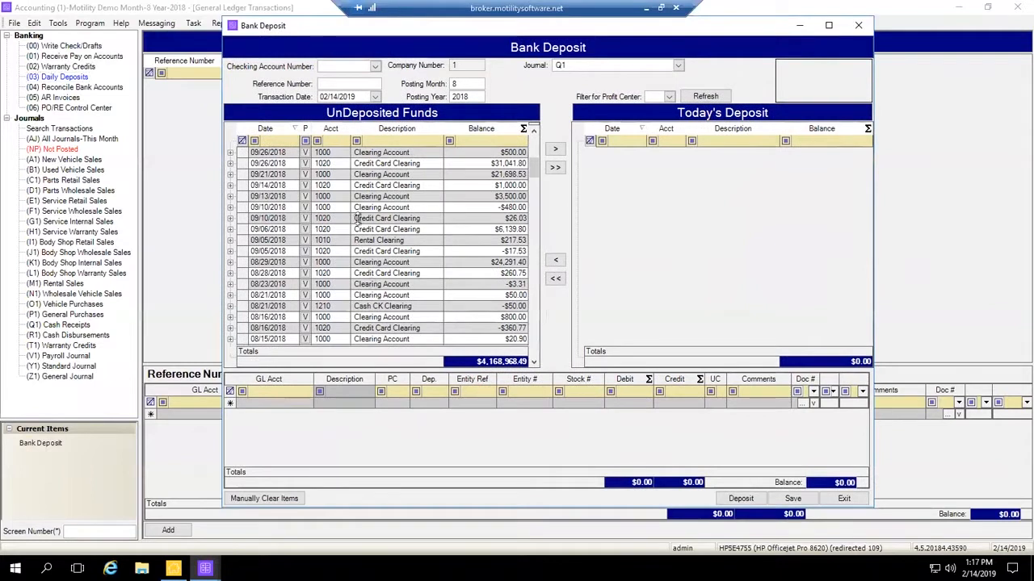
click(269, 130)
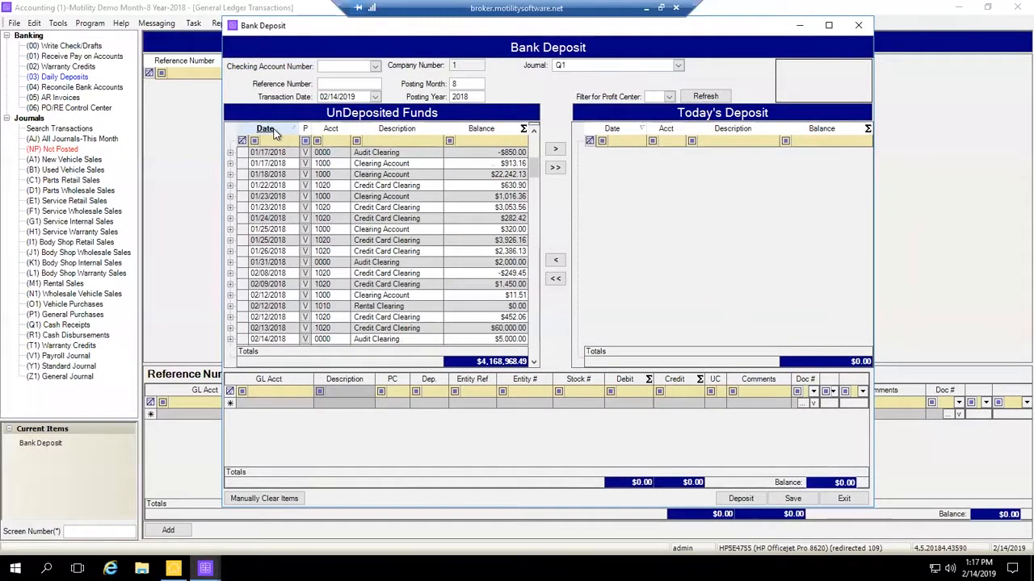
click(271, 130)
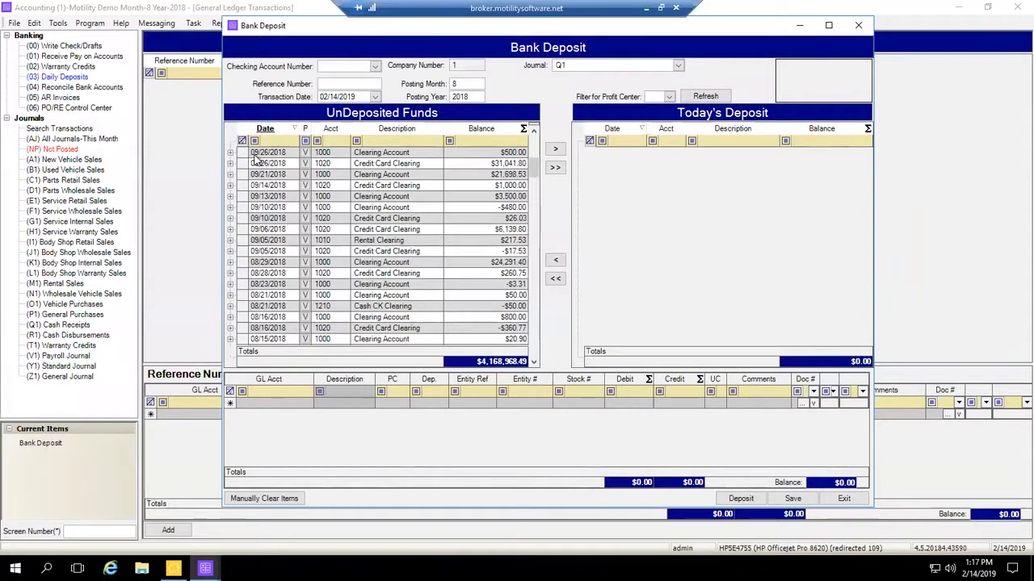
click(192, 333)
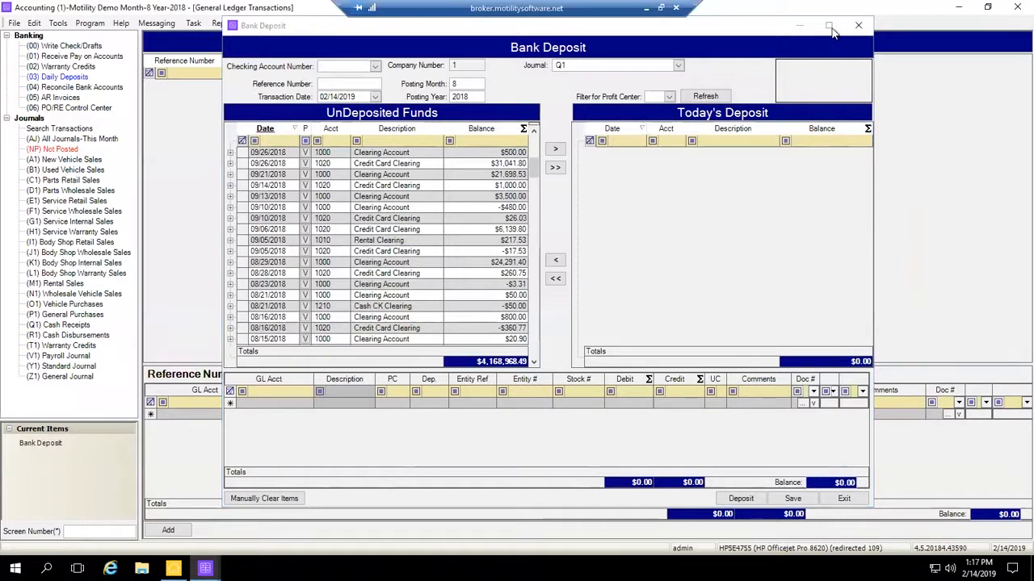
- Exit the Bank Deposit window without saving the deposit changes
click(800, 25)
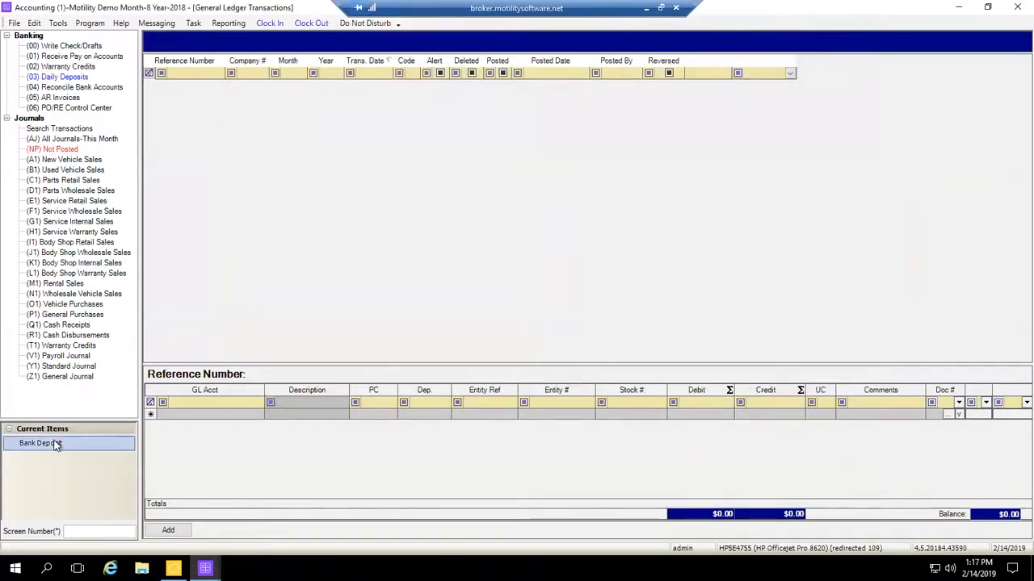
click(55, 443)
click(858, 27)
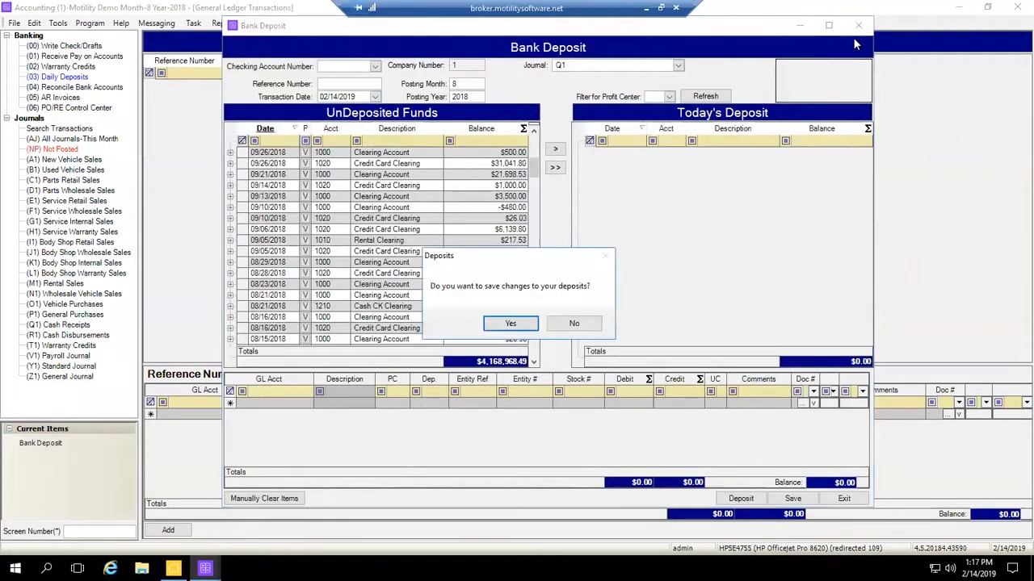
click(511, 323)
click(619, 328)
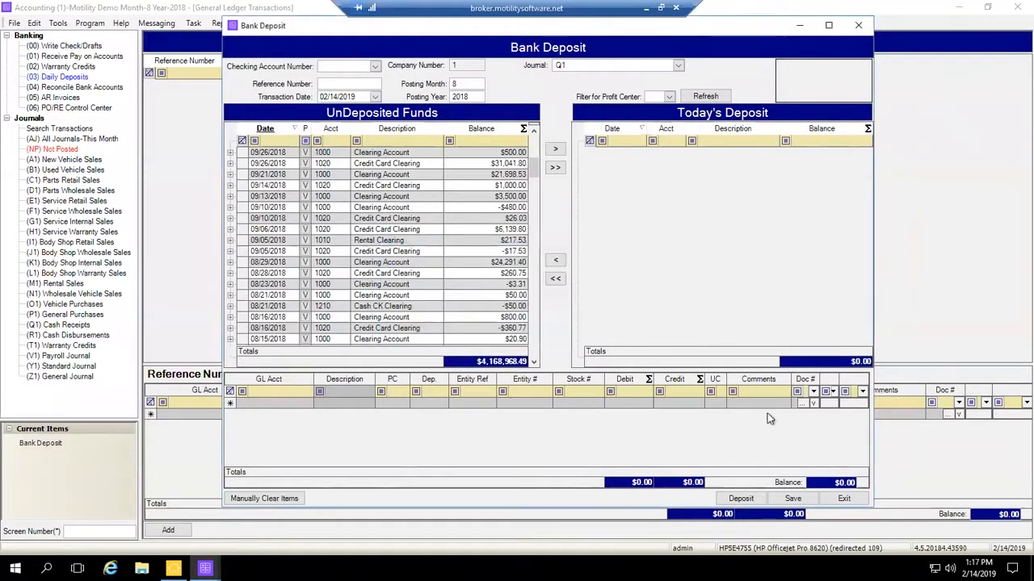
click(844, 498)
click(576, 324)
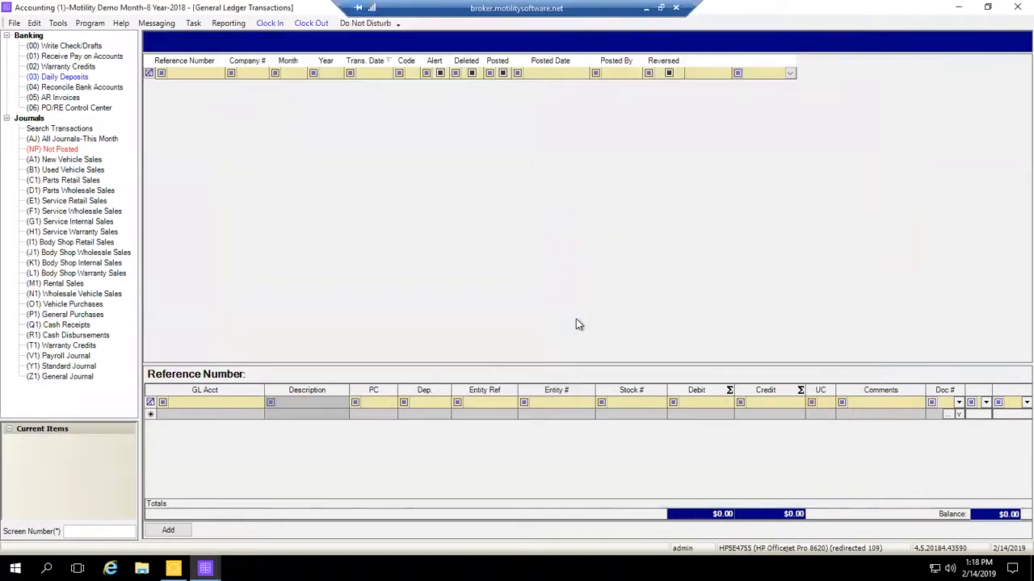
- Add a new general ledger journal entry in the Q1 Cash Receipts journal
click(168, 529)
click(523, 287)
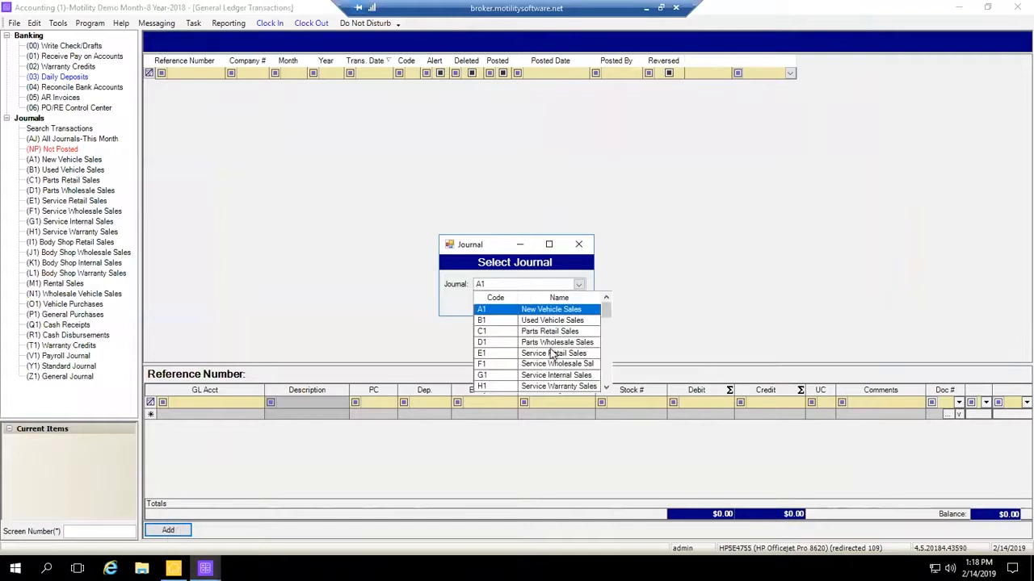
scroll(542, 343, down, 5)
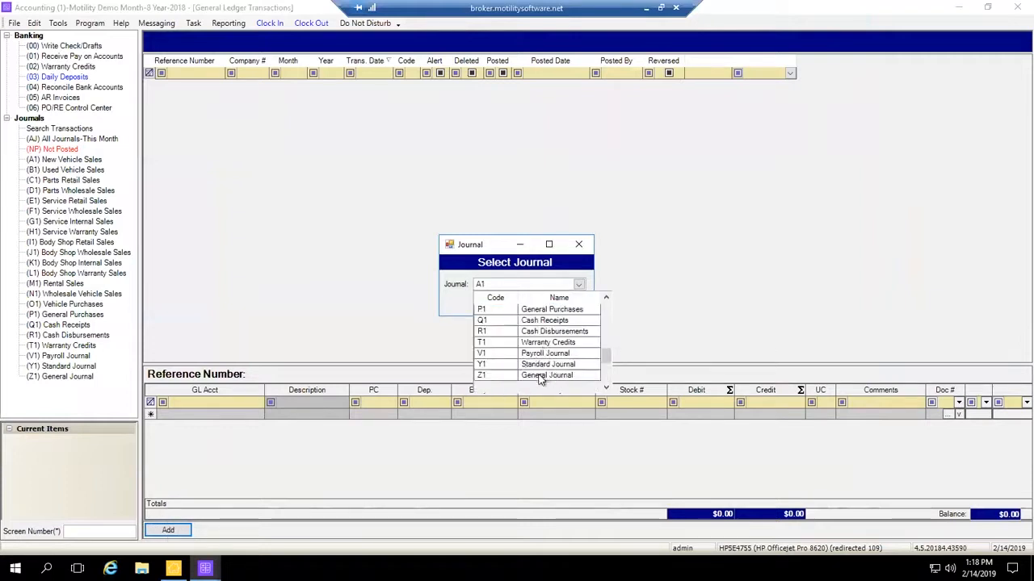
click(541, 321)
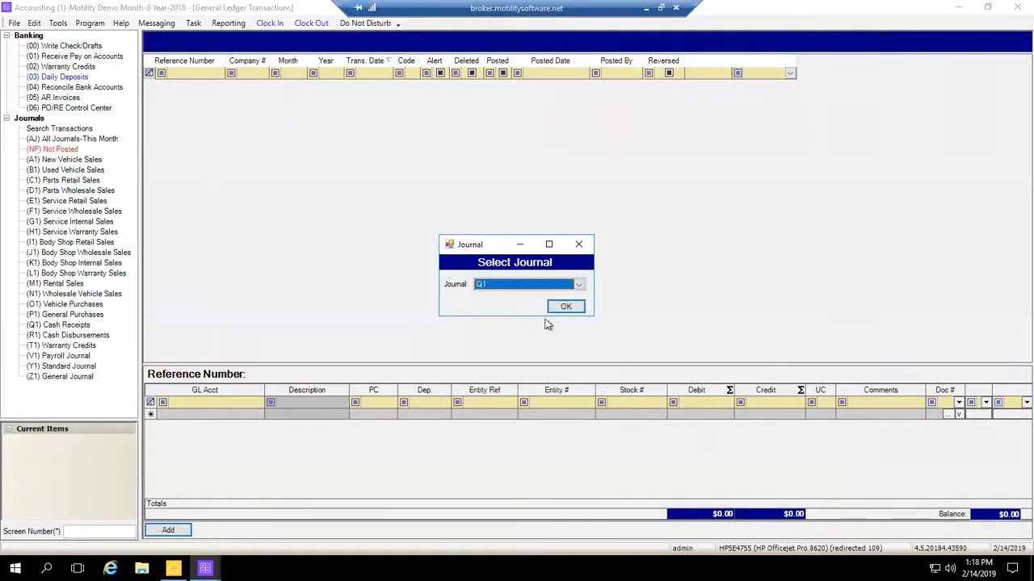
click(566, 308)
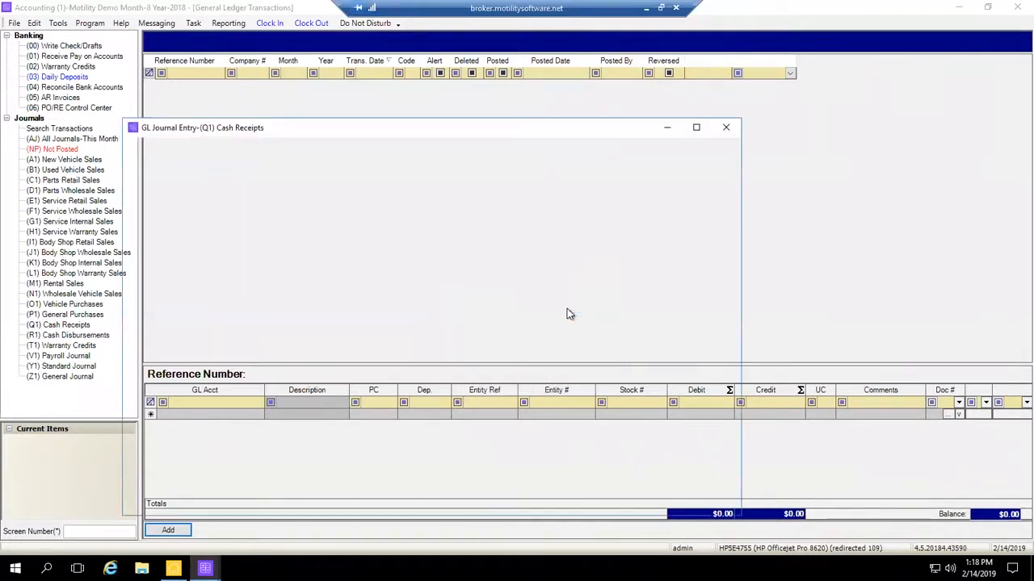
- Enter GL account 1000 on the journal entry's first line
click(152, 226)
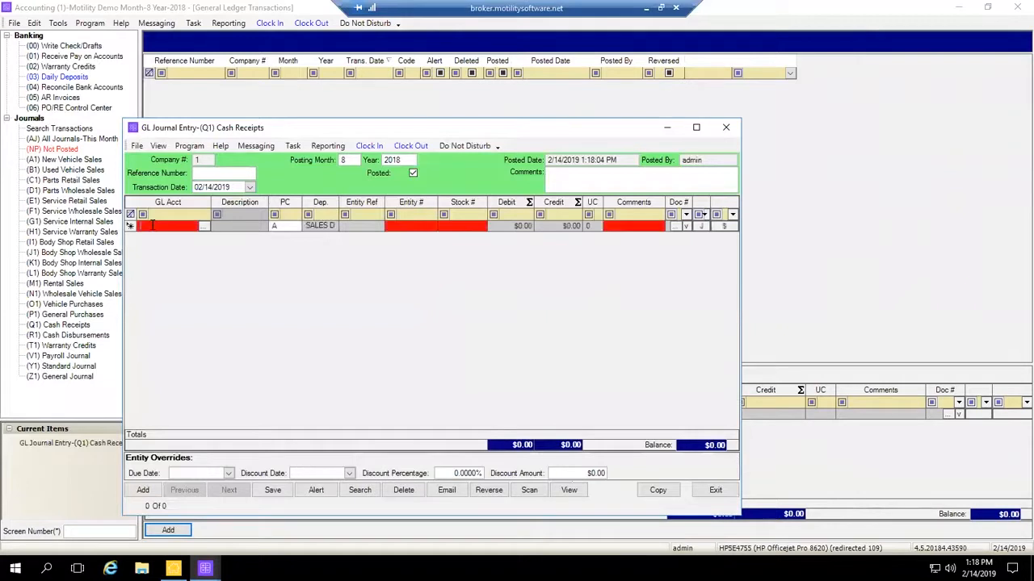
text(1000)
key(Tab)
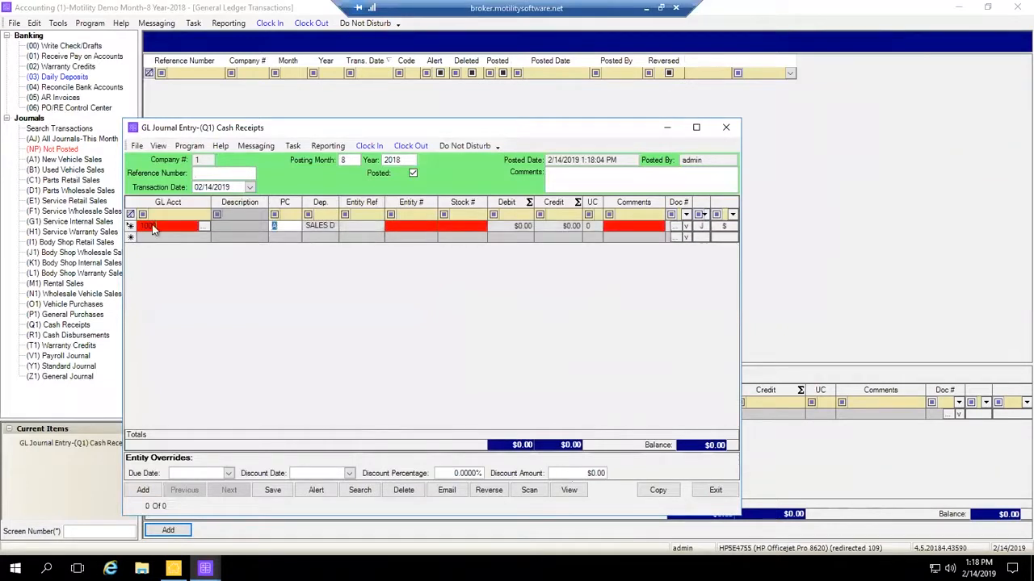
- Set the journal entry's reference number to Storage Revenue
click(239, 174)
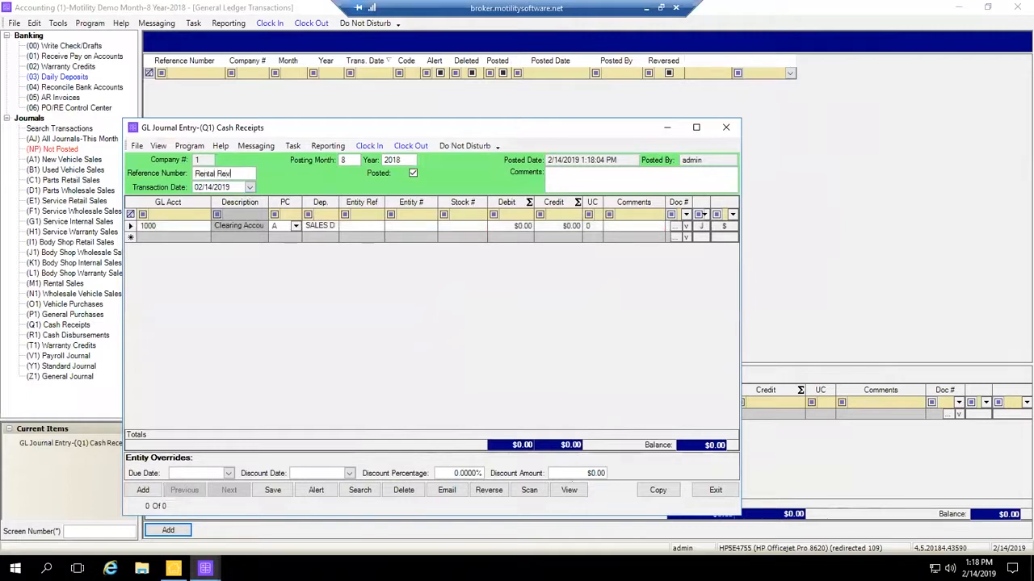
key(Tab)
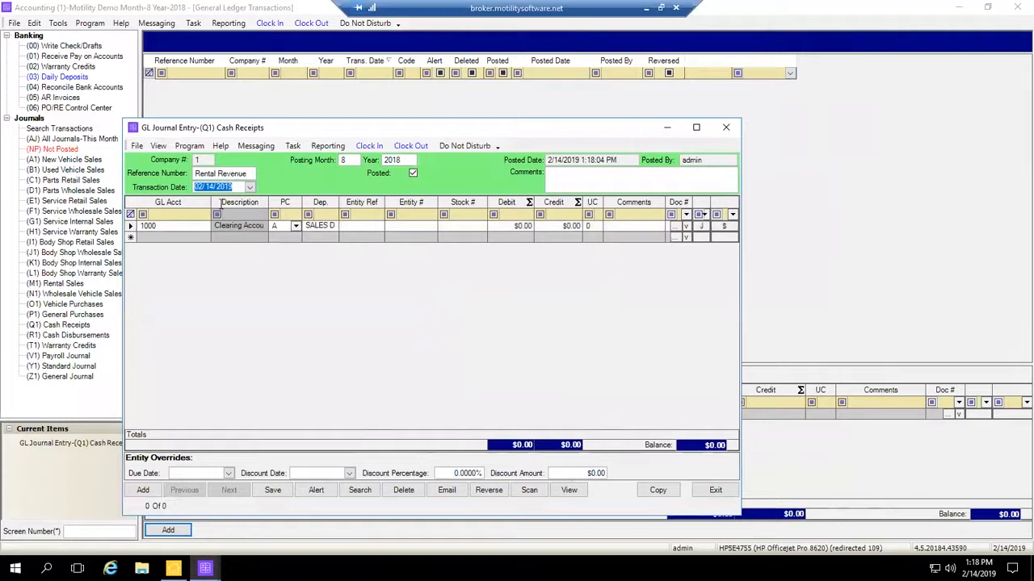
key(shift+Tab)
text(S)
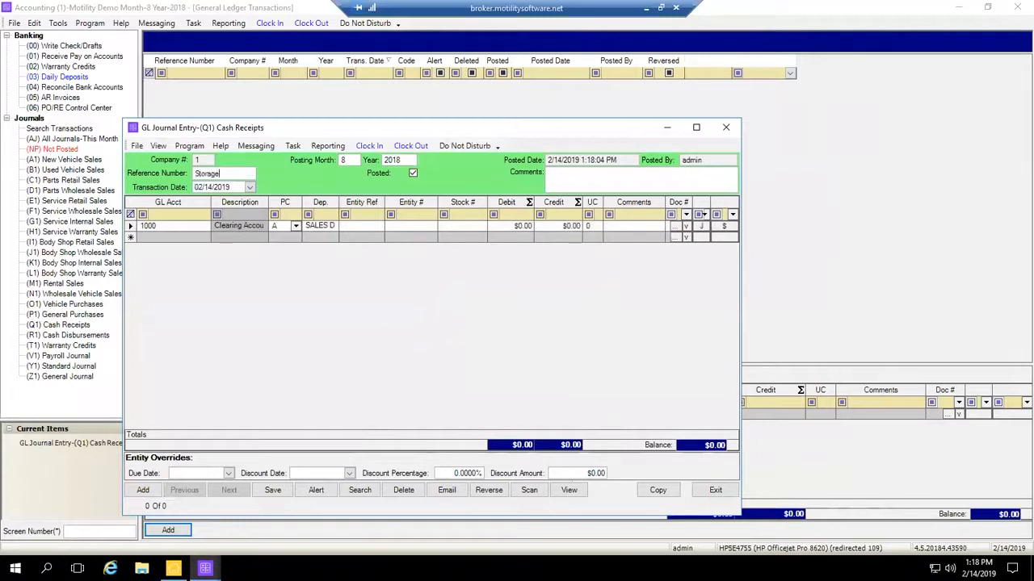
text(torage Revenue)
key(Tab)
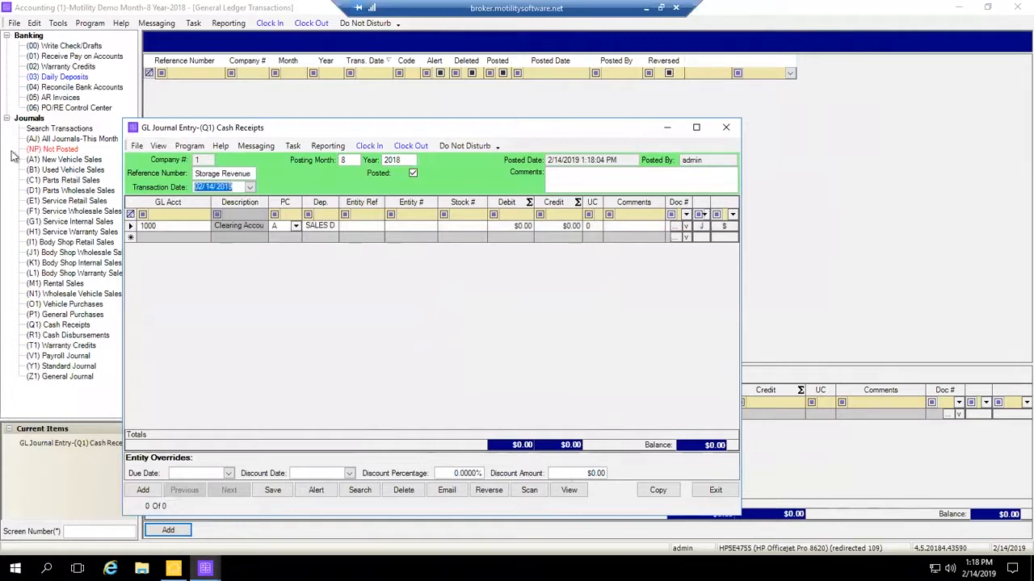
drag(222, 174, 124, 168)
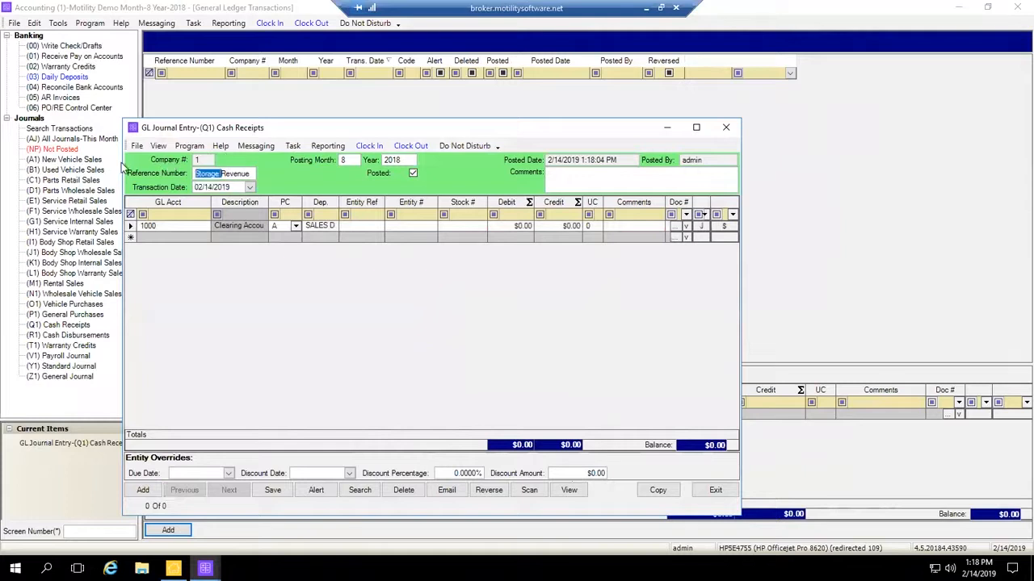
click(251, 173)
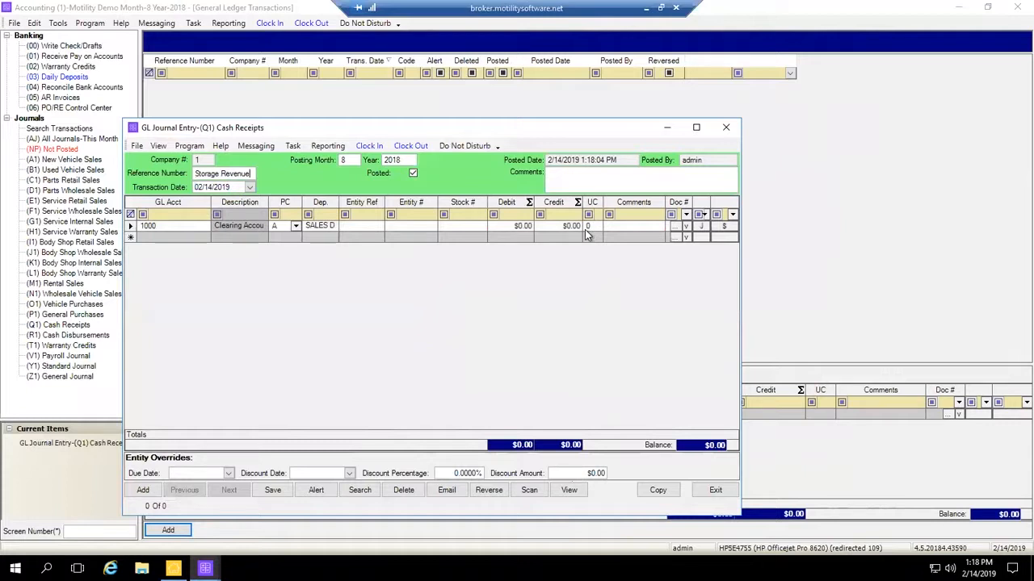
- Enter a debit of $150.00 on the account 1000 line
click(520, 226)
text(150)
key(Tab)
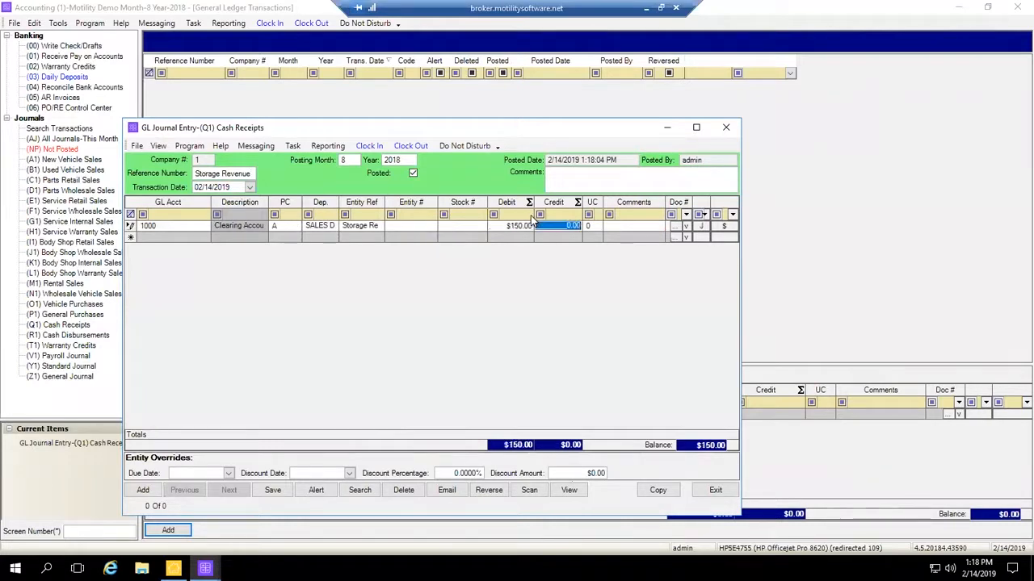
- Search the GL accounts for storage and then rental, and assign Rental Revenue 4000 to the entry's second line
click(156, 237)
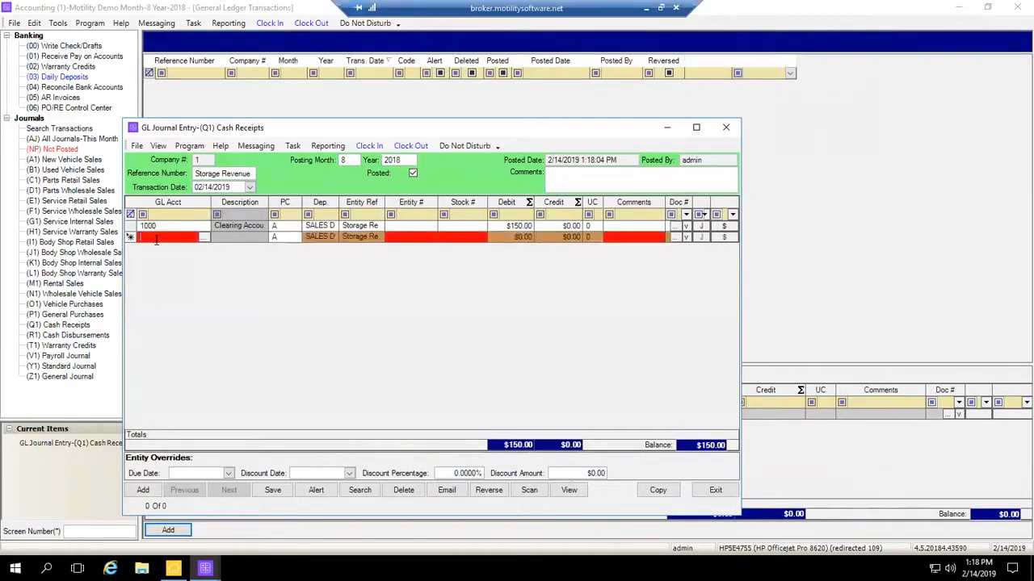
click(204, 238)
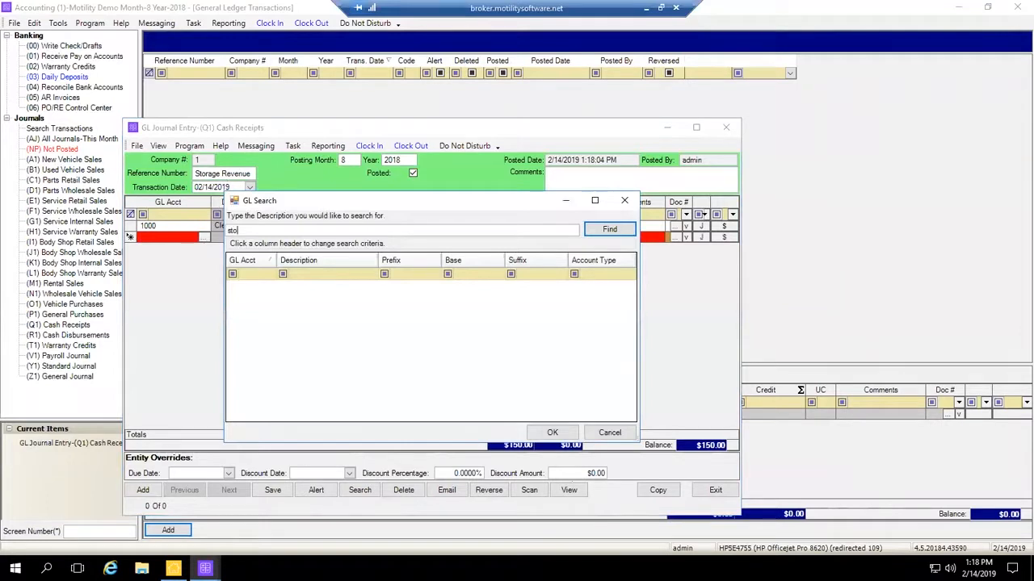
text(storage)
key(Return)
key(Return)
double_click(262, 232)
text(eental)
key(Return)
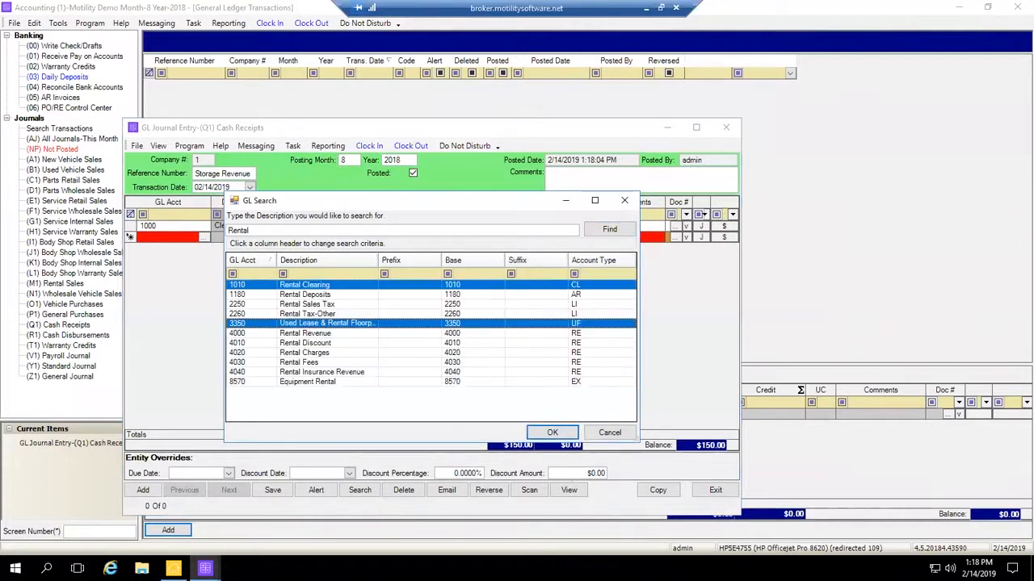
click(321, 334)
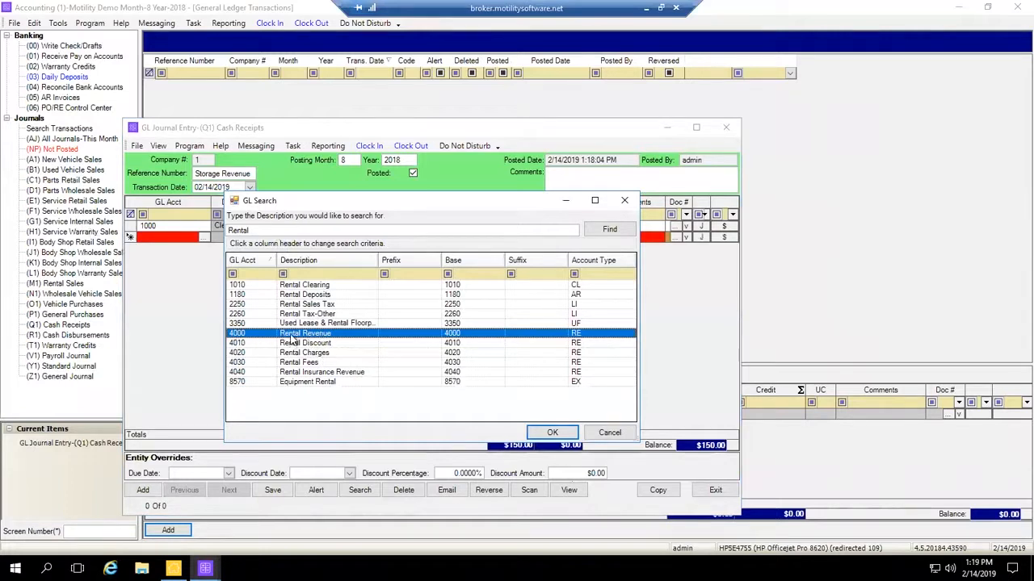
double_click(291, 335)
- Enter a credit of $150.00 on the Rental Revenue line
click(558, 237)
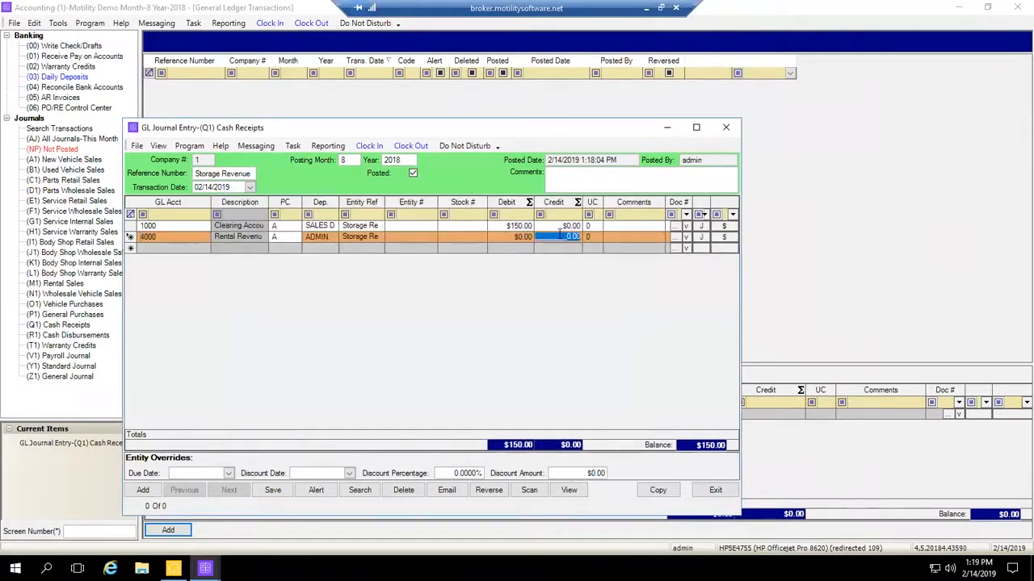
text(150)
key(Tab)
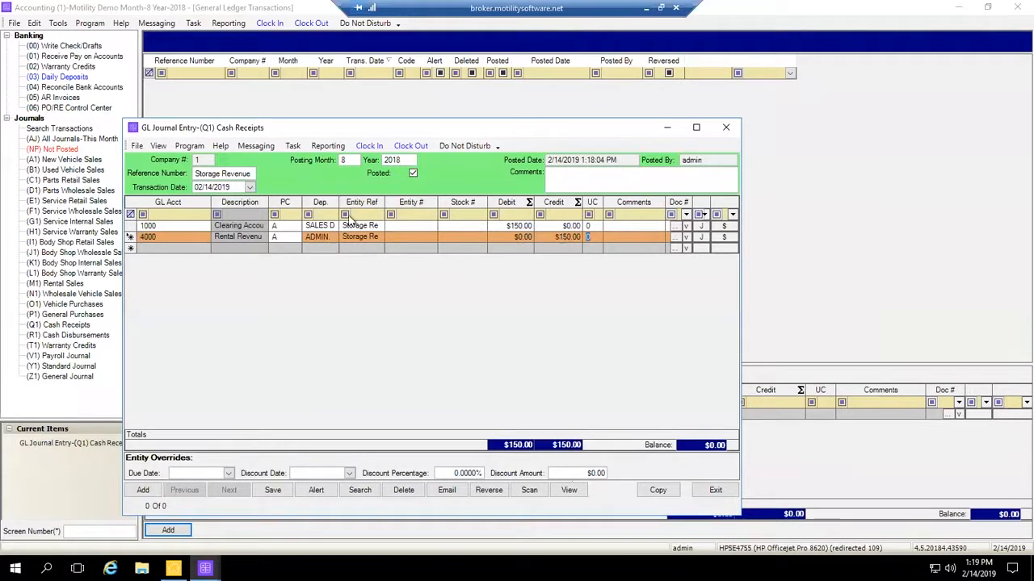
- Search the entities by the customer's last name and assign the matching customer with a cell number to the Rental Revenue line
click(424, 238)
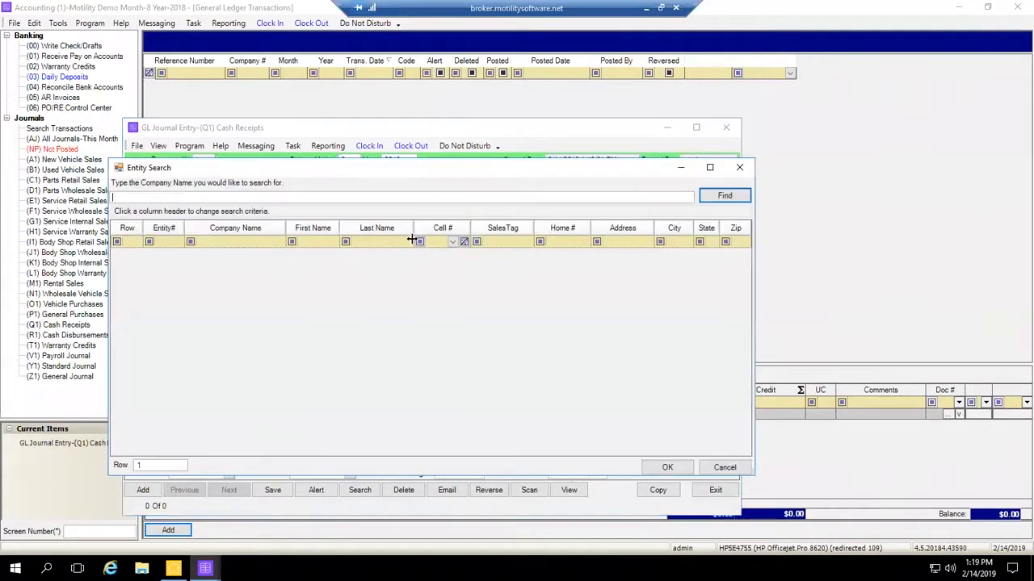
click(375, 230)
click(221, 197)
text(Greerr)
key(Return)
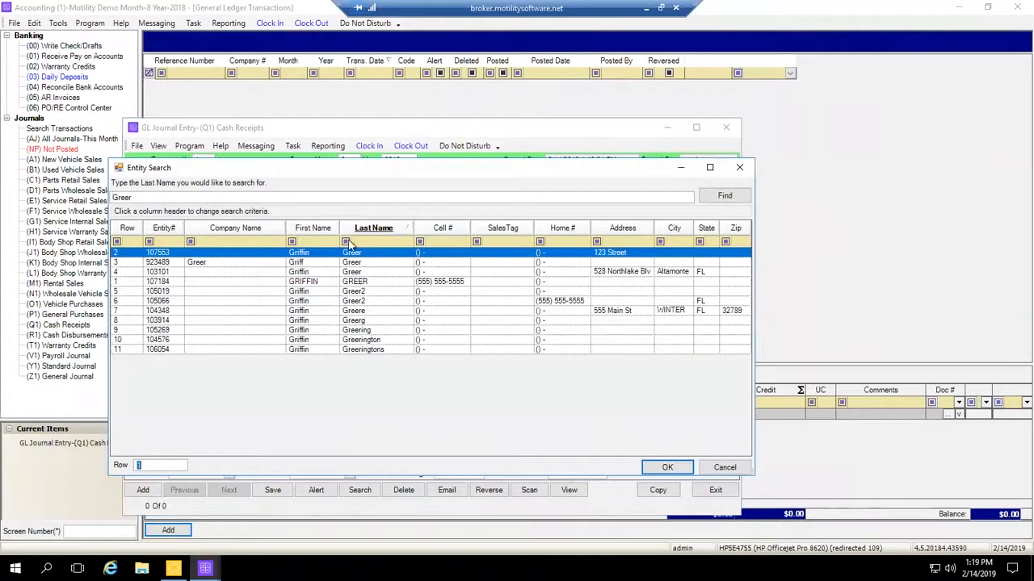
click(314, 282)
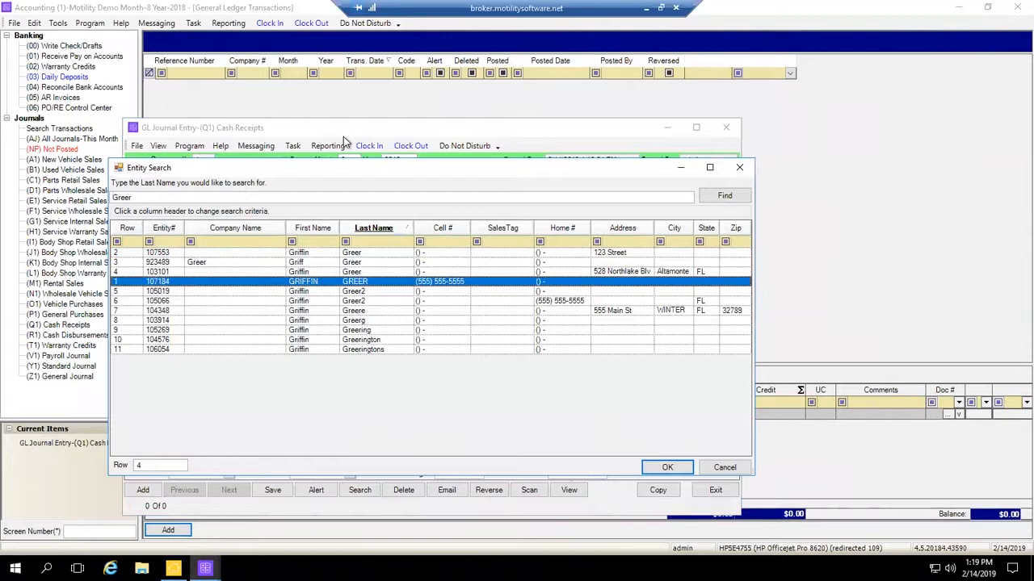
click(667, 468)
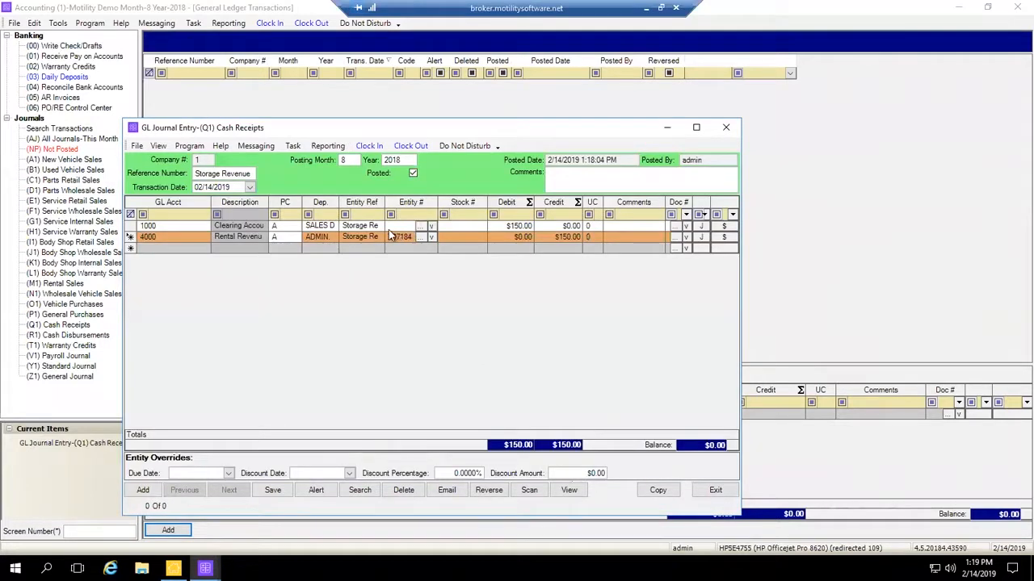
- Add a comment to the clearing account line giving the customer's name and the February rental revenue
click(423, 226)
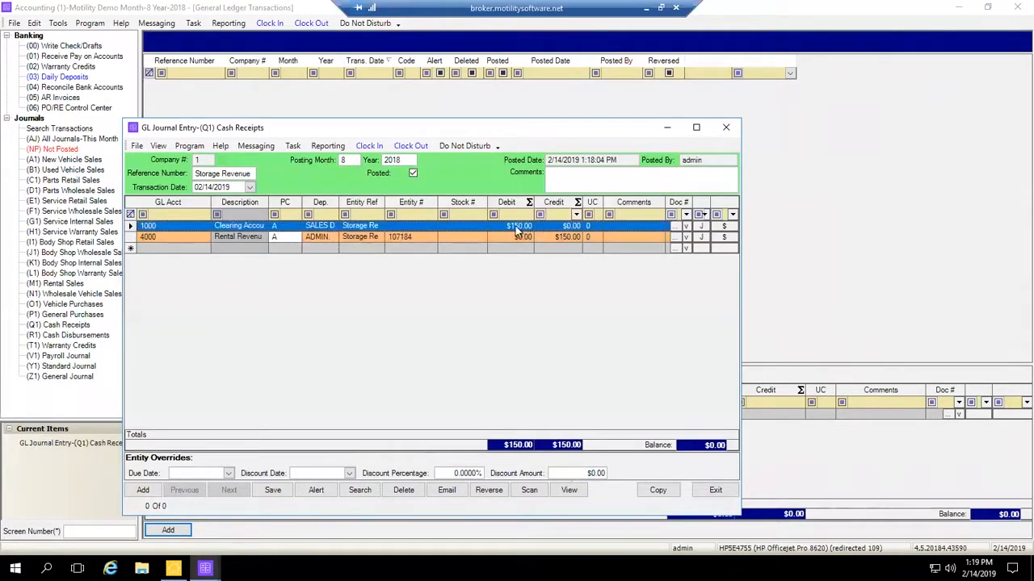
click(624, 227)
text(Mr.Greer Feb)
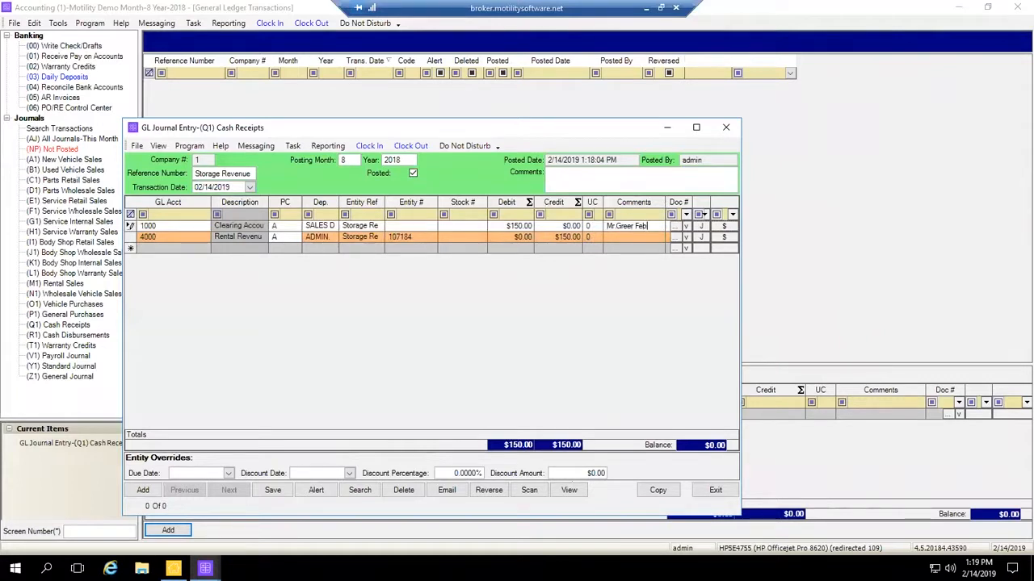
key(BackSpace)
key(BackSpace)
text(venue for Rental)
- Assign stock number 0023 to the Rental Revenue line and accept changing its account to the unit's sale account 4200
click(456, 227)
click(475, 240)
click(470, 239)
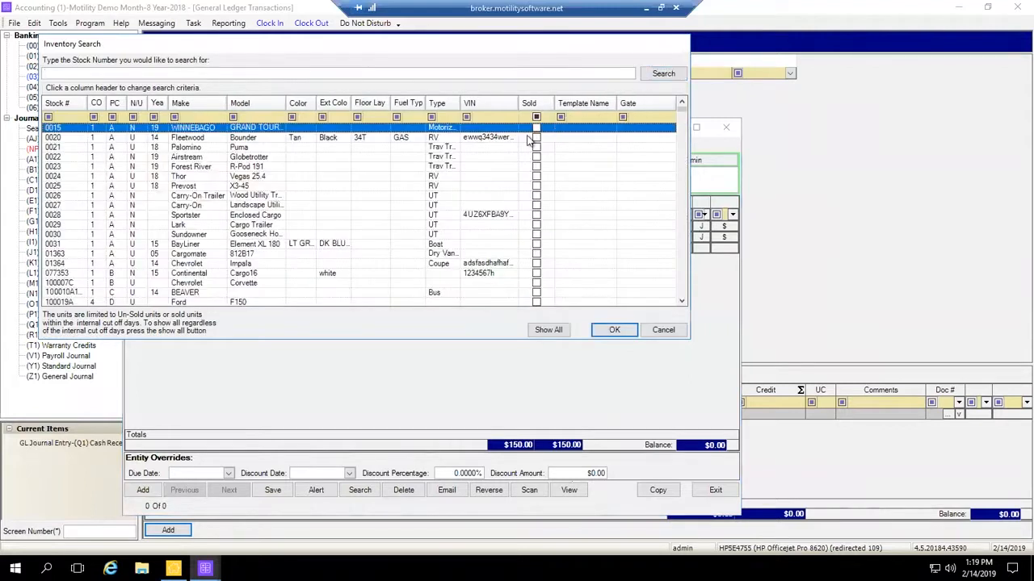
click(194, 168)
double_click(195, 173)
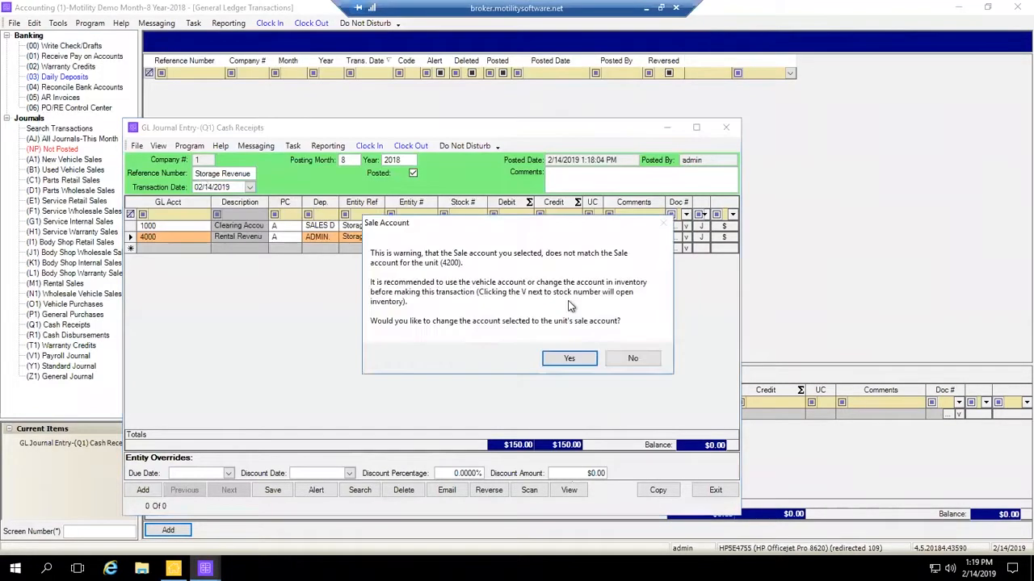
click(580, 357)
- Set the GL account of the stock 0023 line back to 4000 and decline switching to the unit's sale account
click(174, 239)
text(4000)
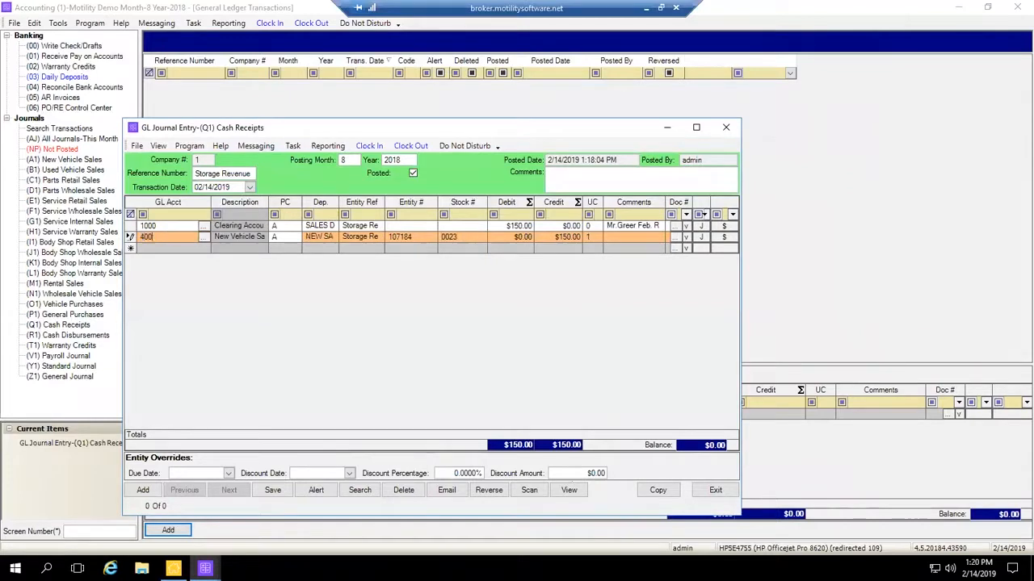
key(Tab)
click(635, 358)
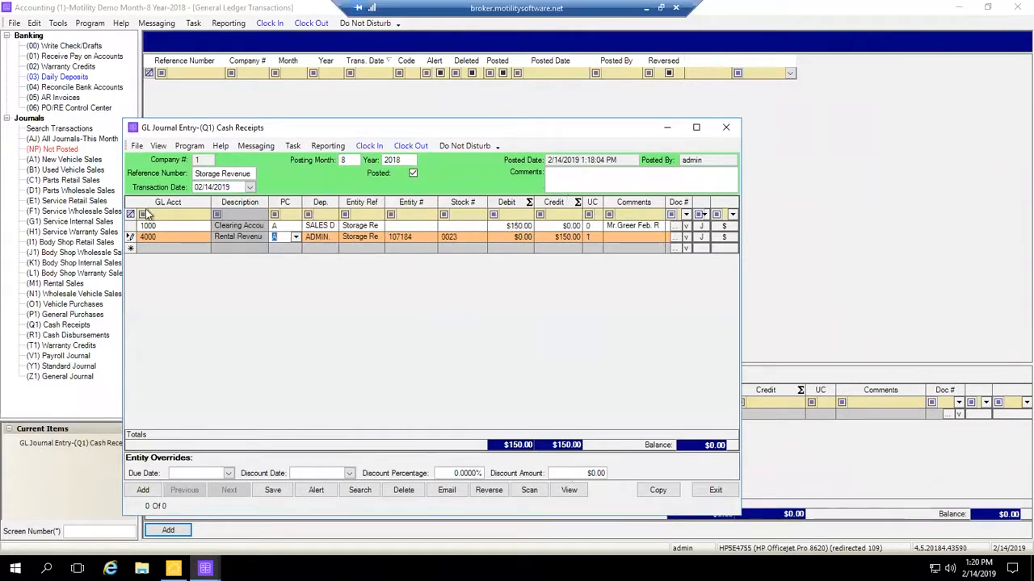
- Save the cash receipts entry and continue without correcting the transaction date
click(275, 491)
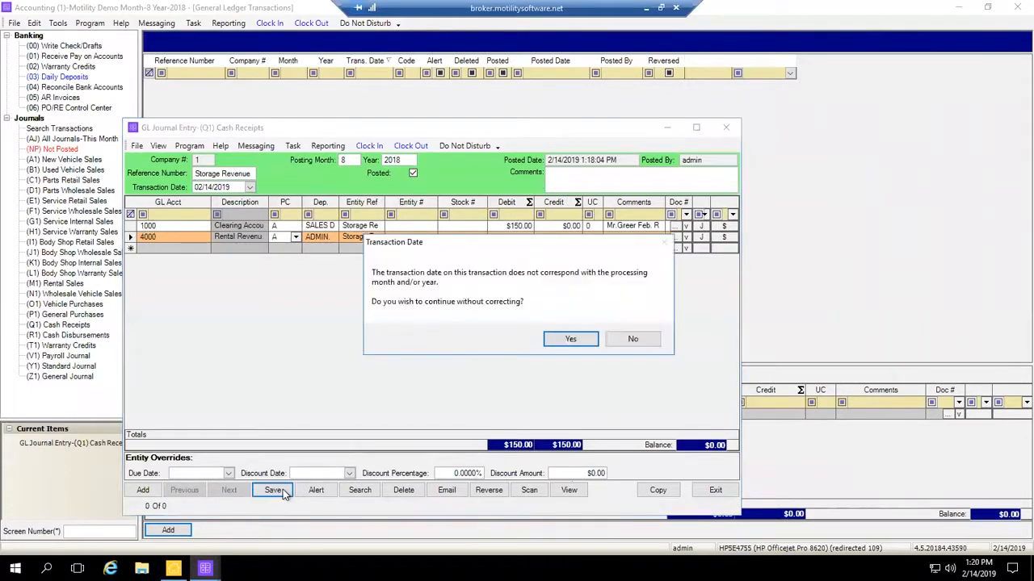
key(Return)
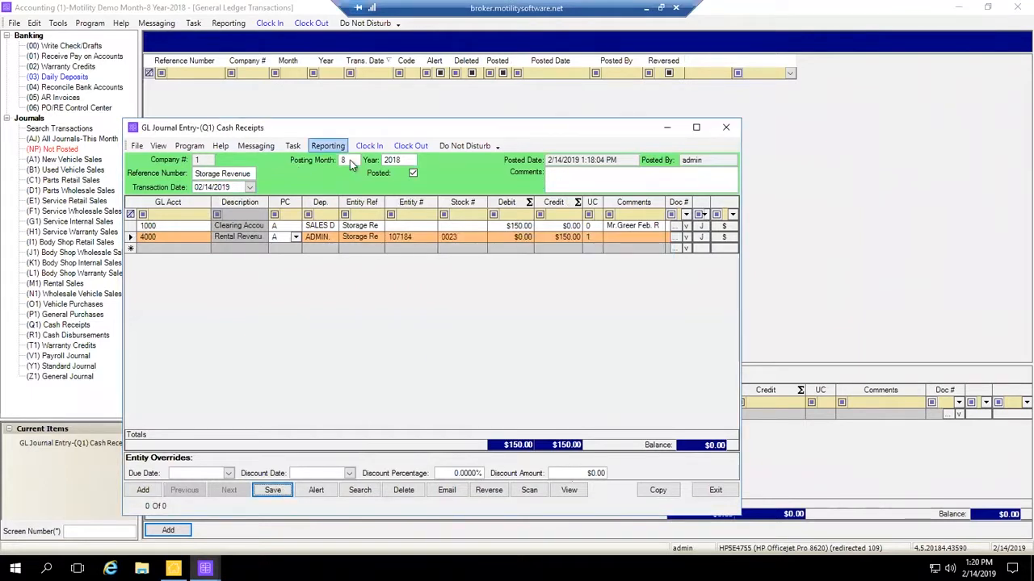
- Set the cash receipts entry's posting month to 2 and year to 2019, and save and close the entry
drag(354, 160, 300, 161)
text(2)
key(Tab)
text(2019)
key(Tab)
click(272, 490)
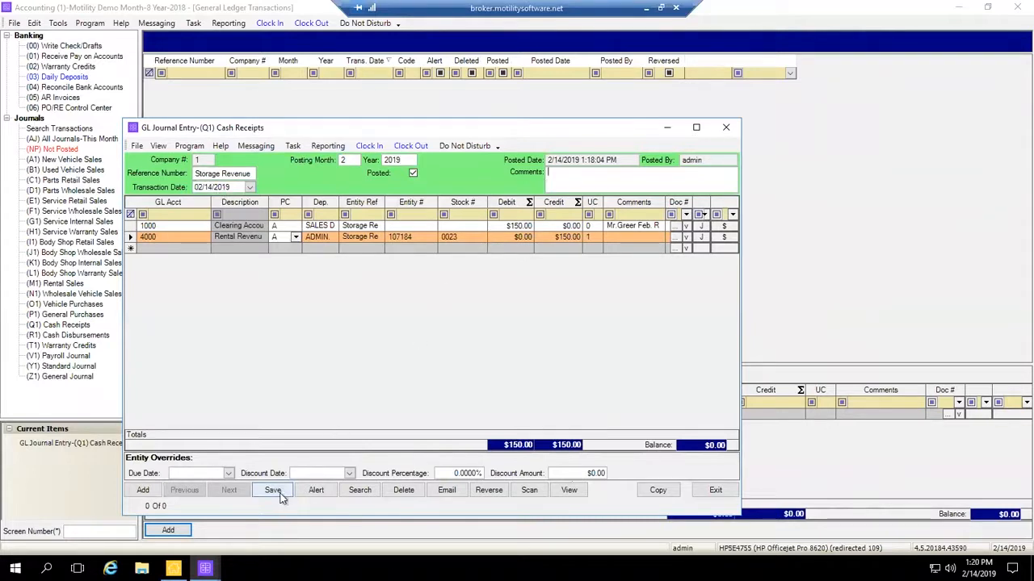
click(710, 490)
- Open the daily bank deposit and drill into the 02/14/2019 clearing account funds, trying to view the Storage Revenue reference's document
click(42, 77)
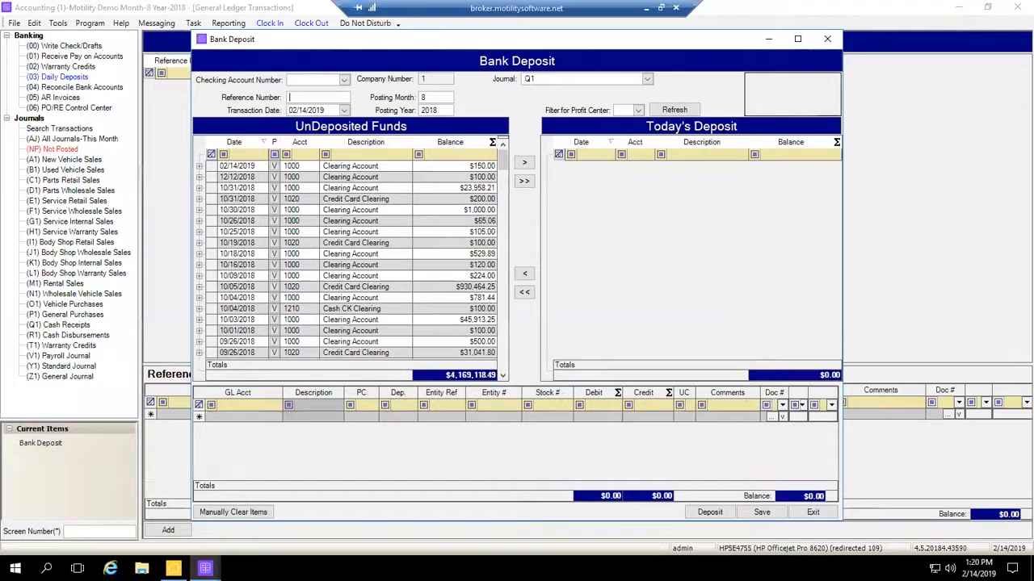
click(199, 167)
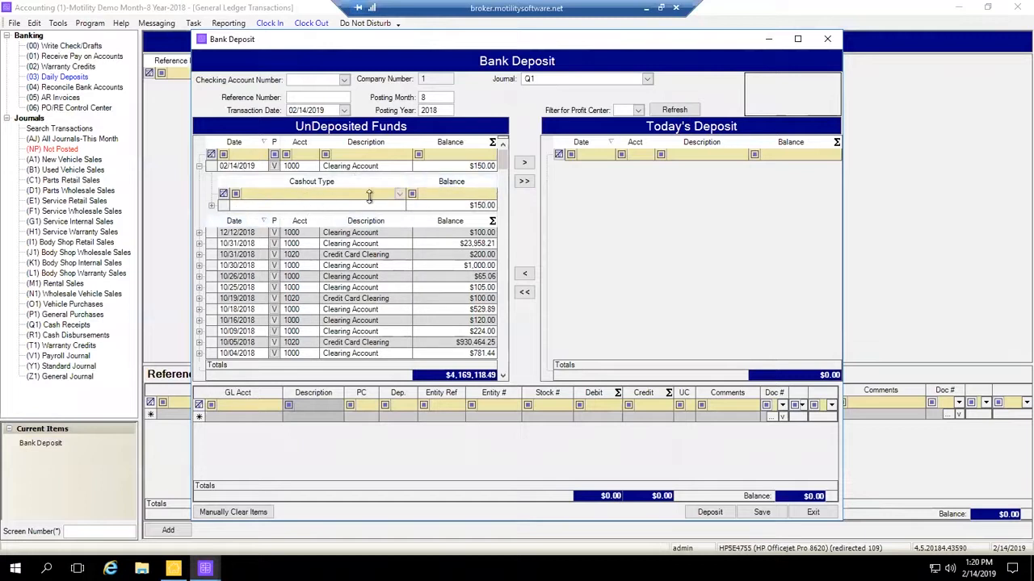
click(212, 207)
click(256, 247)
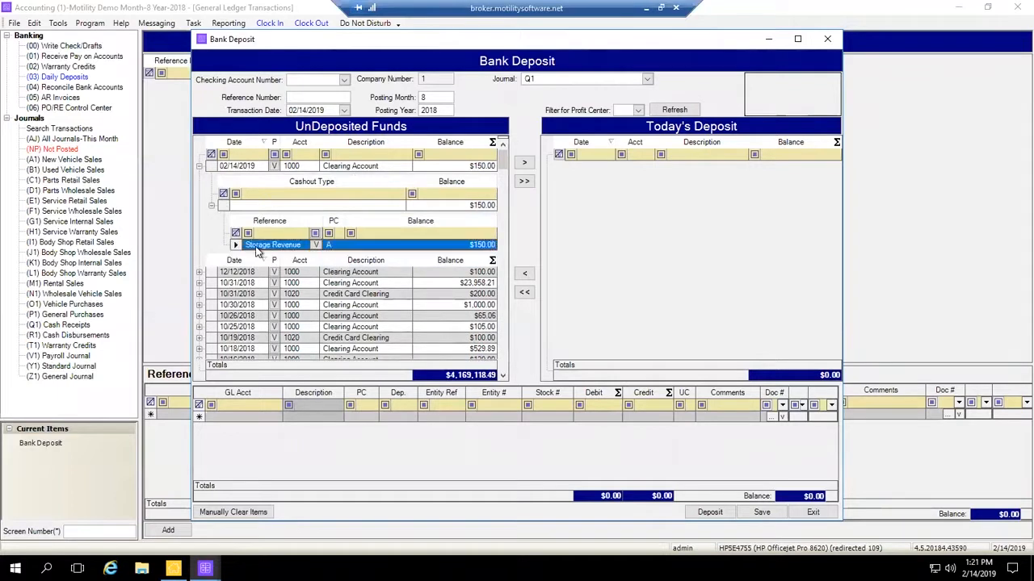
click(317, 246)
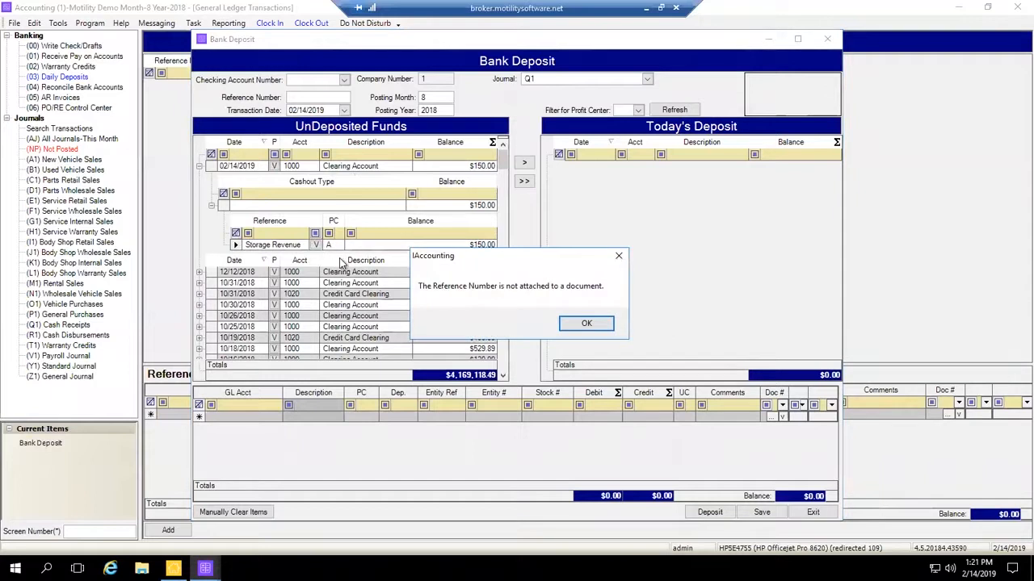
click(589, 323)
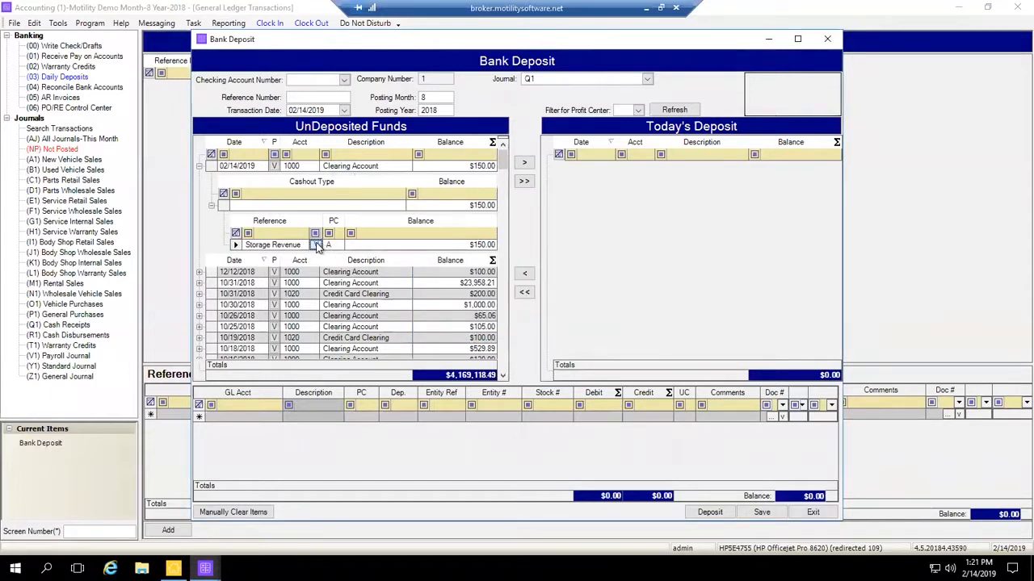
click(290, 249)
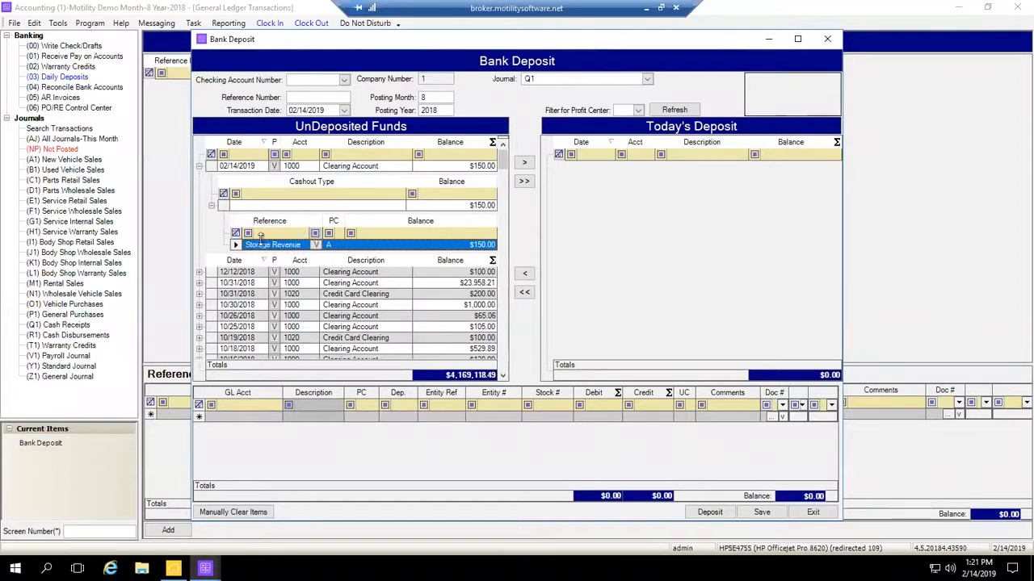
- Search for the transaction with reference Storage Revenue, check the search results, and collapse the 02/14/2019 funds in the bank deposit
click(81, 529)
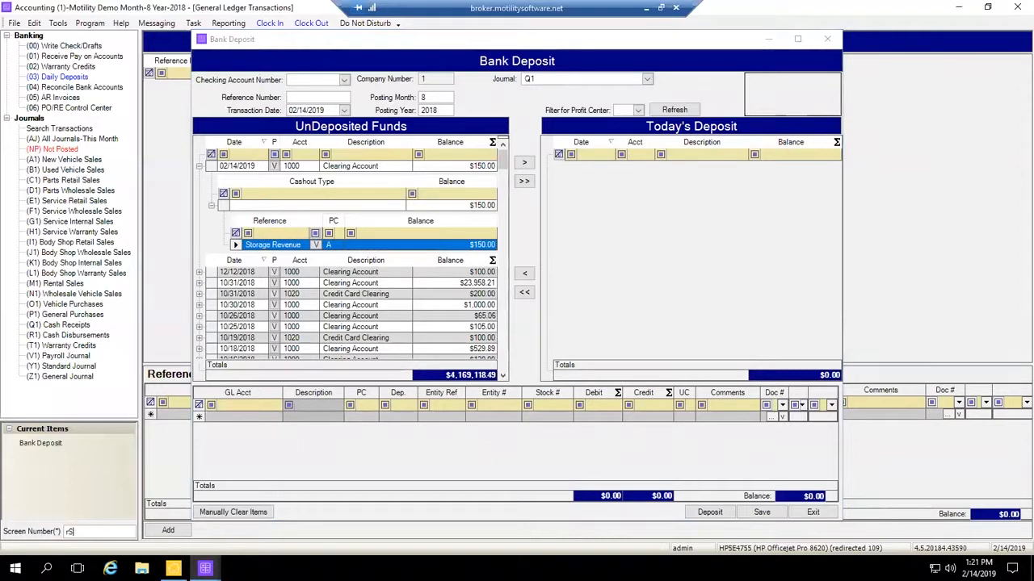
text(rStorage Revenue)
key(Return)
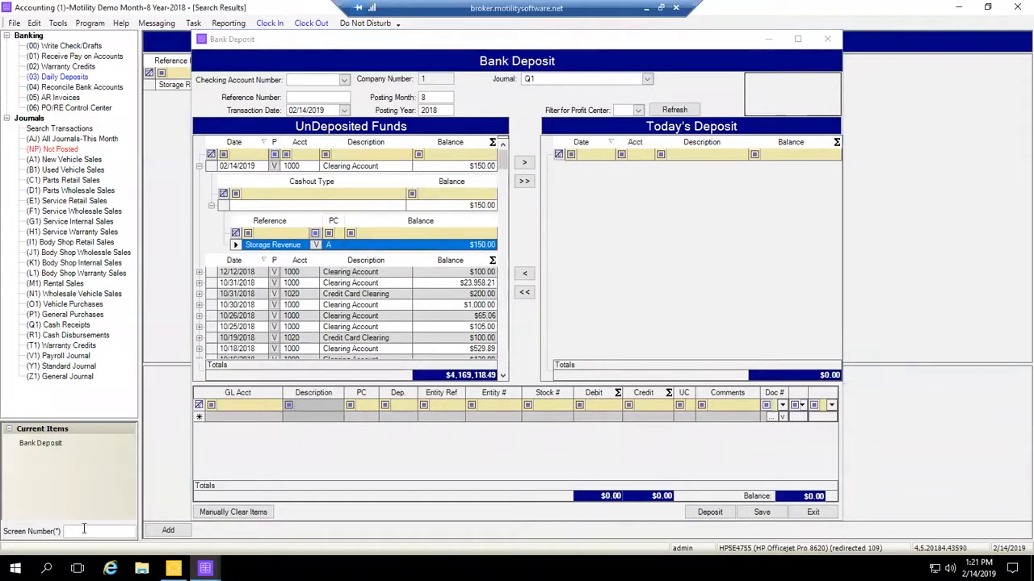
drag(441, 40, 417, 202)
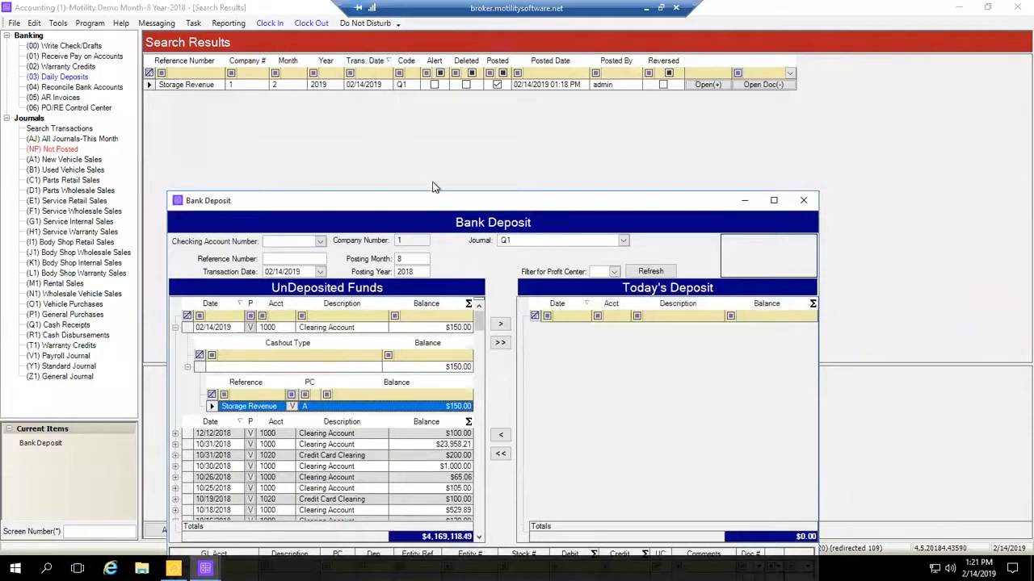
drag(417, 199, 452, 44)
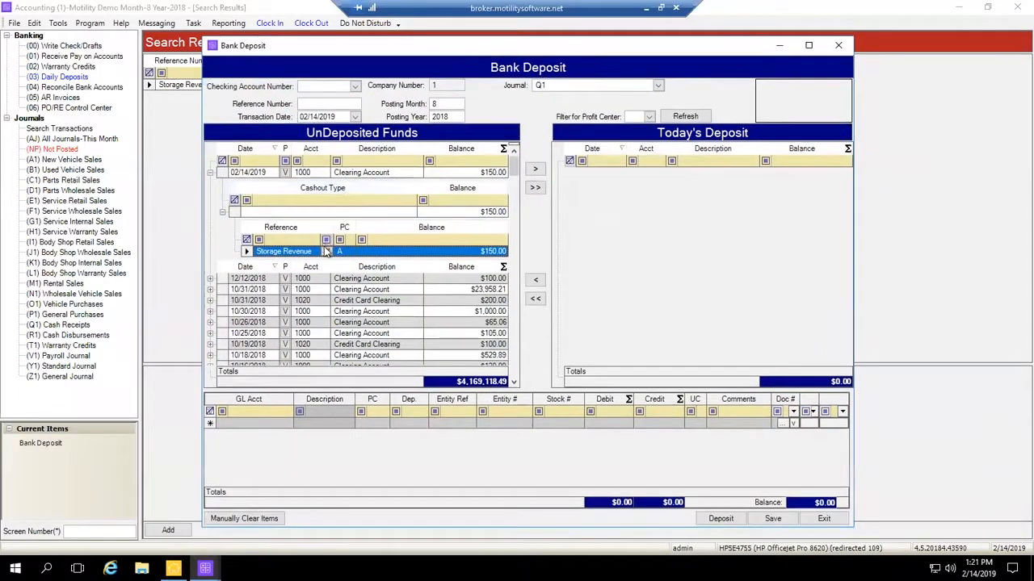
click(325, 251)
click(225, 214)
click(211, 172)
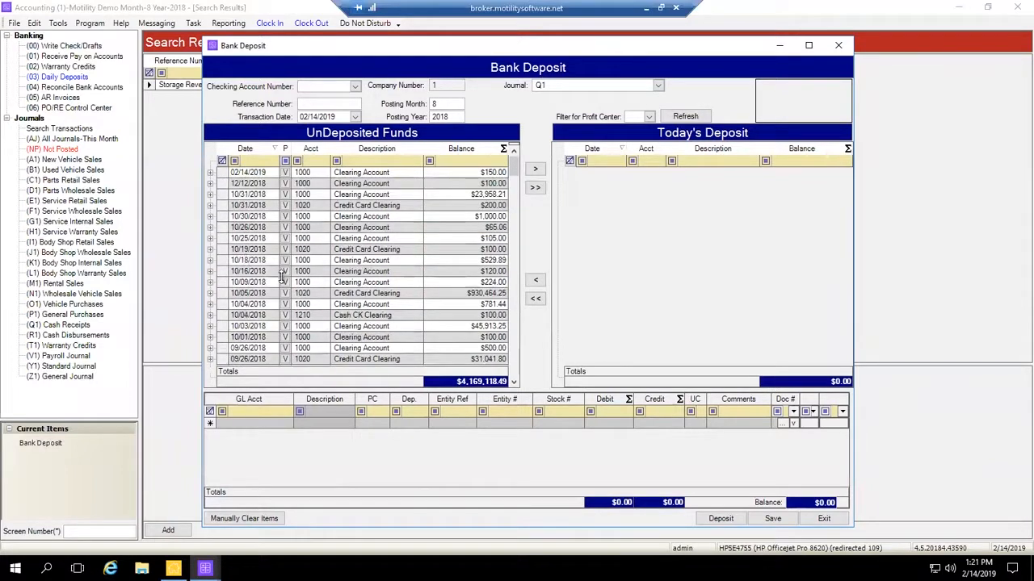
- Examine the 10/18/2018 clearing account funds by cashout type and by individual reference
click(211, 261)
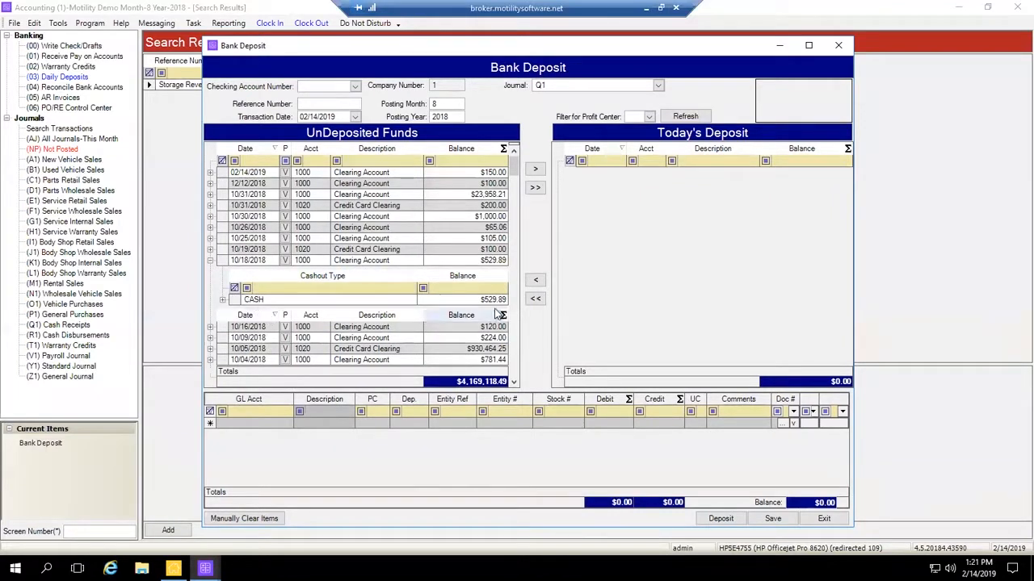
click(222, 299)
scroll(315, 302, down, 1)
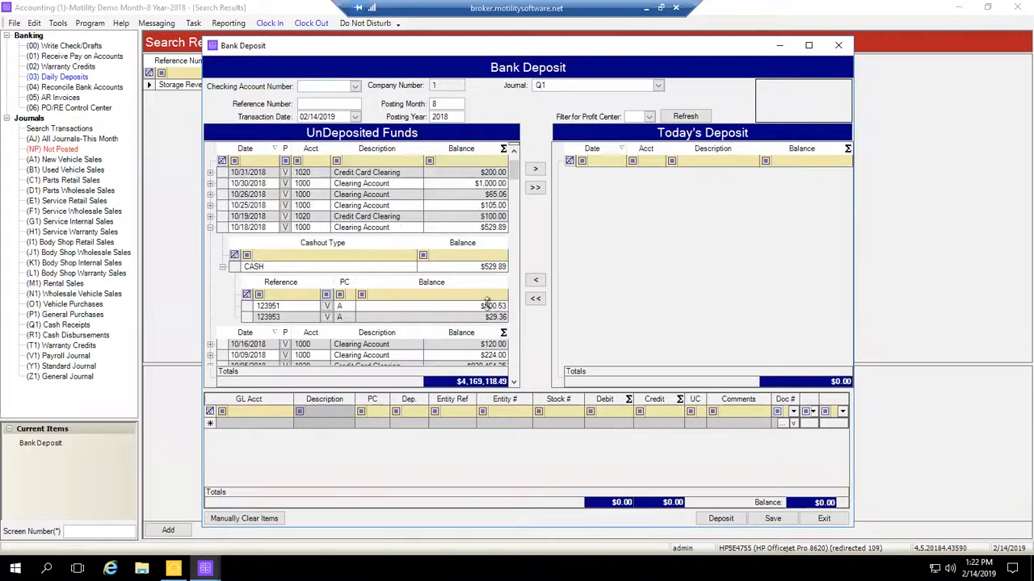
click(223, 267)
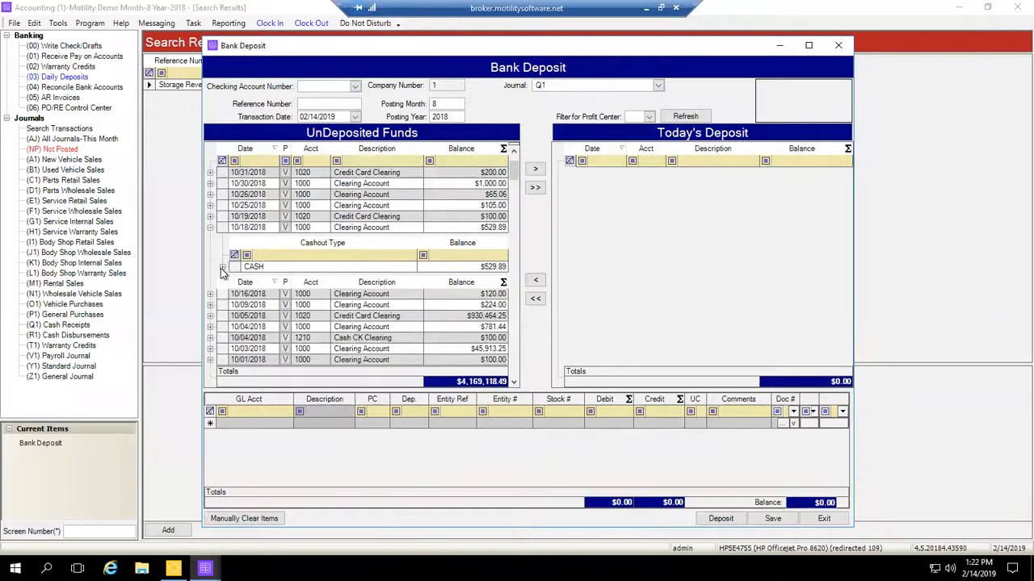
click(223, 267)
click(223, 268)
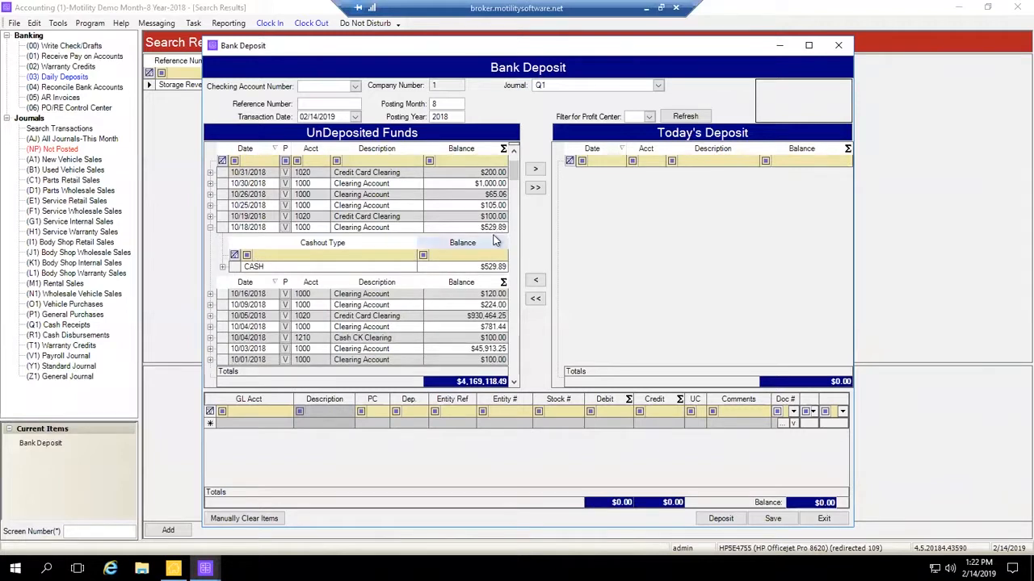
click(223, 268)
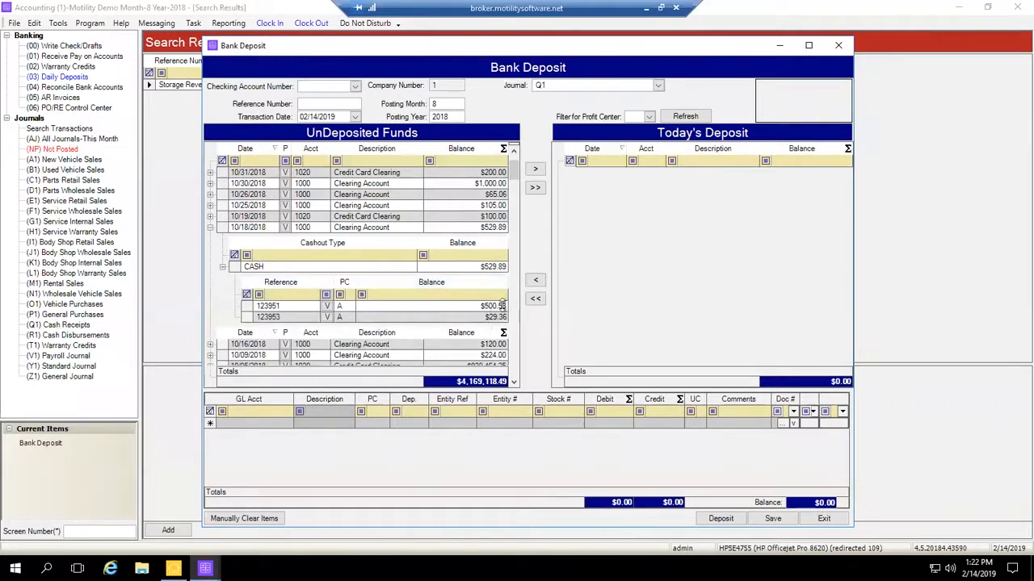
click(212, 227)
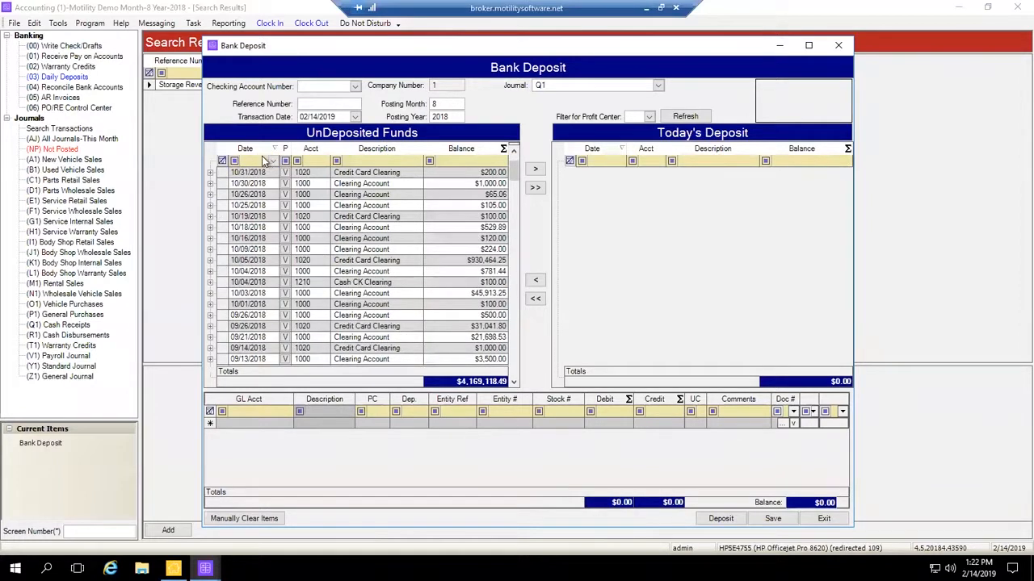
- Review only the 10/18/2018 undeposited funds and their breakdown through a date filter, and remove the filter
click(259, 162)
text(10/18/2)
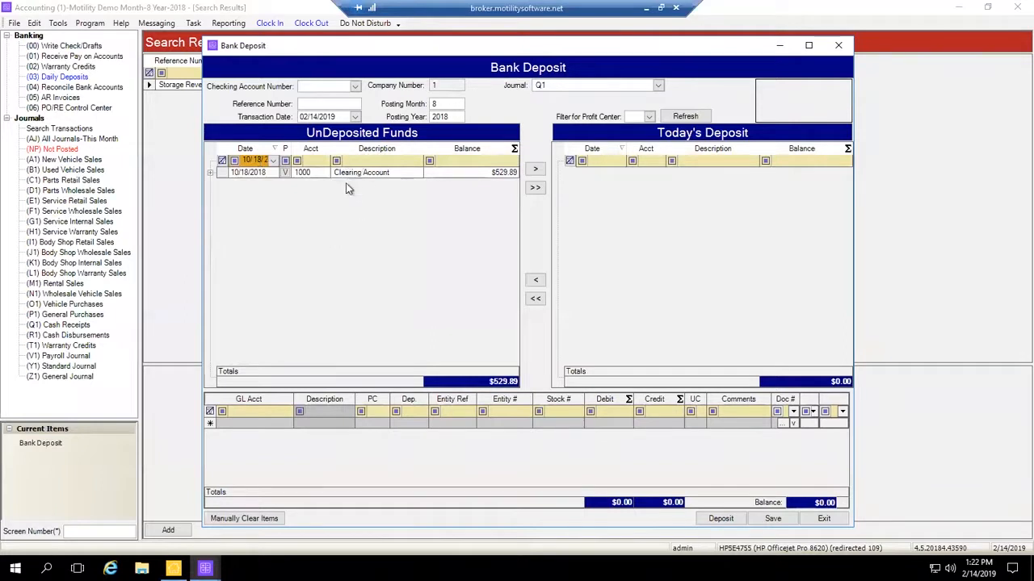
click(210, 173)
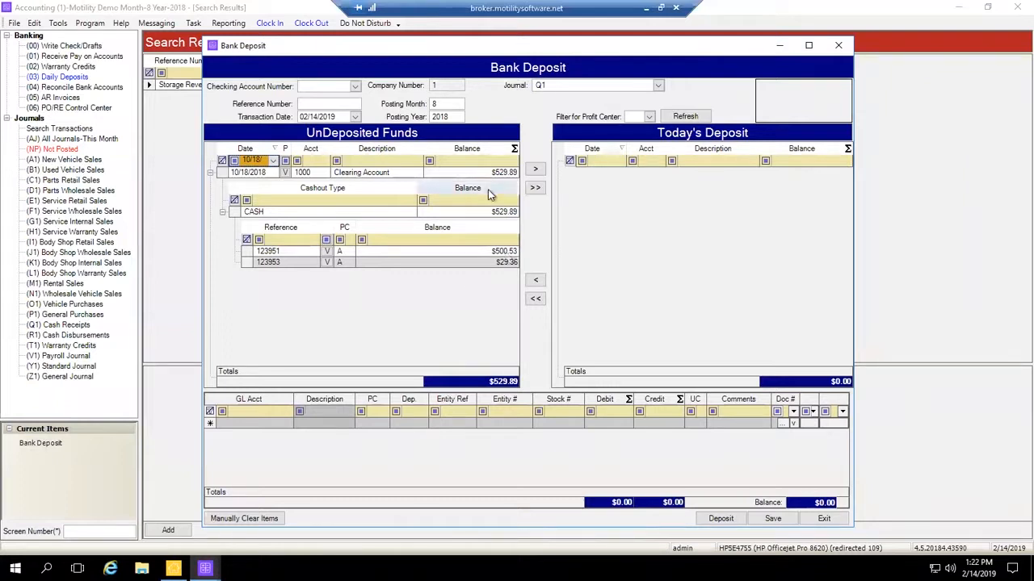
click(269, 162)
drag(97, 139, 89, 136)
key(Delete)
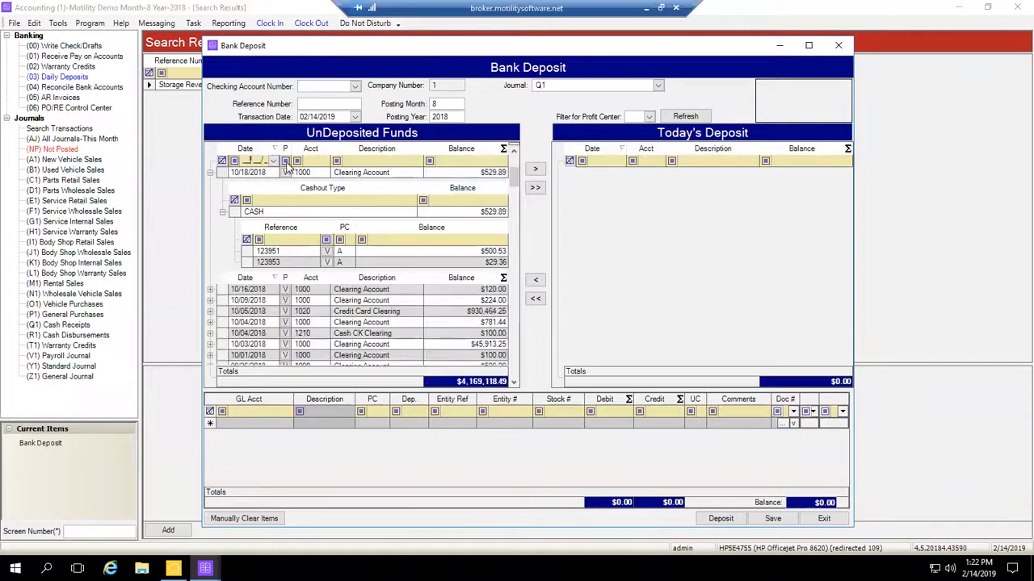
click(211, 173)
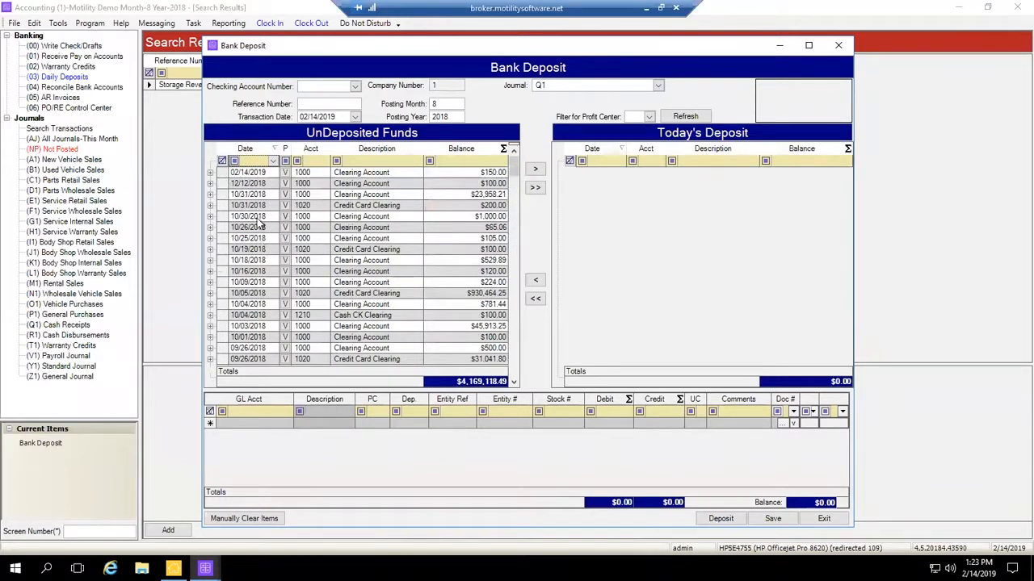
- Filter the undeposited funds by the date 02/14/2019 and clear that filter again
click(273, 161)
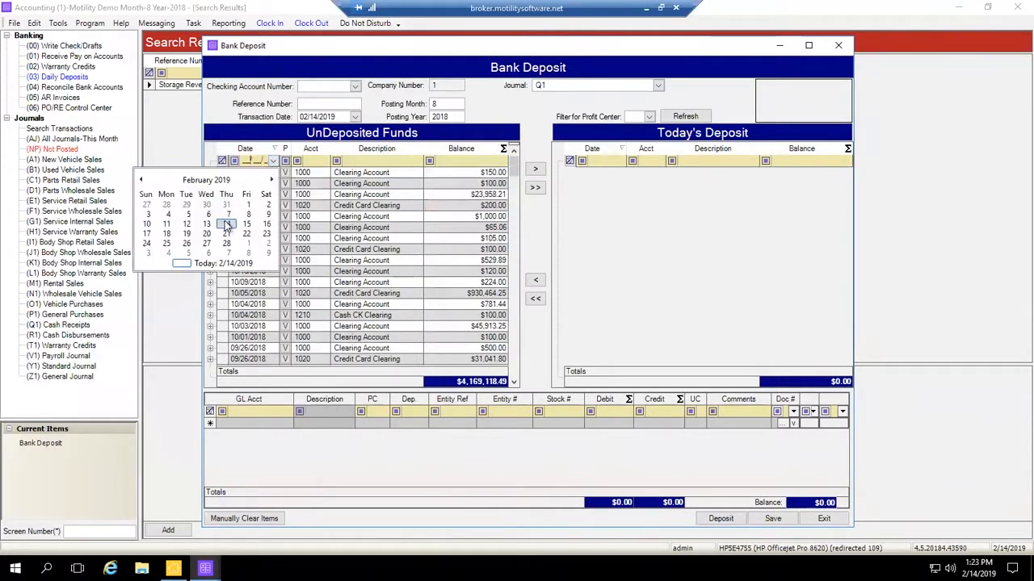
click(225, 221)
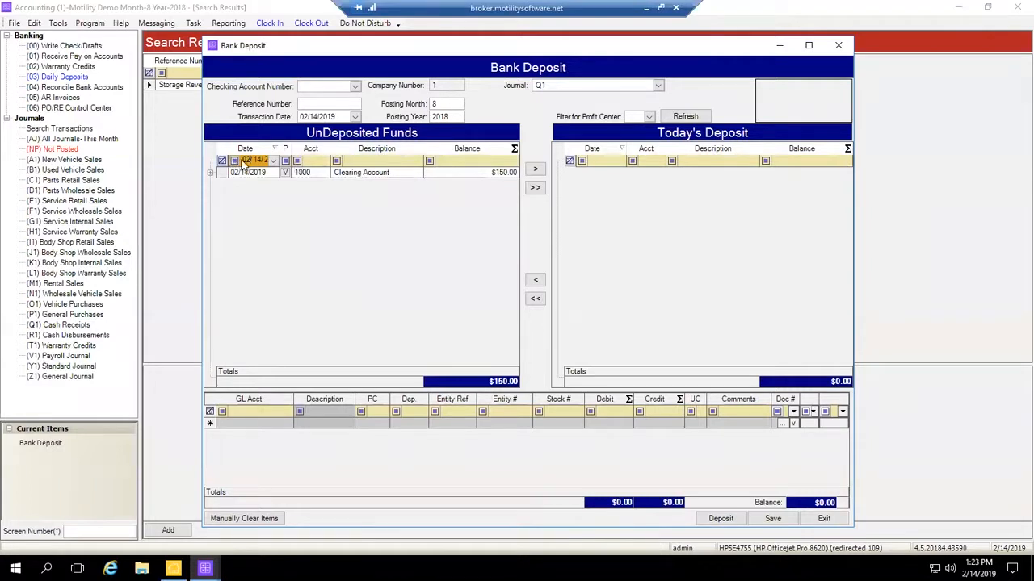
drag(272, 160, 381, 166)
key(BackSpace)
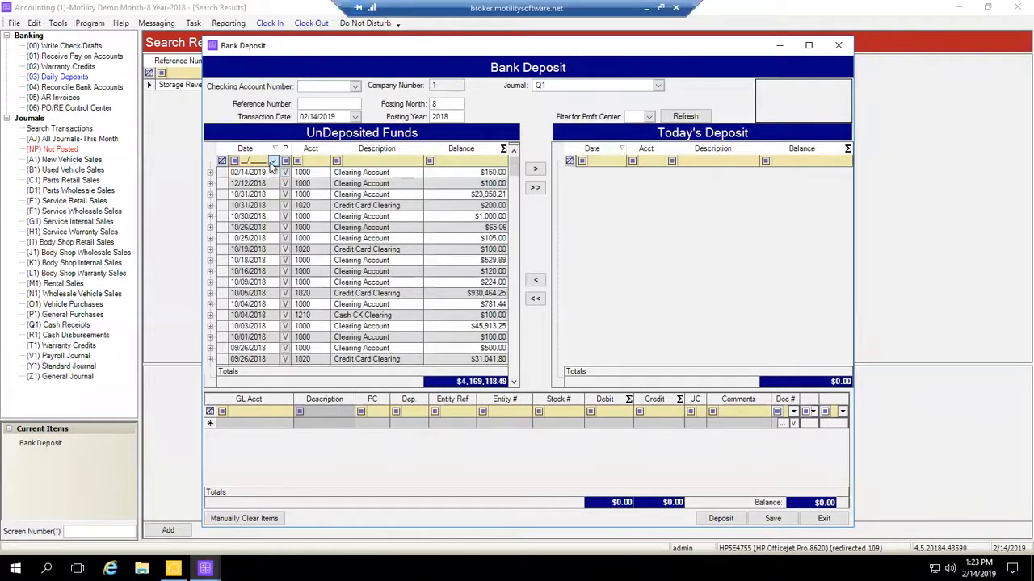
- Filter the undeposited funds by the date 09/26/2018
click(273, 160)
click(145, 182)
click(144, 182)
click(145, 182)
click(145, 182)
click(144, 182)
click(142, 181)
click(272, 180)
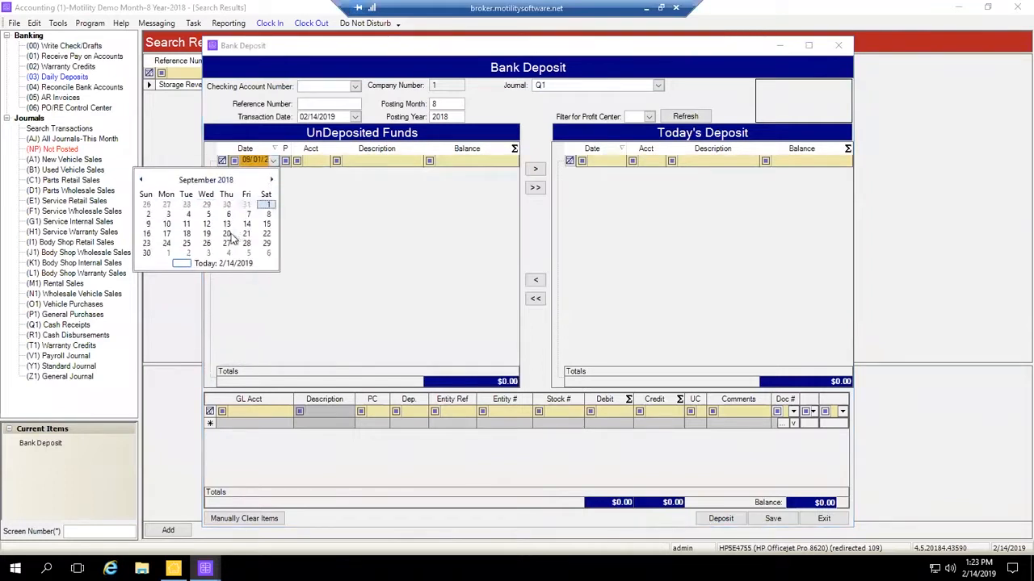
click(207, 243)
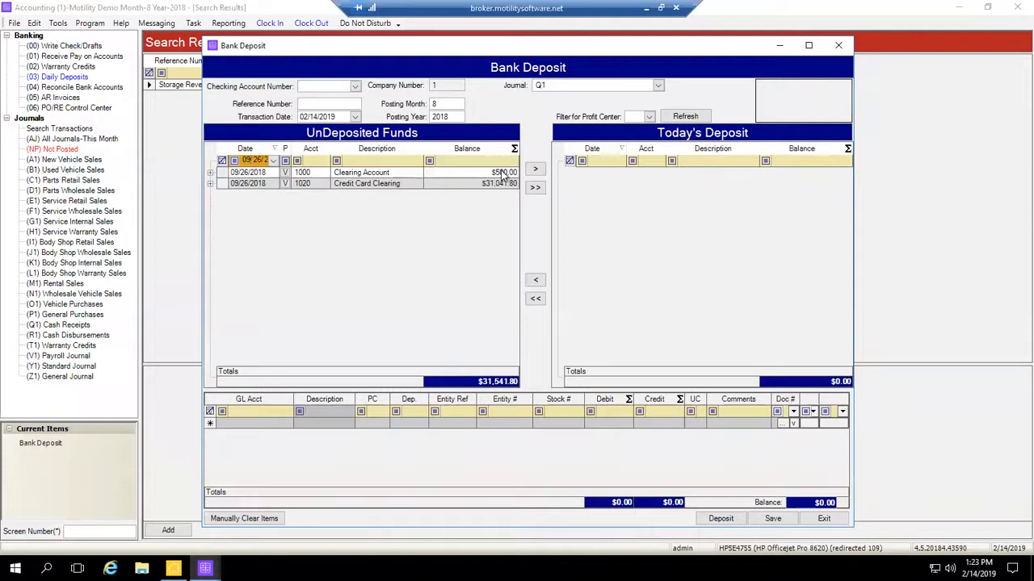
- Examine the cashout type and reference behind the 09/26/2018 clearing account 1000 funds
click(210, 172)
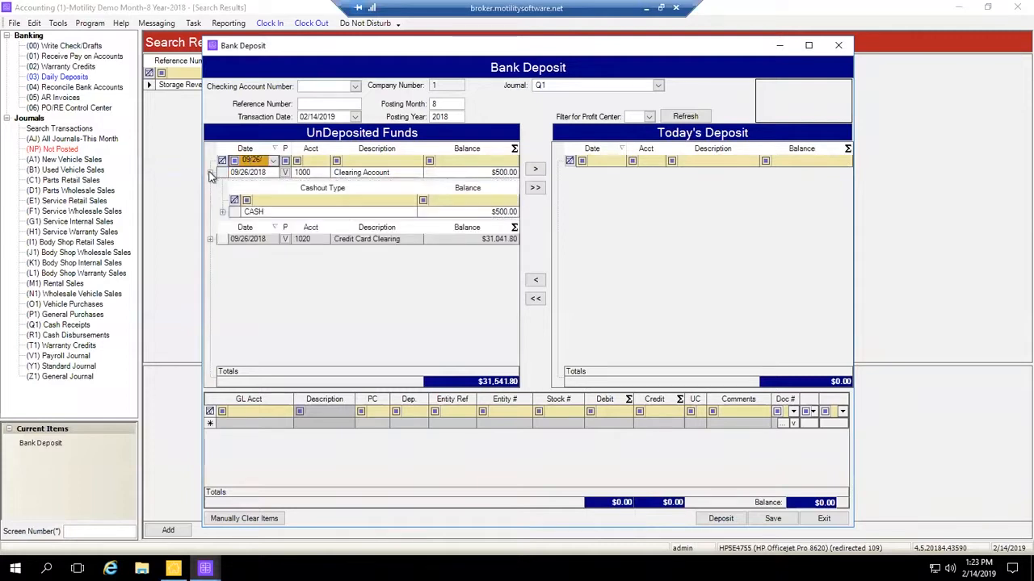
click(224, 214)
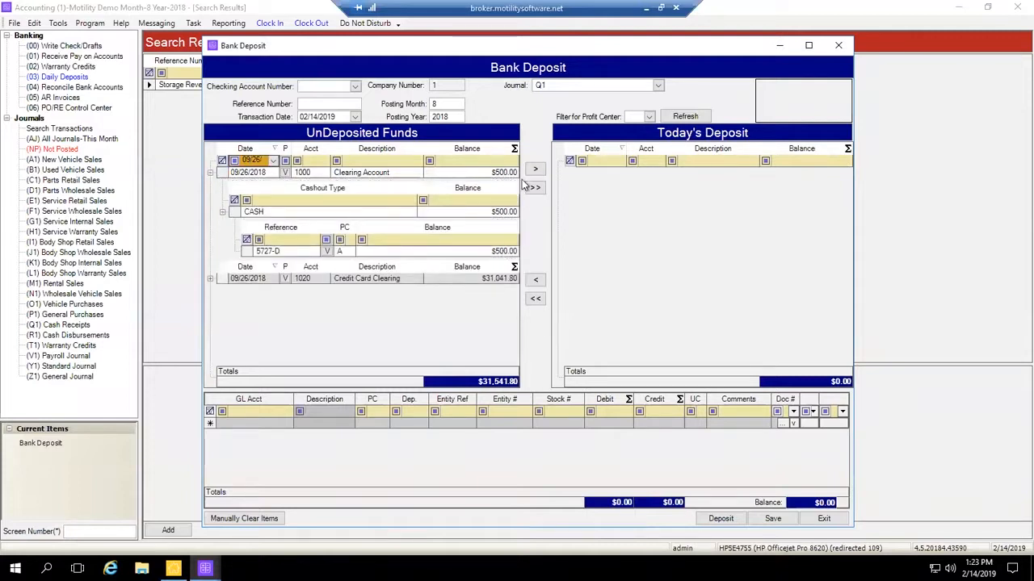
click(224, 212)
click(210, 172)
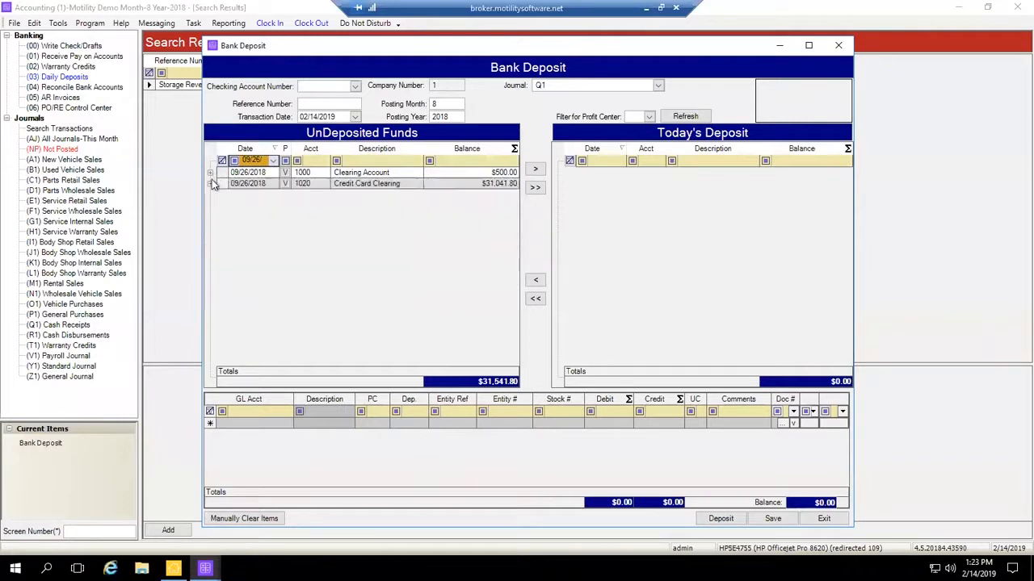
- Break down the 09/26/2018 credit card clearing funds and examine the references under CHECK and MC CARD
click(210, 184)
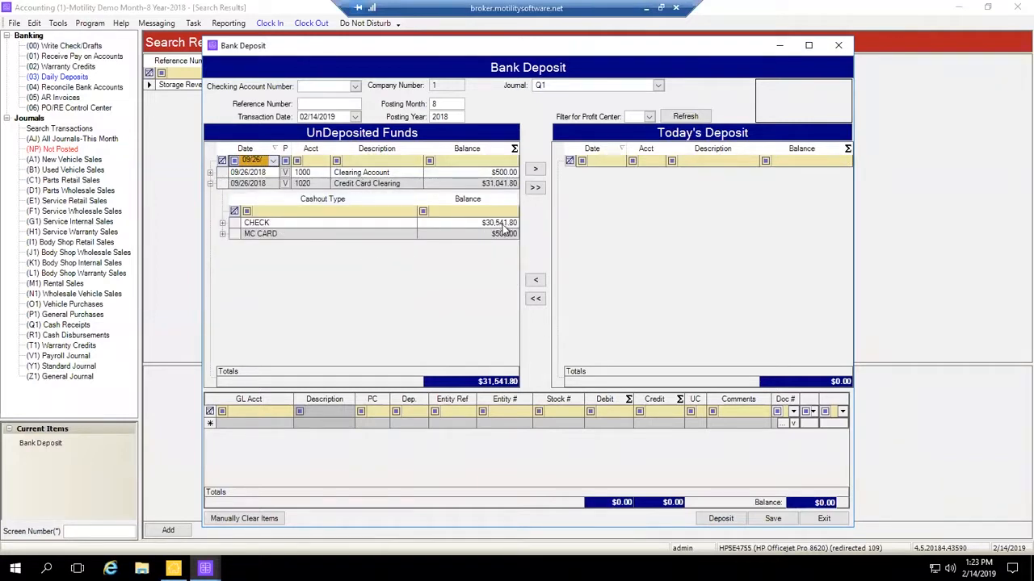
click(223, 224)
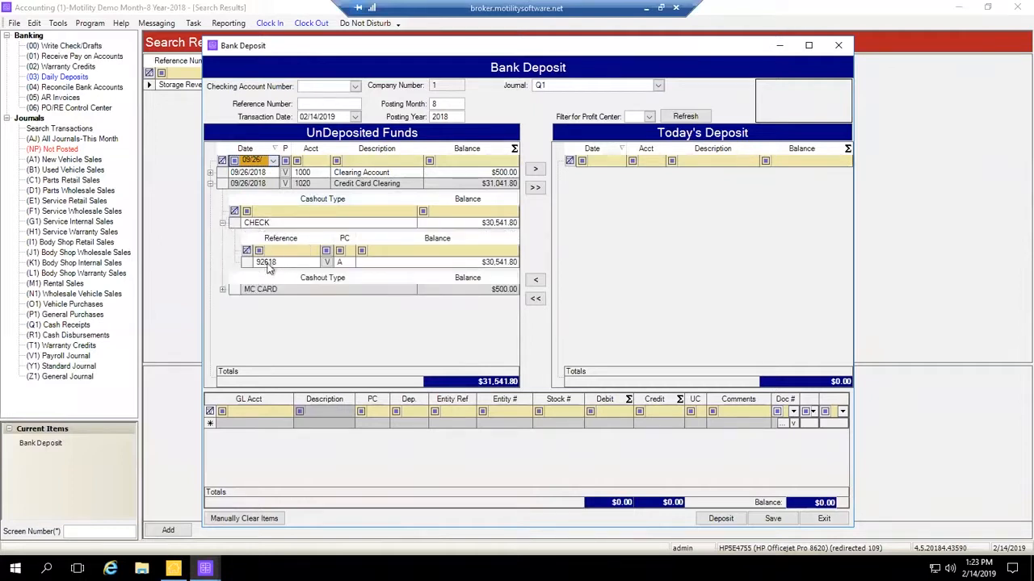
click(223, 224)
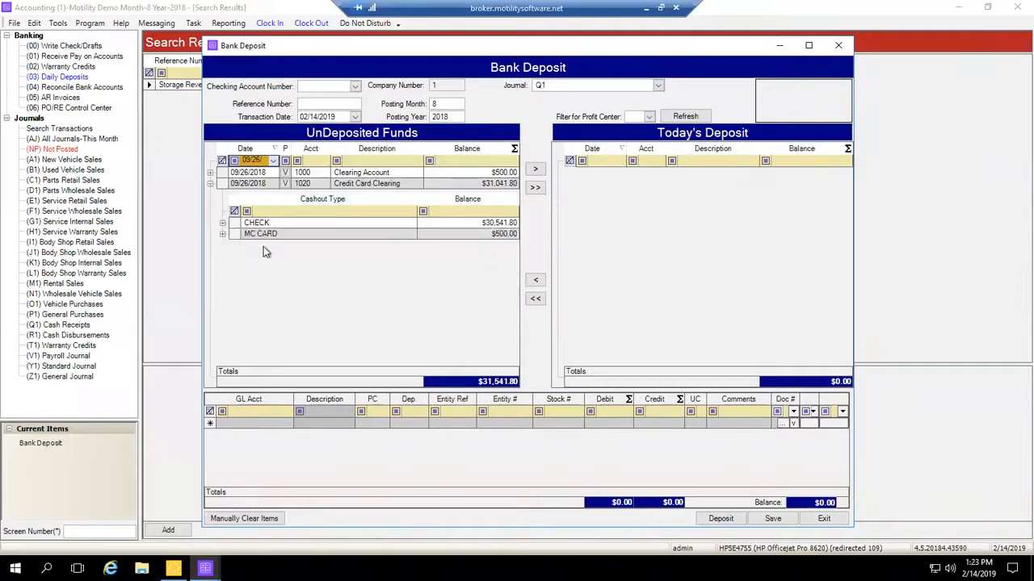
click(222, 235)
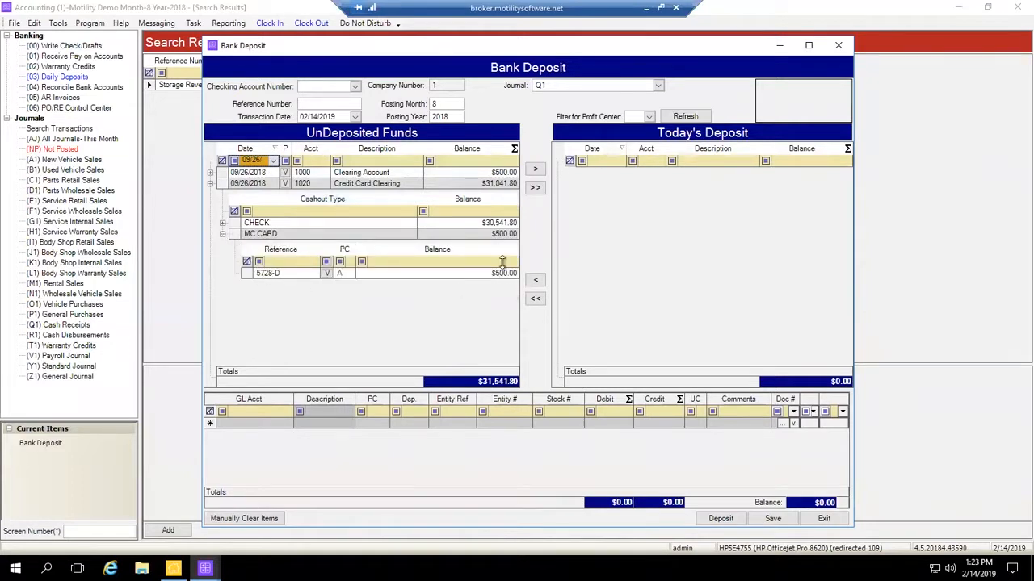
click(222, 234)
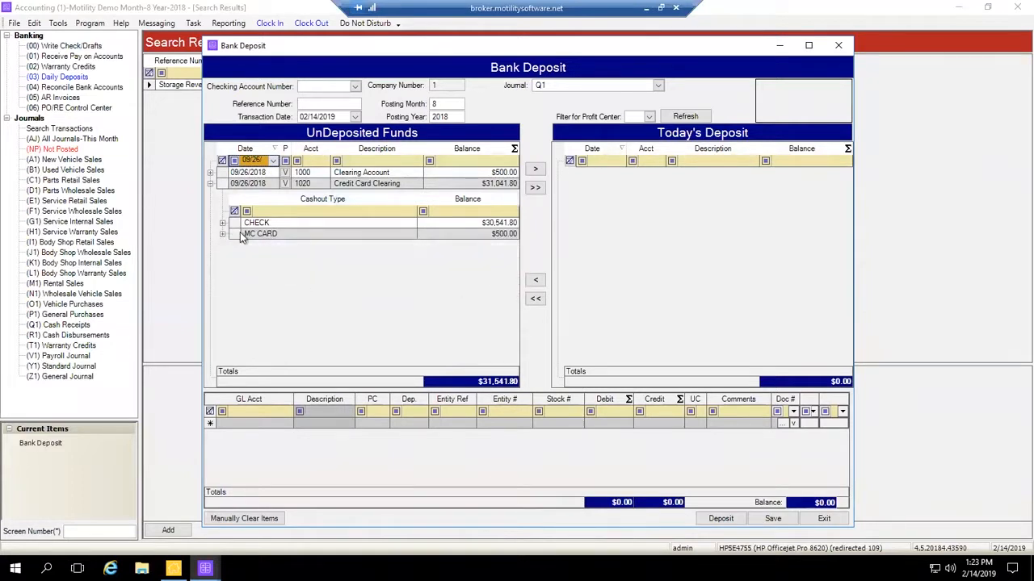
- Select the Operating Account of Barrington Bank as the checking account and enter 09.26.2018DD as the deposit's reference number
click(210, 184)
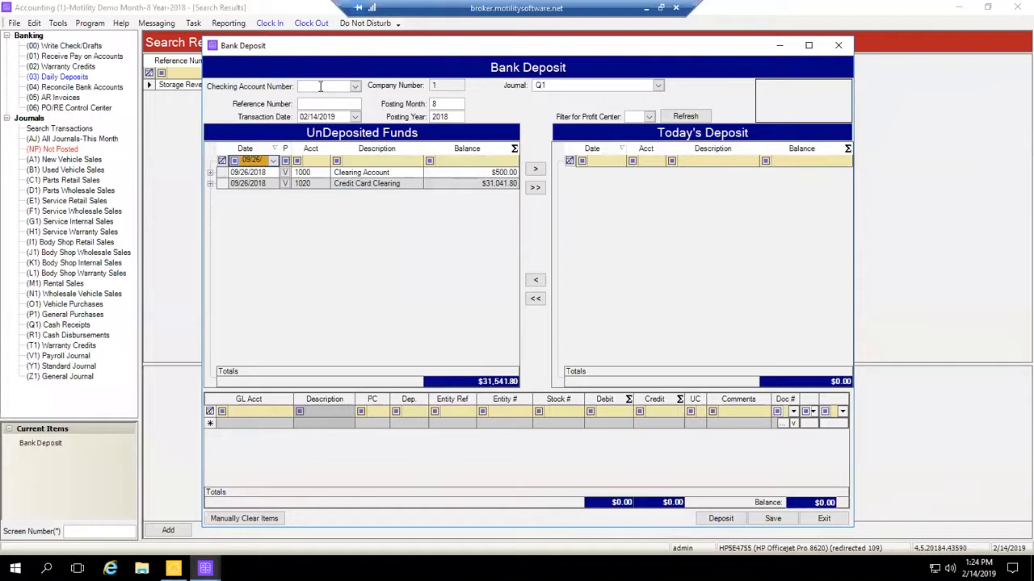
click(355, 86)
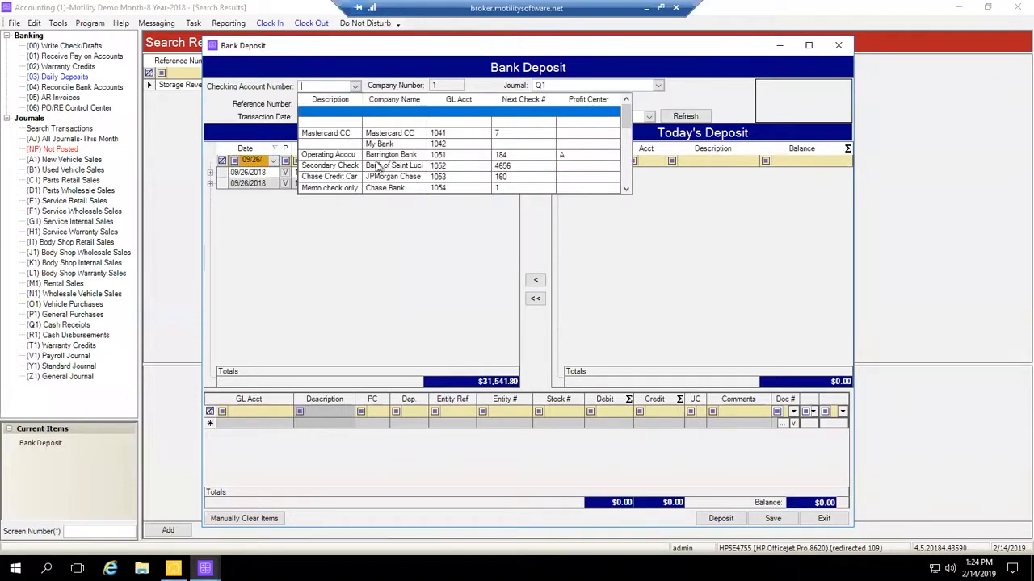
click(337, 155)
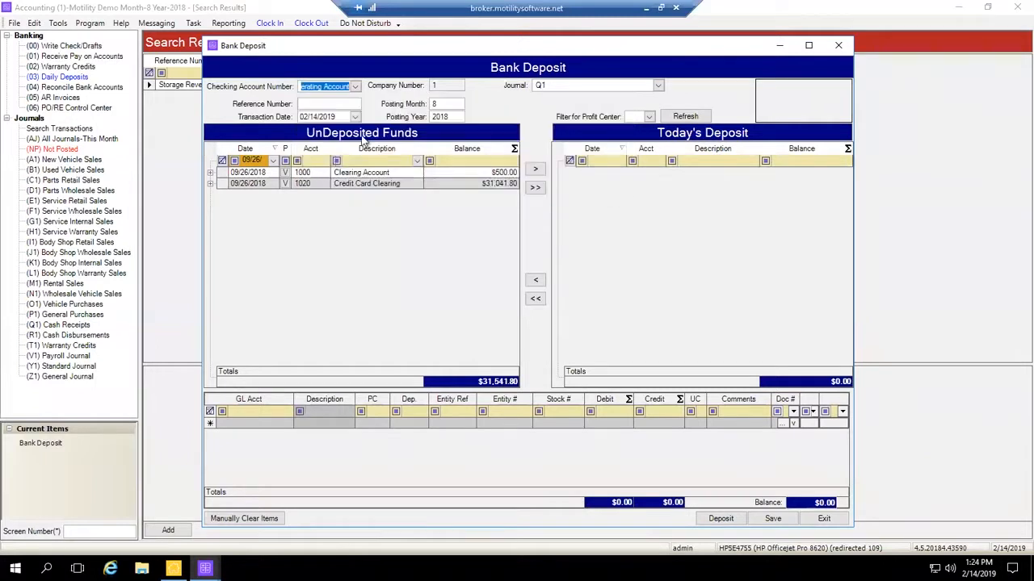
click(313, 103)
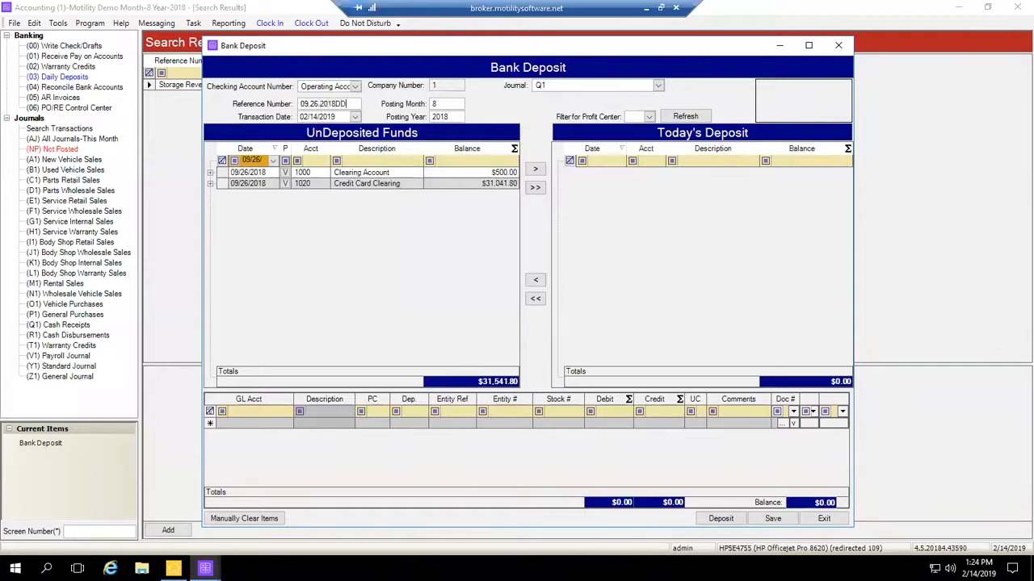
drag(346, 103, 266, 91)
- Set the deposit's transaction date to 09/26/2018 and its posting month to 9
click(307, 117)
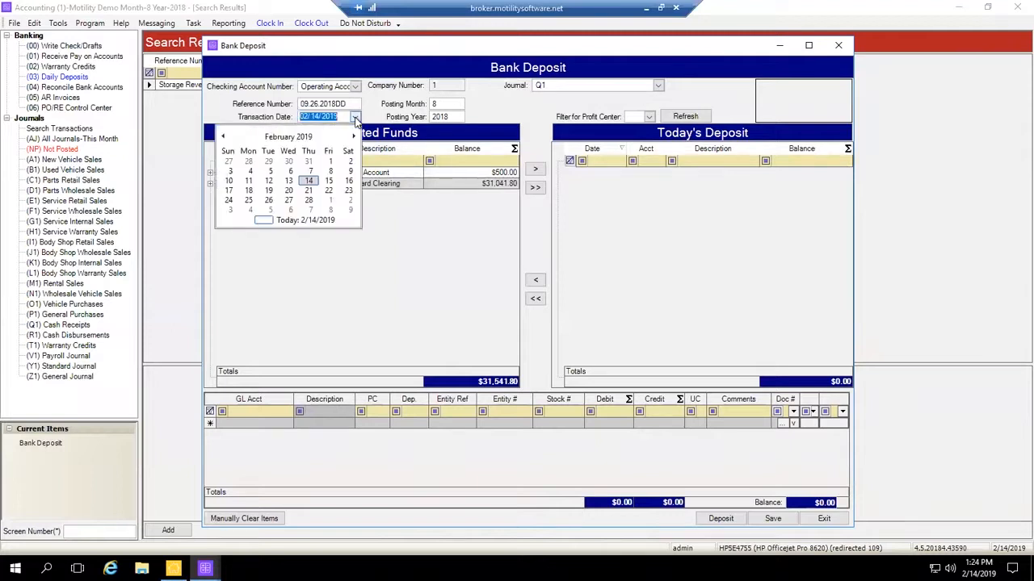
click(224, 137)
click(224, 137)
click(224, 136)
click(224, 136)
click(224, 137)
click(288, 199)
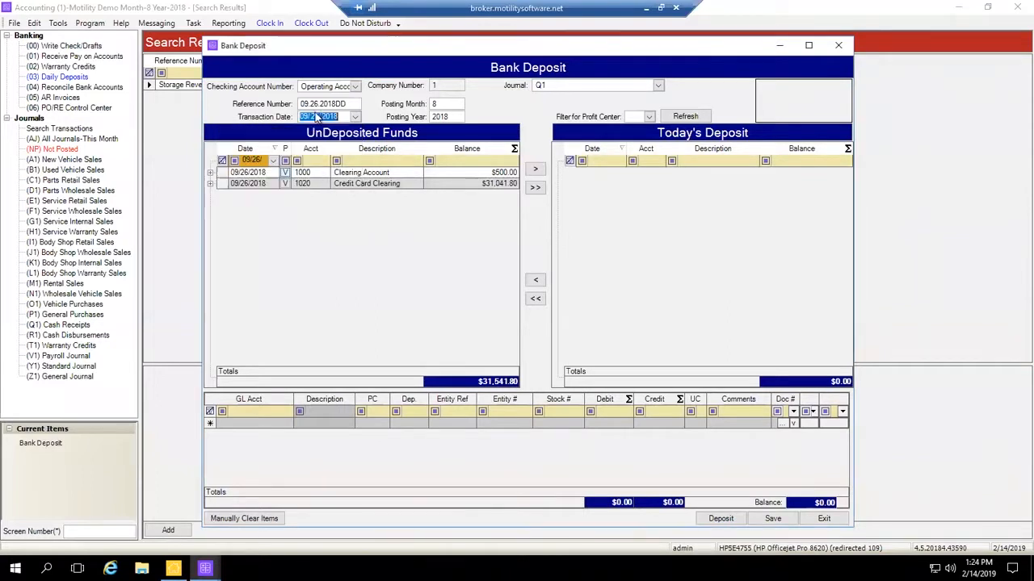
click(428, 105)
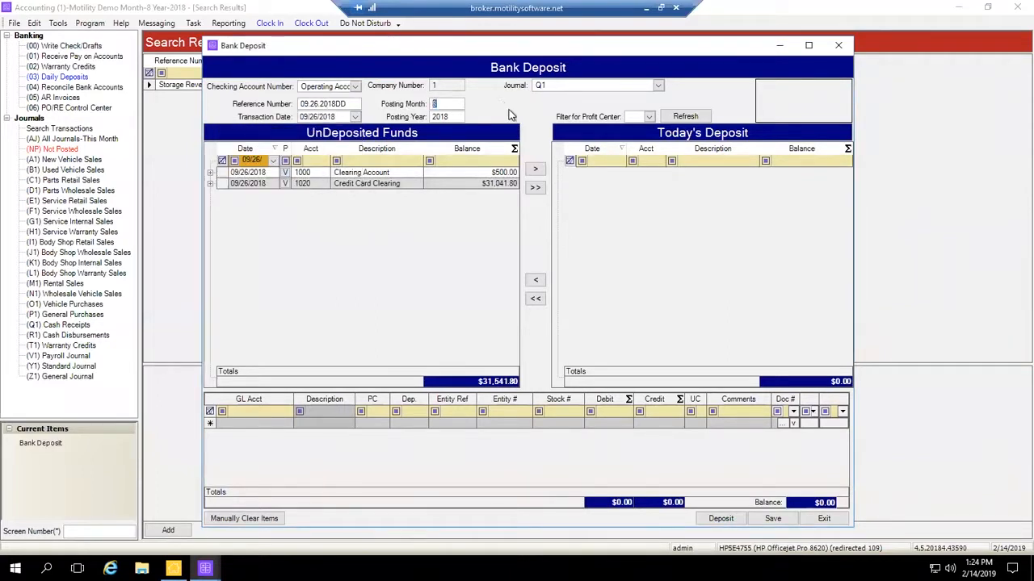
text(9)
key(Tab)
- Try moving the 1000 clearing funds and all other undeposited funds into today's deposit, and return everything to undeposited funds
click(228, 173)
click(535, 169)
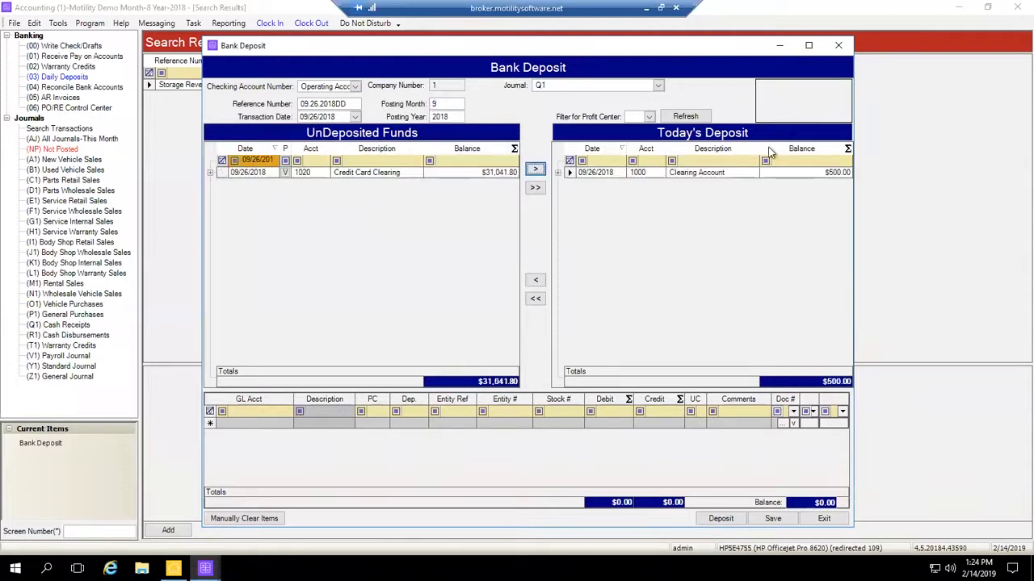
click(230, 174)
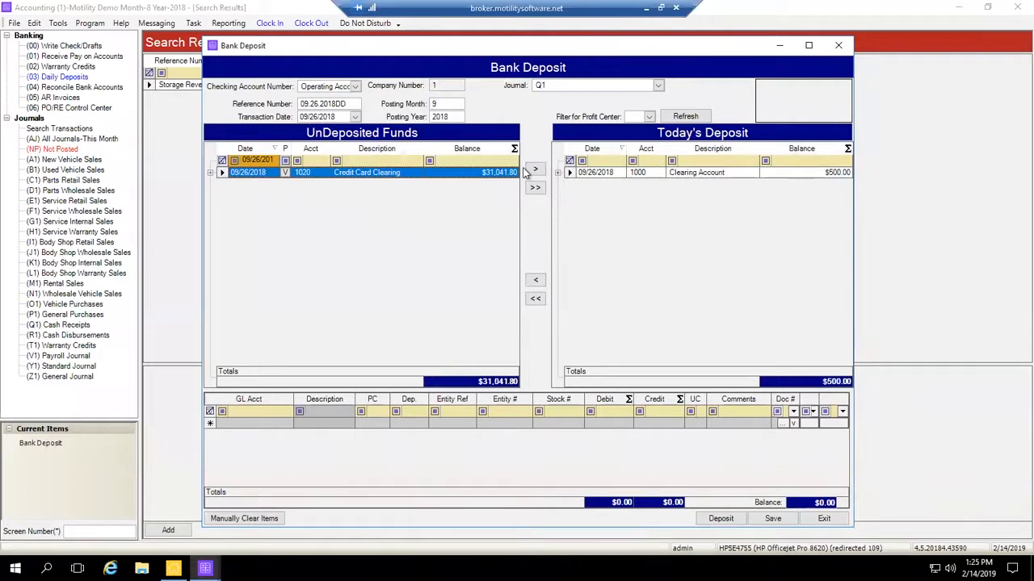
click(534, 189)
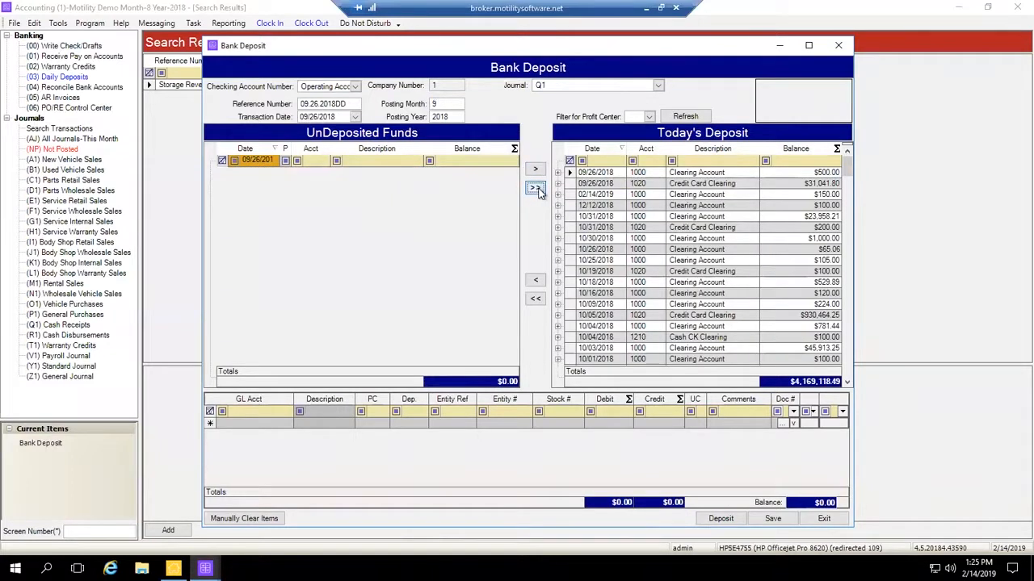
click(535, 299)
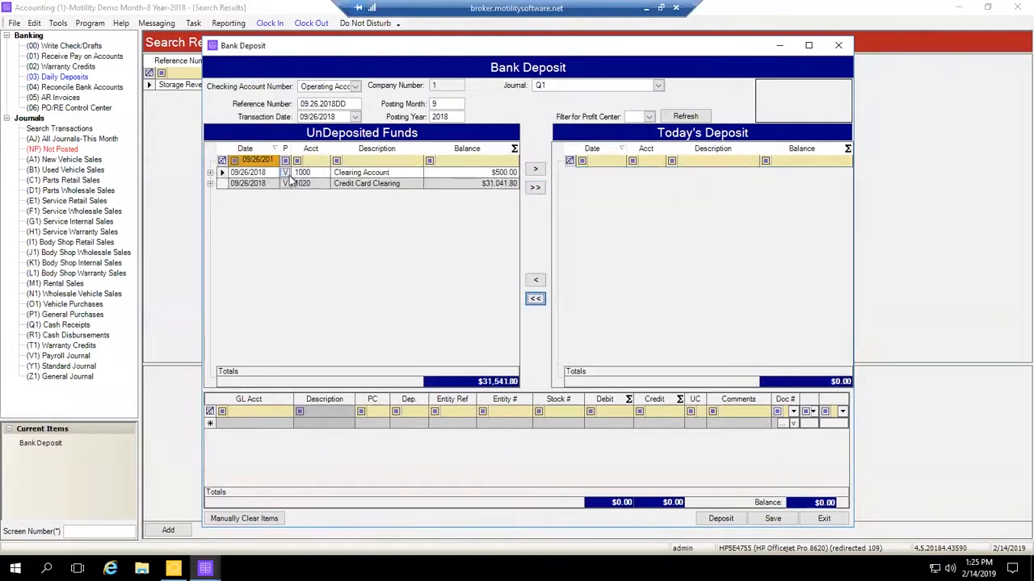
- Move the 09/26/2018 Clearing Account and Credit Card Clearing funds individually into today's deposit
click(222, 173)
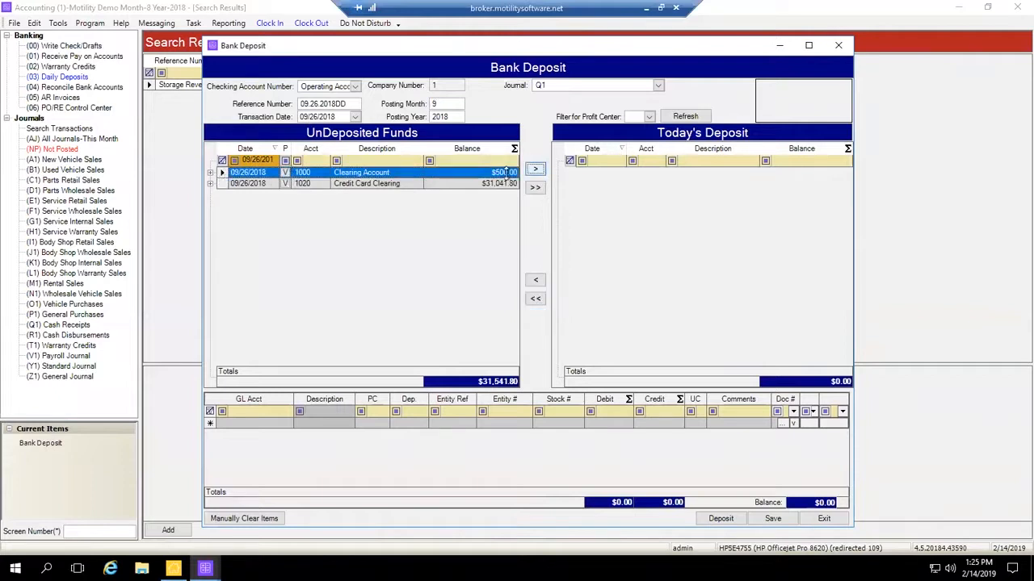
click(535, 169)
click(469, 176)
click(536, 169)
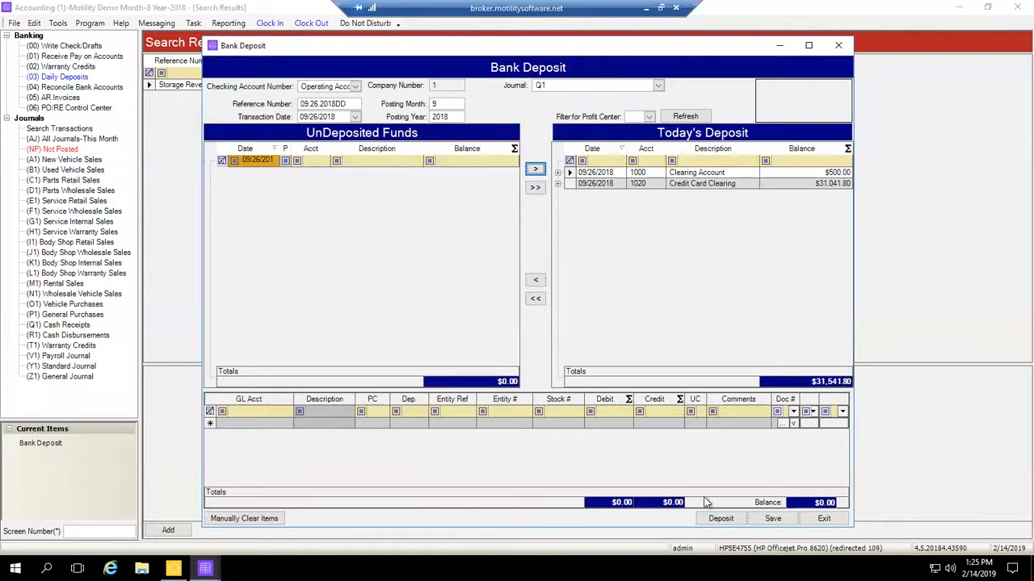
- Generate the deposit's GL entries, check the clearing and Main Checking lines, and save the bank deposit
click(702, 519)
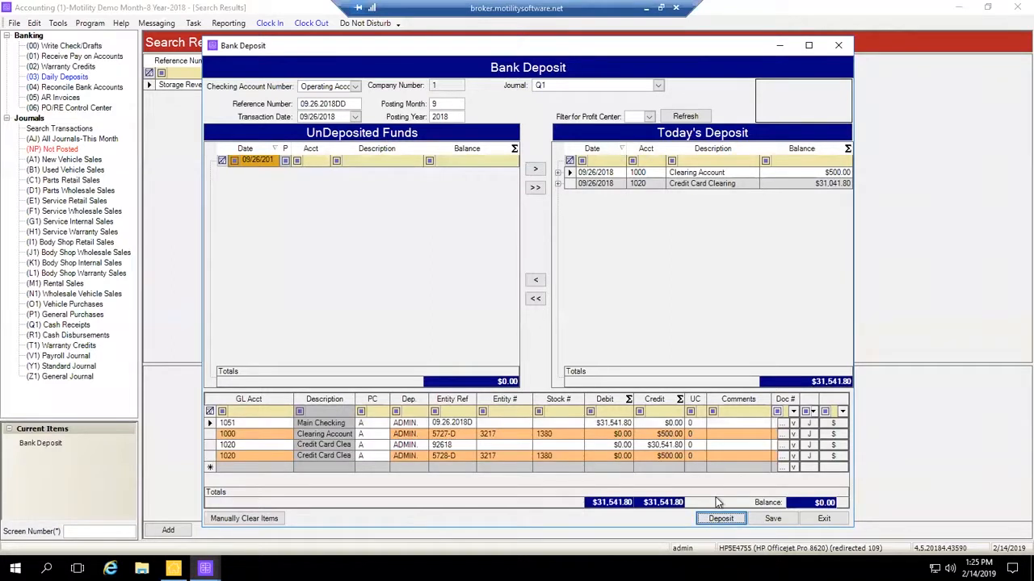
drag(212, 437, 213, 457)
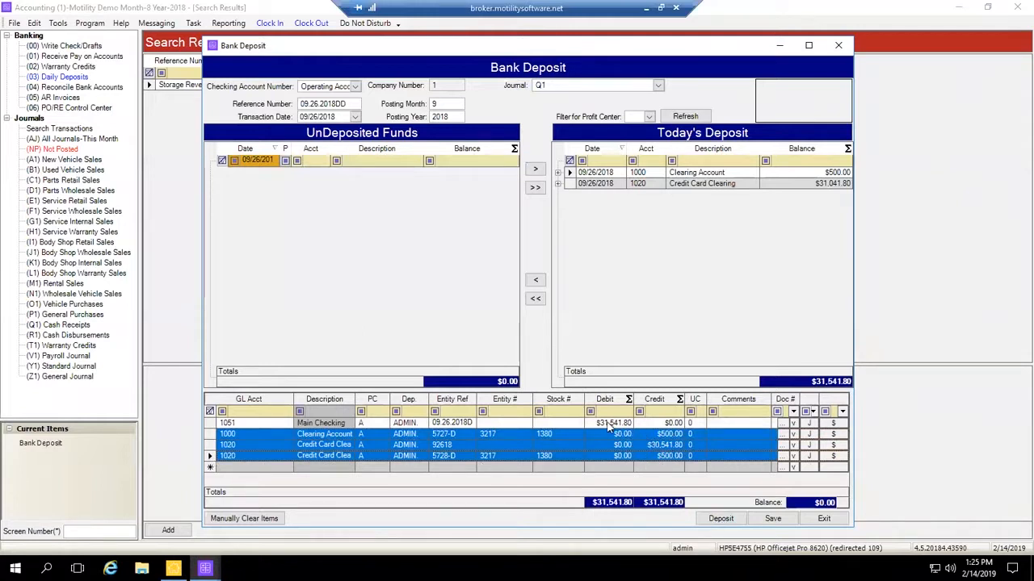
click(214, 423)
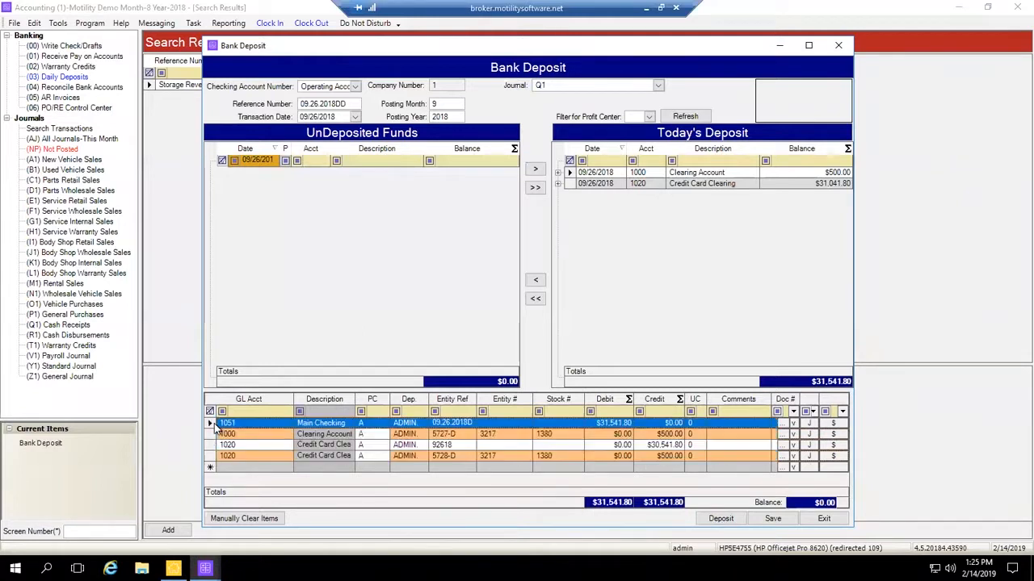
click(772, 518)
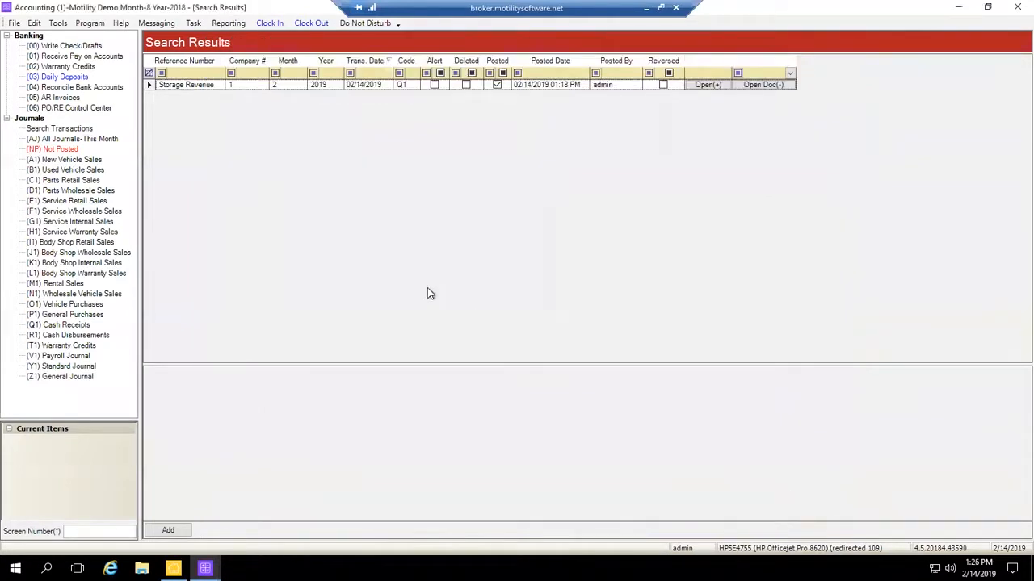
- Open the bank reconciliation register for Operating Account 1051 and filter its transactions by the date 09/26/2018
click(58, 91)
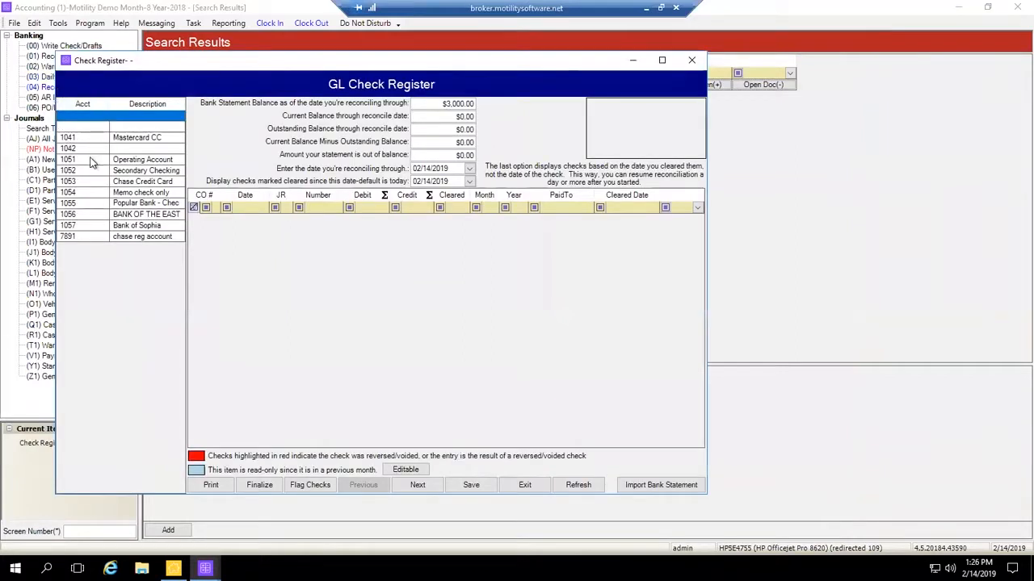
click(87, 159)
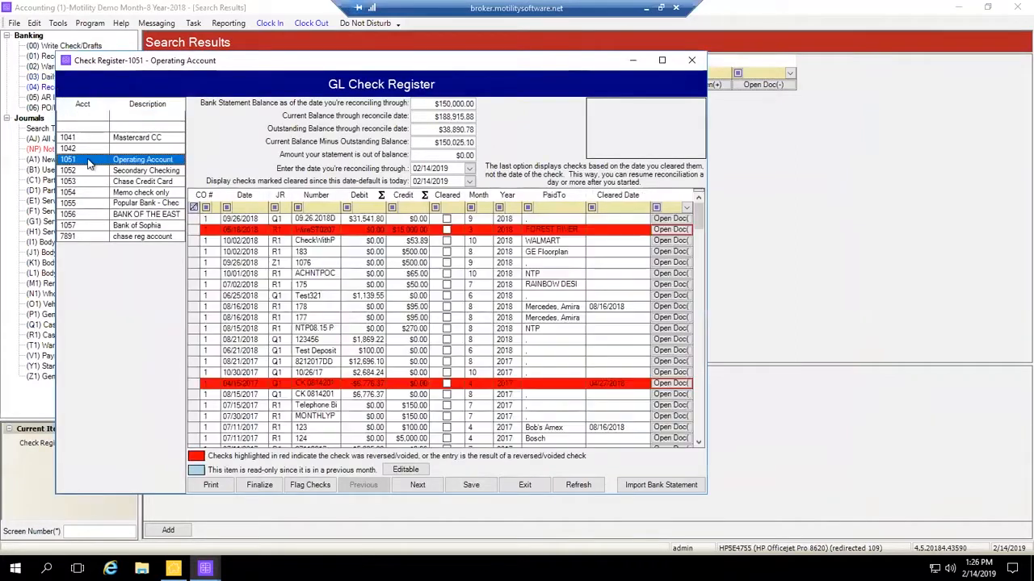
click(262, 209)
click(242, 208)
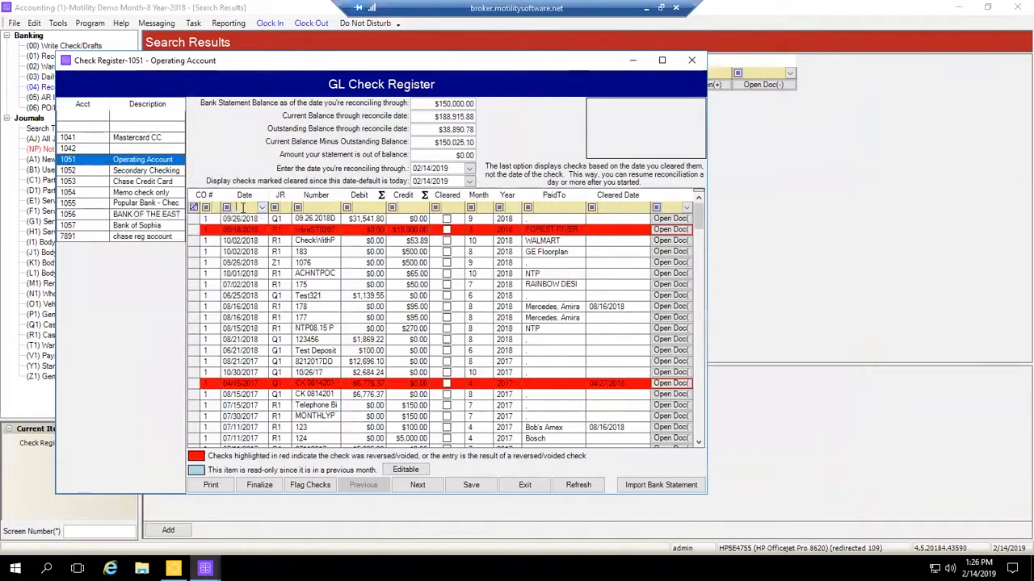
text(0)
text(9/26/20)
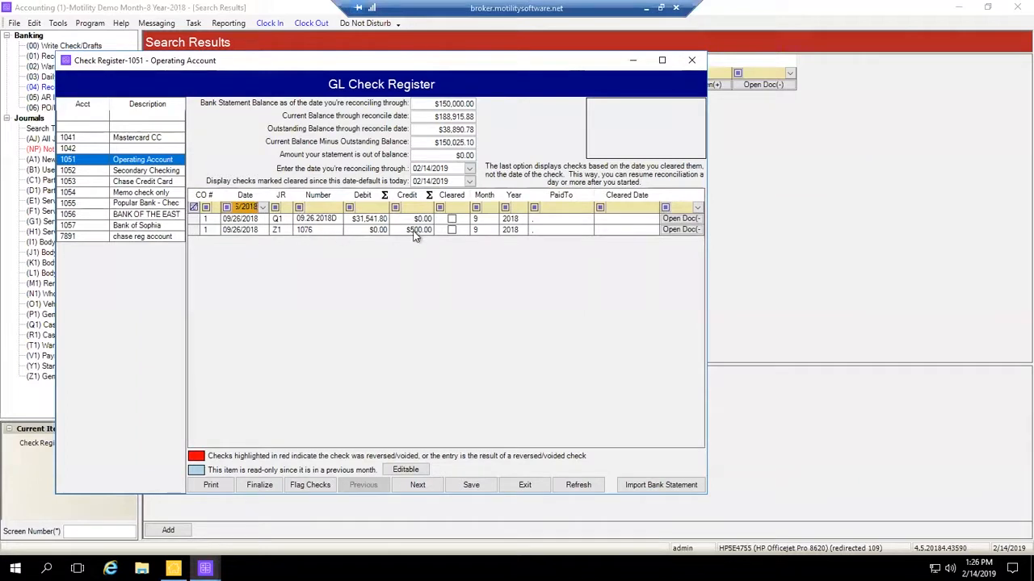
- Mark the 09/26/2018 Q1 deposit as cleared and set the bank statement balance to $188,915.88 before closing the register
click(198, 222)
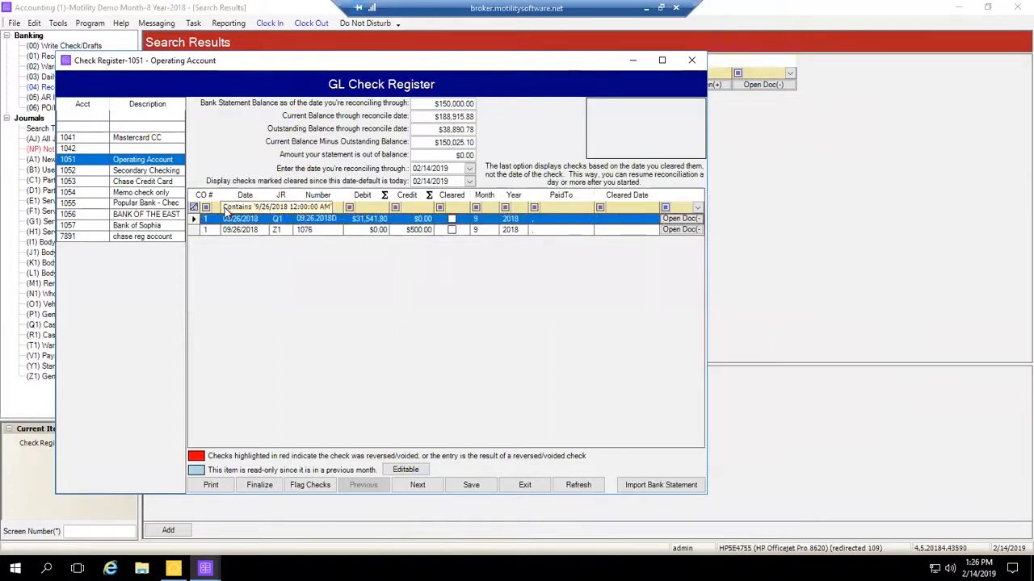
click(453, 221)
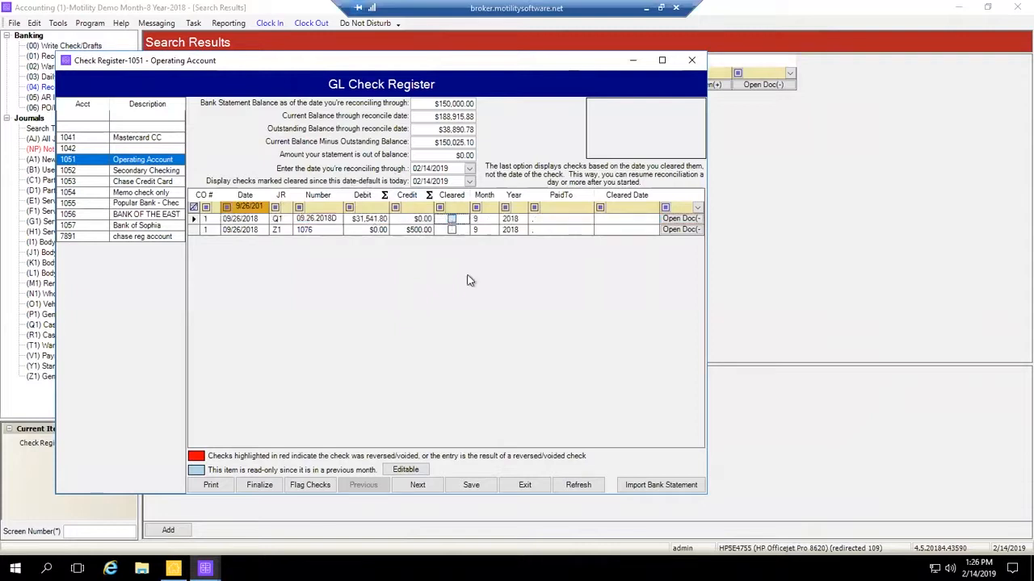
click(449, 106)
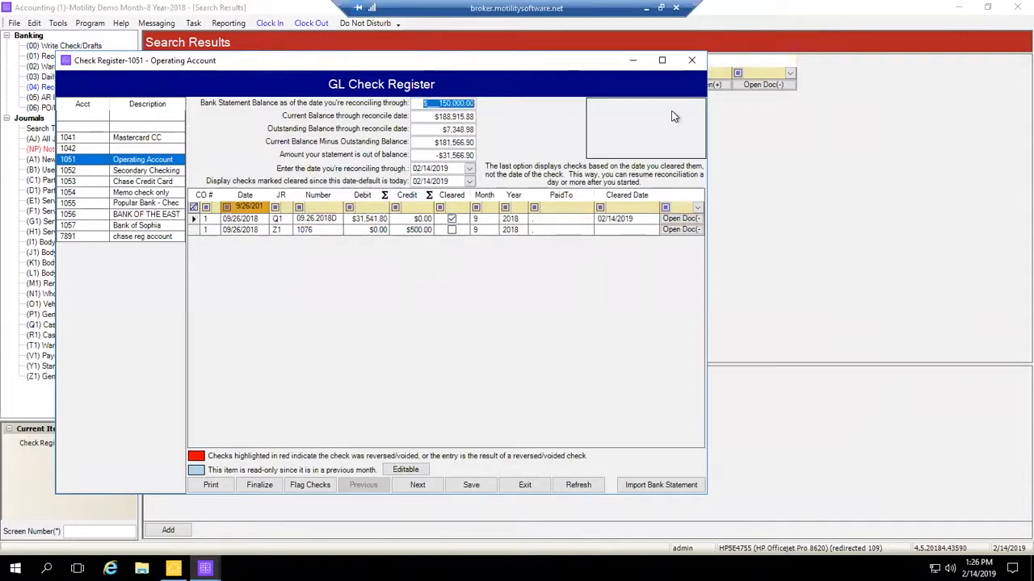
text(188,915.88)
key(Tab)
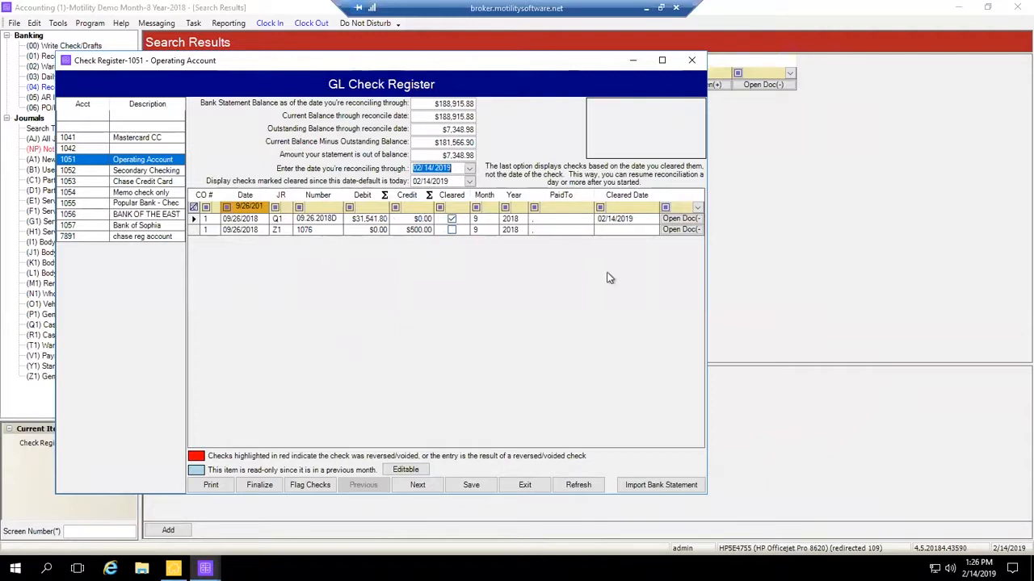
click(691, 59)
click(587, 325)
- Reopen the daily deposits and examine the 10/05/2018 Credit Card Clearing funds by cashout type, including the reference under CHECK
double_click(71, 77)
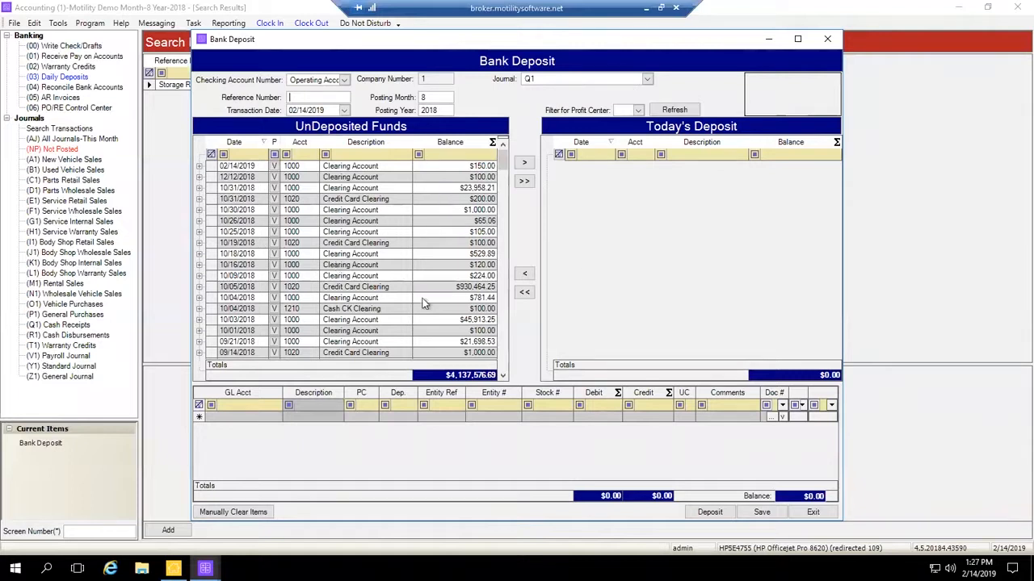
click(468, 289)
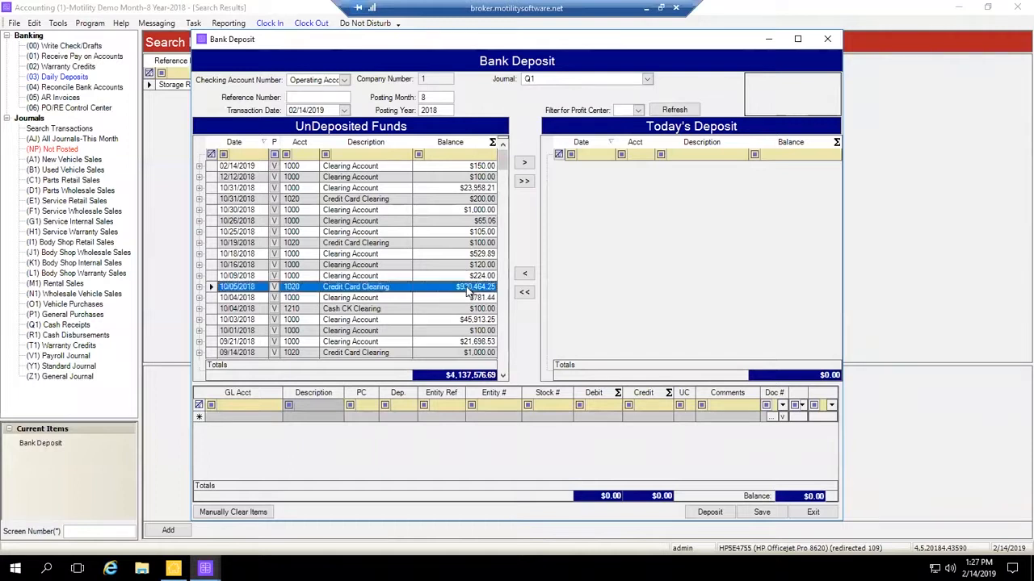
click(200, 286)
scroll(228, 317, down, 1)
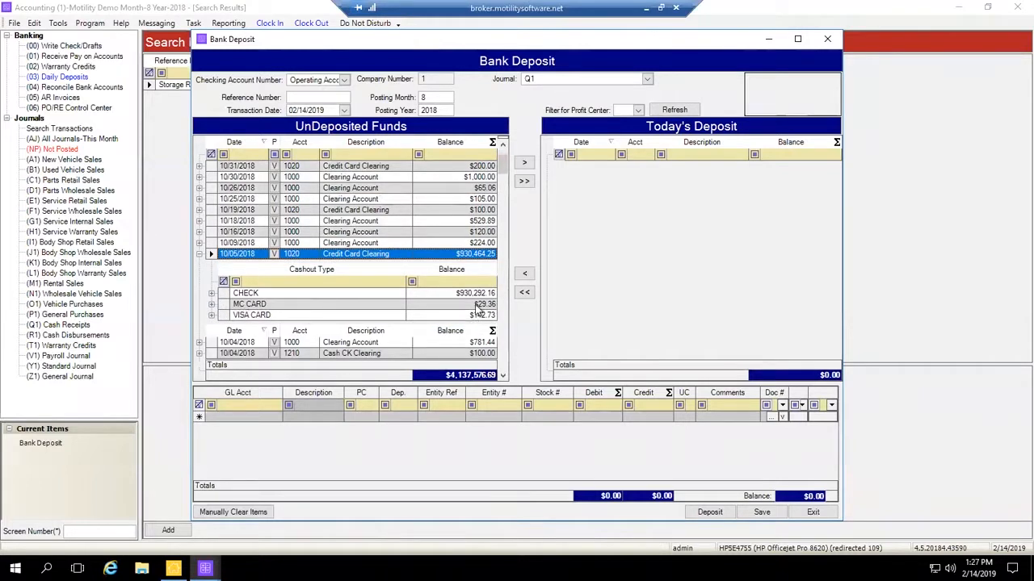
click(212, 293)
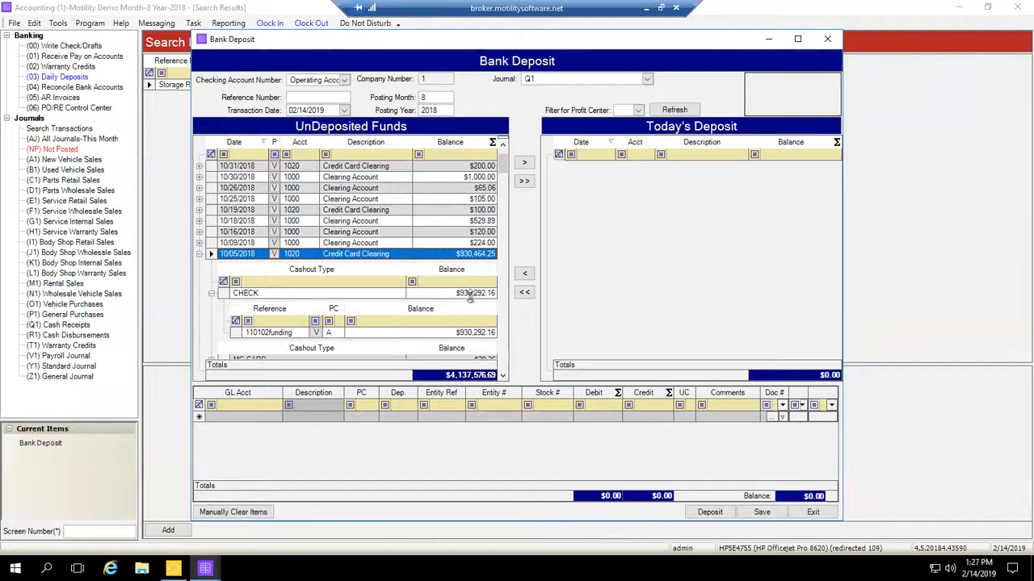
click(211, 294)
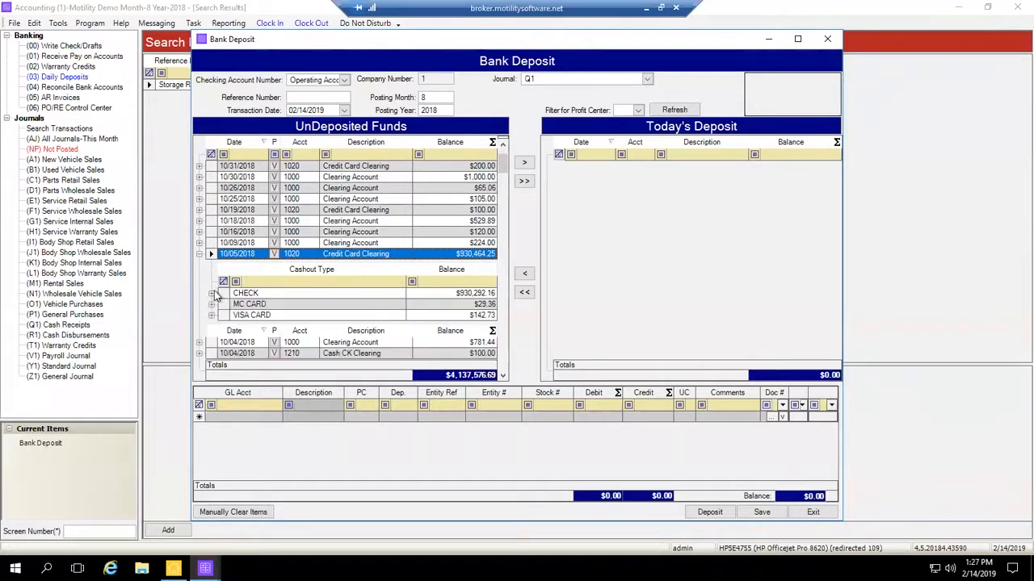
click(200, 255)
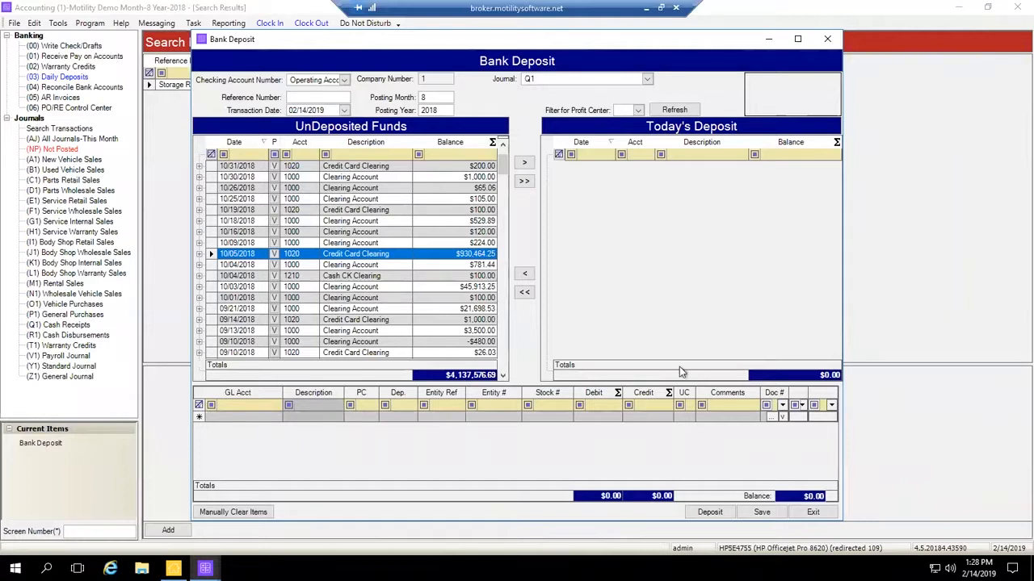
- Move the 10/18/2018, 10/25/2018, 10/05/2018 and 10/01/2018 funds into today's deposit and close it without saving
click(325, 221)
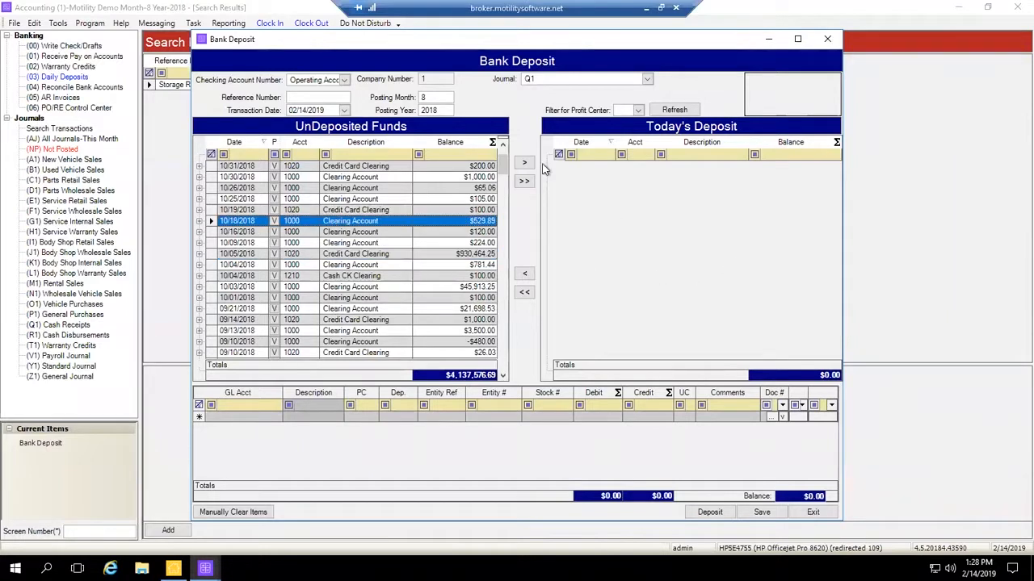
click(524, 162)
click(452, 198)
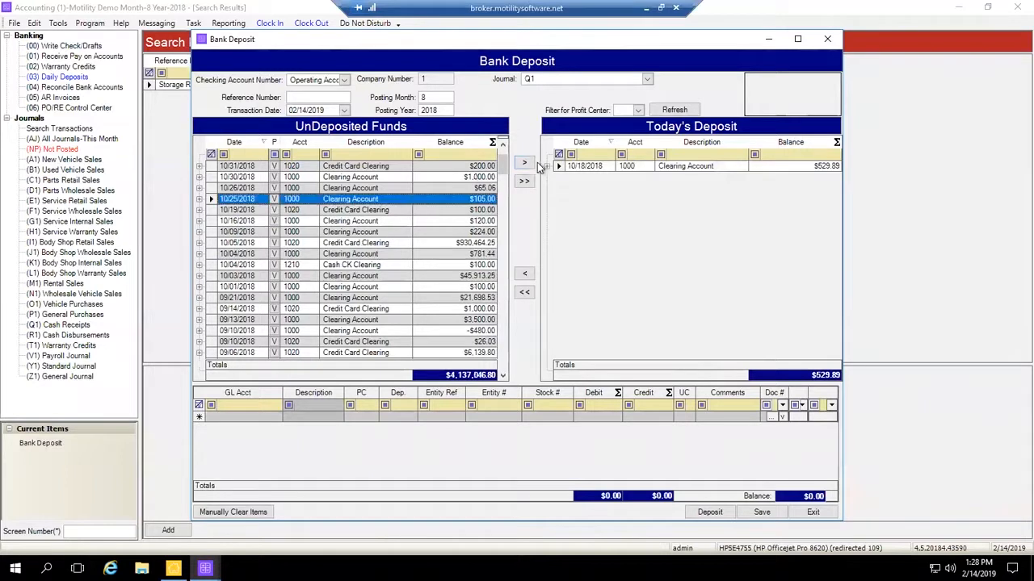
click(524, 164)
click(413, 231)
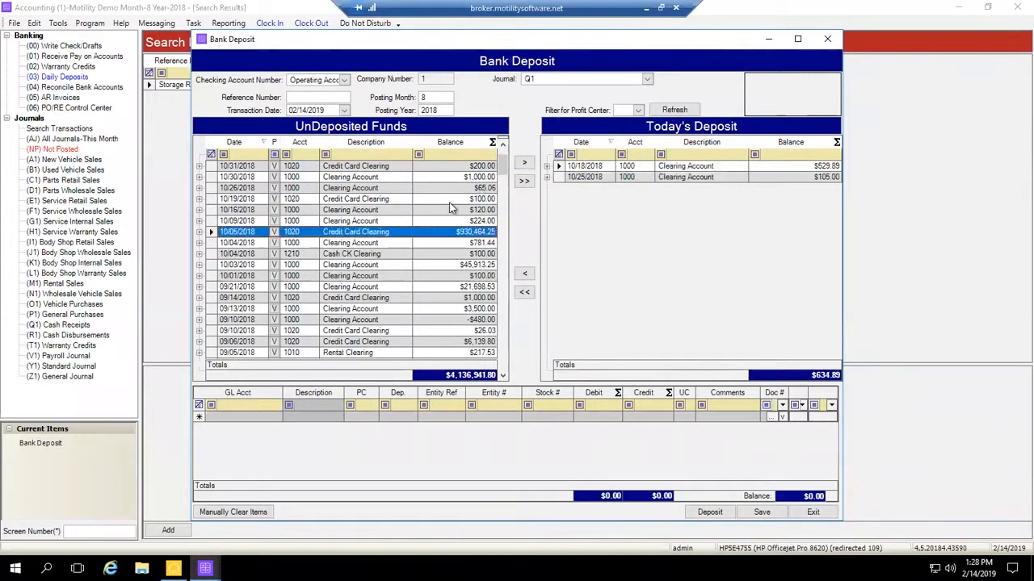
click(524, 163)
click(374, 267)
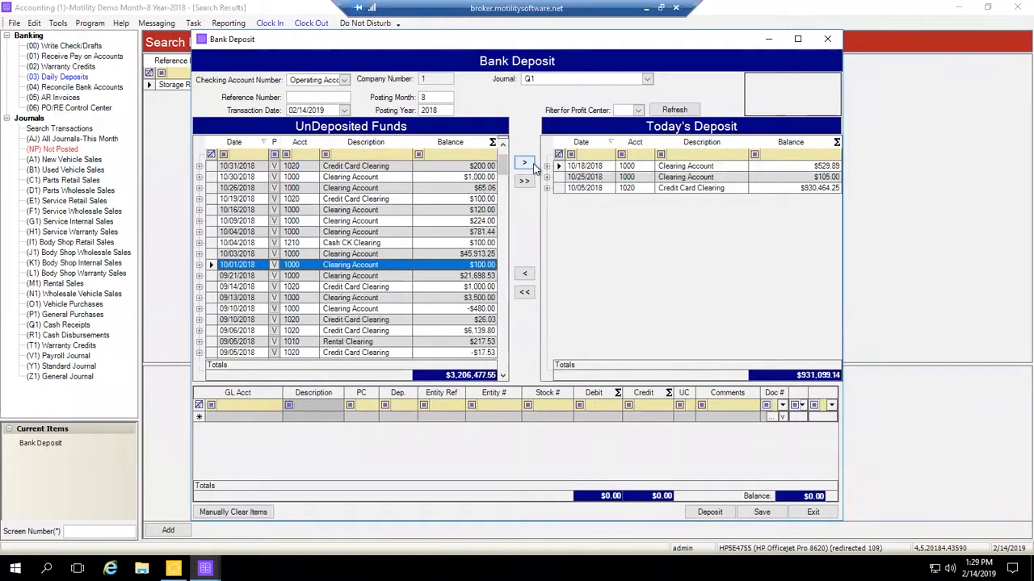
click(523, 163)
click(826, 38)
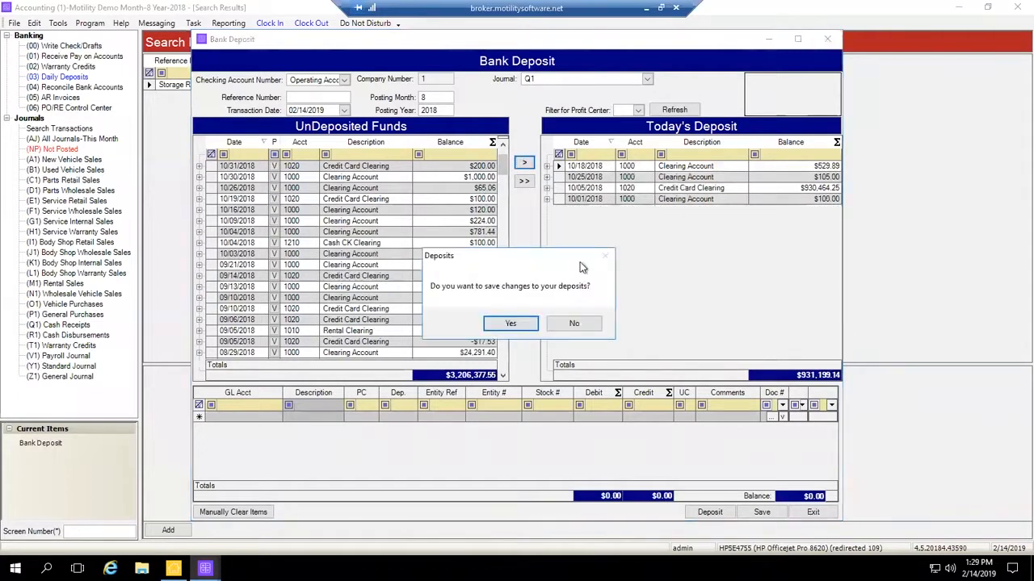
click(578, 320)
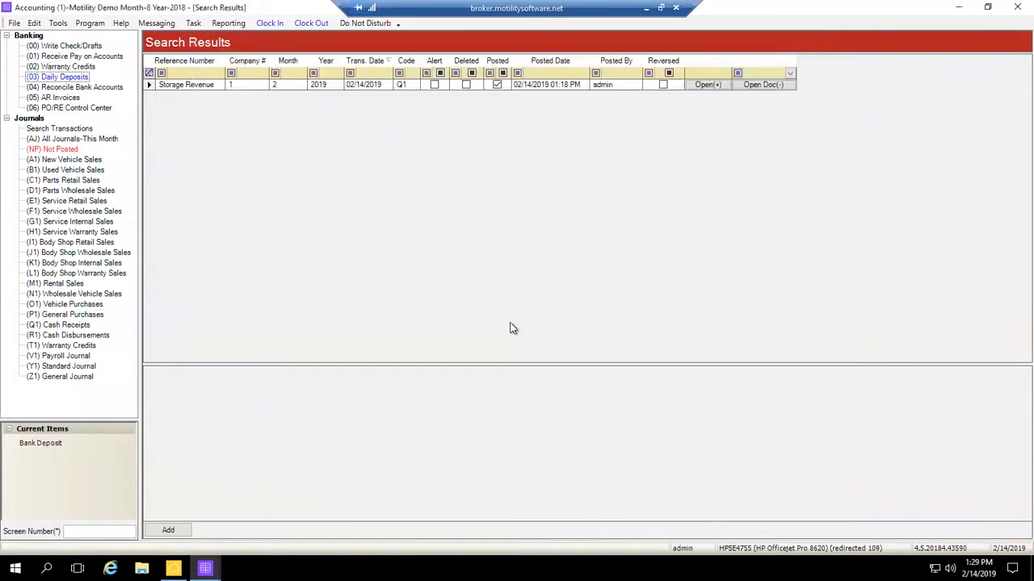
- Reopen the bank deposit to check the undeposited funds list and close it without saving
click(58, 78)
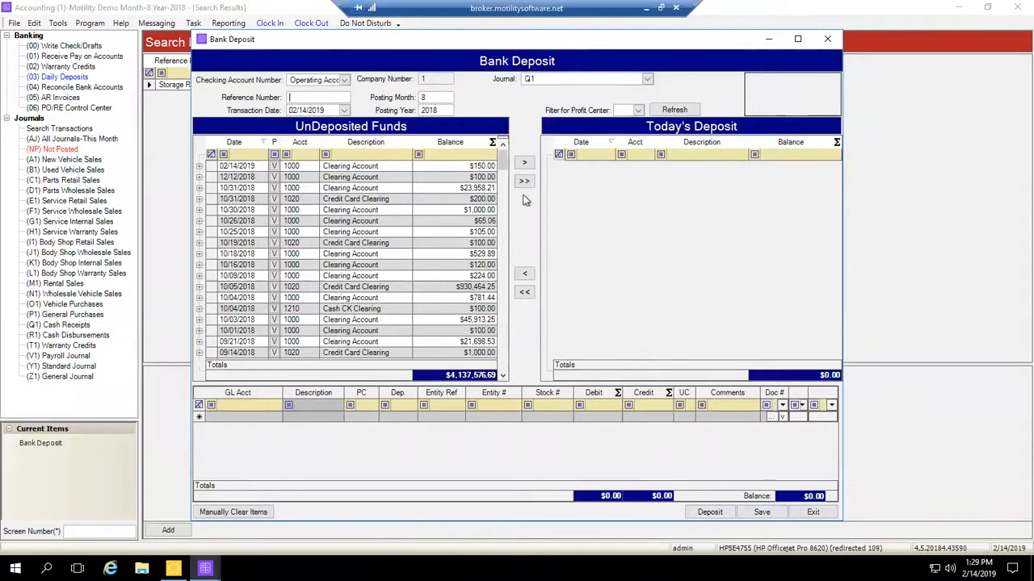
click(828, 38)
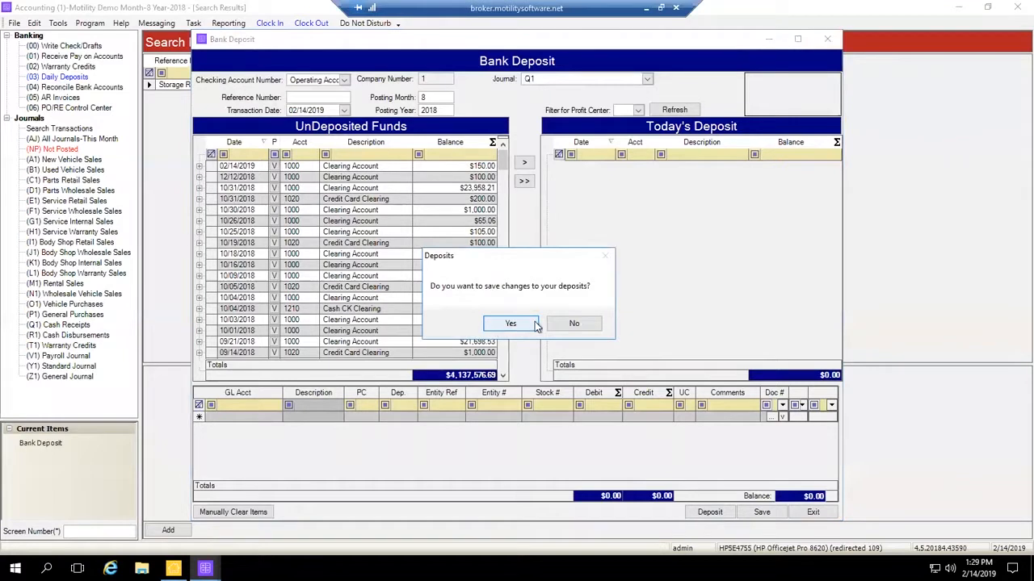
click(574, 324)
- Look up the saved 09/26/2018 deposit by reference, entering r09.26.18D as the screen number
click(95, 531)
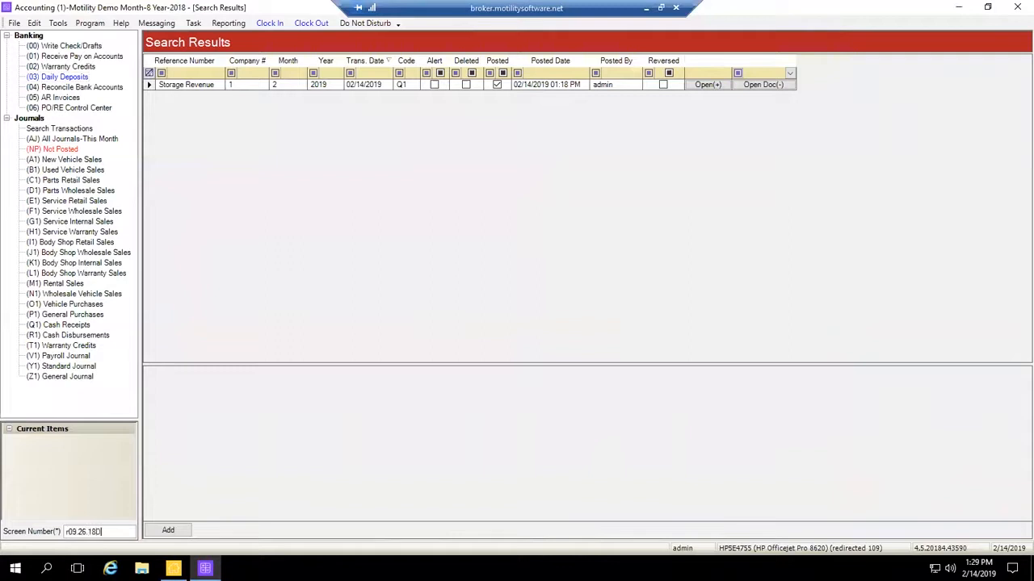
- Search for reference r09.26.2018DD and open the matching deposit transaction
key(Return)
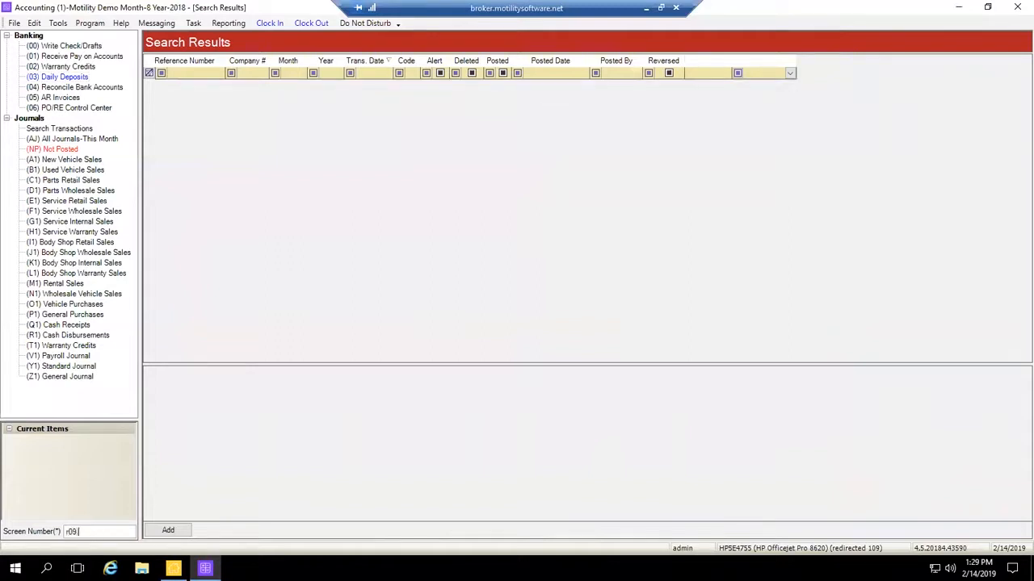
text(r09.26.2018DD)
key(Return)
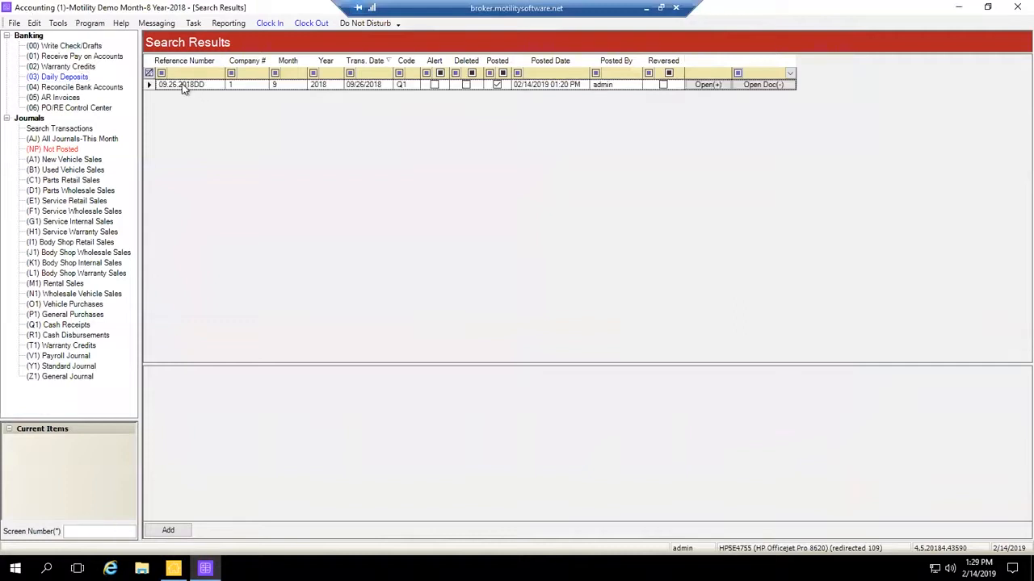
click(701, 85)
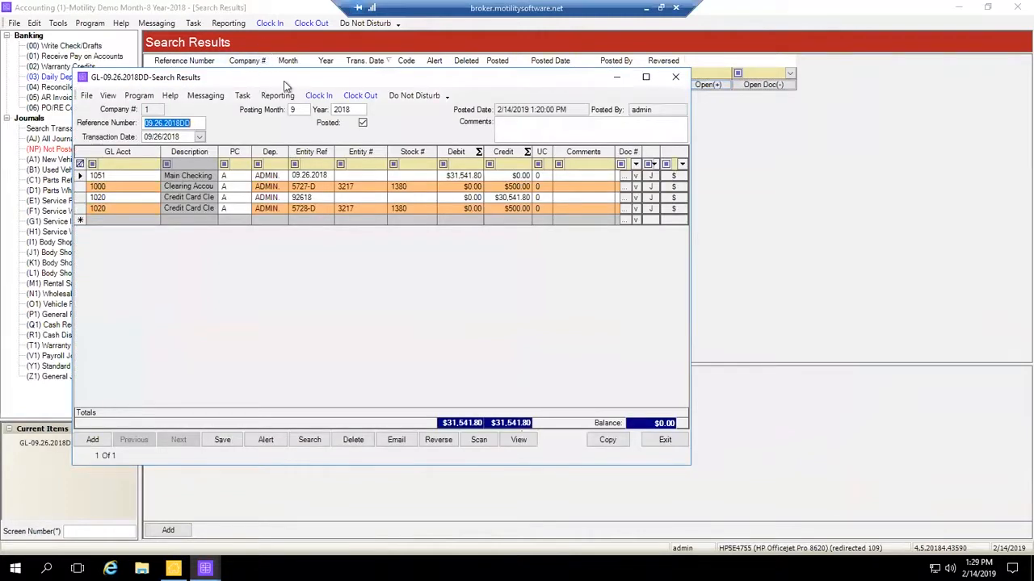
- Examine the deposit's GL lines, from the Main Checking debit to the clearing account credits, and close the transaction
drag(218, 179, 220, 211)
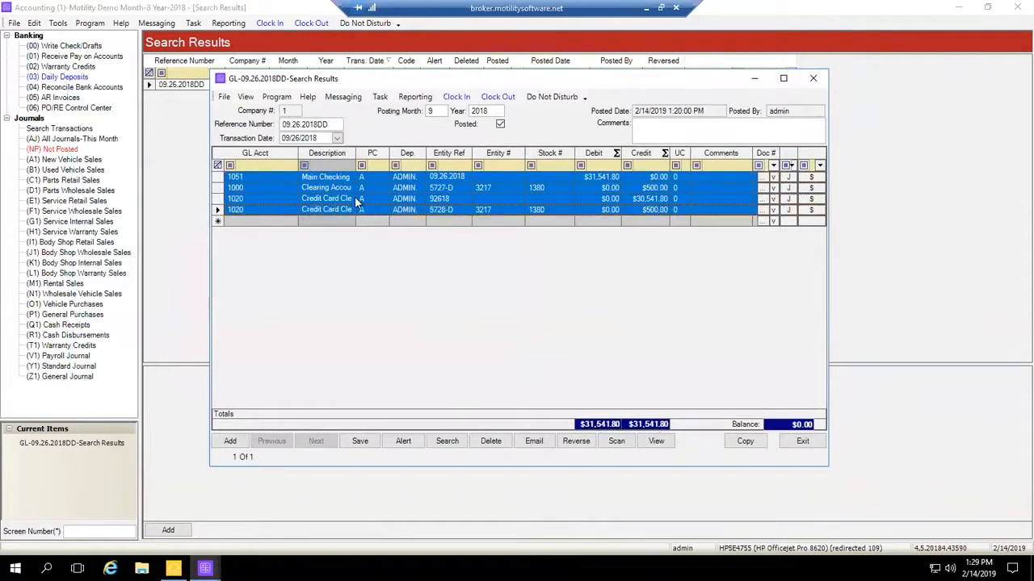
click(225, 182)
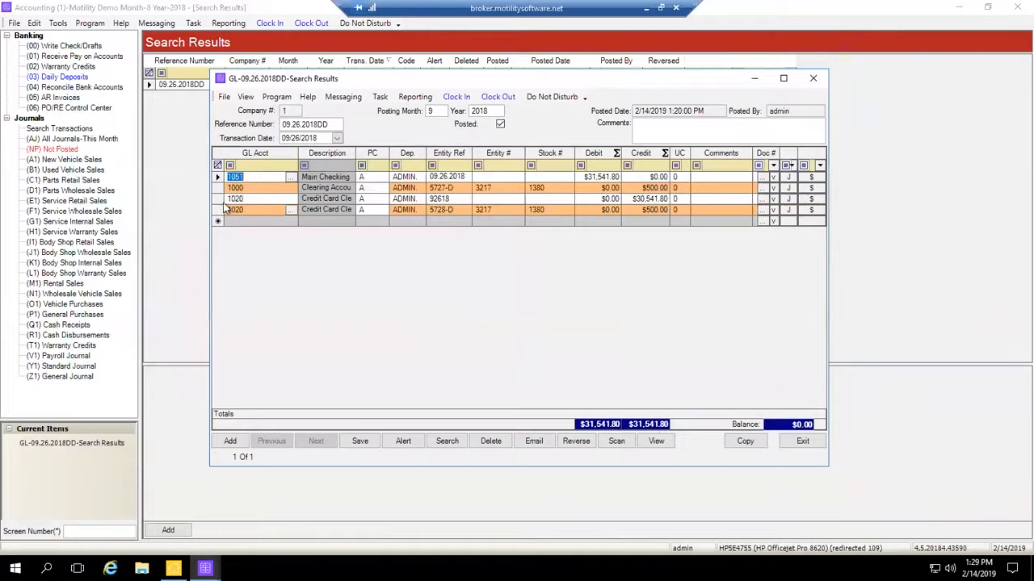
drag(219, 191, 221, 214)
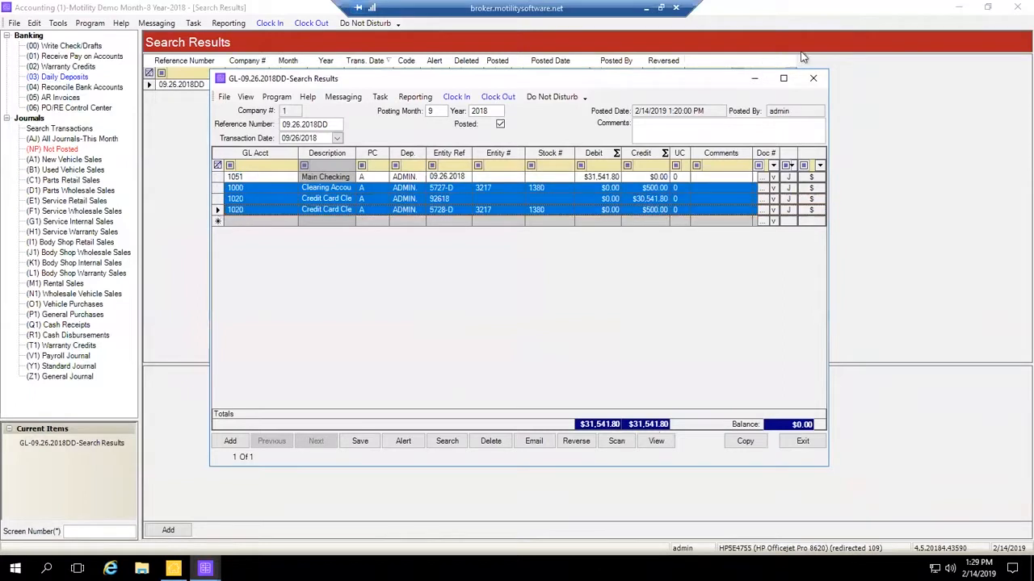
click(813, 79)
- Open Daily Deposits and expand the 10/19/2018 Credit Card Clearing entry through MC CARD to its underlying reference
click(66, 127)
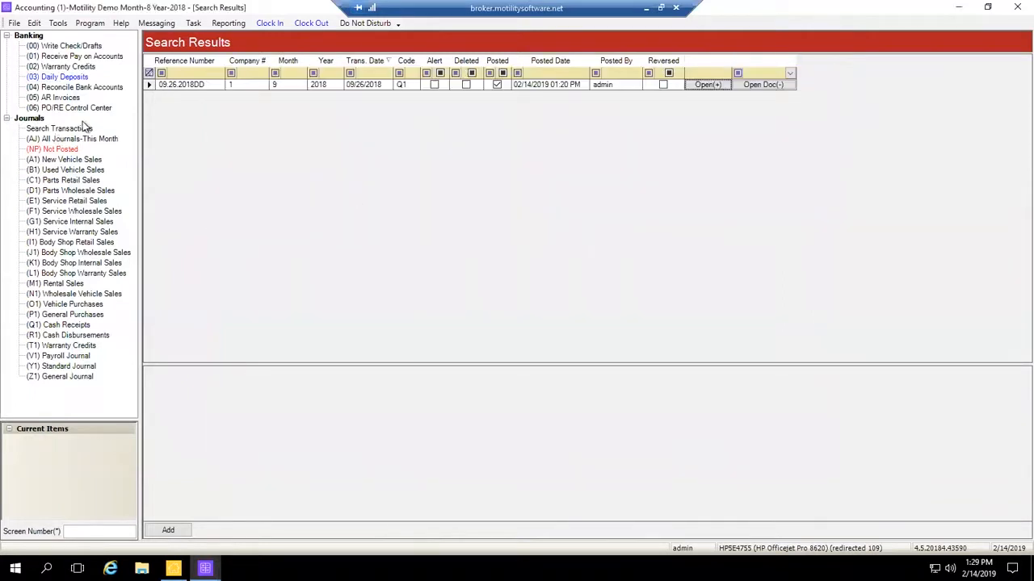
click(79, 77)
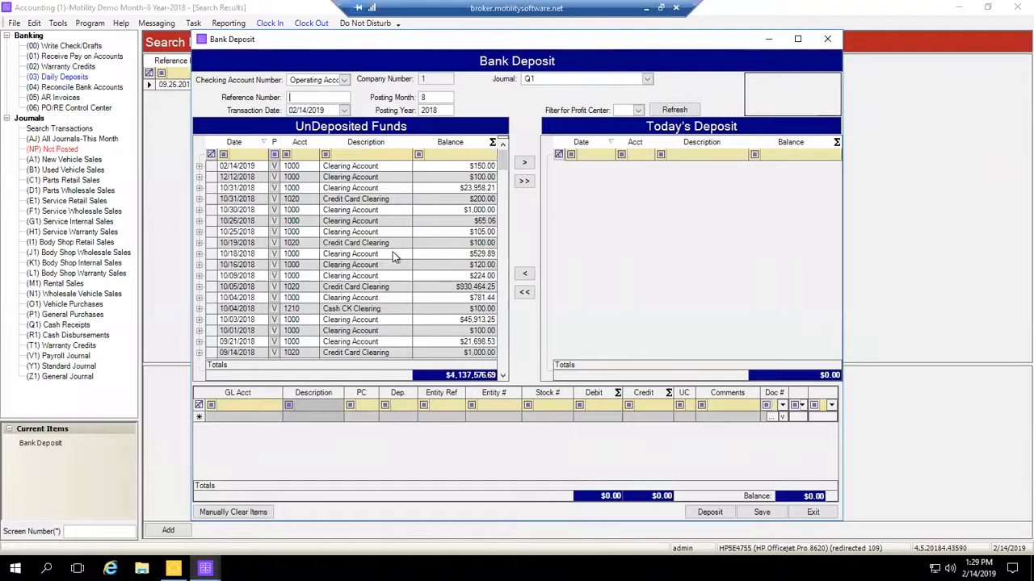
click(215, 244)
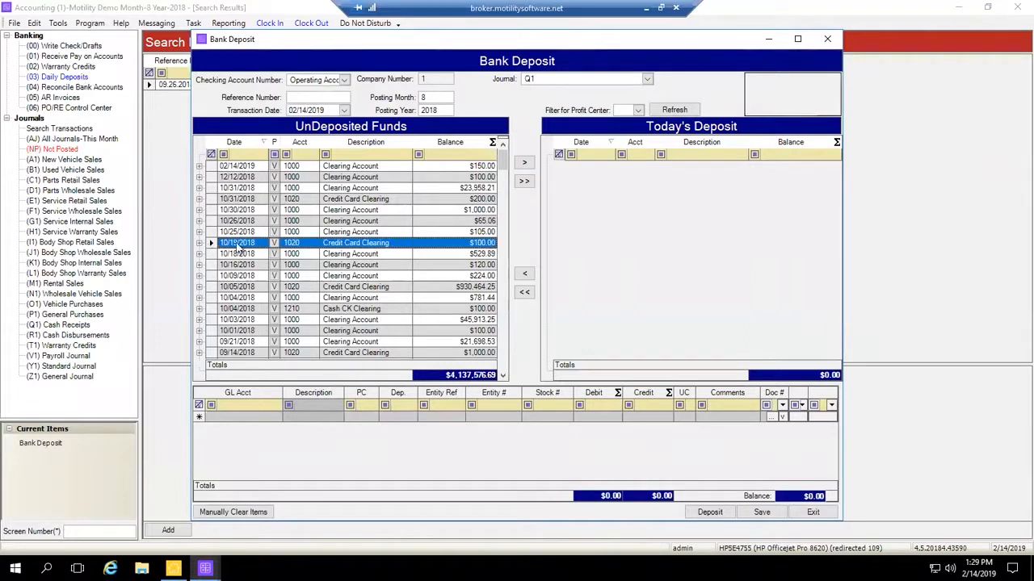
click(200, 243)
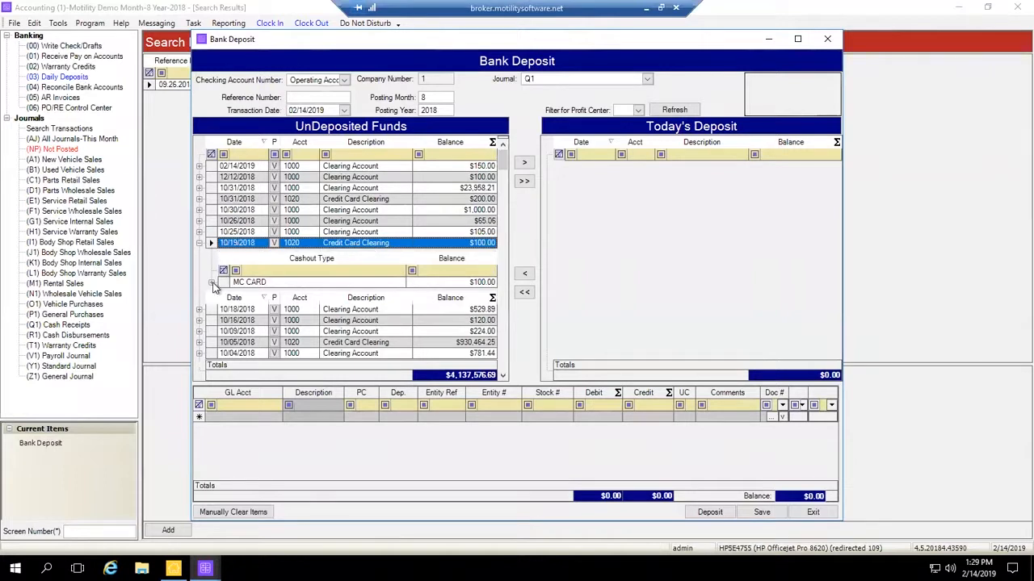
click(211, 283)
click(244, 321)
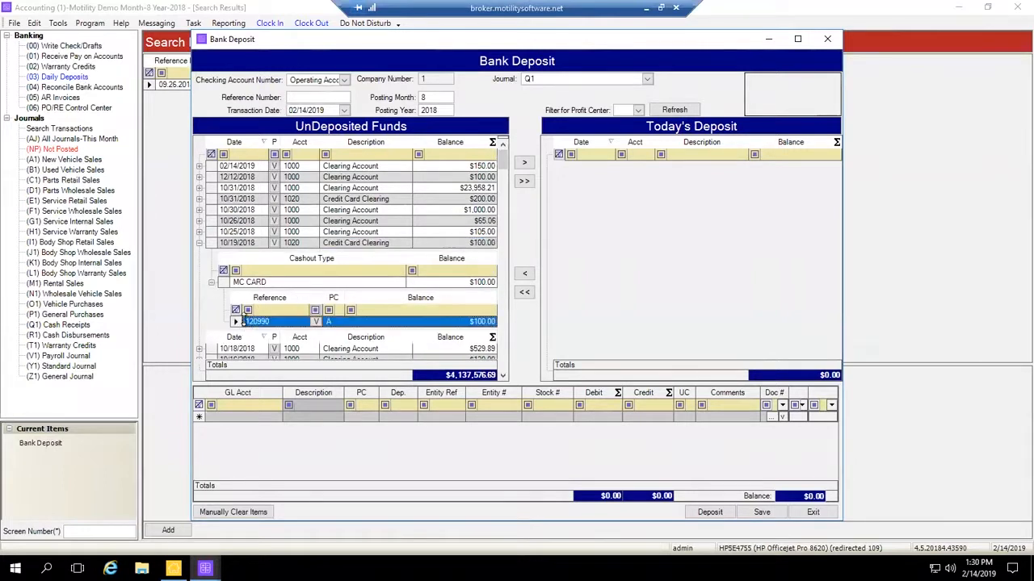
- Compare the 10/19/2018 Credit Card Clearing balance with the balance of its underlying MC CARD reference
click(477, 244)
click(463, 324)
click(479, 243)
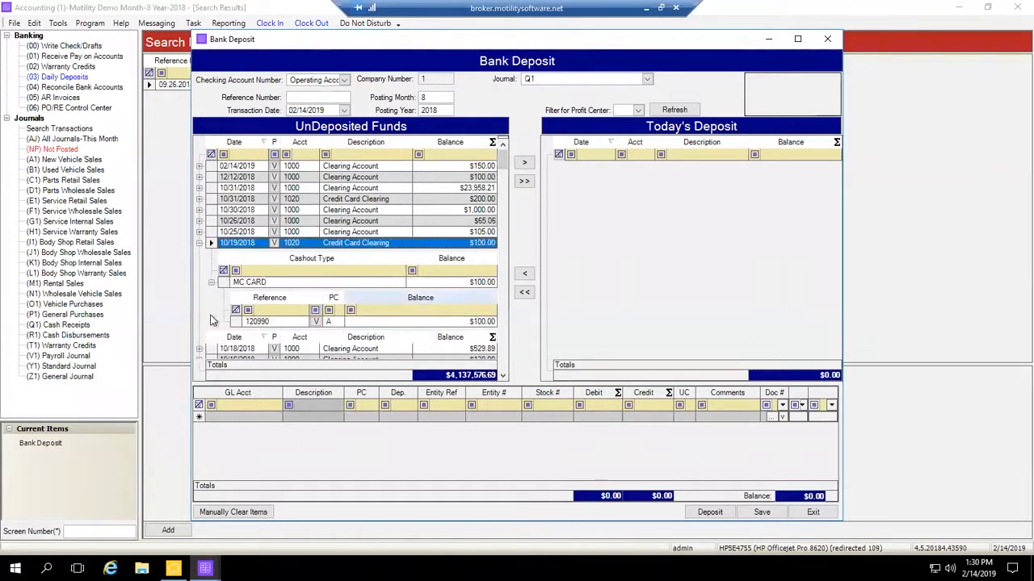
- Open the repair order behind the MC CARD reference and display its accounting transactions
click(254, 322)
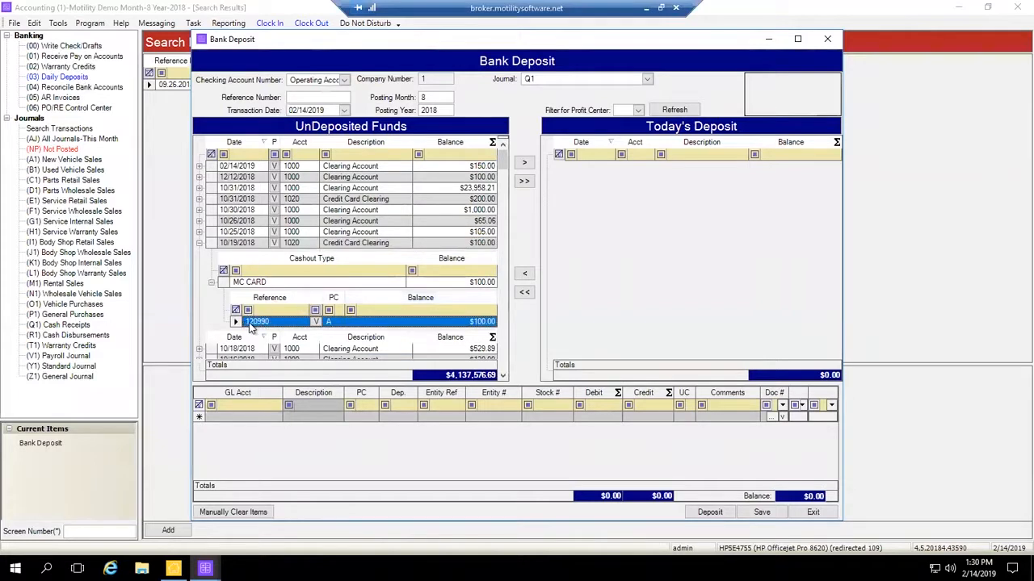
double_click(316, 322)
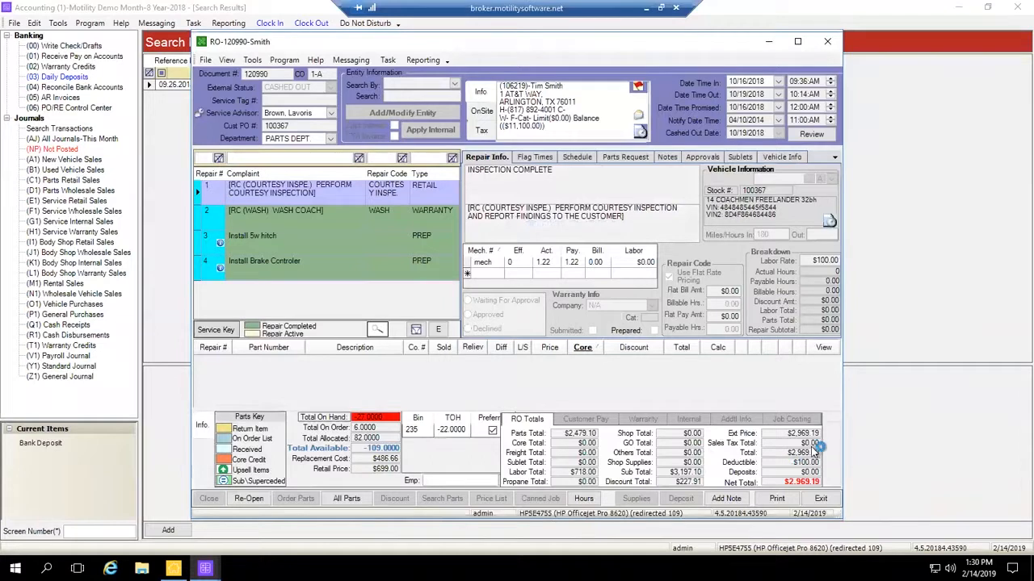
click(253, 60)
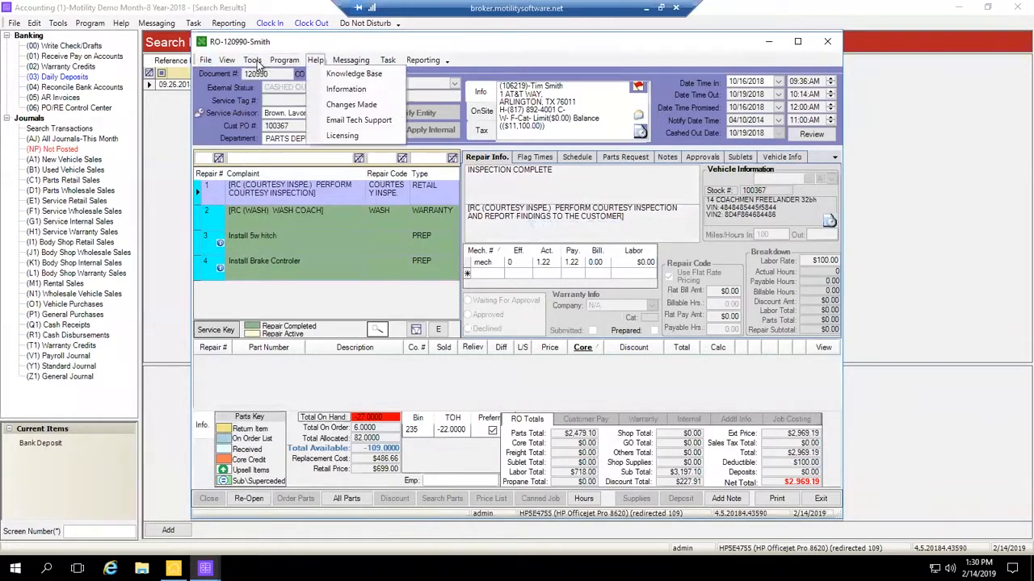
mouse_move(227, 60)
click(274, 120)
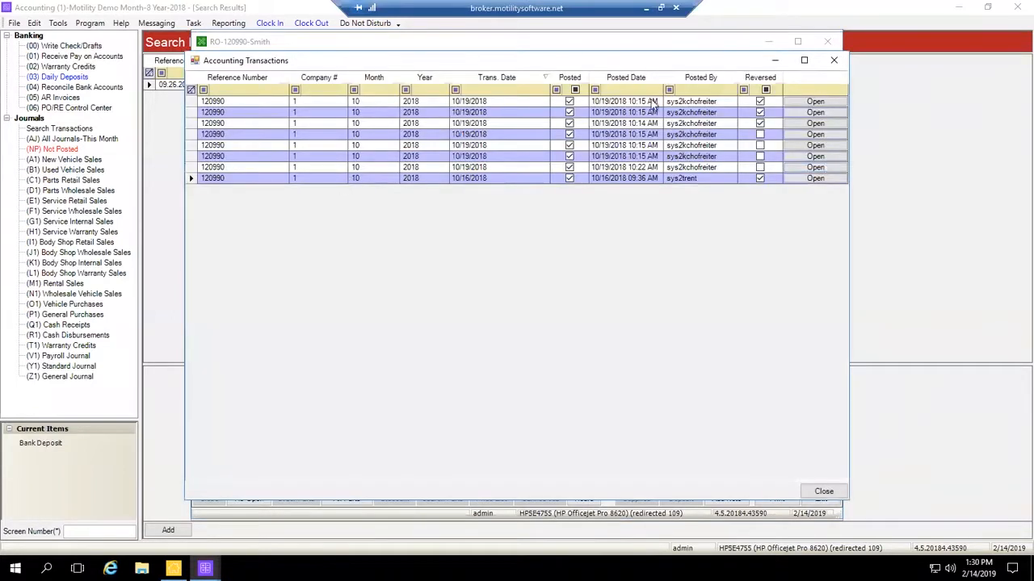
- Examine the repair order's GL entries posted 10/19/2018 10:22 AM and 10/16/2018 09:36 AM, closing each one
click(814, 168)
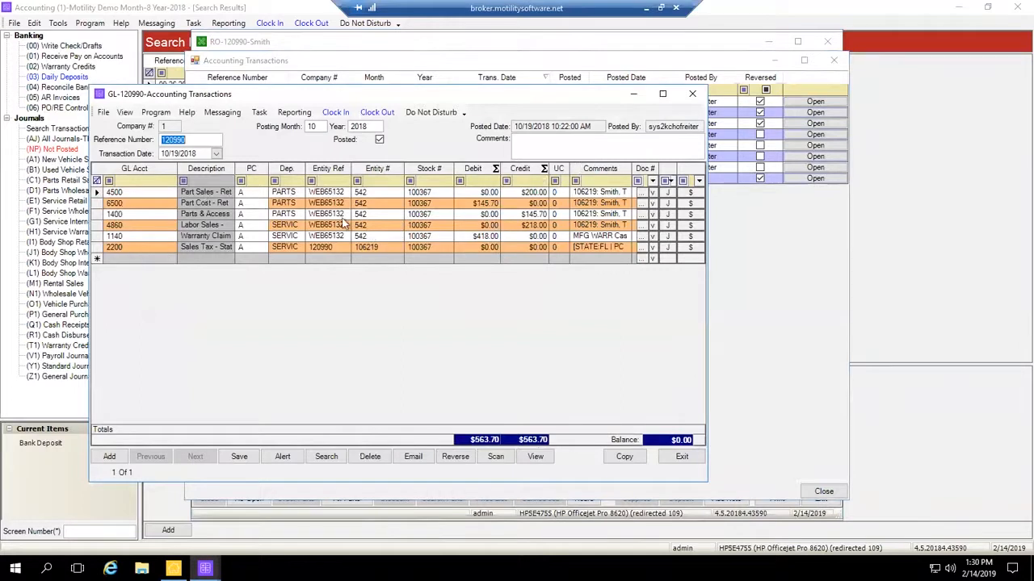
click(692, 95)
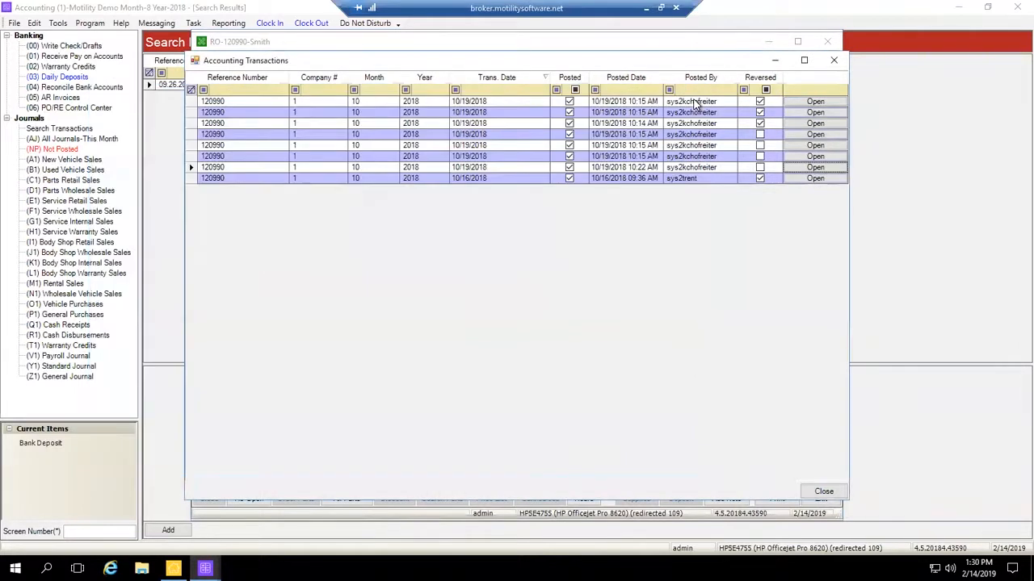
click(814, 179)
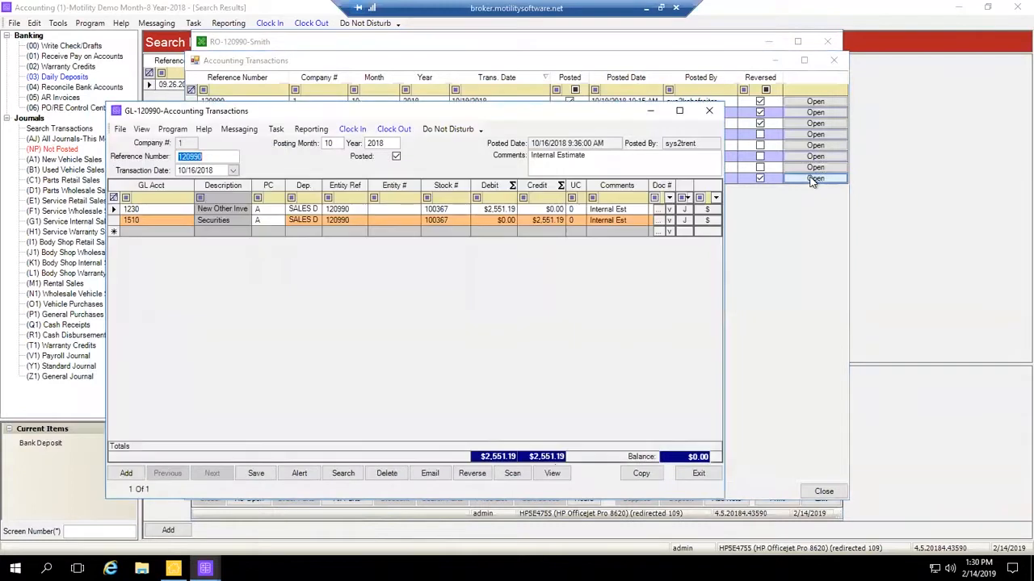
click(709, 111)
- Examine the repair order's reversing entries posted 10/19/2018 at 10:15 AM and 10:14 AM, closing each one
click(801, 113)
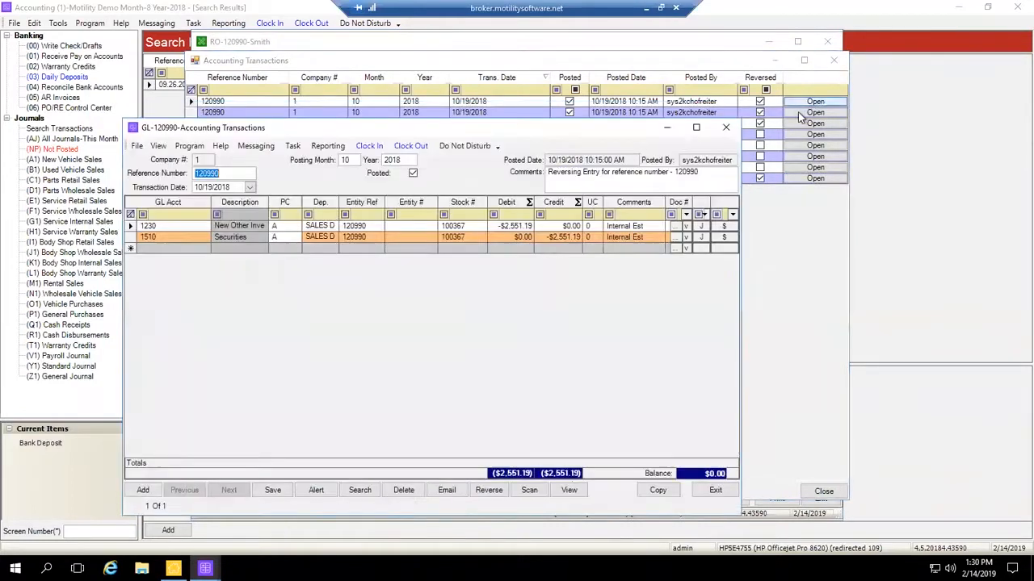
click(725, 127)
click(792, 110)
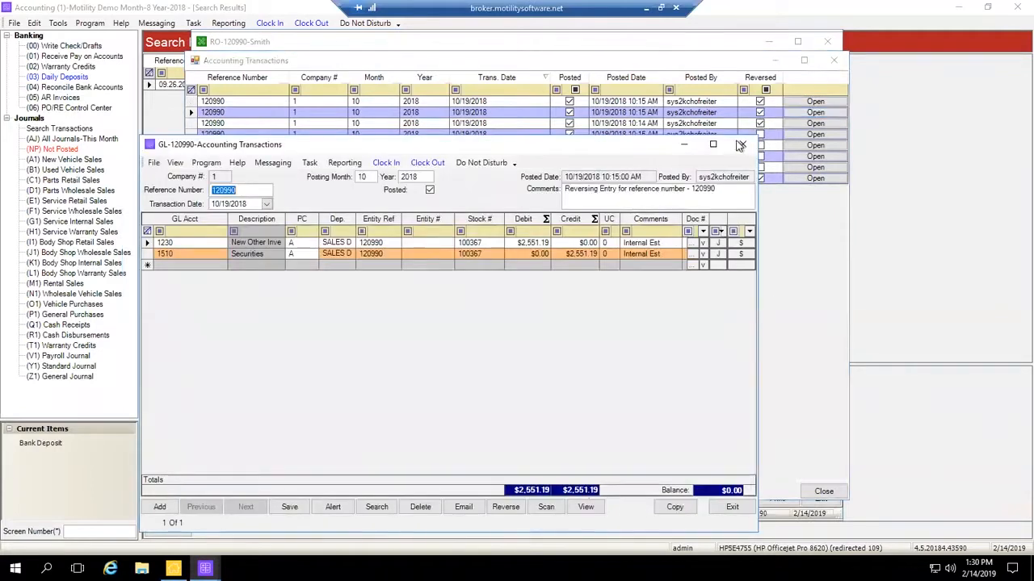
click(725, 128)
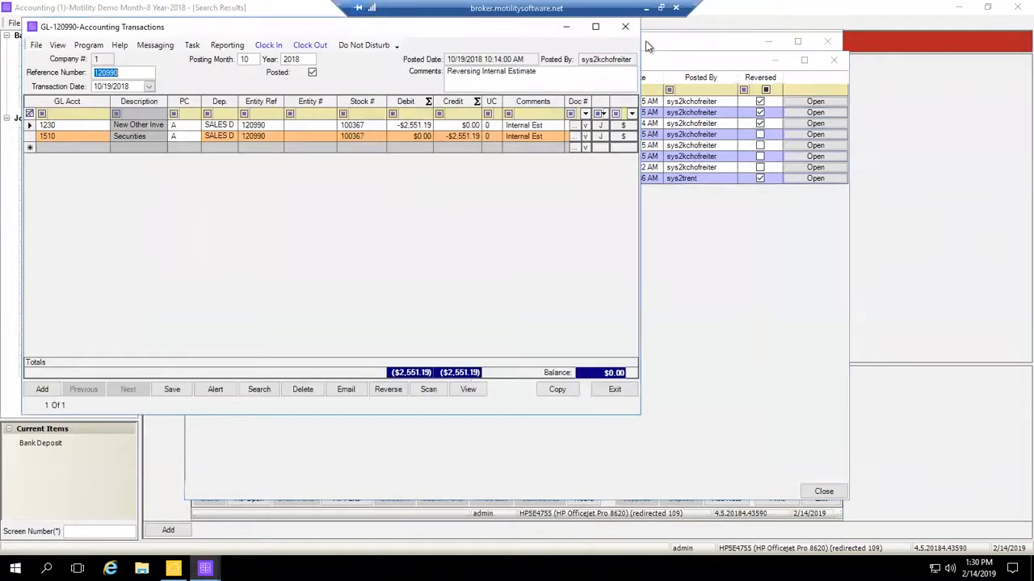
click(625, 27)
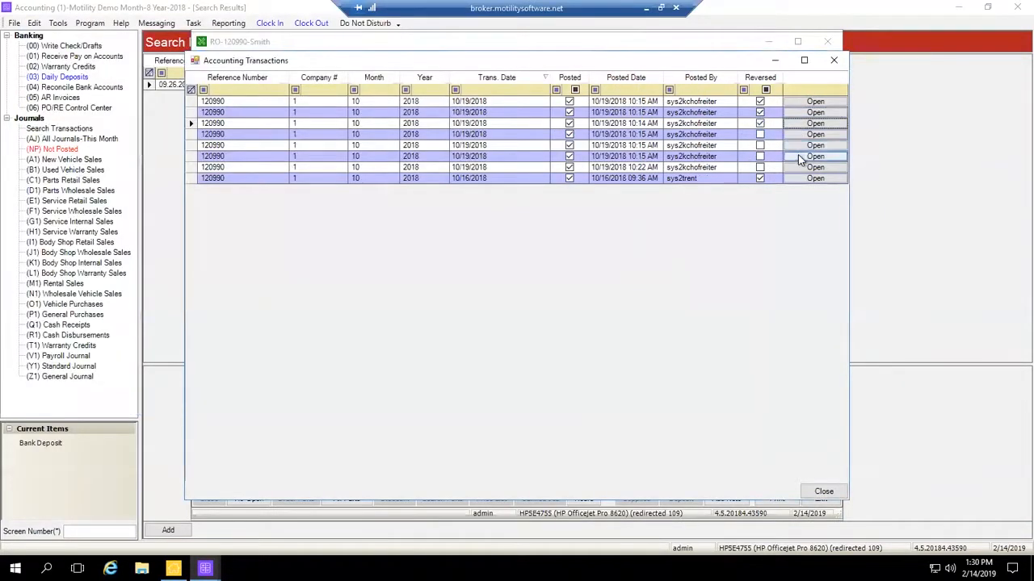
- Open the unreversed 10:15 AM entry just above the 10:22 AM one, sort it by GL account, inspect the P&S Suspense line and close it
click(814, 155)
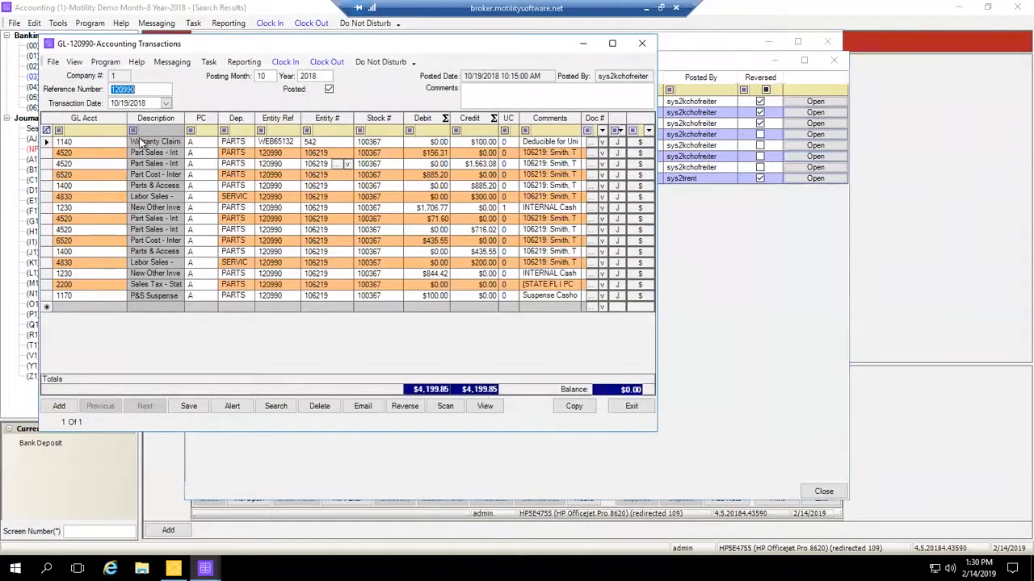
click(98, 118)
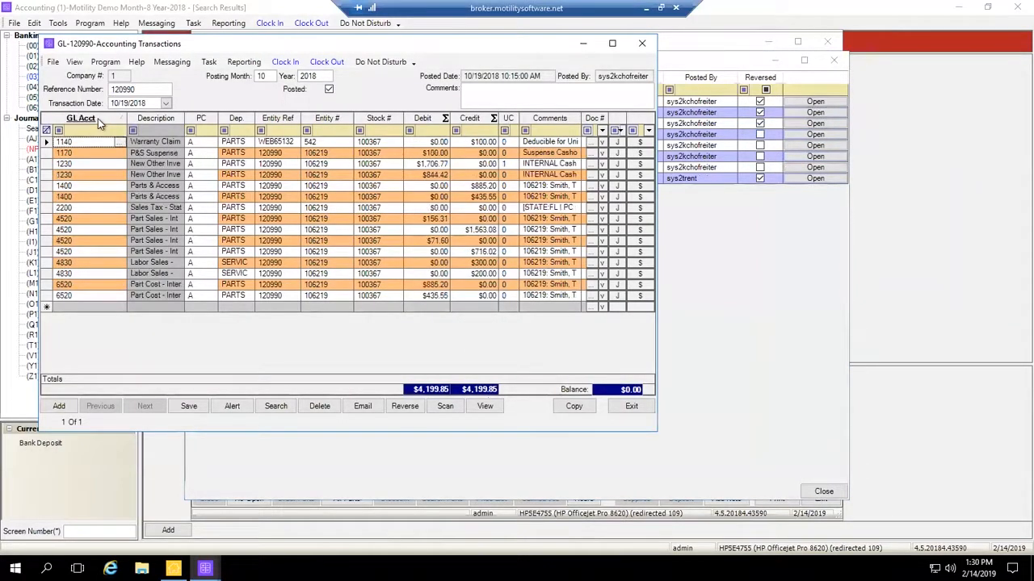
click(49, 153)
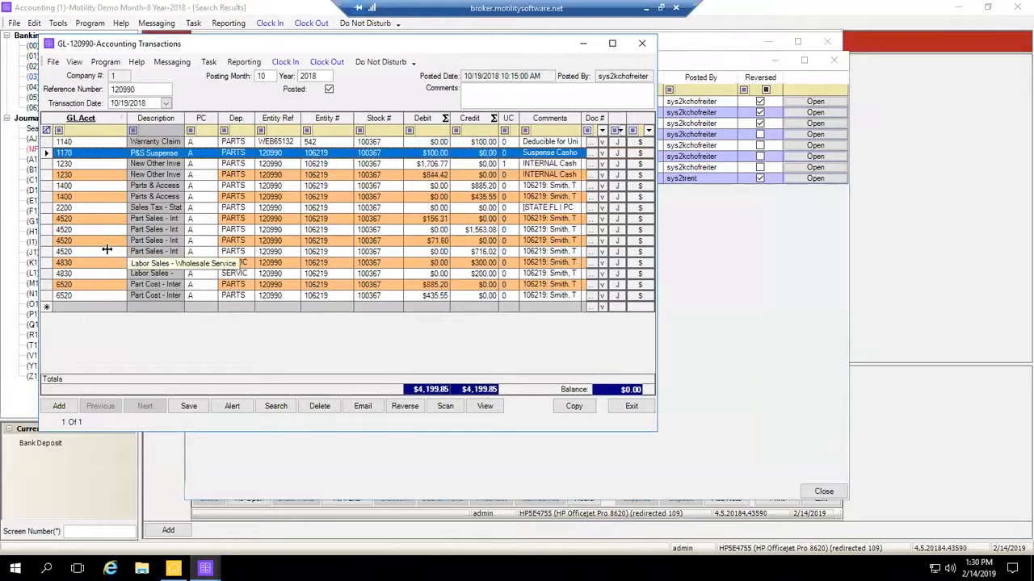
click(638, 49)
- Recheck the 10:22 AM entry and the P&S Suspense line of the 10:15 AM entry directly above it, closing both
click(812, 167)
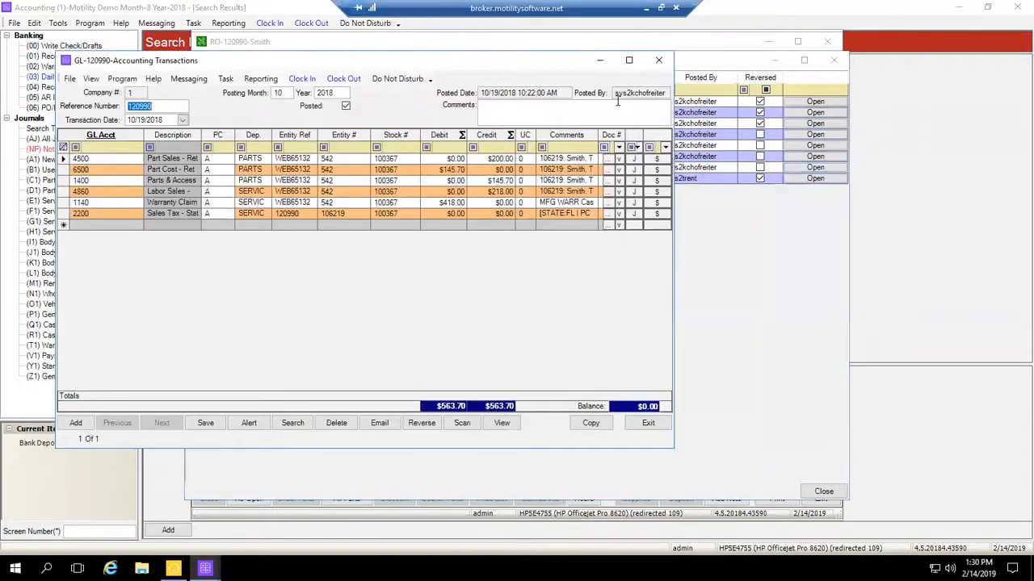
click(658, 62)
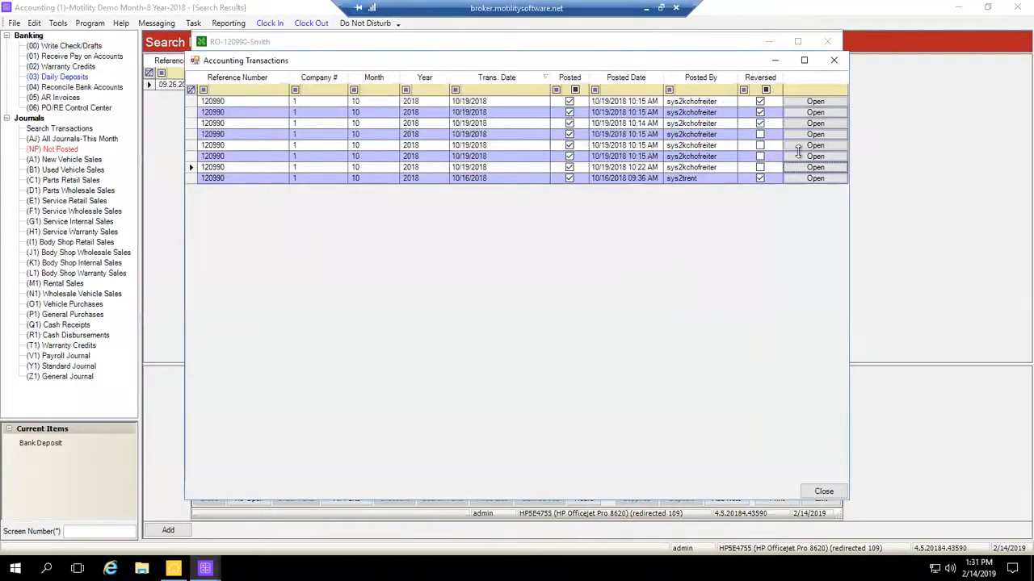
click(812, 157)
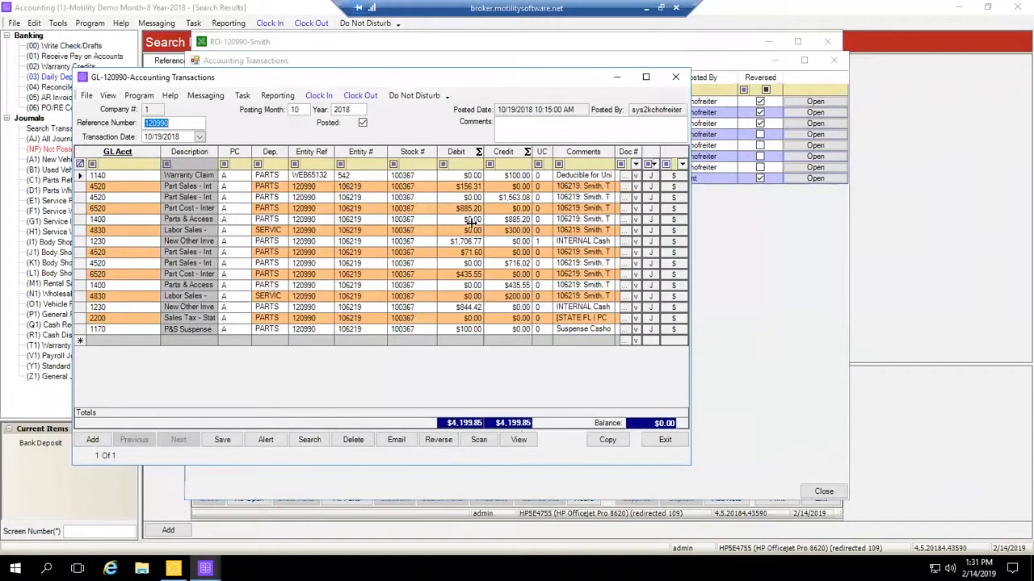
click(79, 331)
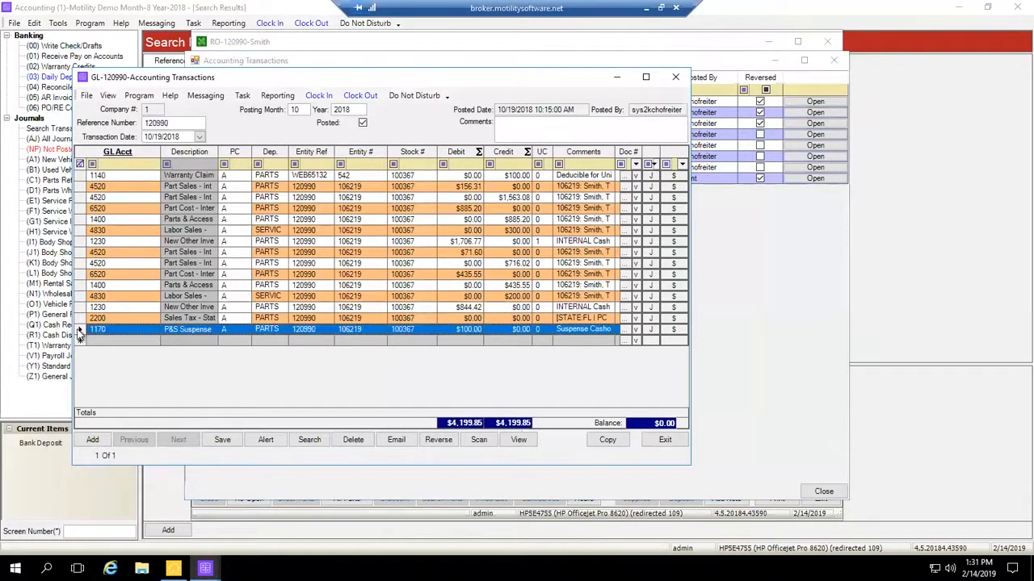
click(674, 78)
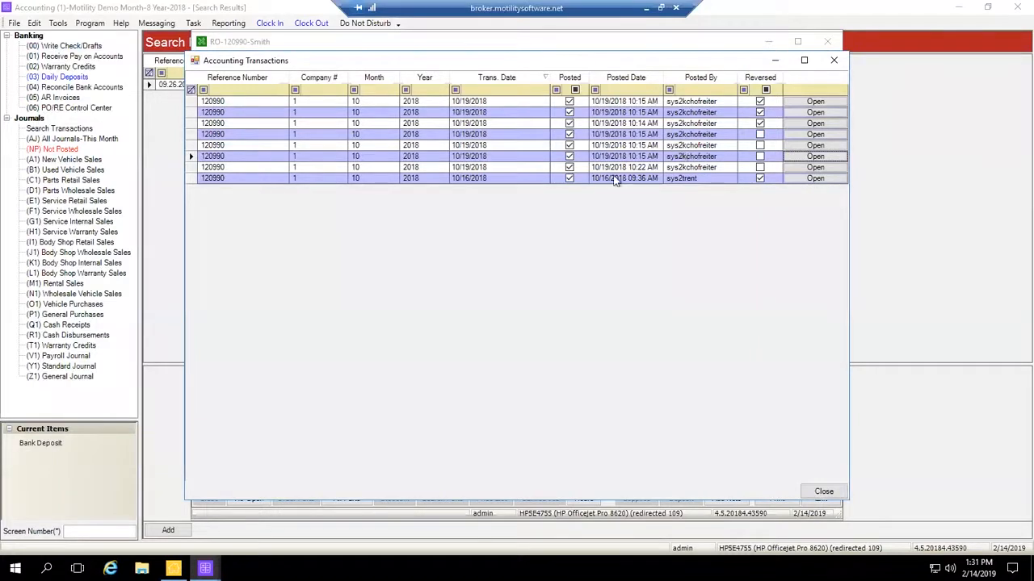
- Close the accounting transactions and the repair order, dismiss the error, and reselect the MC CARD reference in the bank deposit
click(831, 61)
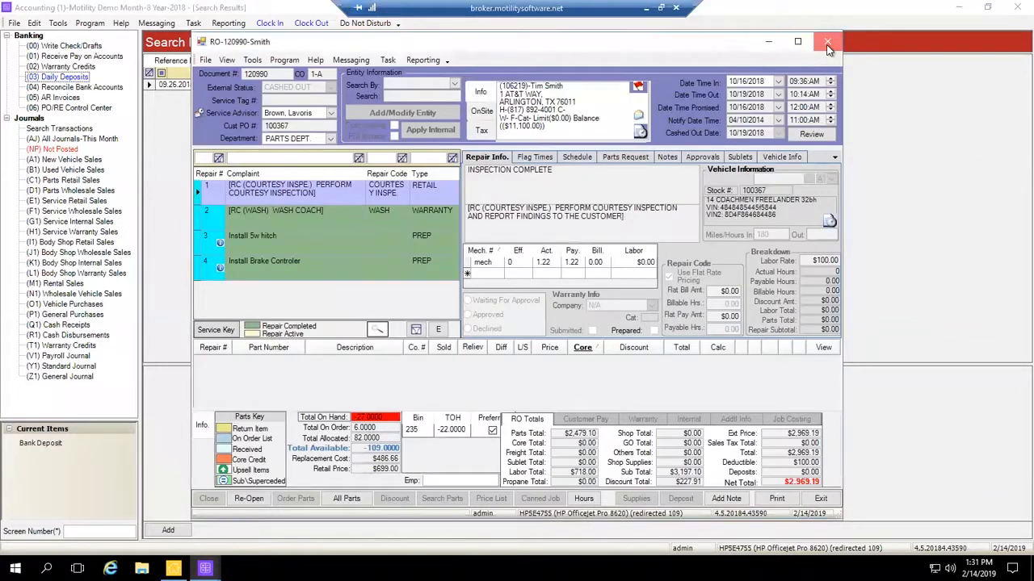
click(827, 42)
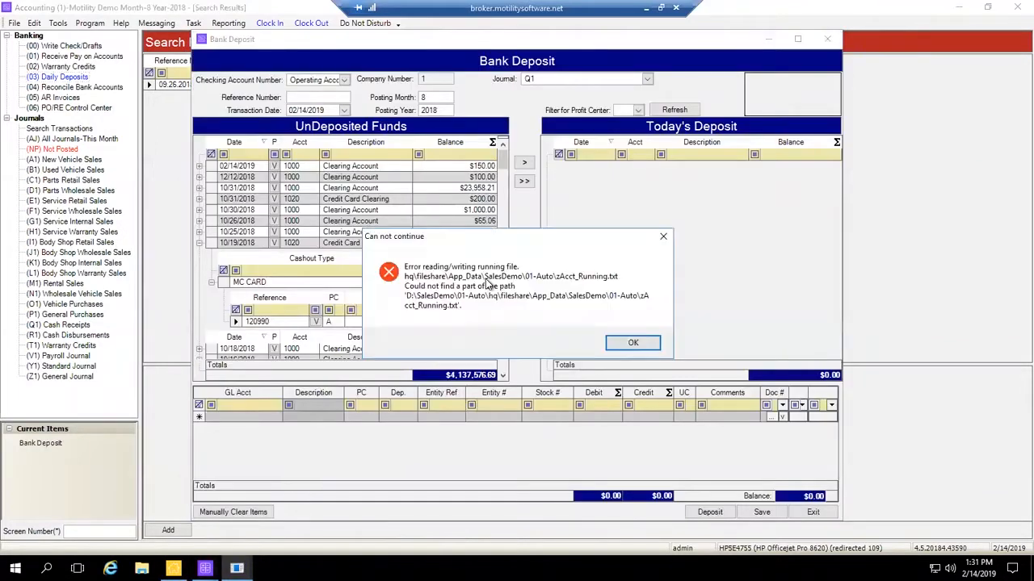
click(668, 239)
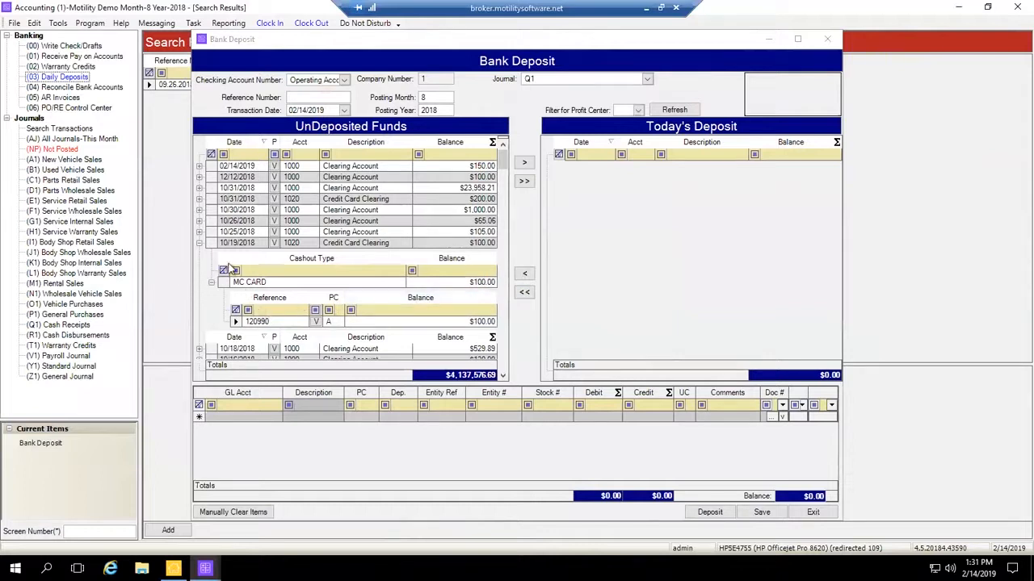
click(270, 322)
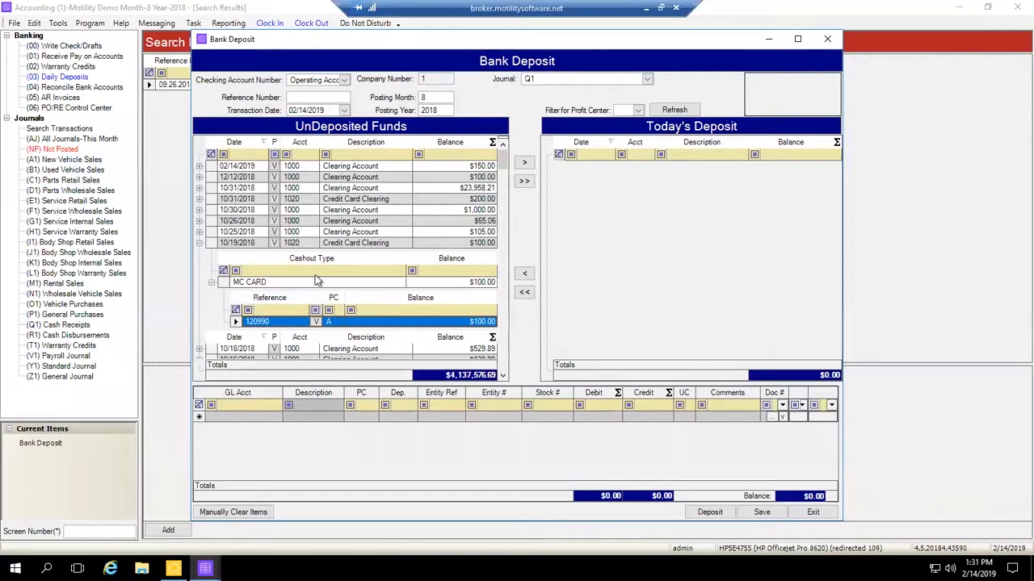
- Start a new journal entry in journal Z1 and place its window below the MC CARD reference of the undeposited funds
click(160, 533)
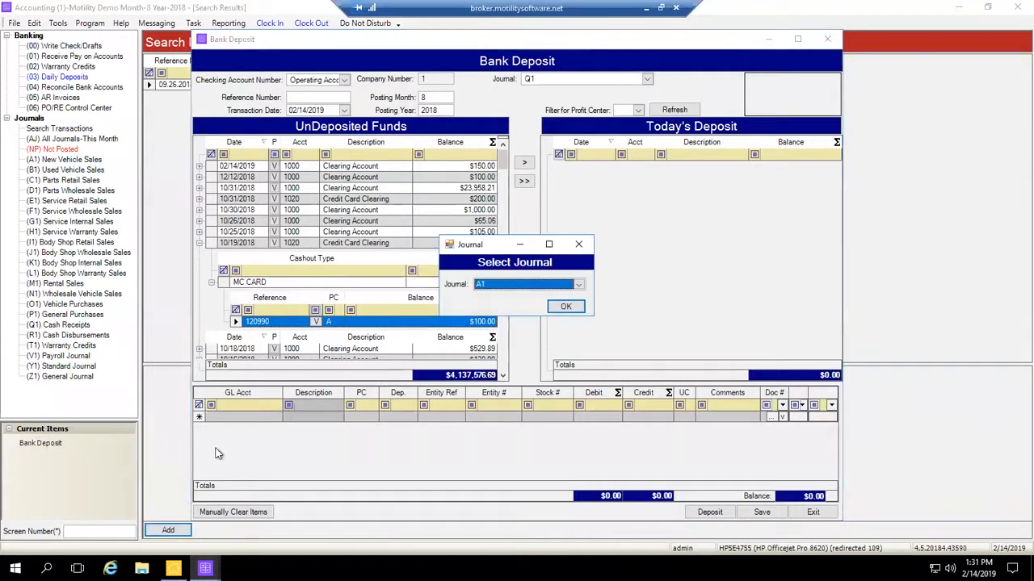
click(556, 287)
scroll(525, 323, down, 8)
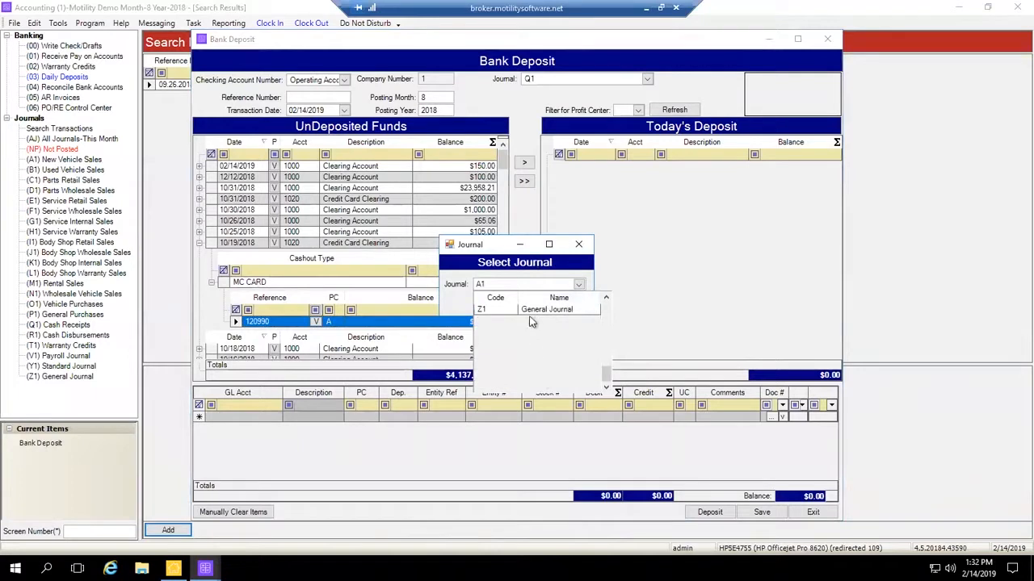
click(498, 315)
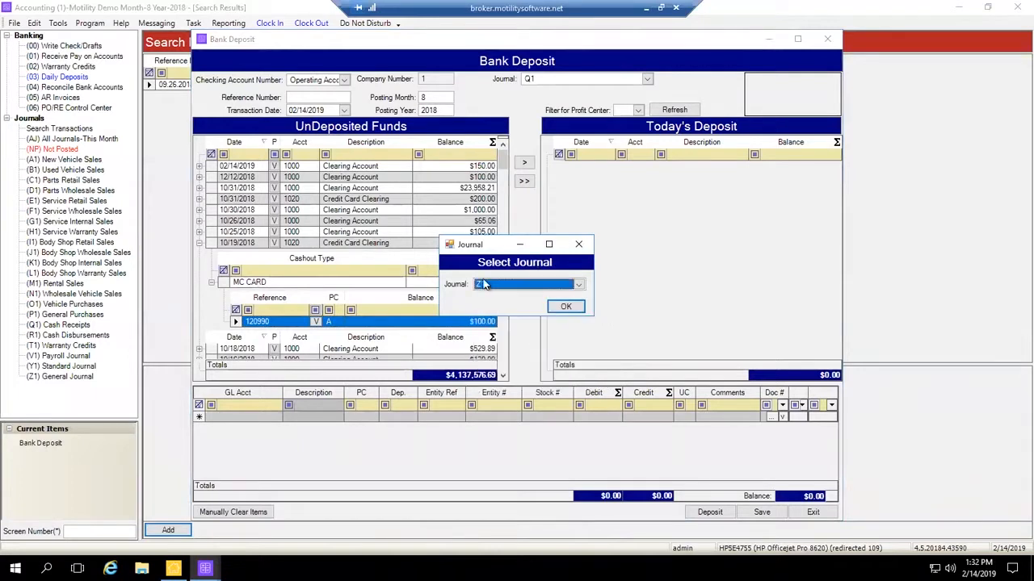
click(563, 303)
drag(292, 132, 546, 179)
drag(409, 286, 343, 362)
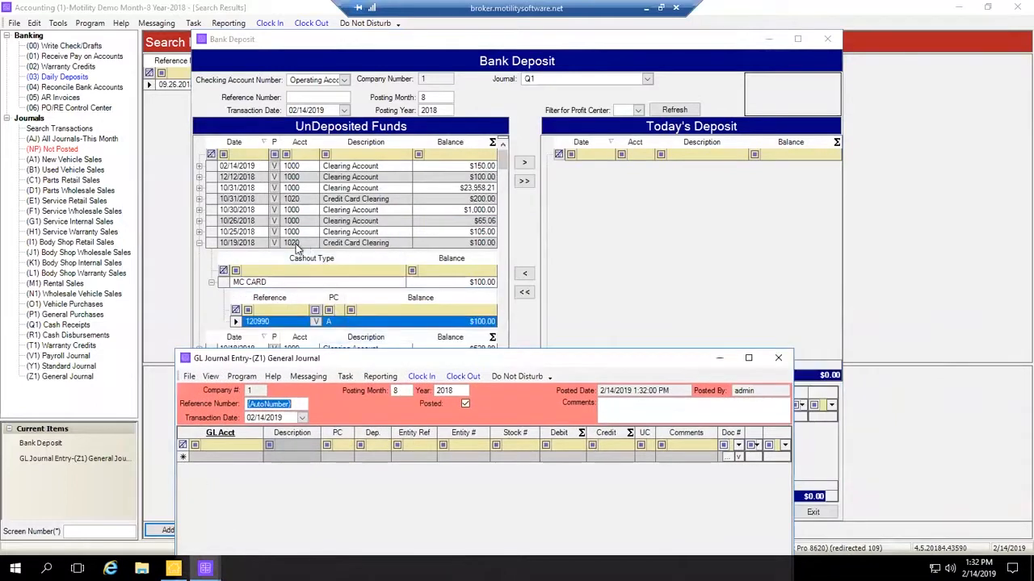
- Enter a line crediting GL account 1020 with $100.00, using the MC CARD payment's reference number as the Entity Ref
click(210, 456)
text(1020)
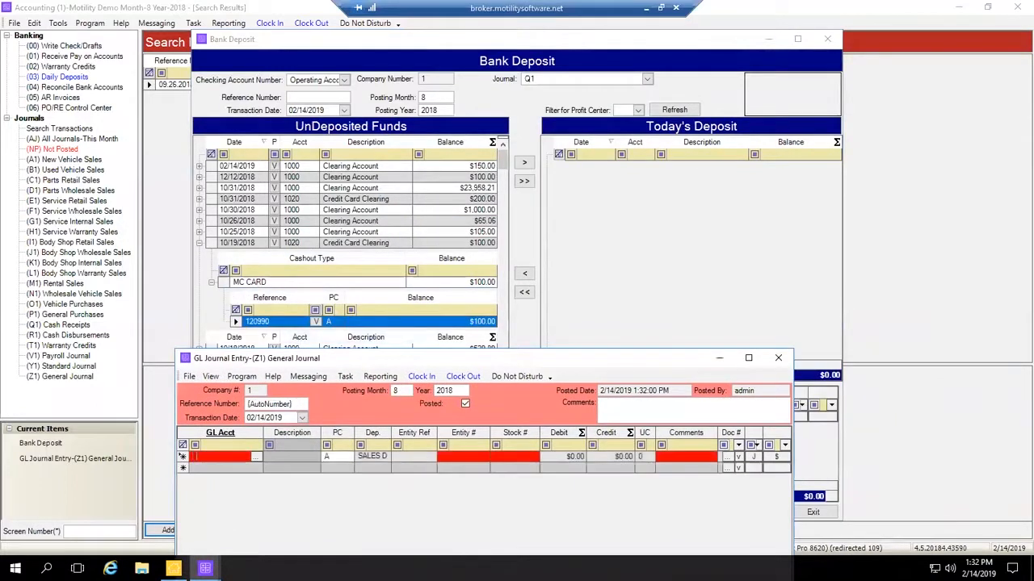
key(Tab)
click(624, 456)
text(100)
key(Tab)
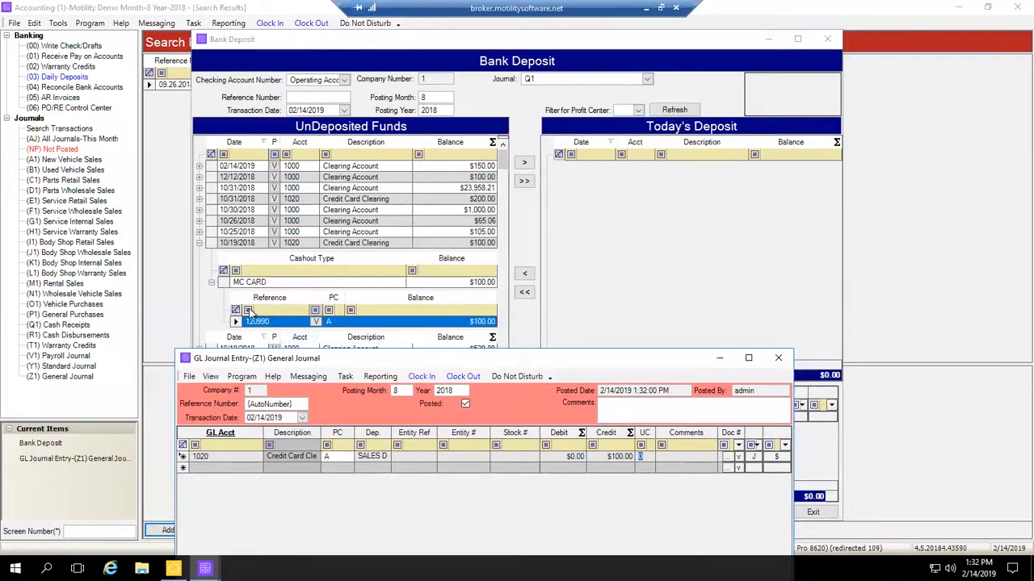
click(400, 457)
text(120990)
key(Tab)
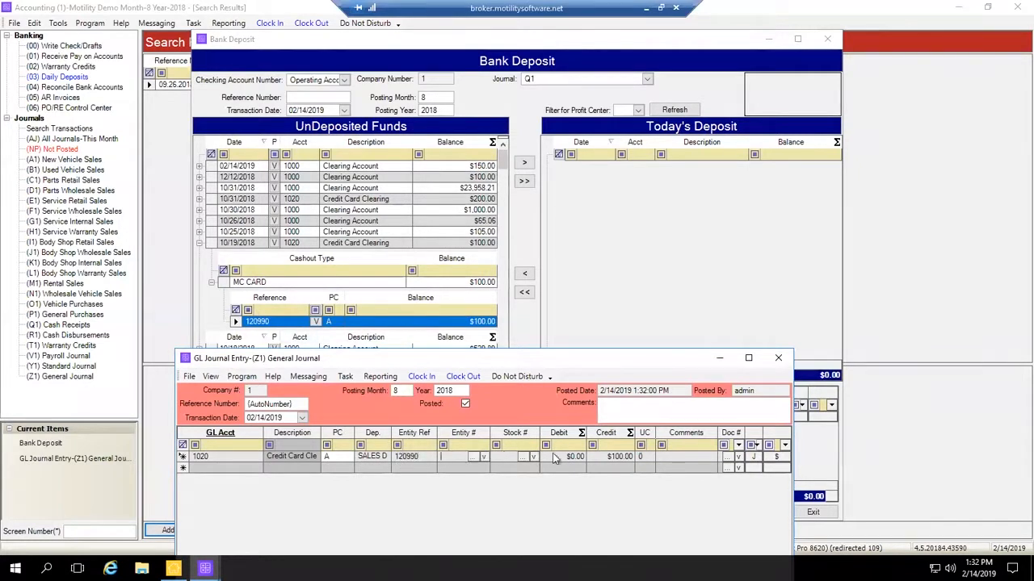
- Start a second line and list the GL accounts filtered to account type RE
click(232, 469)
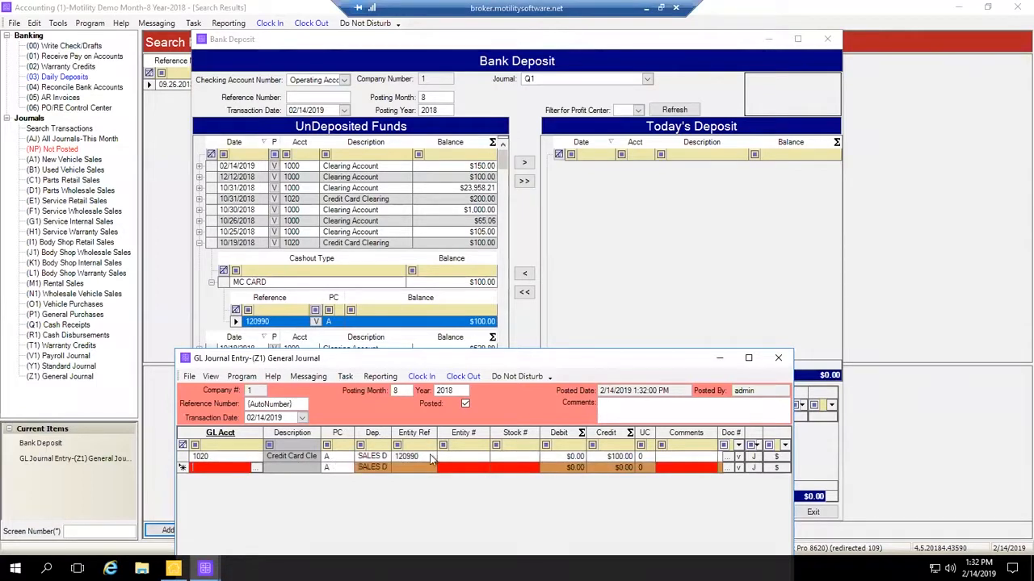
click(256, 474)
click(662, 337)
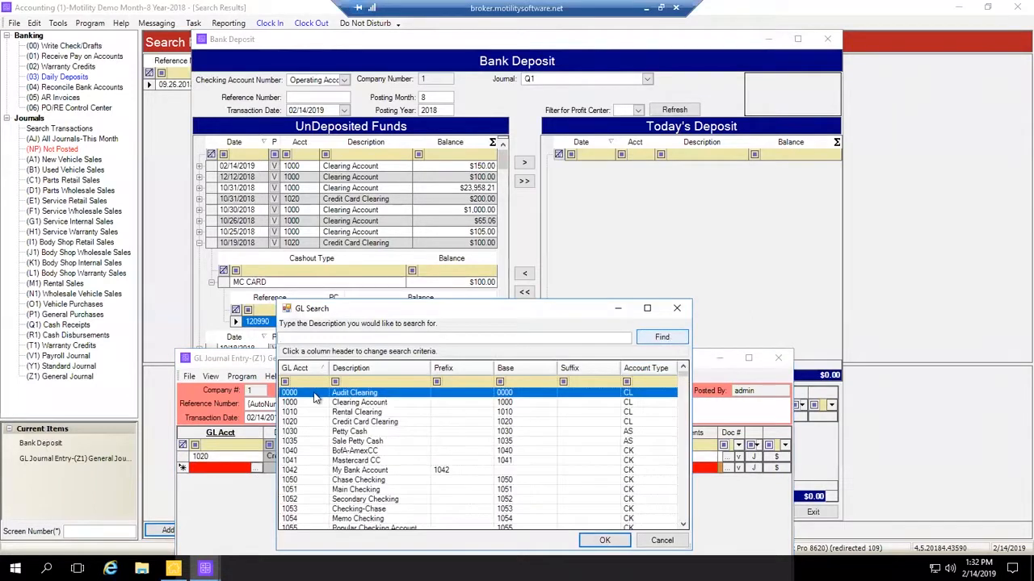
click(645, 381)
text(RE)
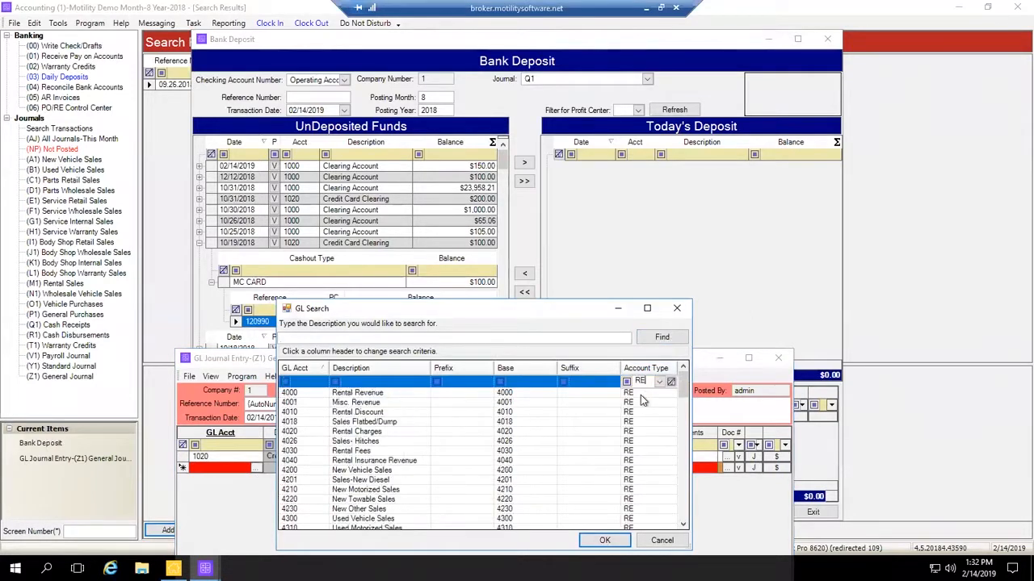
- Find revenue account 4530 Part Sales - Warranty Service and assign it to the second journal line
click(370, 461)
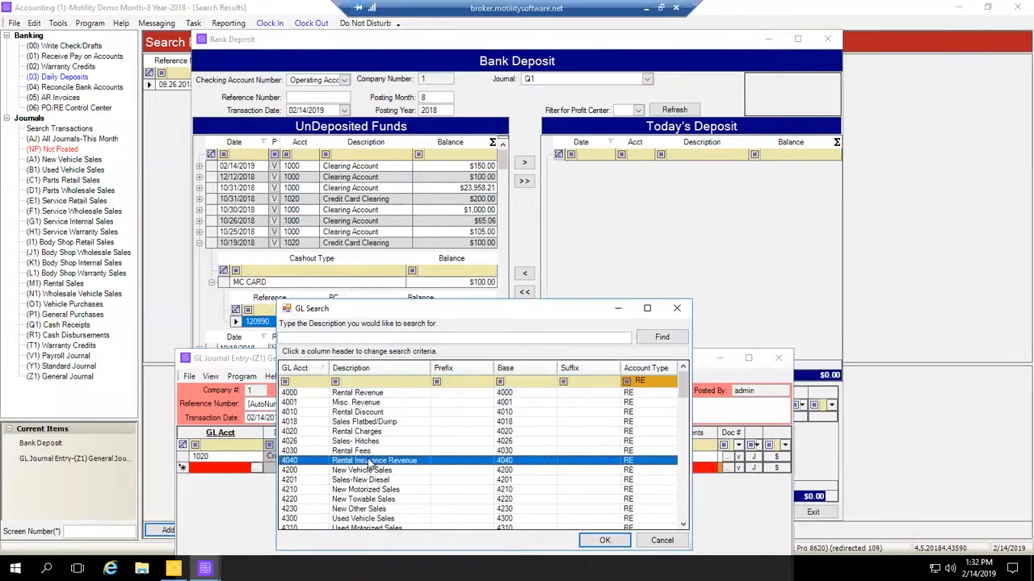
scroll(372, 467, down, 10)
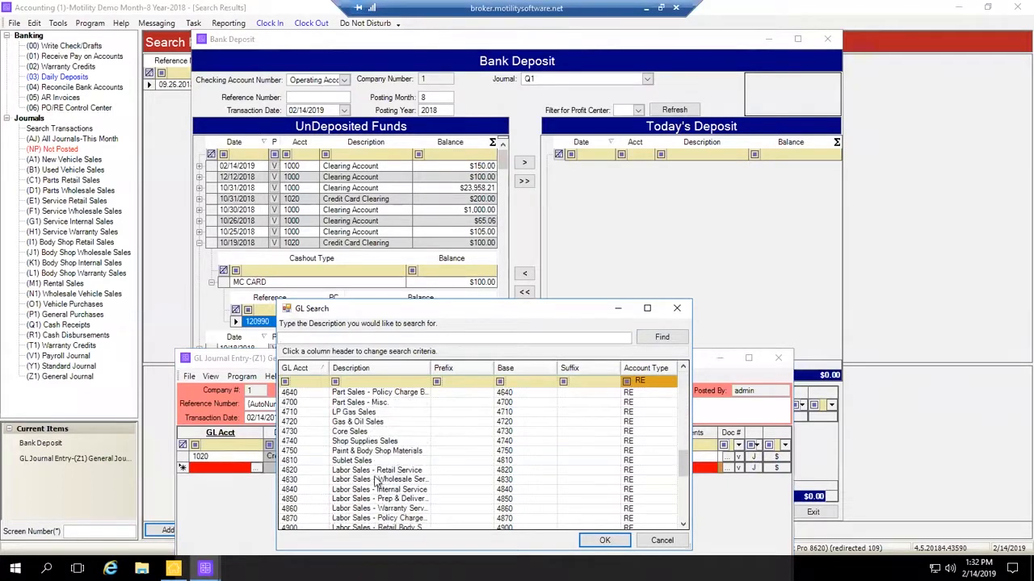
scroll(376, 482, up, 3)
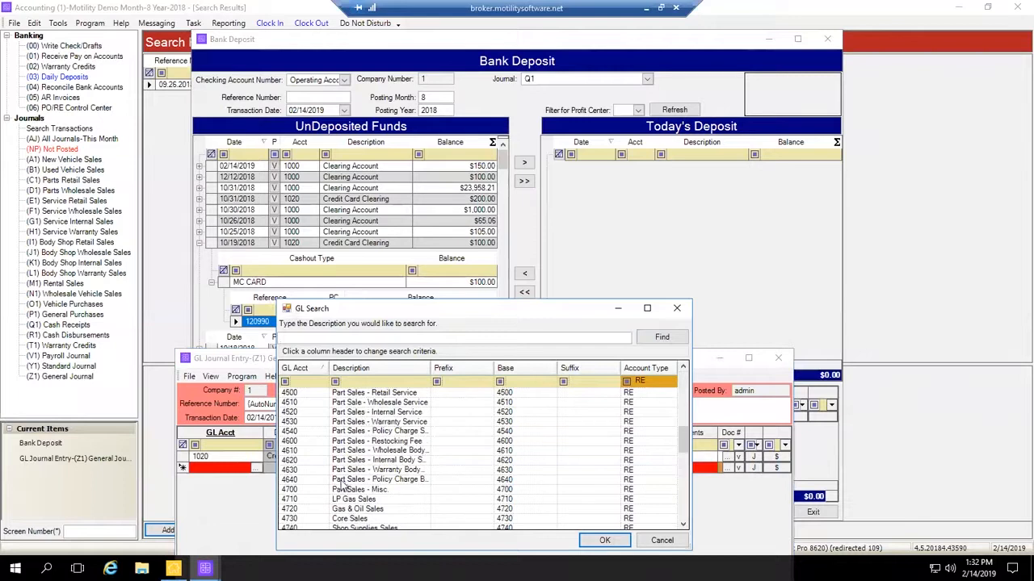
scroll(343, 484, down, 2)
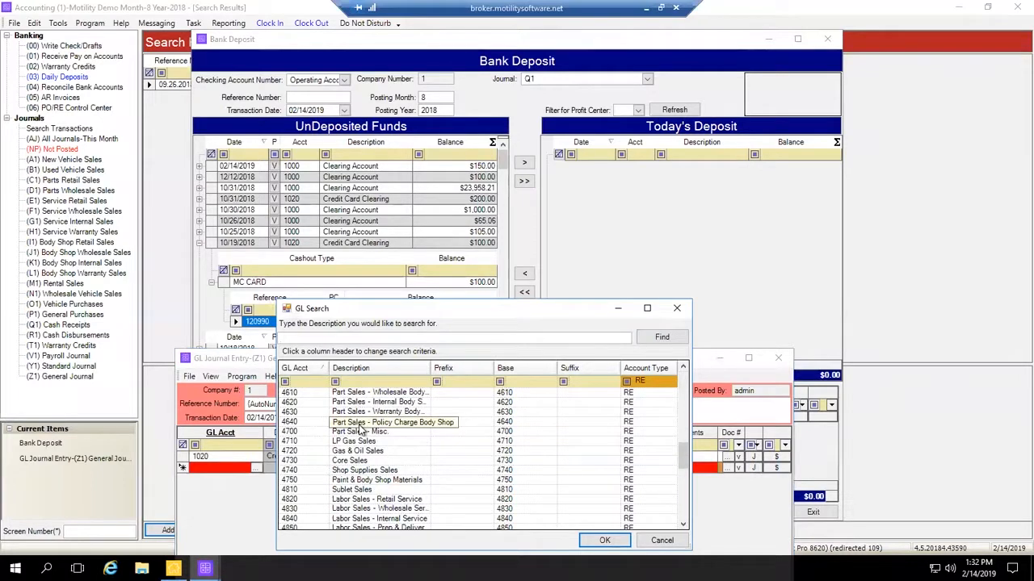
scroll(375, 428, down, 1)
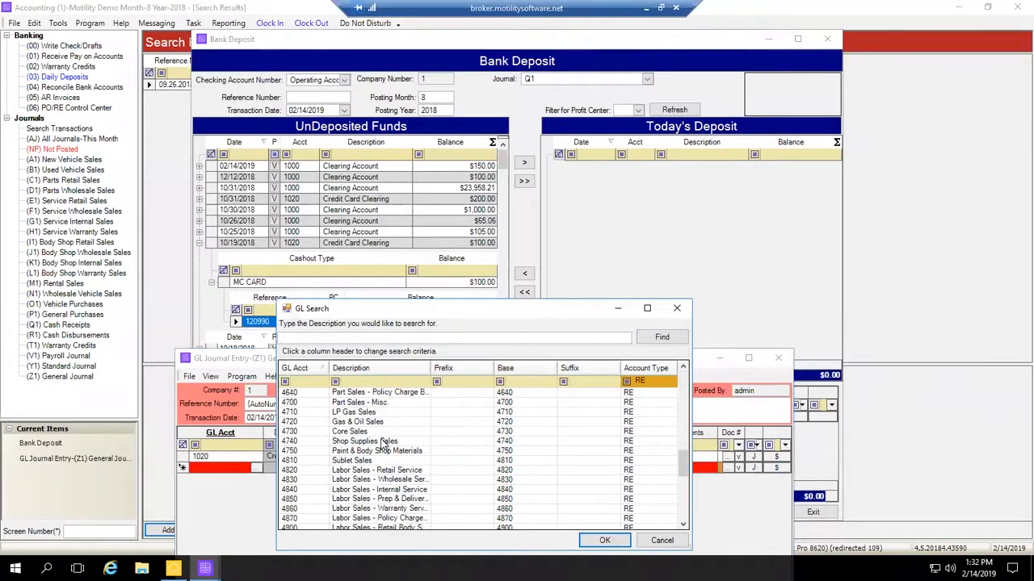
scroll(387, 451, up, 2)
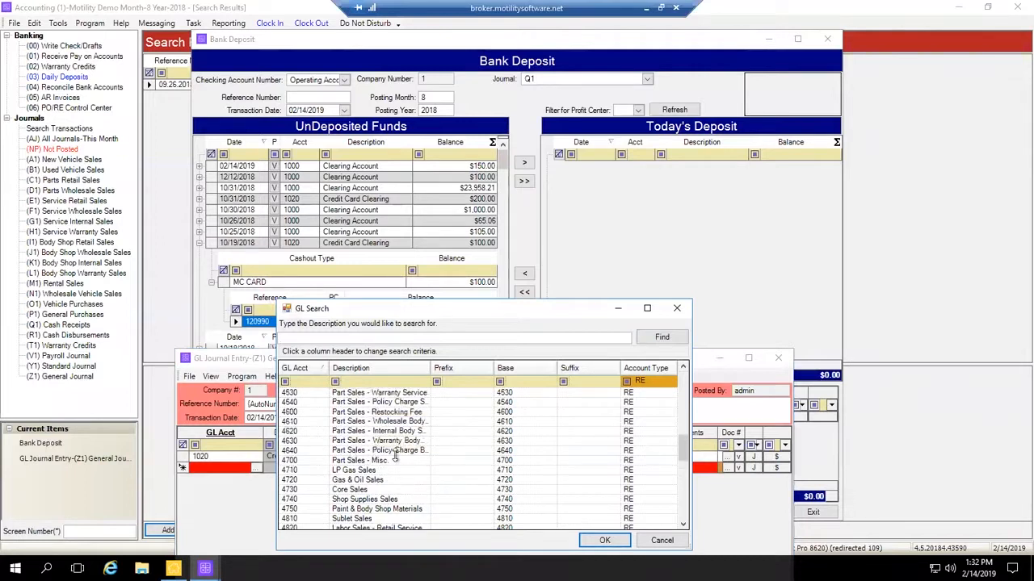
scroll(396, 456, up, 1)
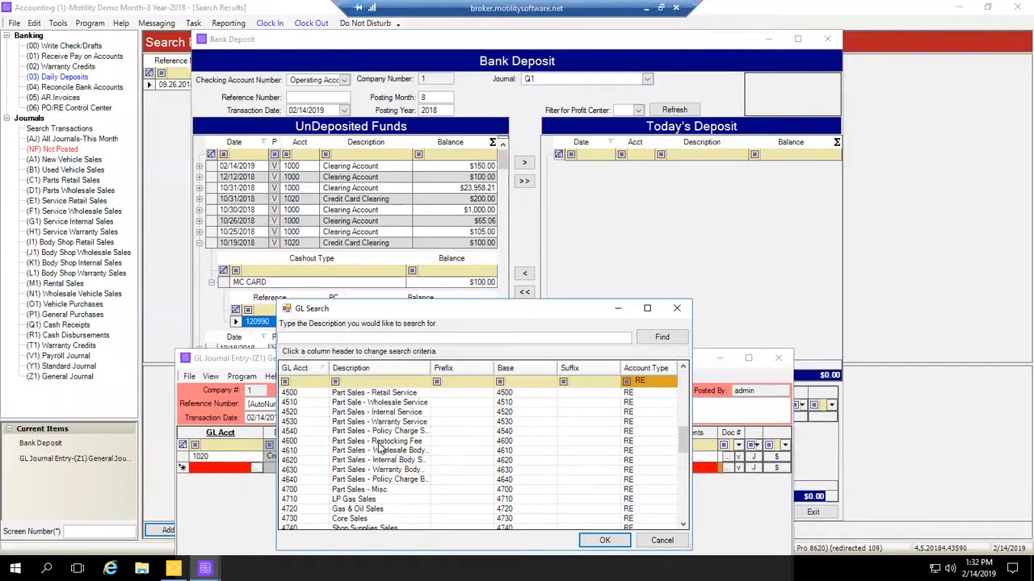
scroll(383, 448, up, 1)
click(353, 453)
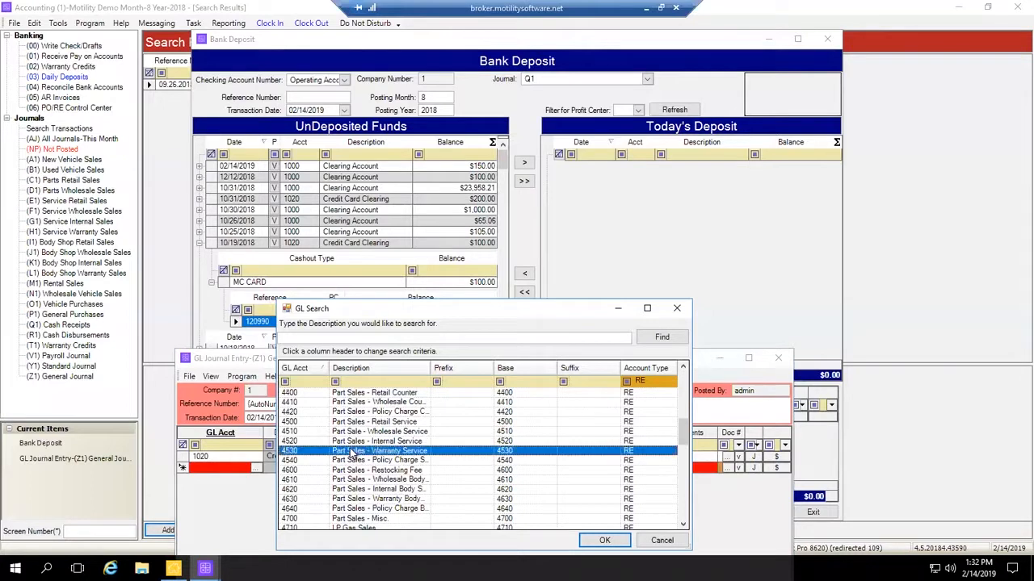
double_click(353, 452)
- Add a third line with GL account 4860, the warranty service labor sales account, found among the type RE accounts
click(221, 479)
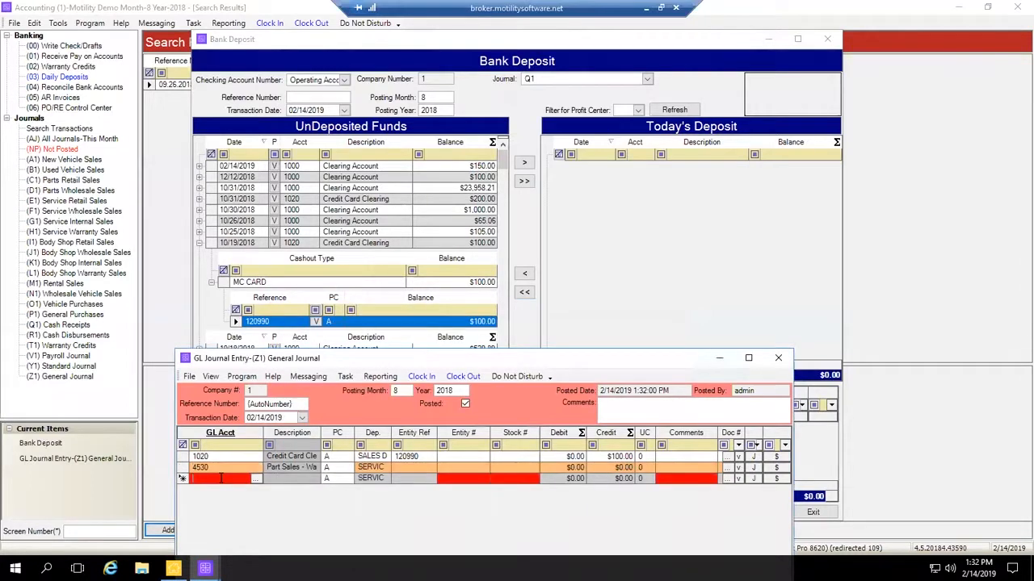
click(256, 480)
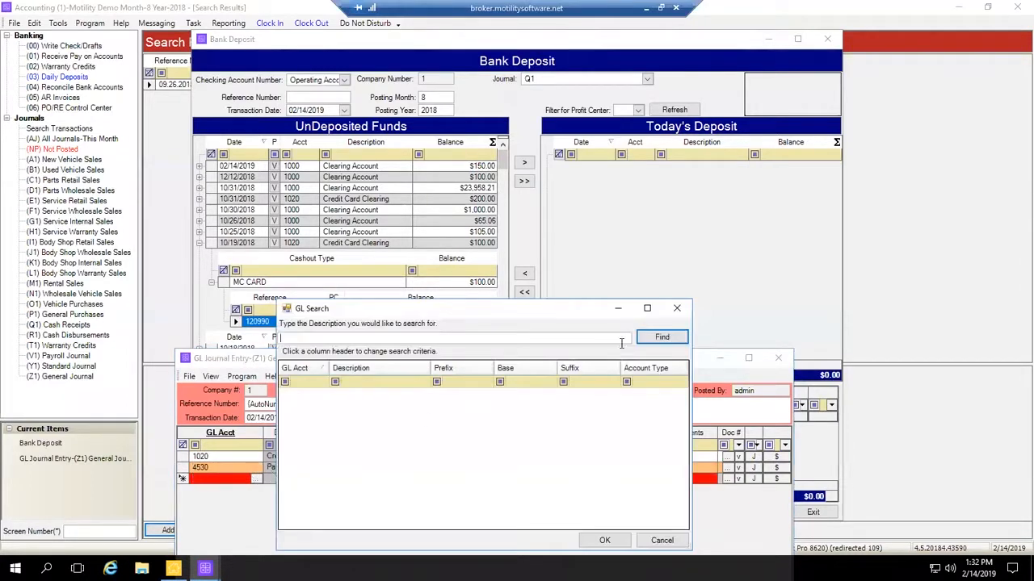
click(660, 338)
click(638, 382)
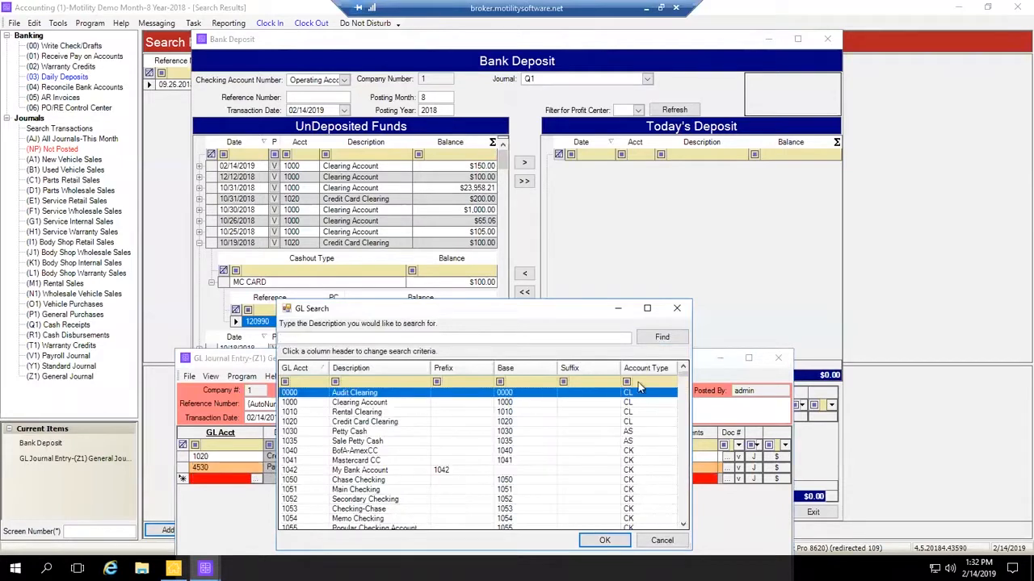
text(ere)
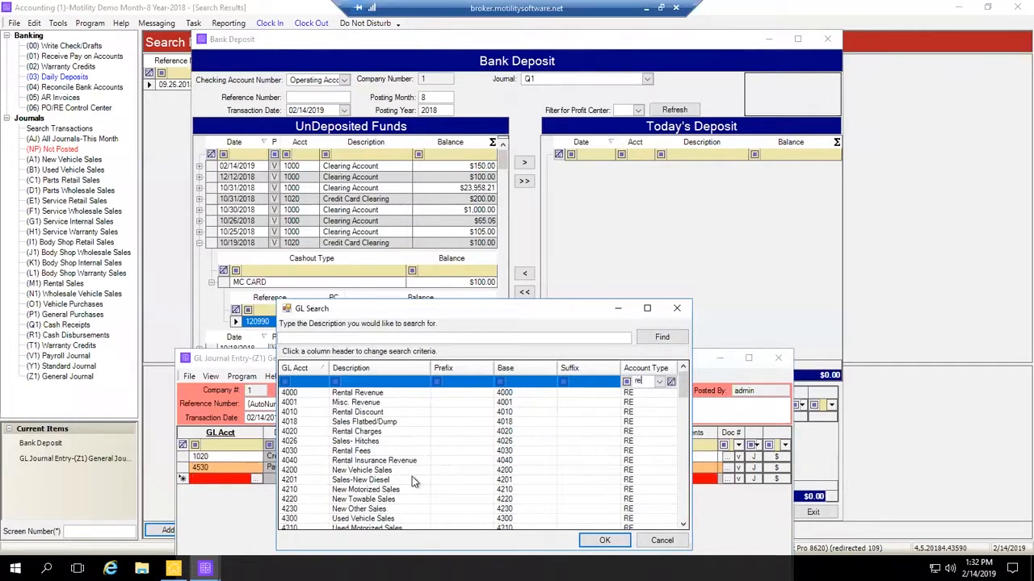
scroll(411, 476, down, 10)
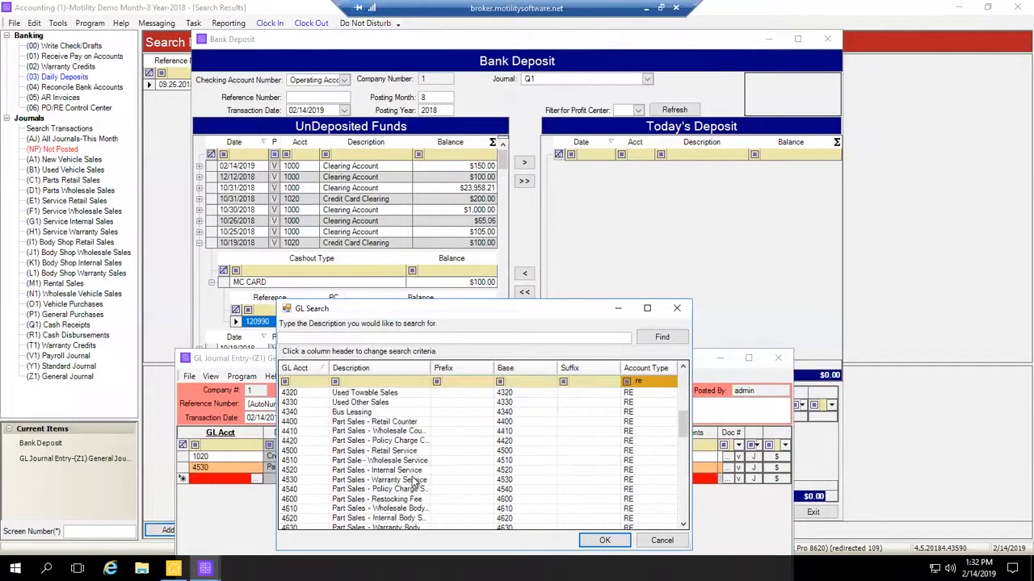
scroll(413, 481, down, 2)
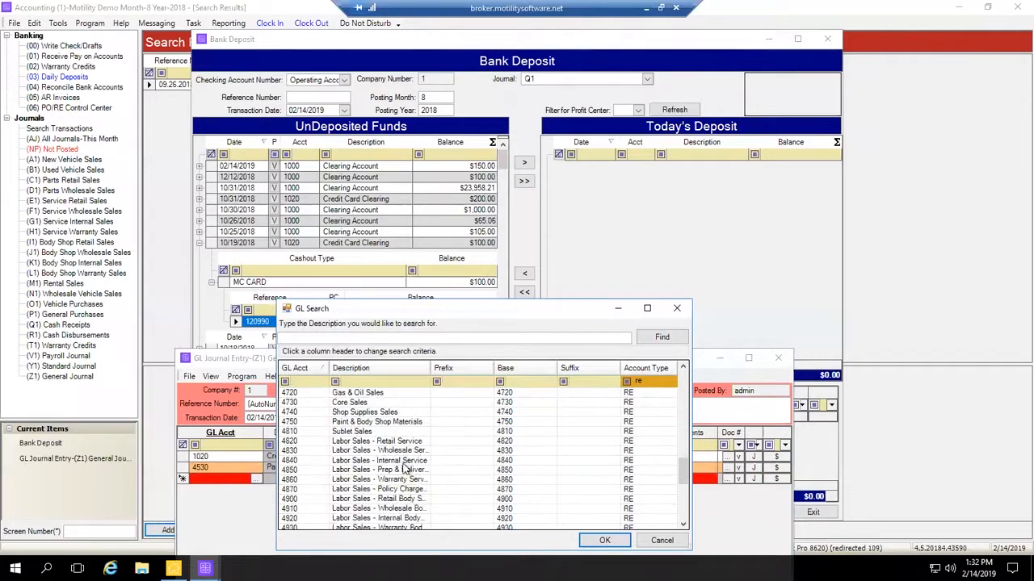
double_click(397, 482)
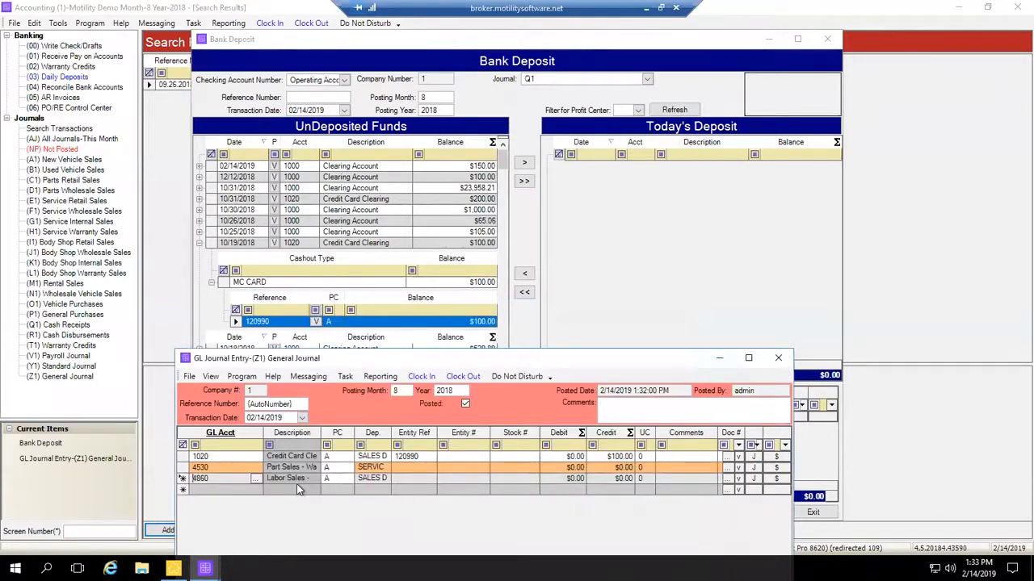
key(Tab)
- Enter a $50.00 debit on each of the 4530 and 4860 lines
click(571, 470)
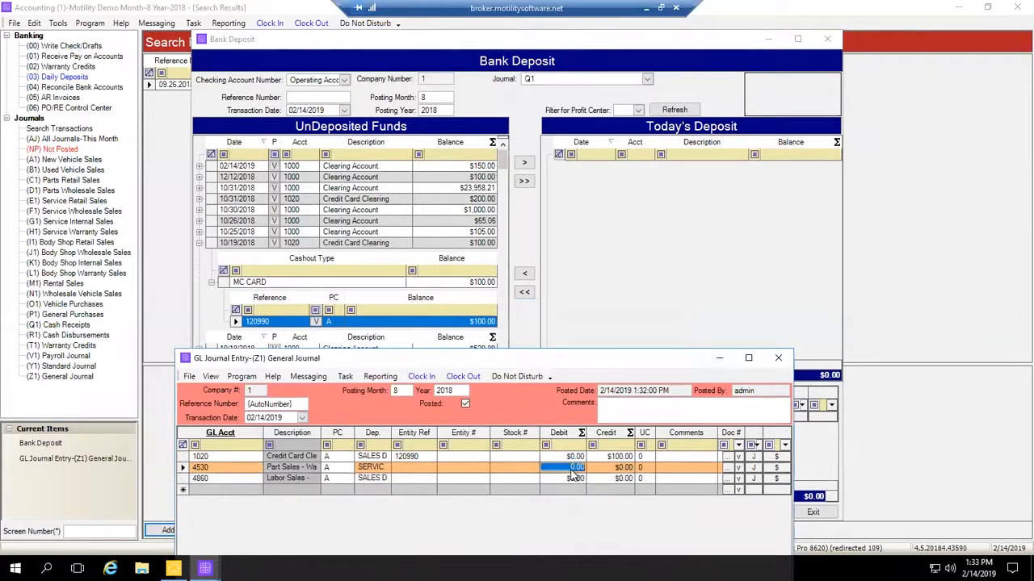
text(50)
click(578, 478)
text(5)
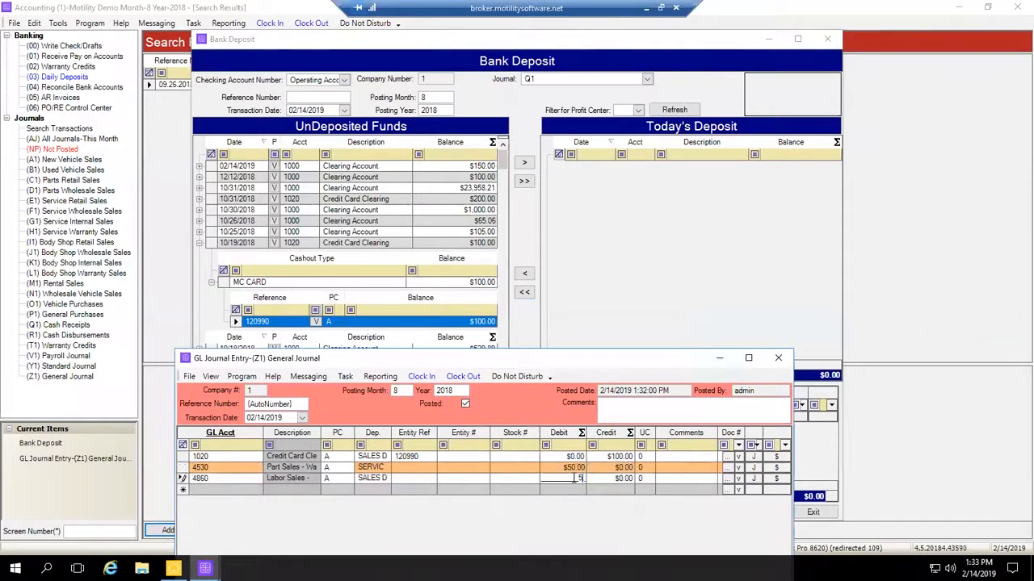
text(0)
key(Tab)
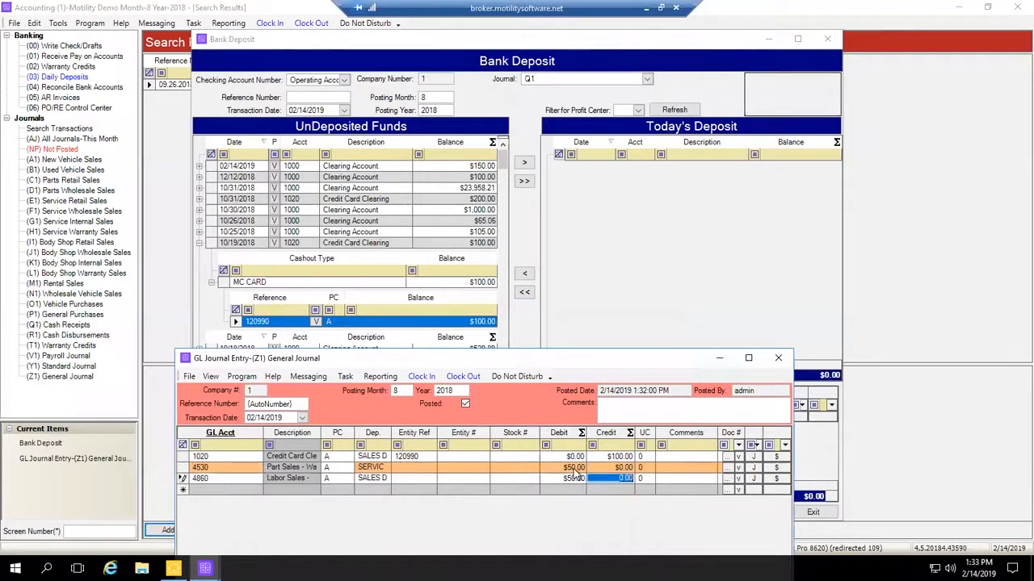
- Bring the whole journal entry into view and set its transaction date to 10/26/2018 and posting month to 10
drag(549, 358, 572, 245)
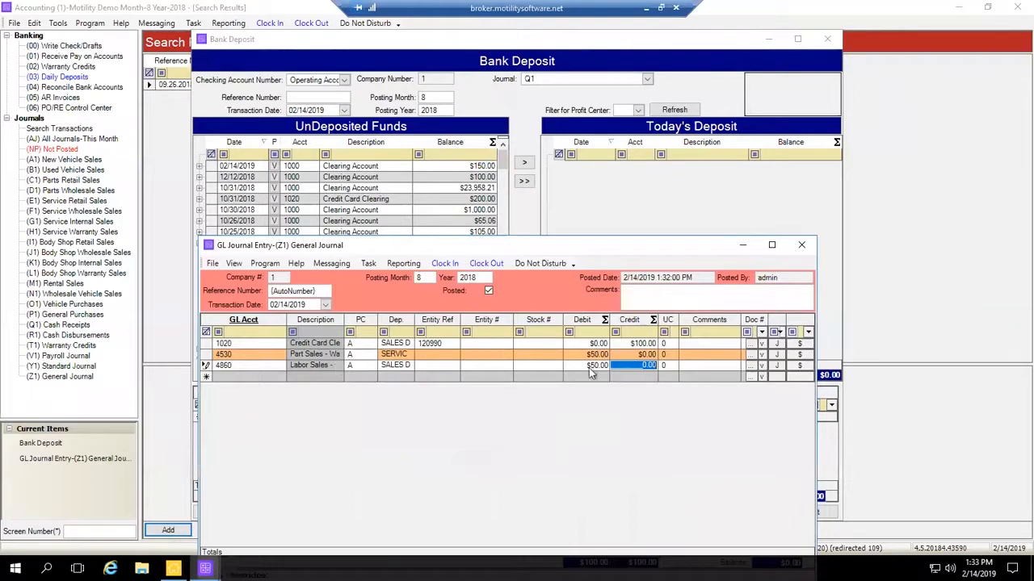
drag(625, 248, 627, 175)
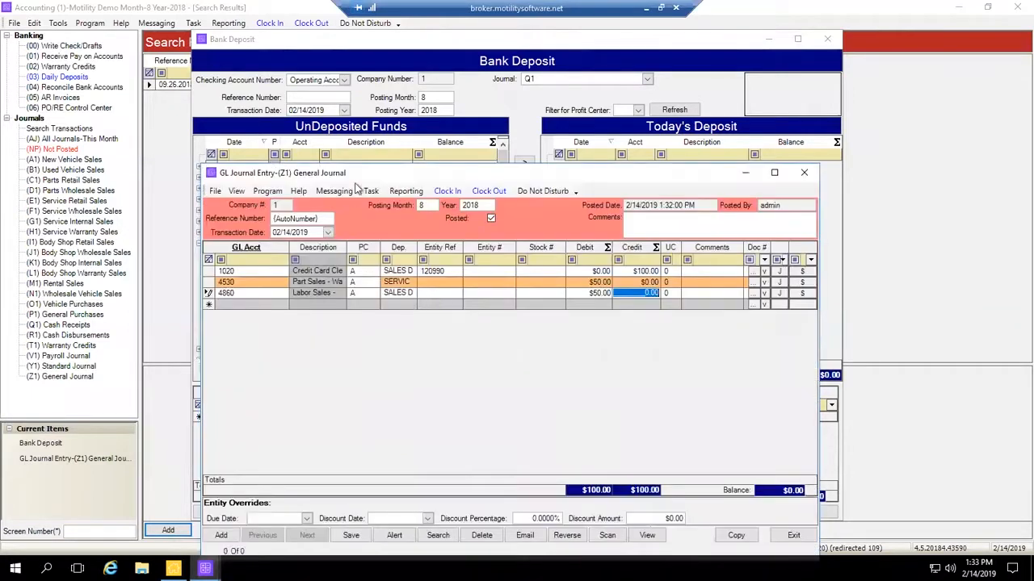
click(328, 232)
click(201, 253)
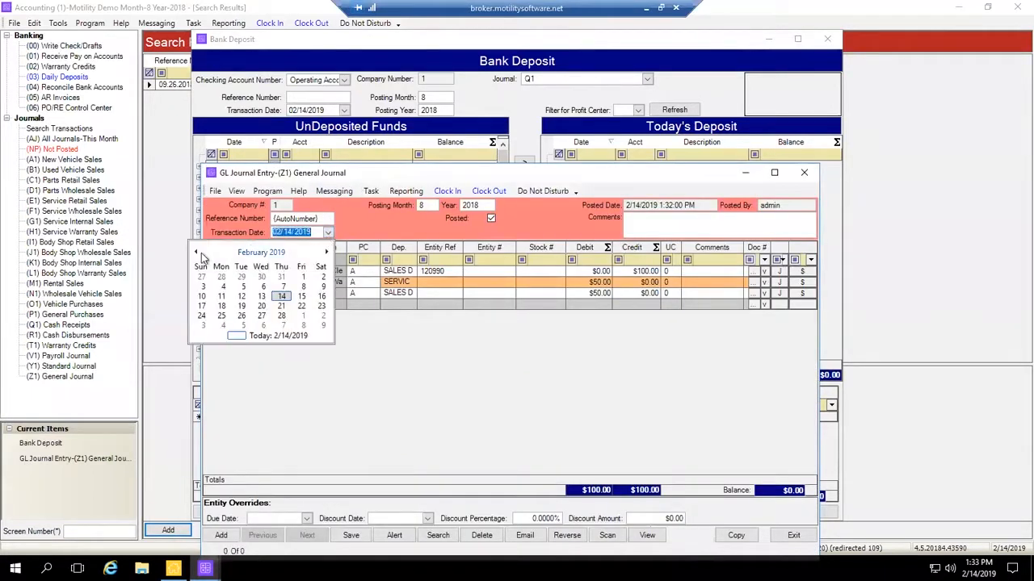
click(201, 253)
click(201, 253)
click(202, 253)
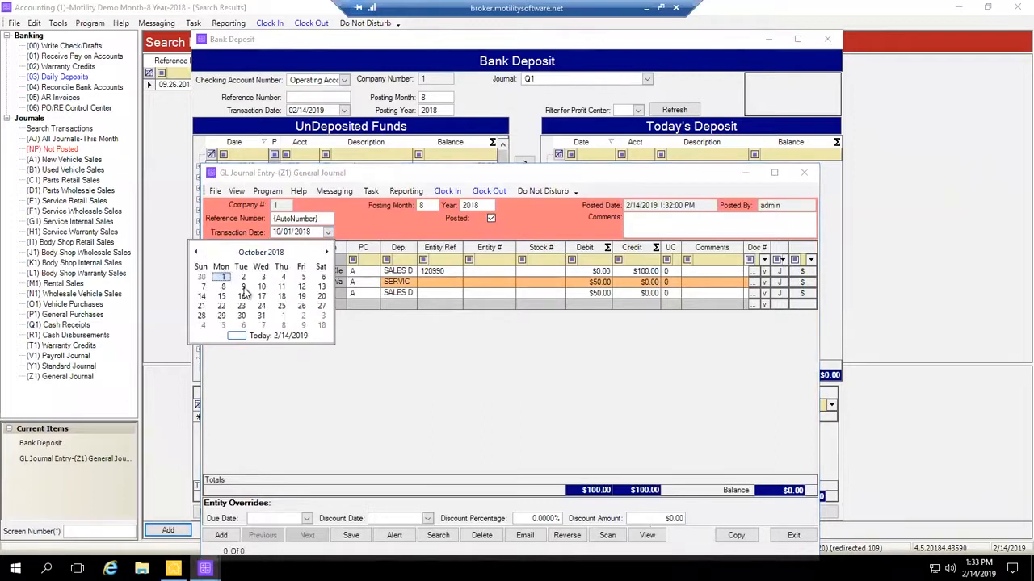
click(301, 306)
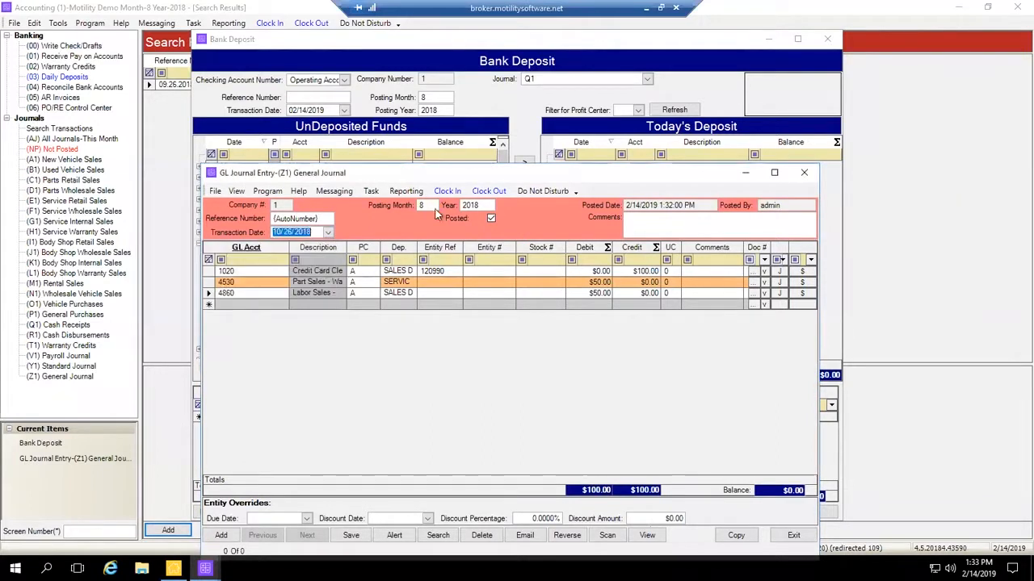
key(Tab)
text(10)
key(Tab)
- Set the reference number to Correction followed by the line's Entity Ref number, and save and close the journal entry
text(Cor)
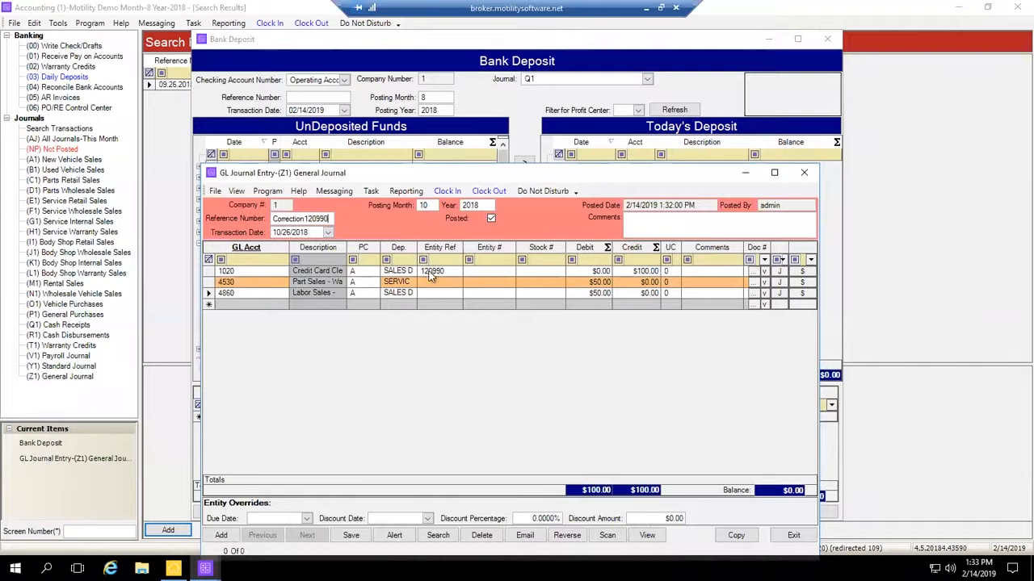
click(350, 536)
click(804, 173)
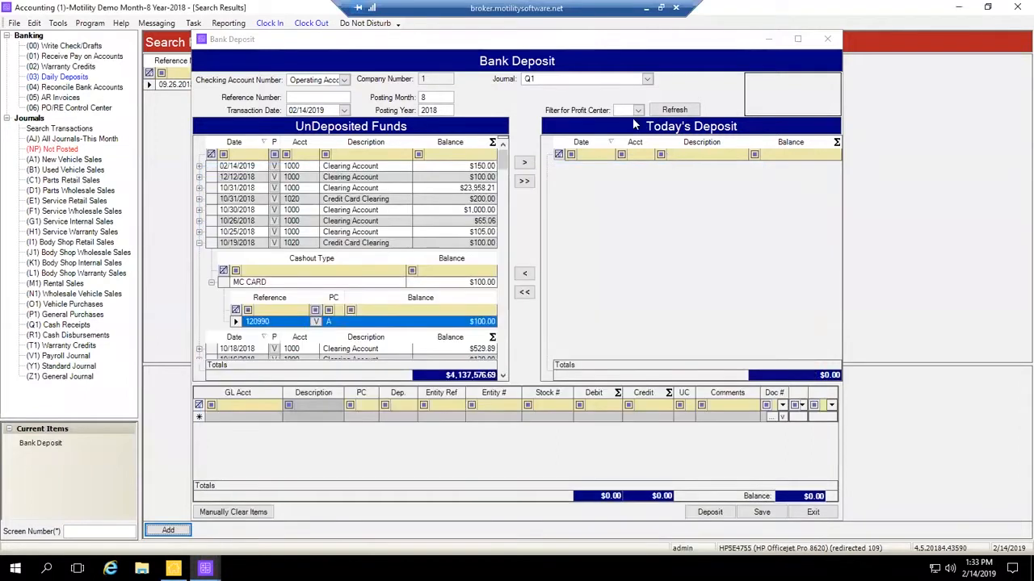
- Refresh the undeposited funds and expand the 10/19/2018 Credit Card Clearing row down to its MC CARD reference
click(674, 109)
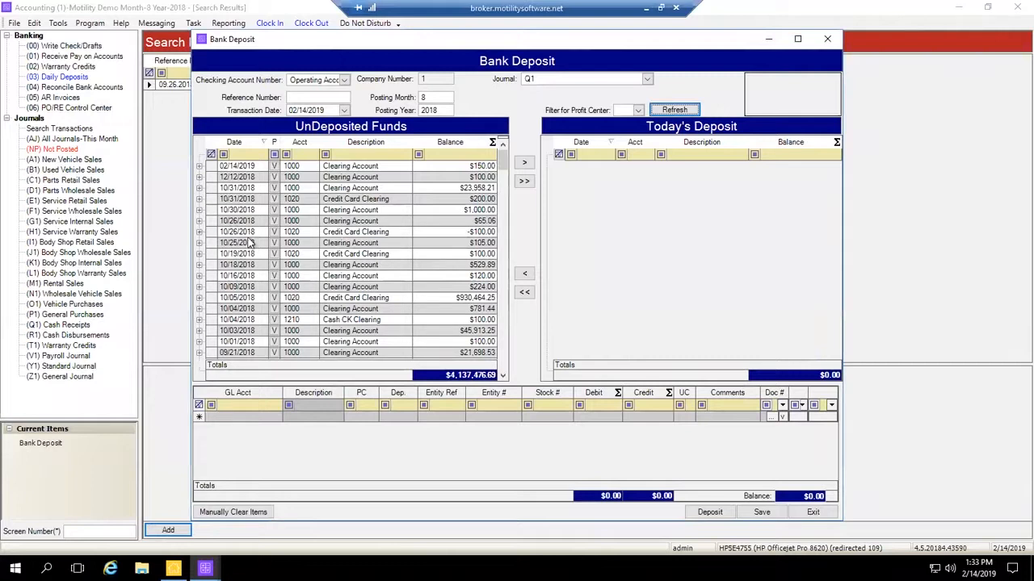
click(200, 254)
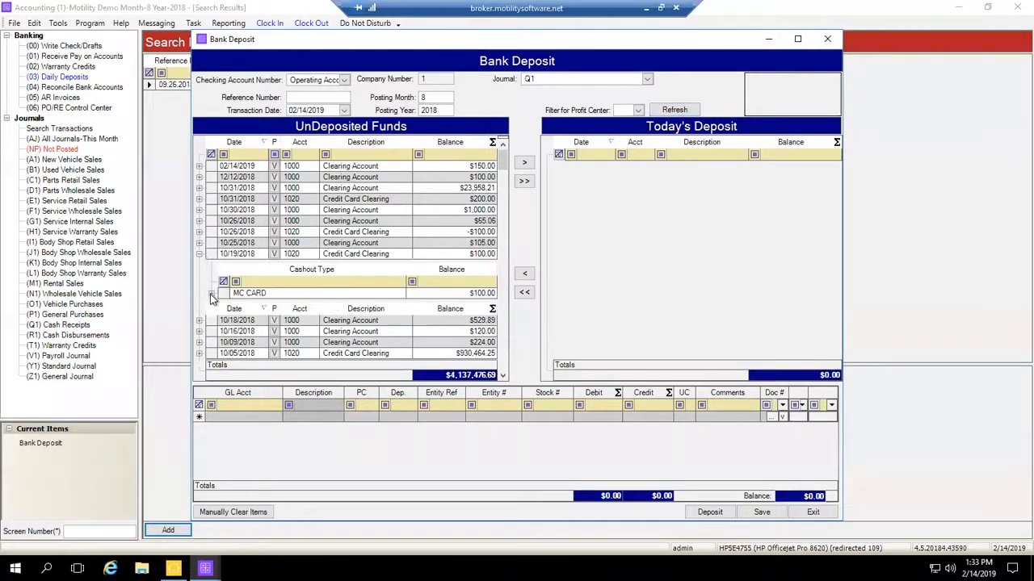
click(212, 293)
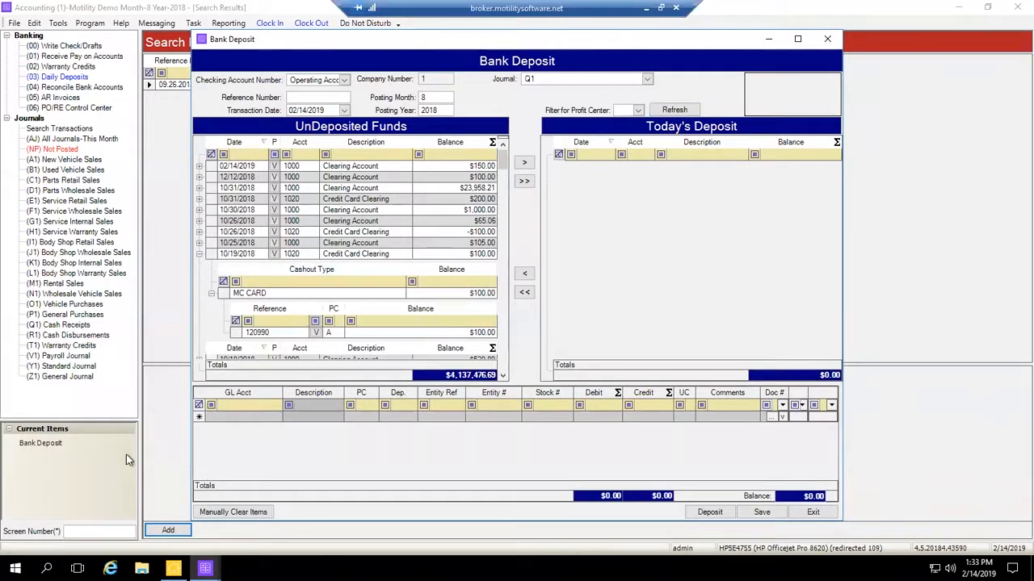
- Look up the posted correction journal entry by its reference number and open it from the search results
click(85, 532)
text(rCons)
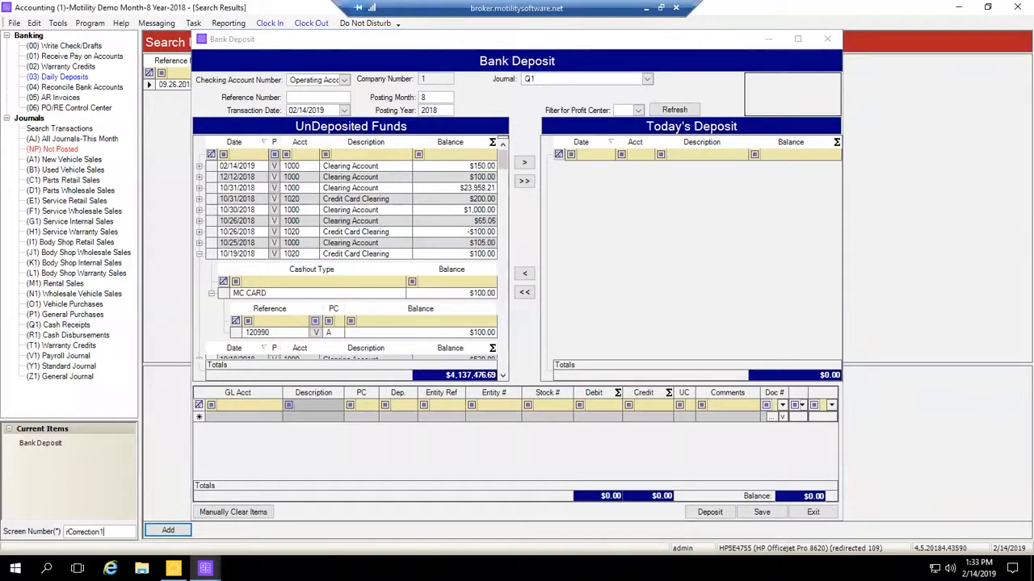
key(Return)
drag(493, 41, 479, 118)
click(710, 85)
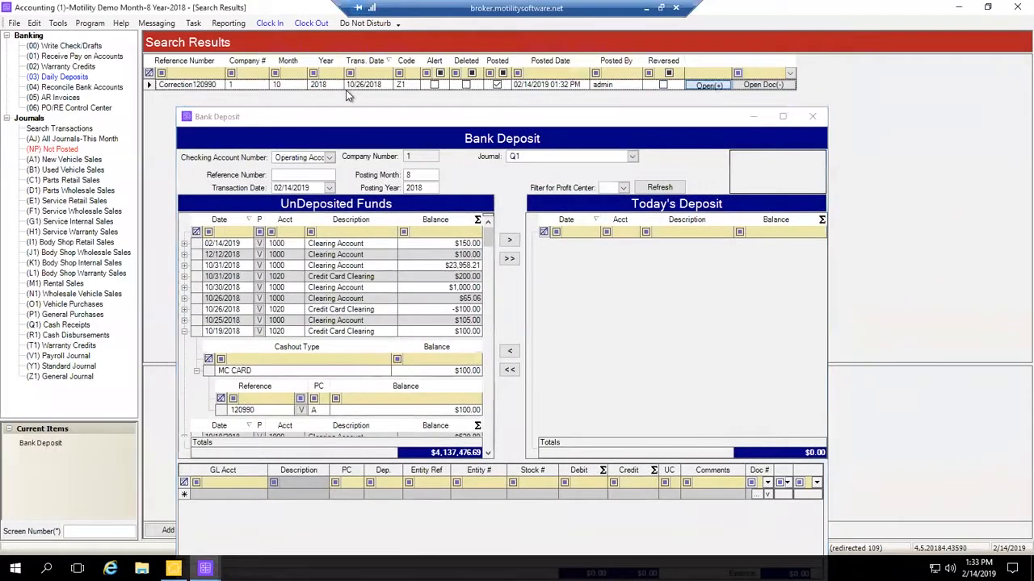
- Set the correction entry's transaction date to 10/19/2018 and save the entry
click(126, 102)
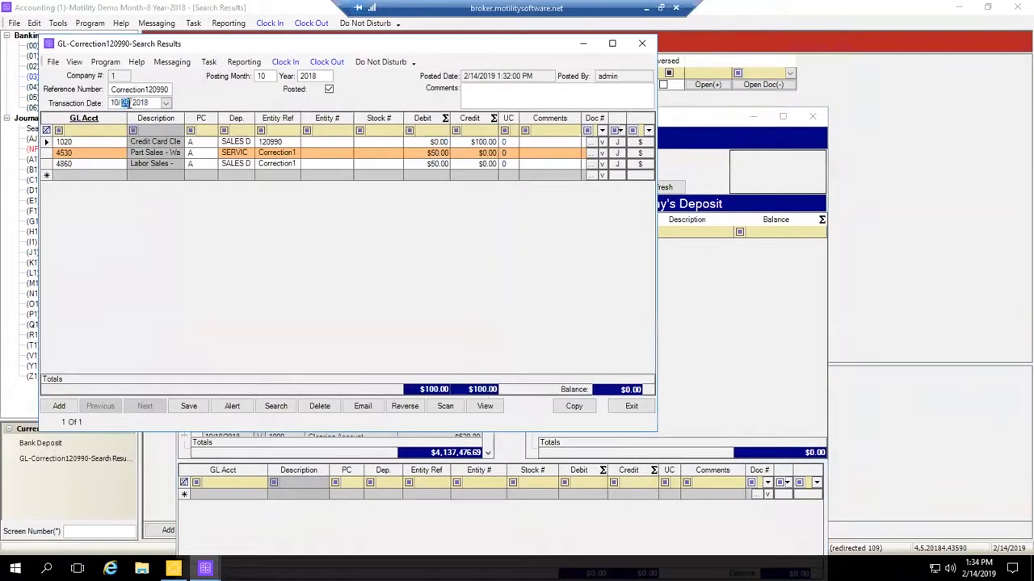
text(19)
click(184, 408)
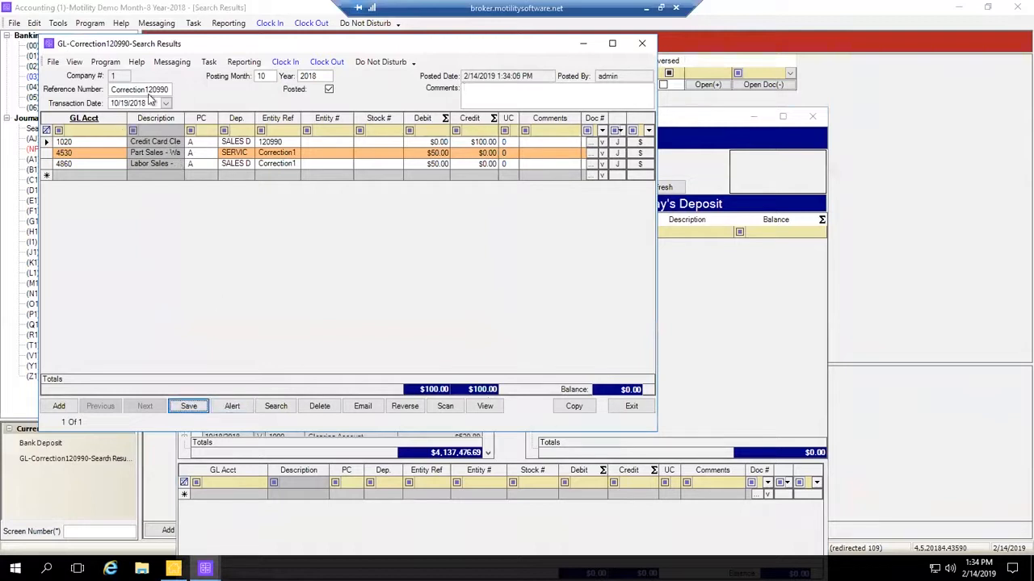
- Refresh the undeposited funds and examine the cashout types under the 10/19/2018 Credit Card Clearing row
click(658, 188)
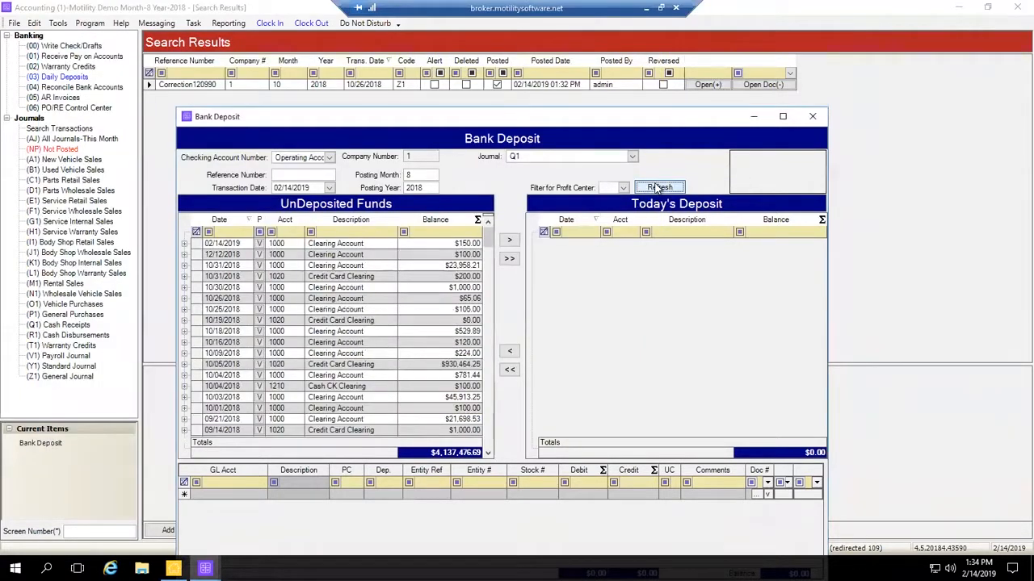
click(197, 321)
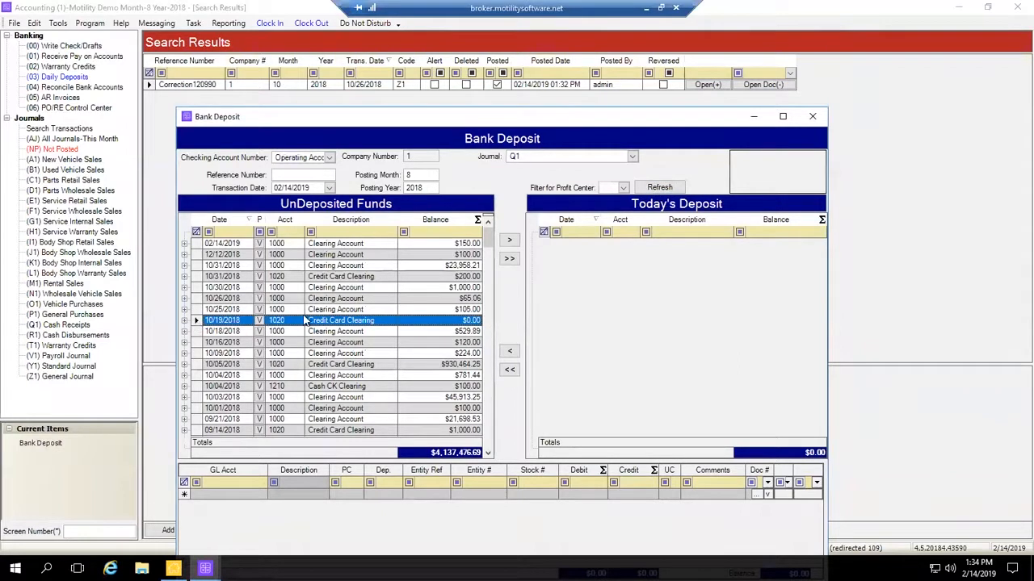
click(184, 321)
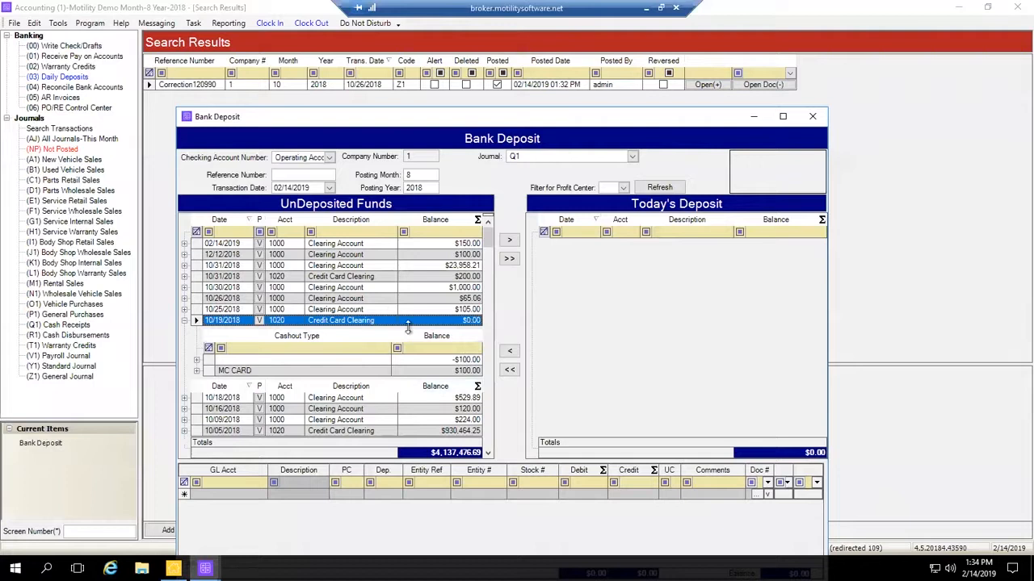
click(184, 321)
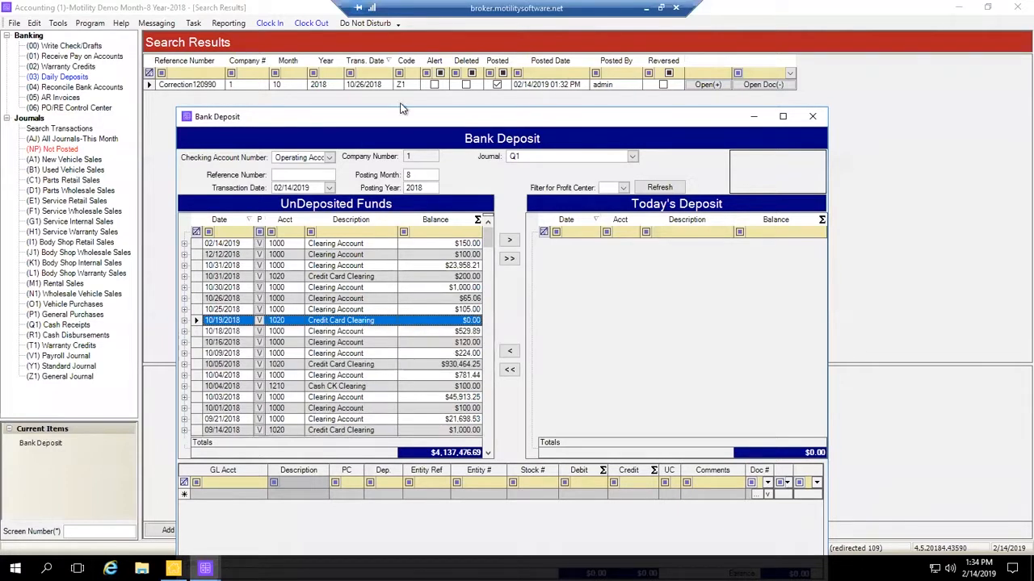
- Add the 10/19/2018 Credit Card Clearing row to today's deposit and try to save it without a reference number
drag(399, 116, 394, 31)
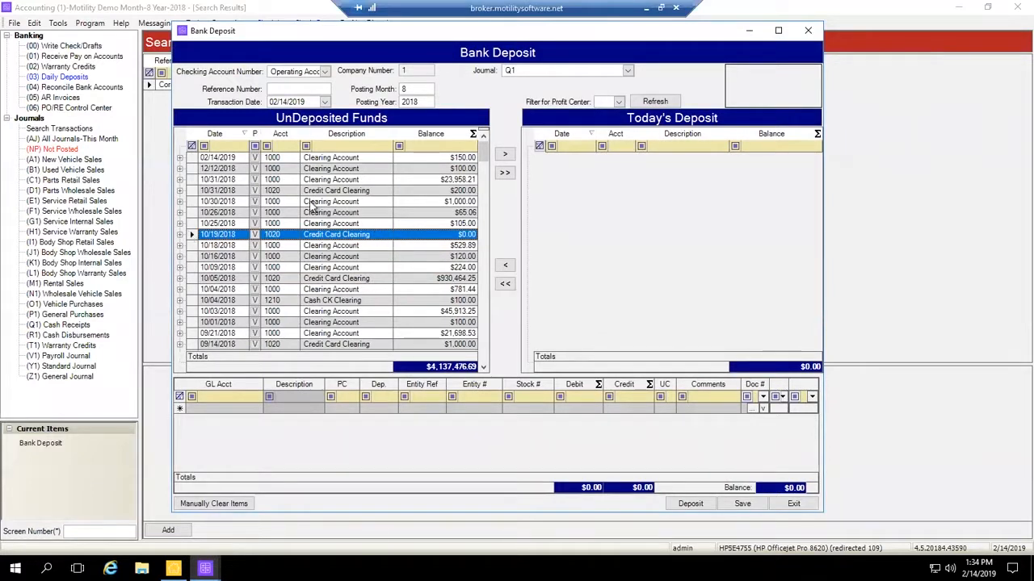
click(505, 155)
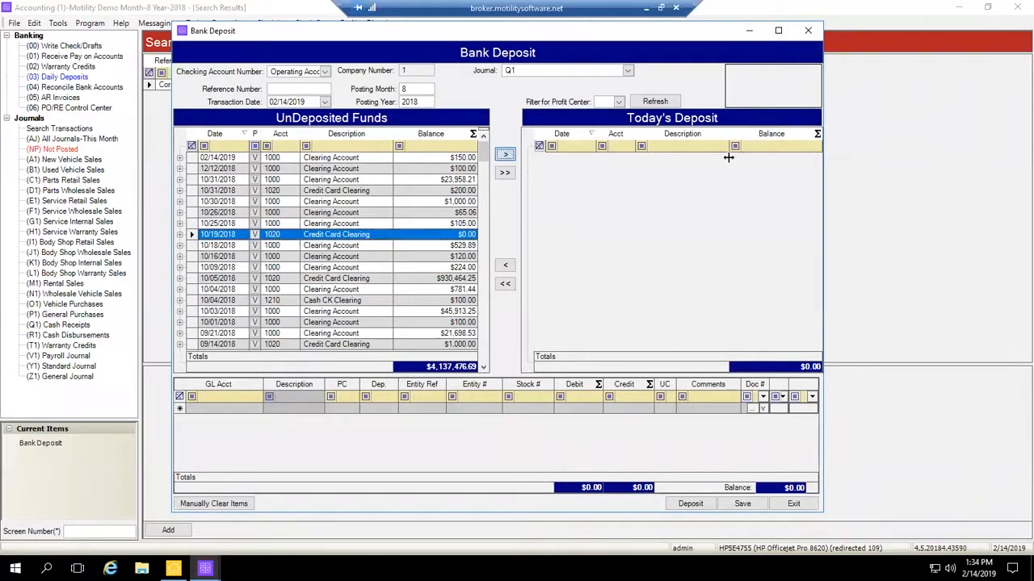
click(741, 504)
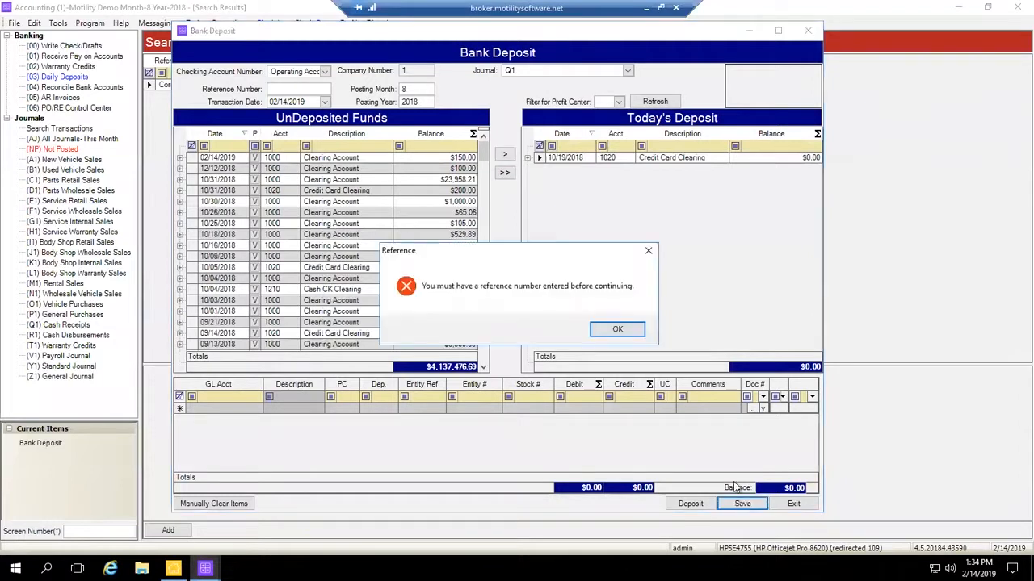
click(618, 327)
- Try to save the deposit with a Correction reference number, transaction date 10/19/2018 and posting month 10
click(285, 90)
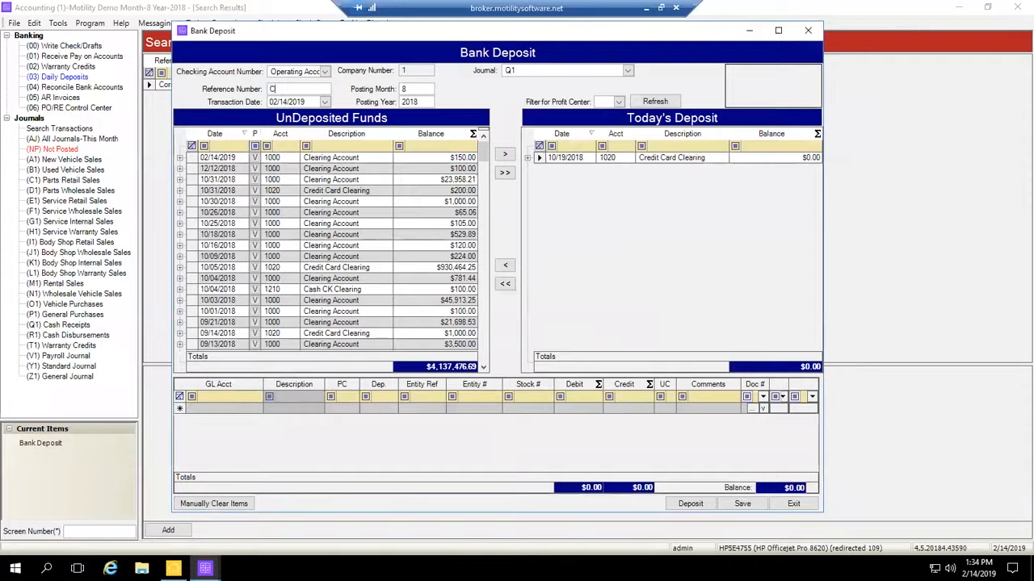
text(Correction120660)
key(Tab)
click(324, 101)
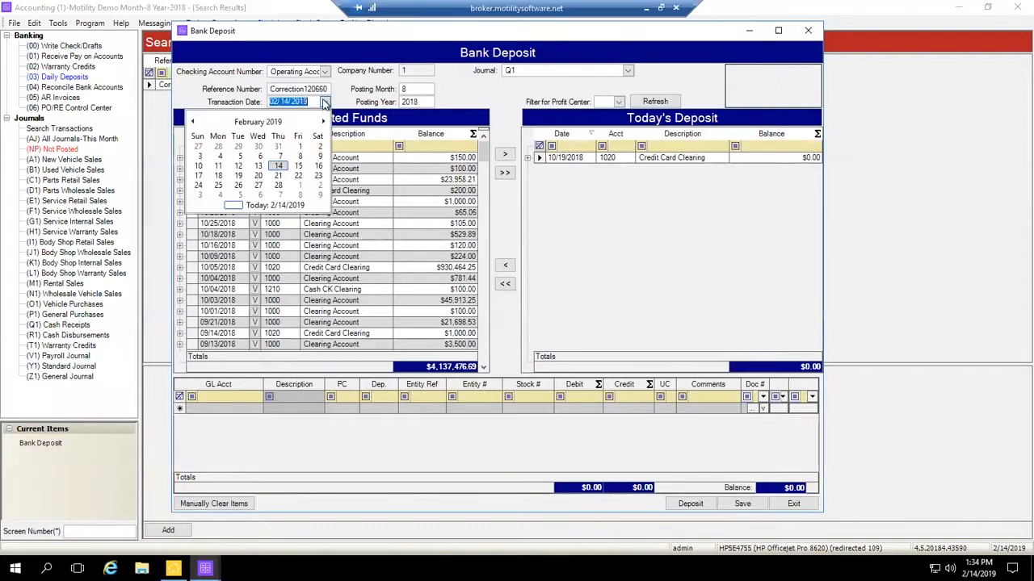
click(192, 121)
click(192, 121)
click(192, 121)
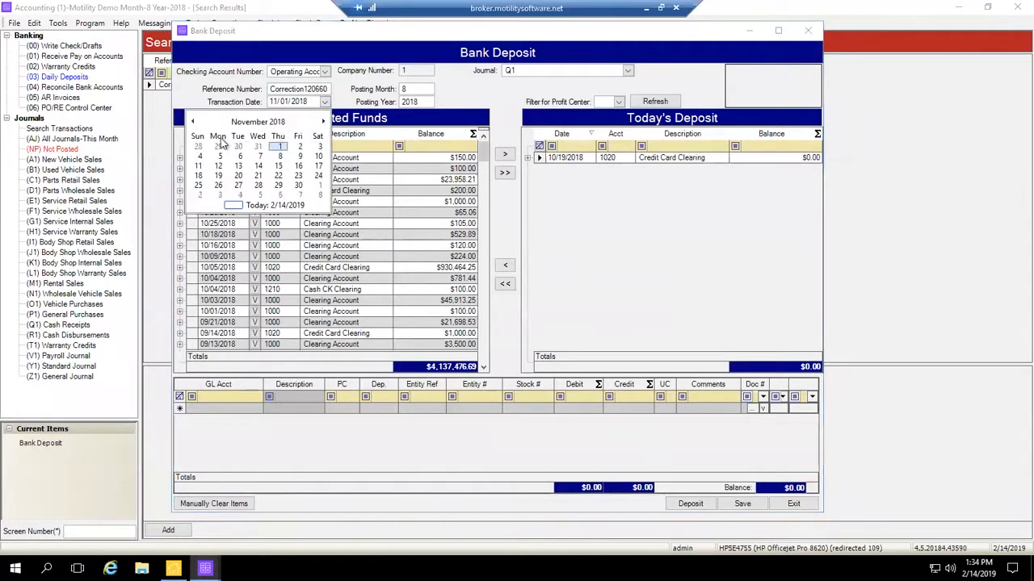
click(192, 121)
click(298, 165)
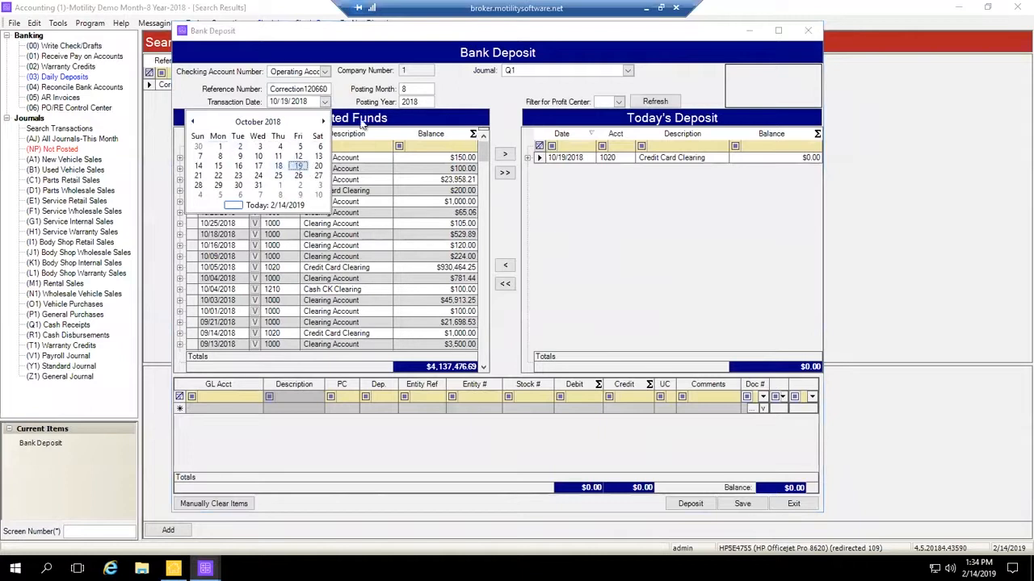
key(Tab)
key(Tab)
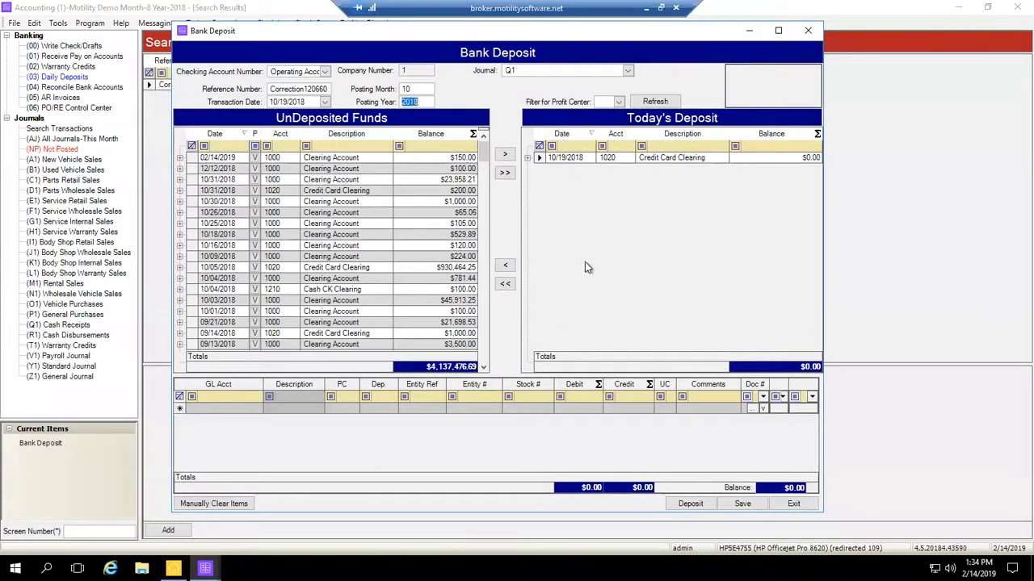
click(734, 505)
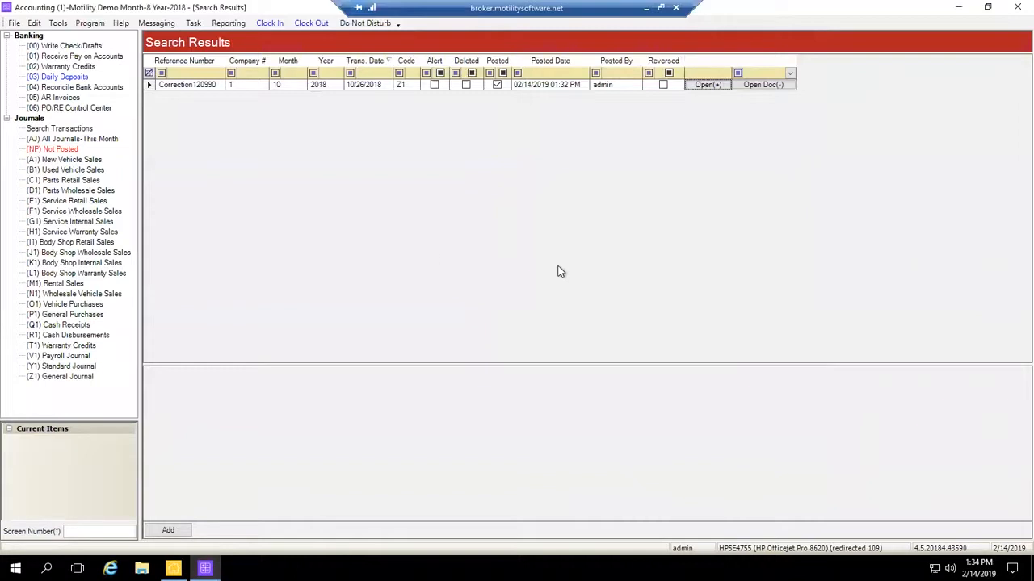
- Reopen the daily deposits and move the 10/19/2018 Credit Card Clearing row to today's deposit
click(64, 76)
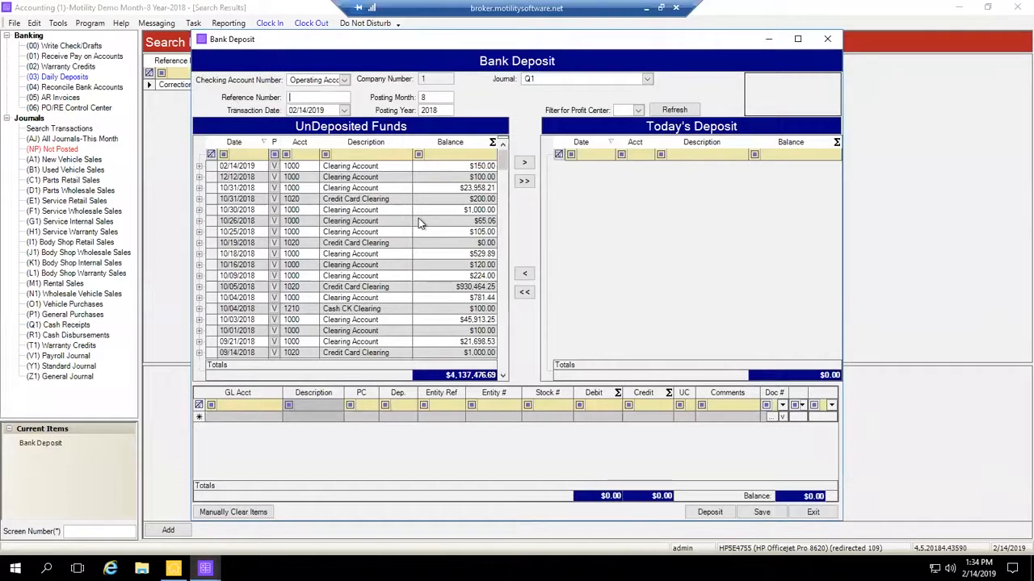
click(212, 243)
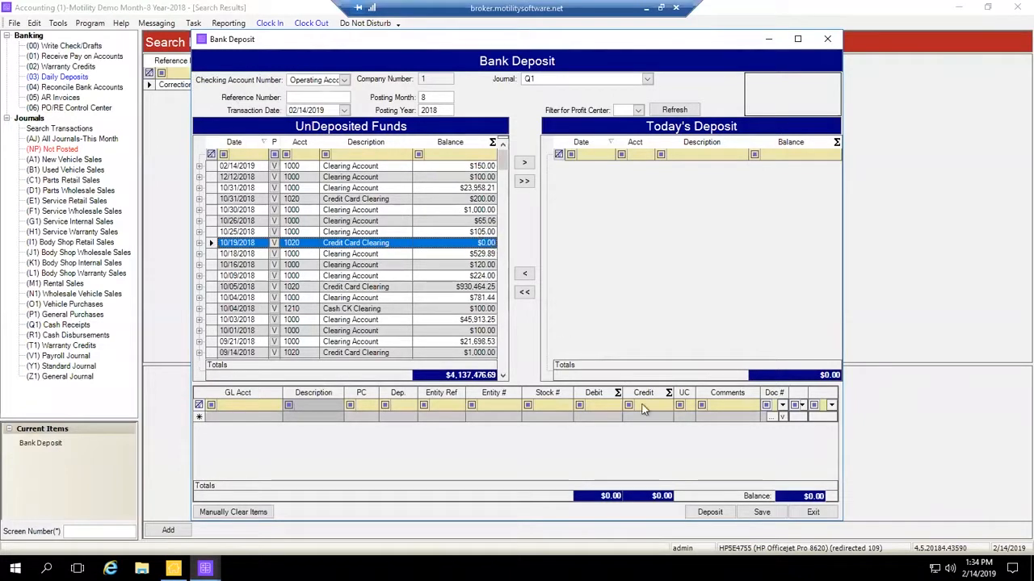
click(523, 162)
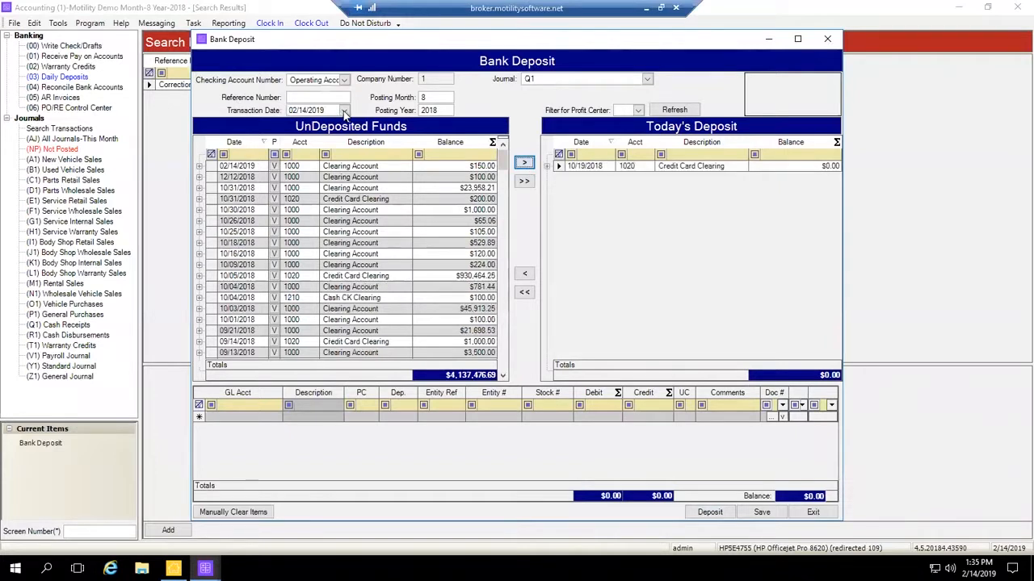
- Set the deposit's transaction date to 10/19/2018
click(344, 110)
click(214, 130)
click(214, 131)
click(216, 132)
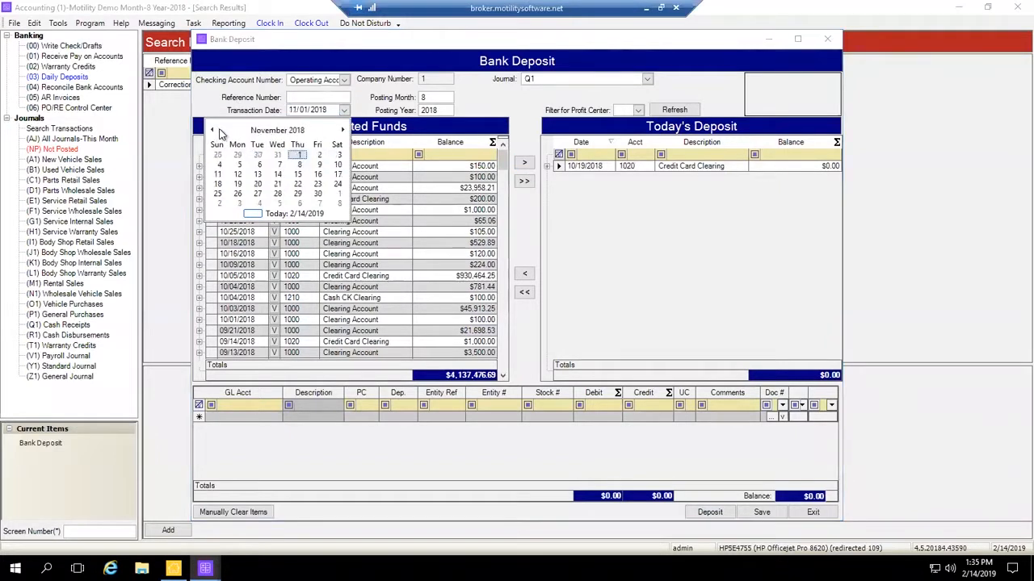
click(342, 132)
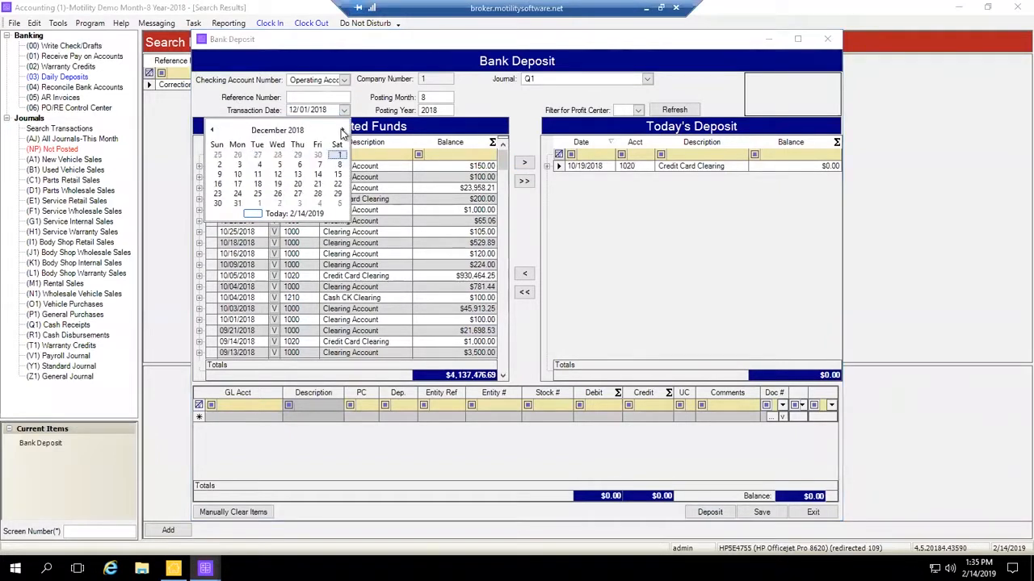
click(213, 131)
click(213, 131)
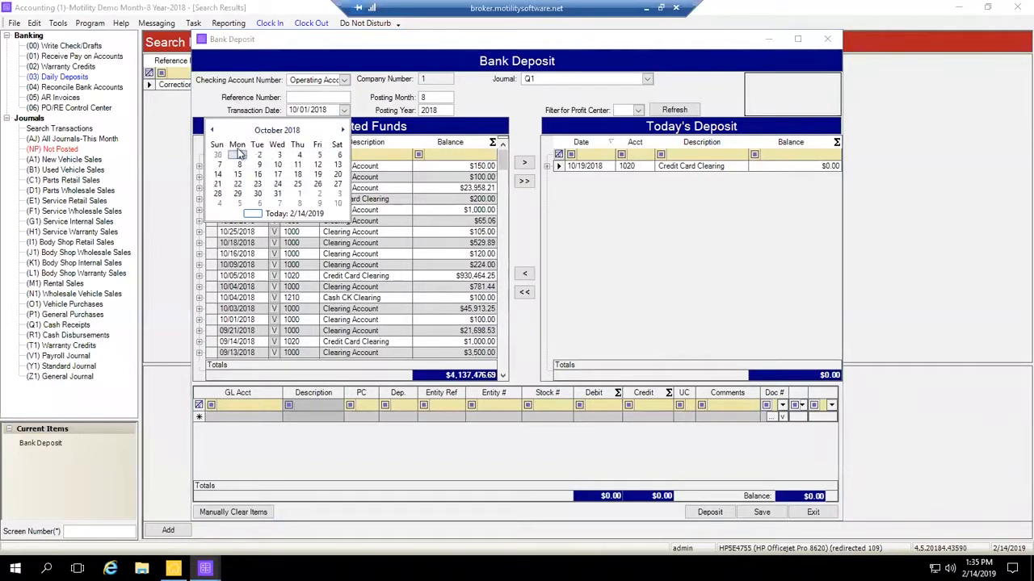
click(317, 174)
- Enter a reference number starting with Correction for the deposit and set its posting month to 10
click(317, 96)
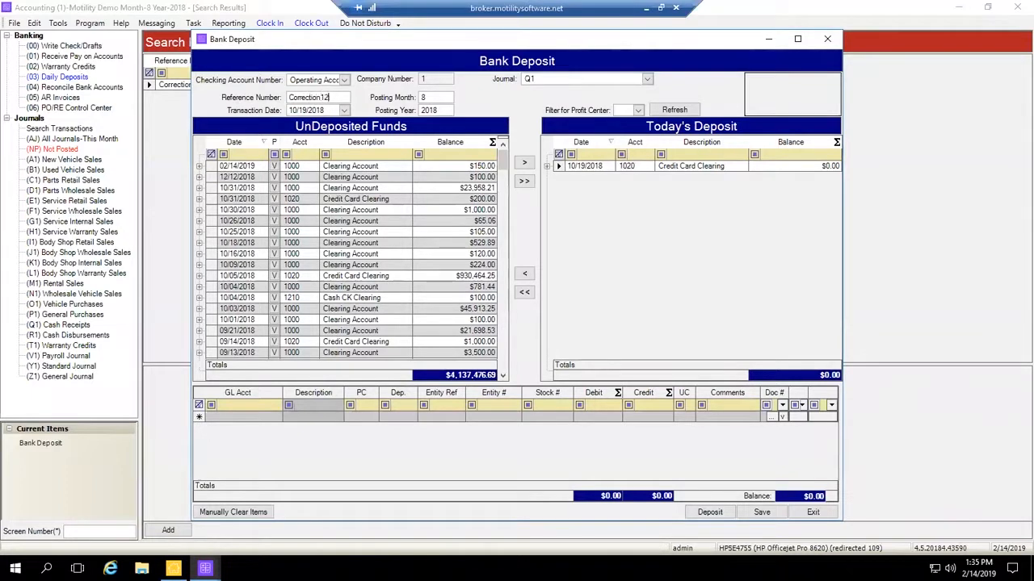
key(Tab)
key(Tab)
text(1)
text(0660)
- Generate the deposit's journal lines, review the 1051 and 1020 lines, and save the deposit
click(710, 514)
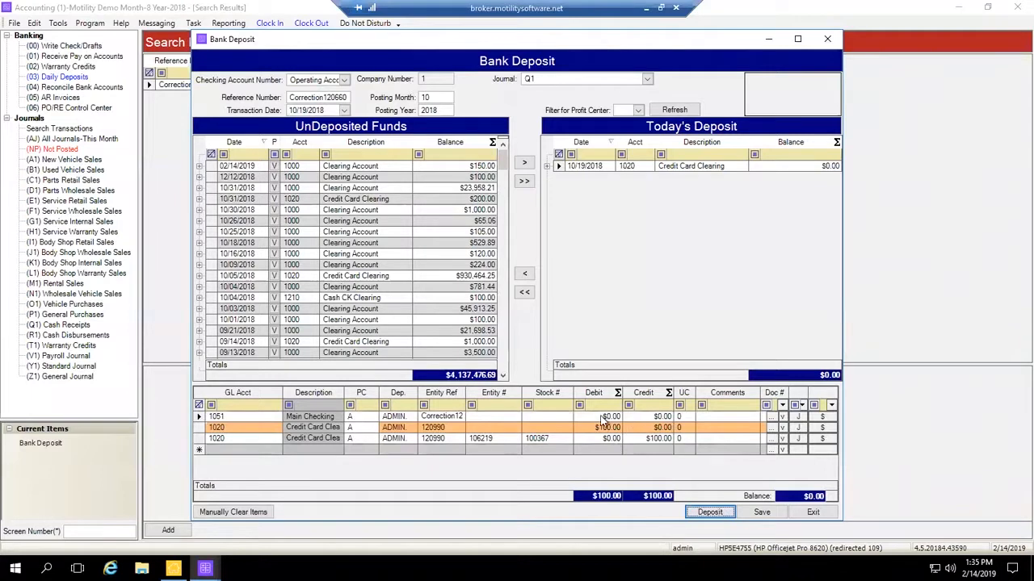
click(198, 418)
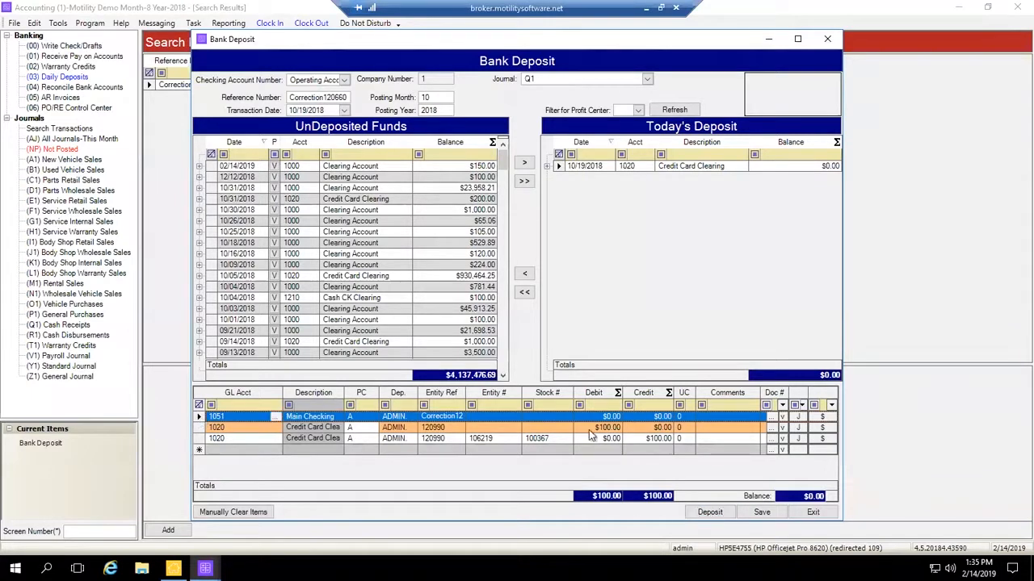
click(198, 427)
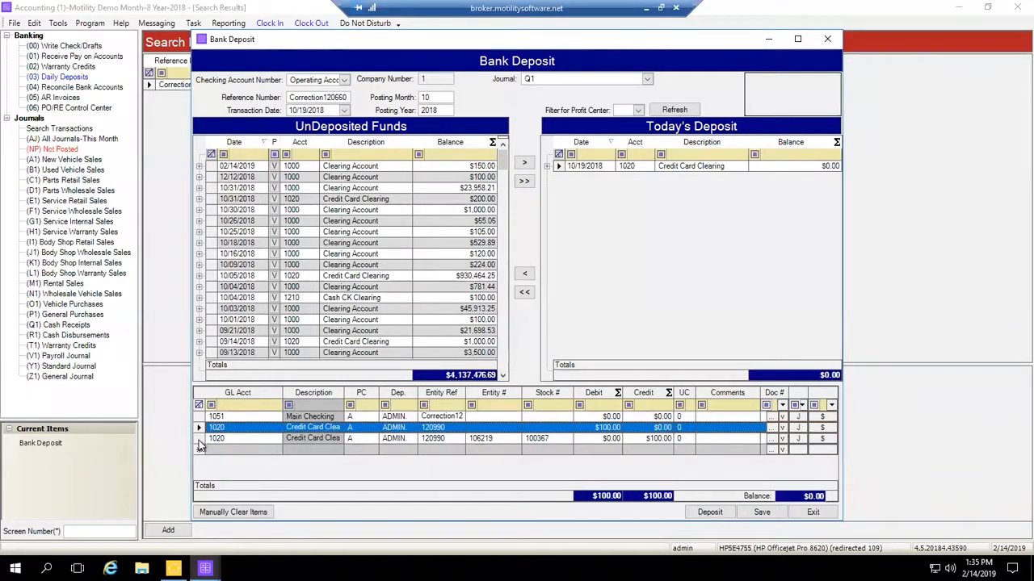
shift+click(198, 438)
click(759, 514)
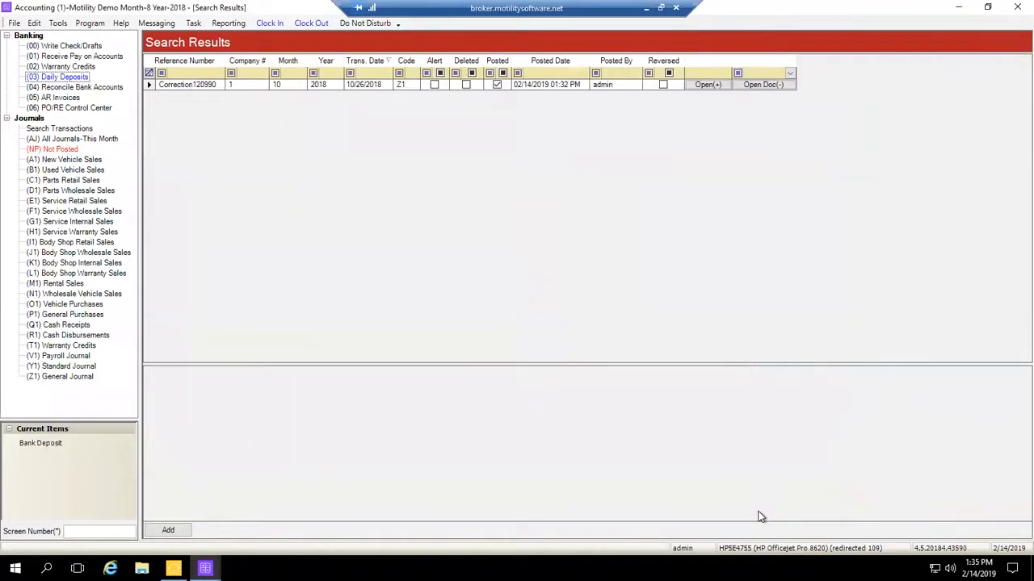
- Reopen the daily deposits to check the undeposited funds list for the cleared item, and close the window
click(61, 77)
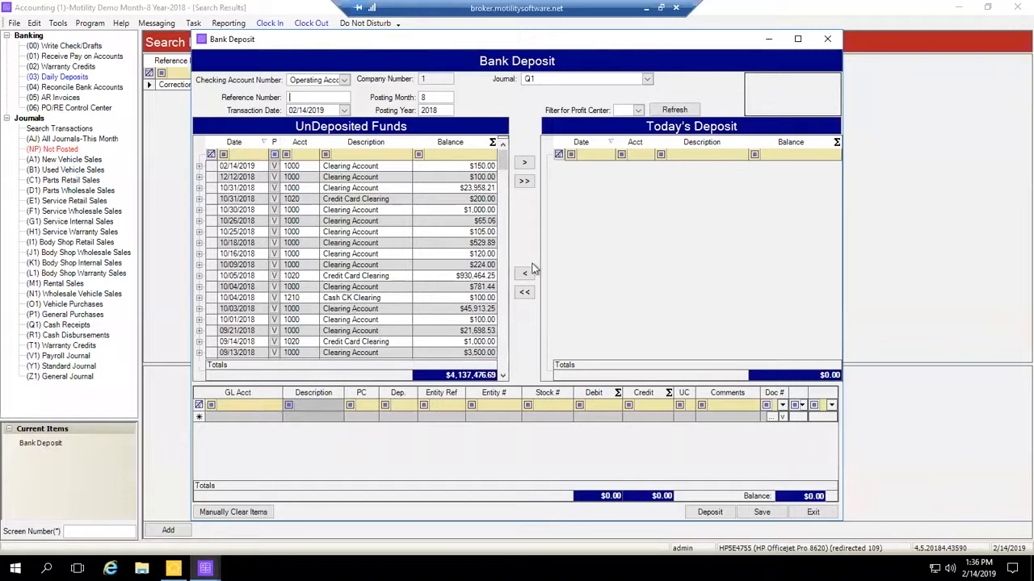
click(832, 41)
click(570, 322)
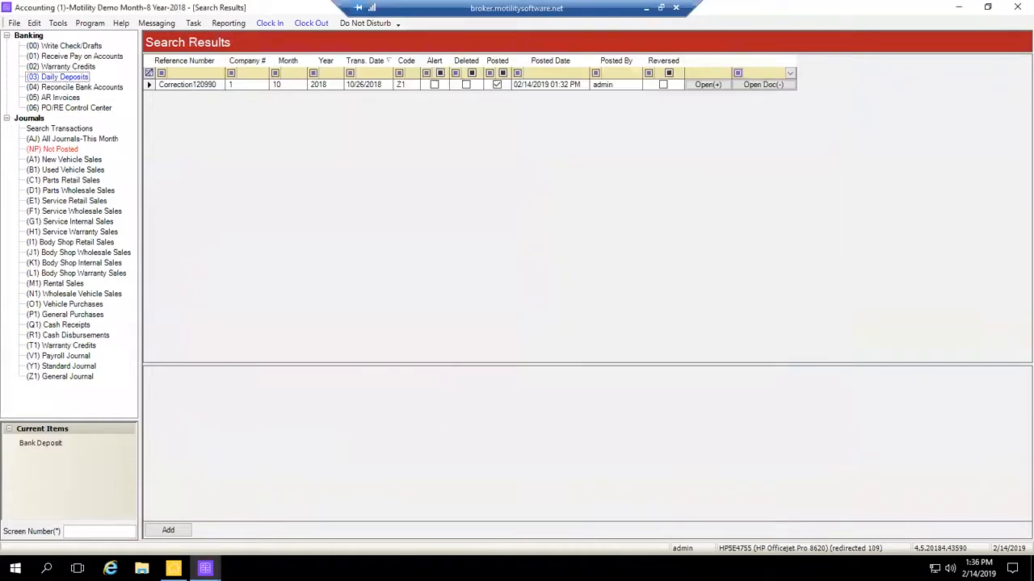
- Review the GL accounts assigned to the Parts/Service pay types in the transfer transaction setup, and close the list
click(34, 22)
mouse_move(58, 37)
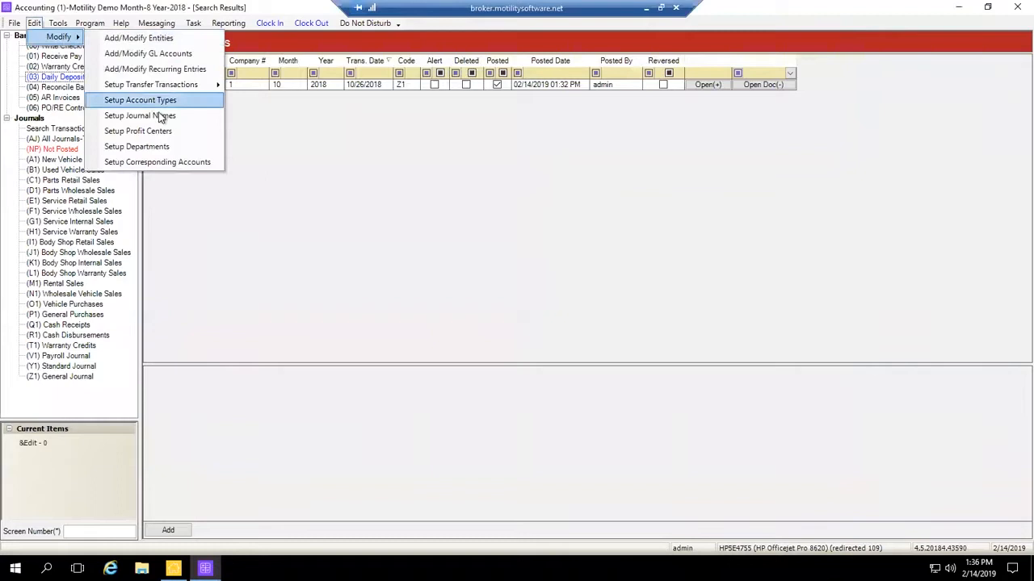
mouse_move(198, 84)
mouse_move(282, 104)
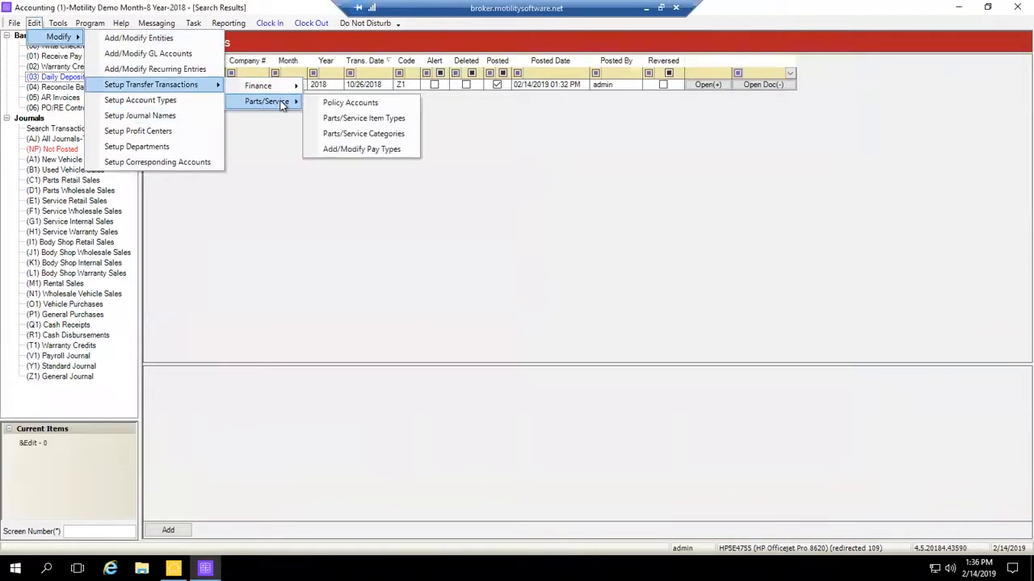
click(323, 149)
click(206, 108)
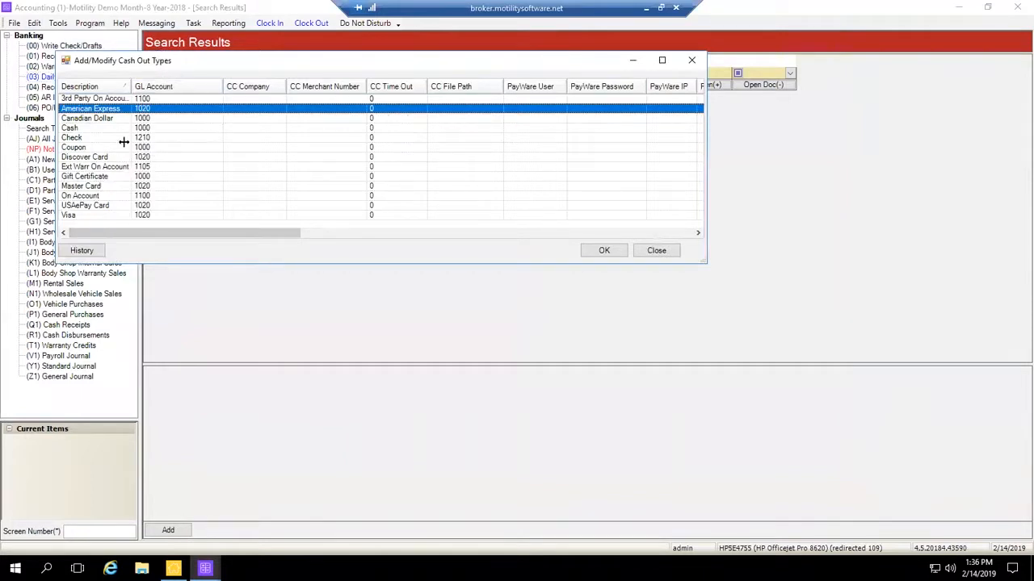
click(692, 60)
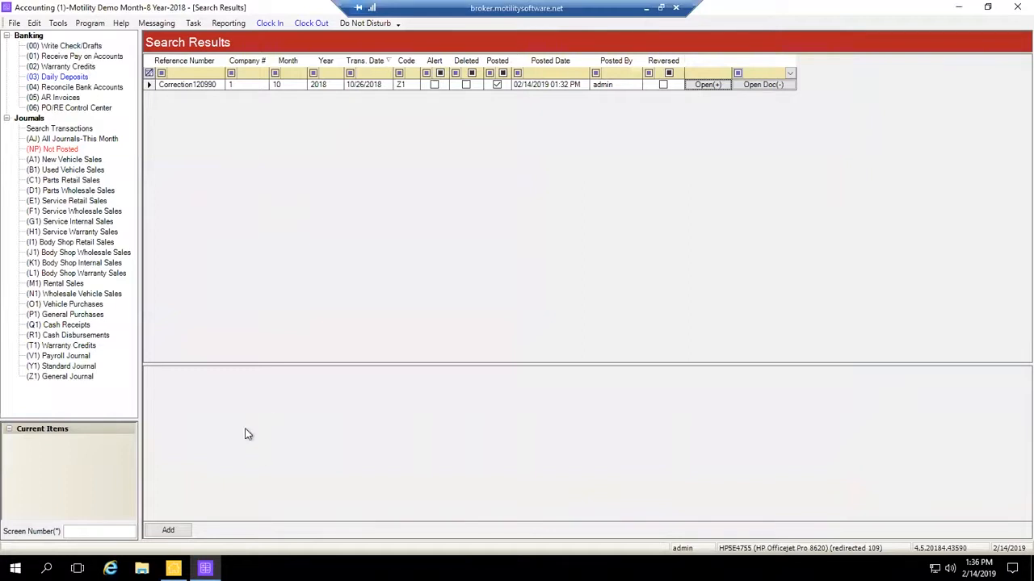
- Switch to the Infinity Main Menu, start Reporting, and open the Profit and Loss Report from the general ledger reports
click(174, 568)
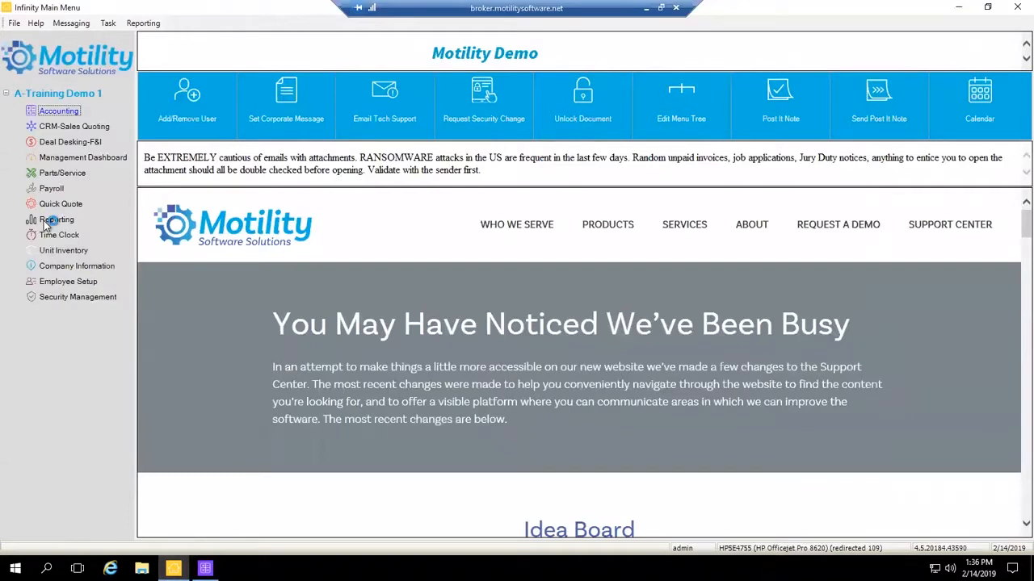
click(43, 220)
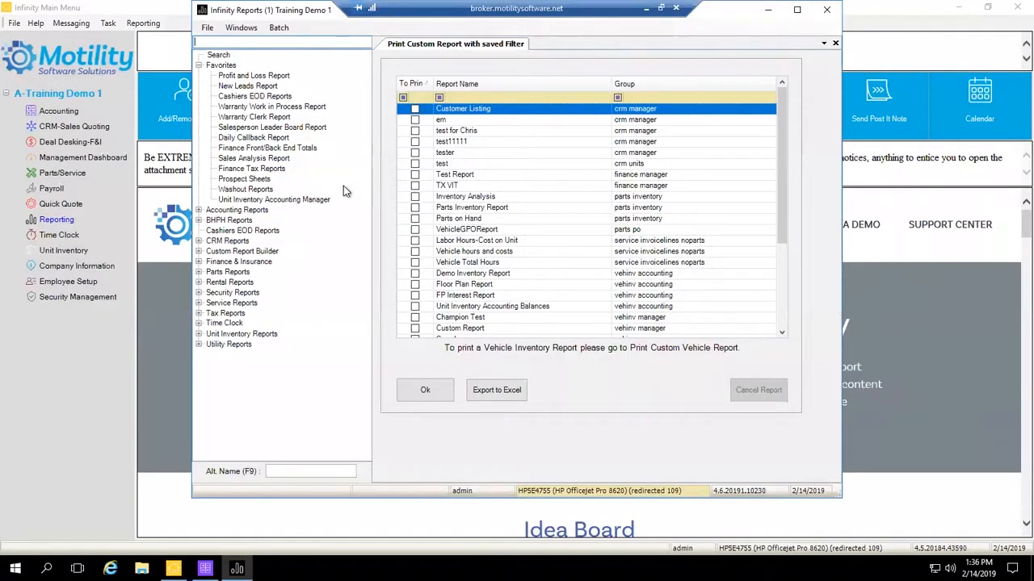
click(199, 210)
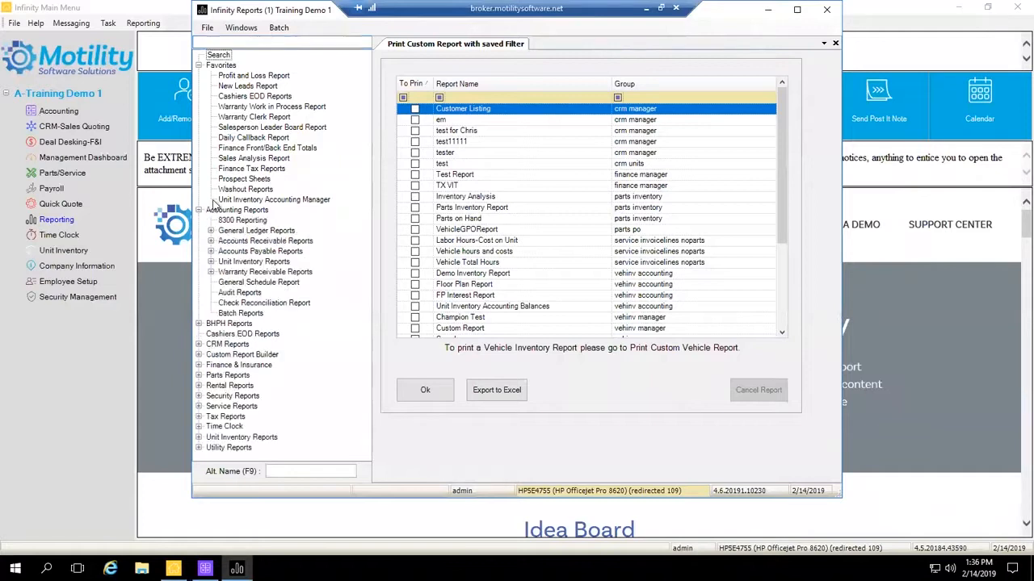
click(210, 231)
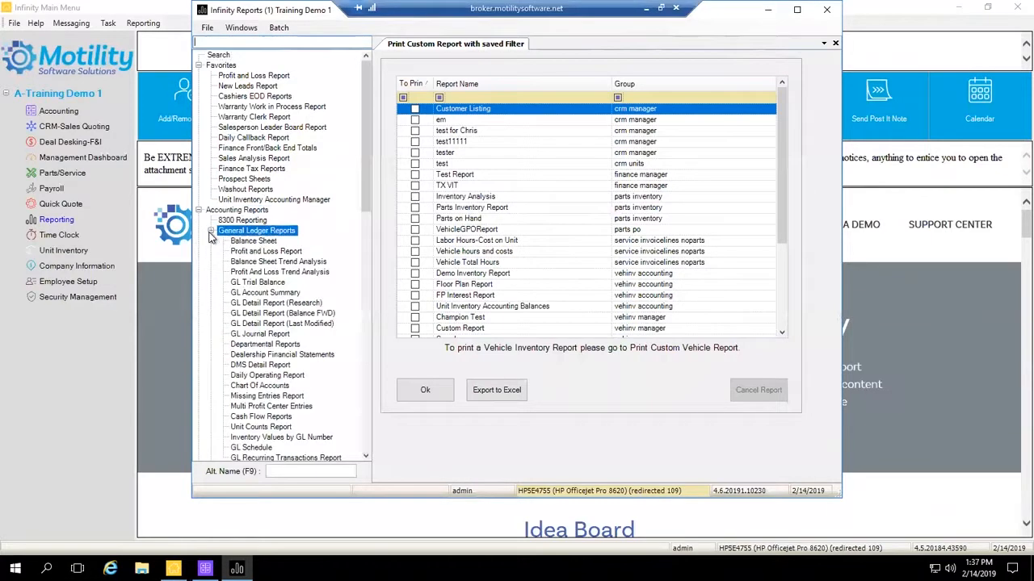
click(248, 253)
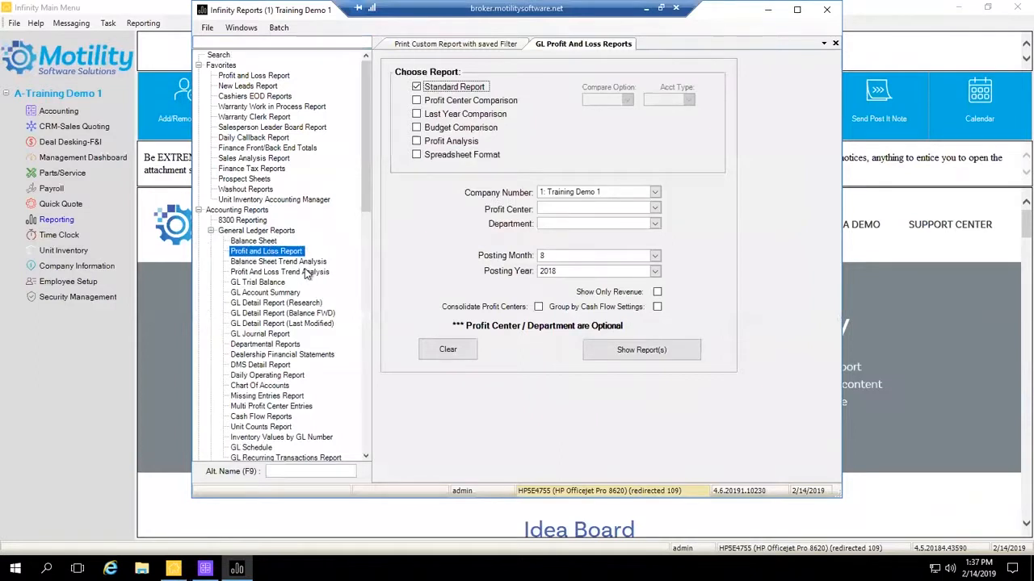
- Generate the standard Profit and Loss Report for profit center A with posting month 1, leaving the department blank
click(655, 256)
scroll(563, 276, up, 1)
click(563, 275)
click(654, 209)
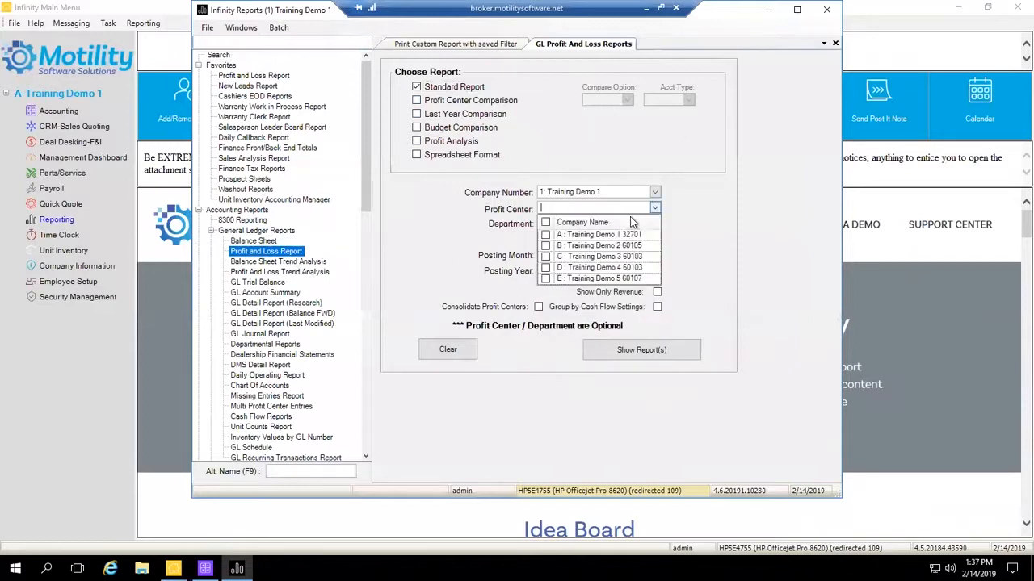
click(545, 234)
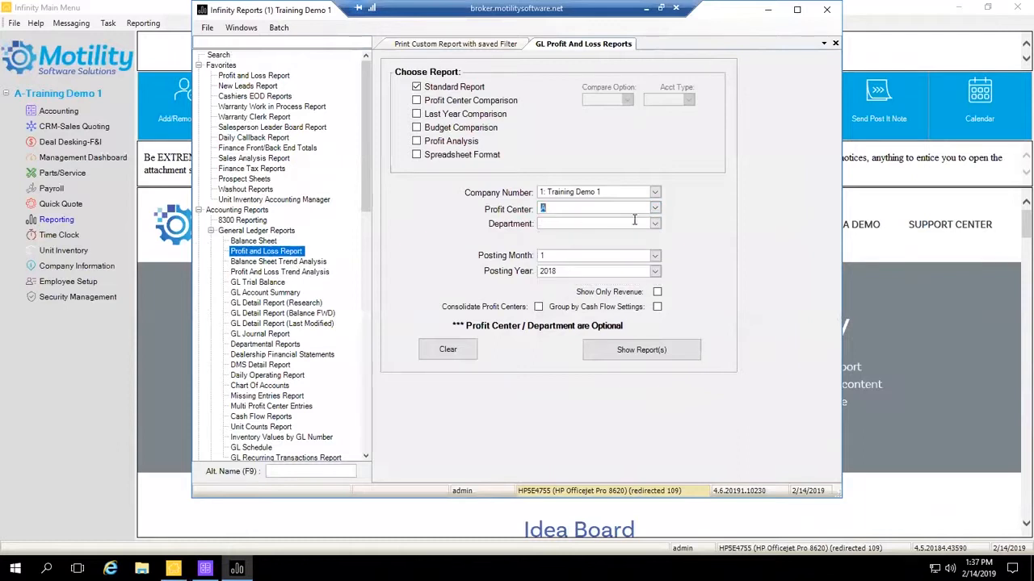
click(655, 223)
click(724, 199)
click(612, 345)
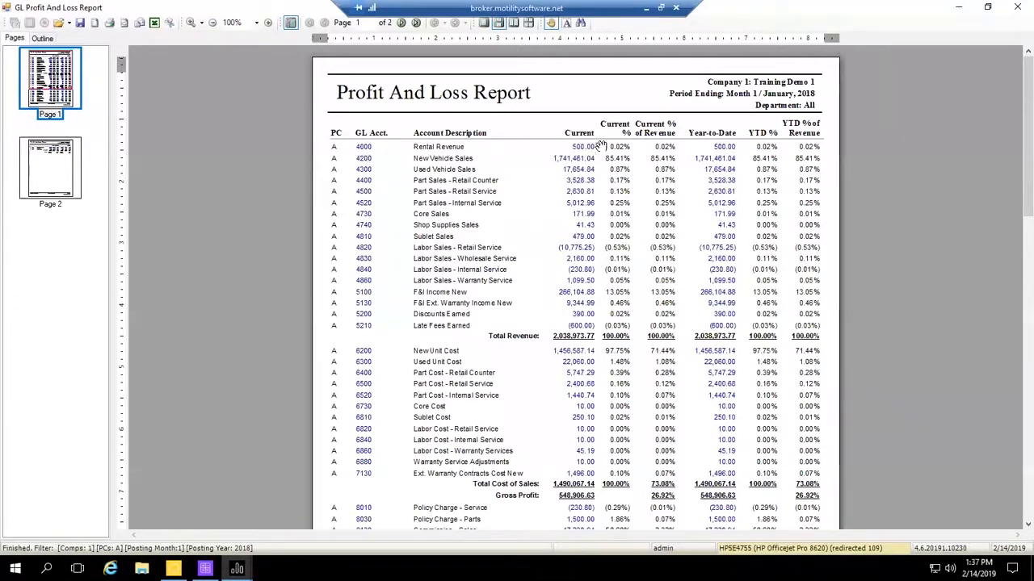
- Drill down into account 4000 Rental Revenue to check its detail entries, and return to the Profit and Loss Report
click(364, 150)
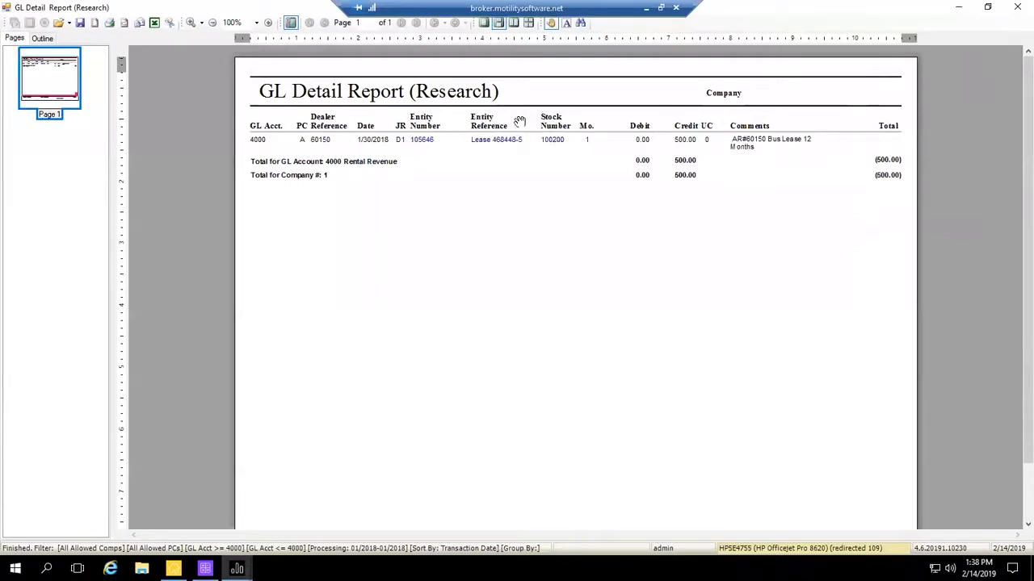
click(1017, 7)
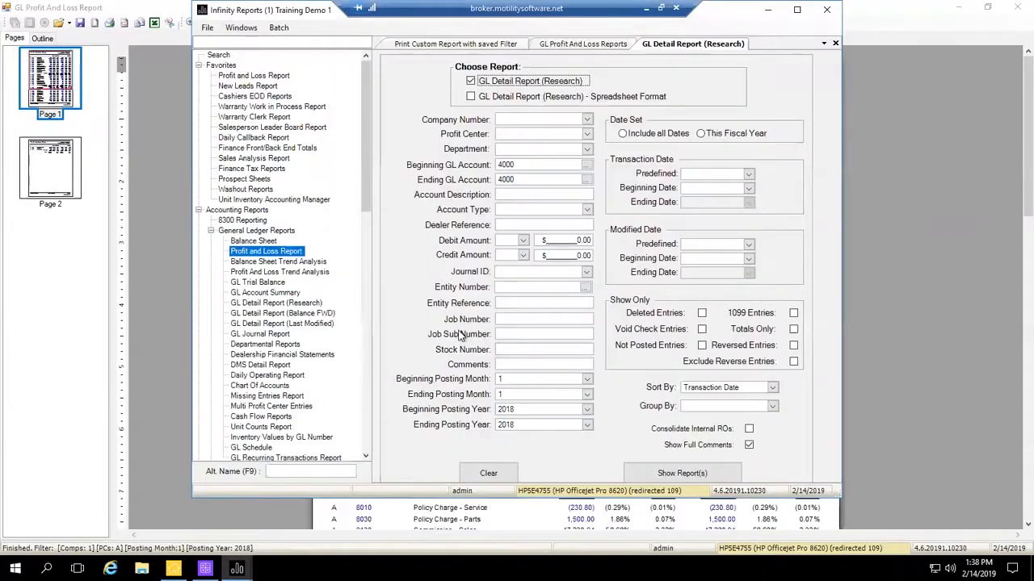
click(168, 323)
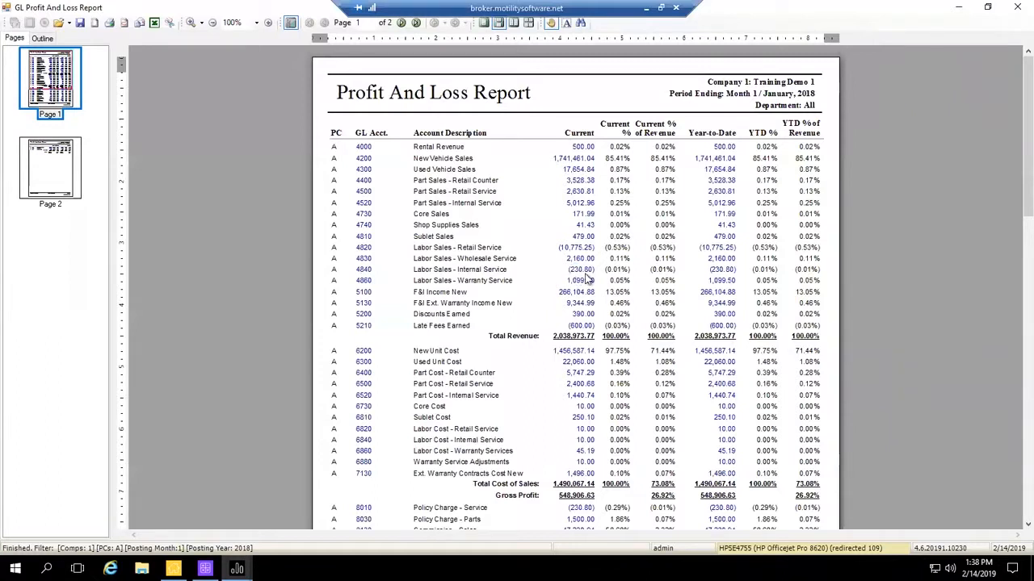
- Drill down into the 4840 Labor Sales - Internal Service amount, examine the first line's entity detail through page 3, and close that detail
double_click(581, 276)
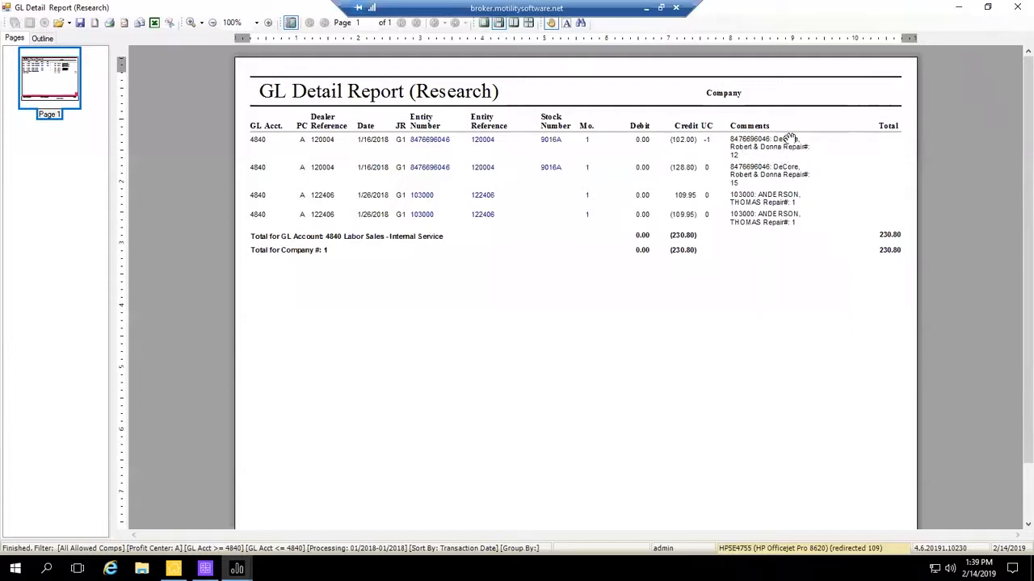
click(437, 137)
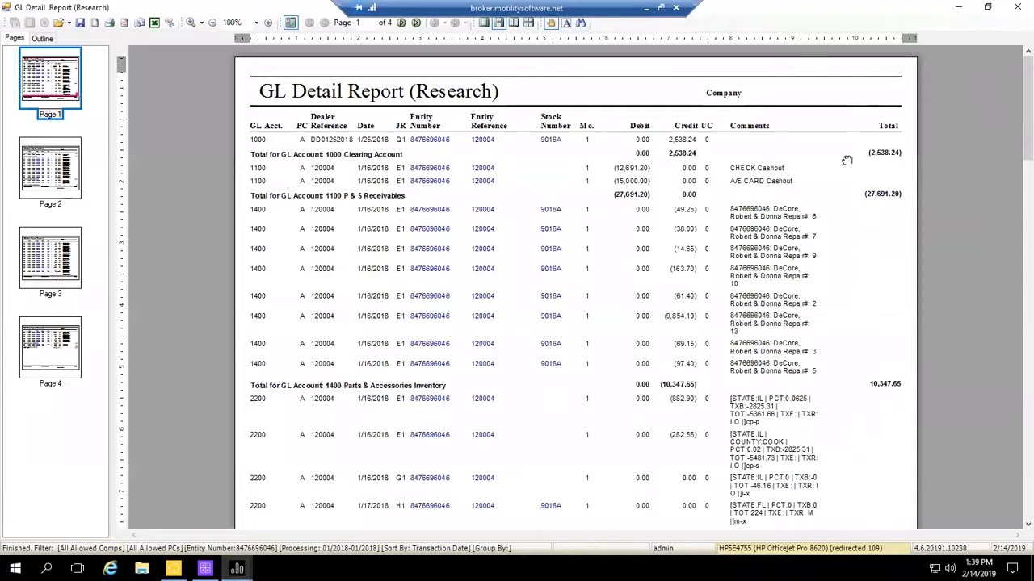
scroll(846, 160, down, 3)
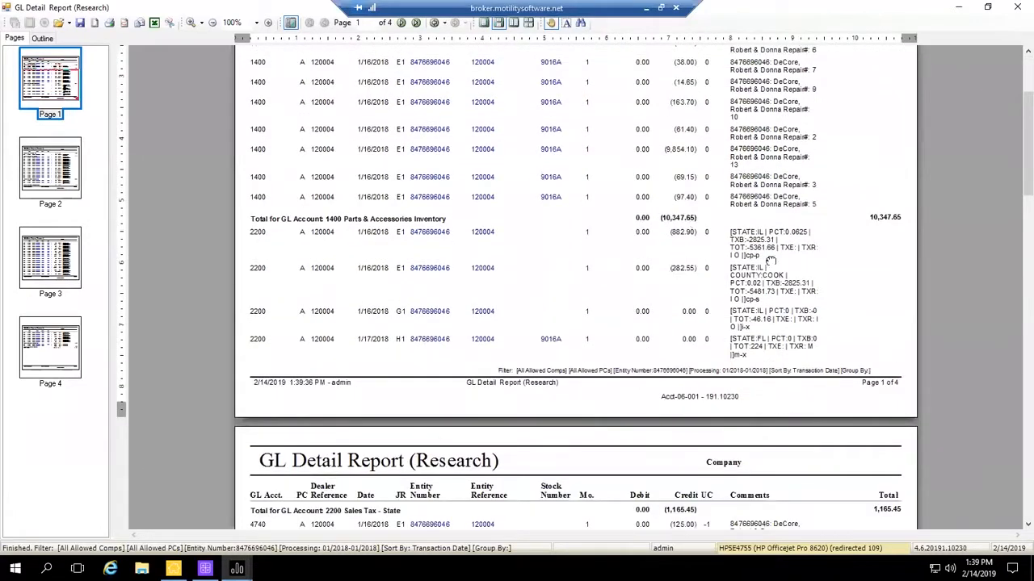
scroll(771, 260, down, 12)
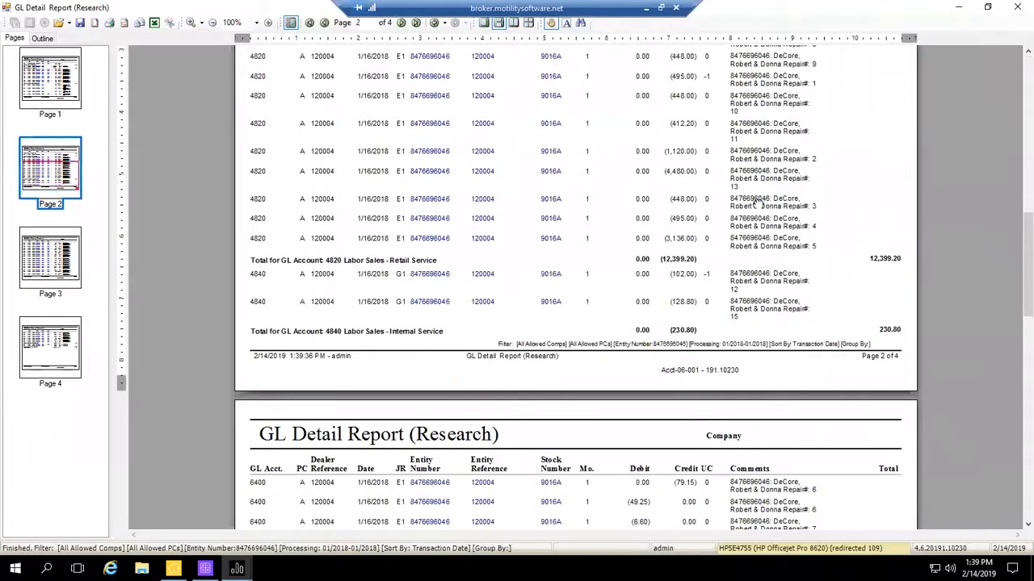
scroll(757, 203, down, 4)
scroll(678, 214, down, 2)
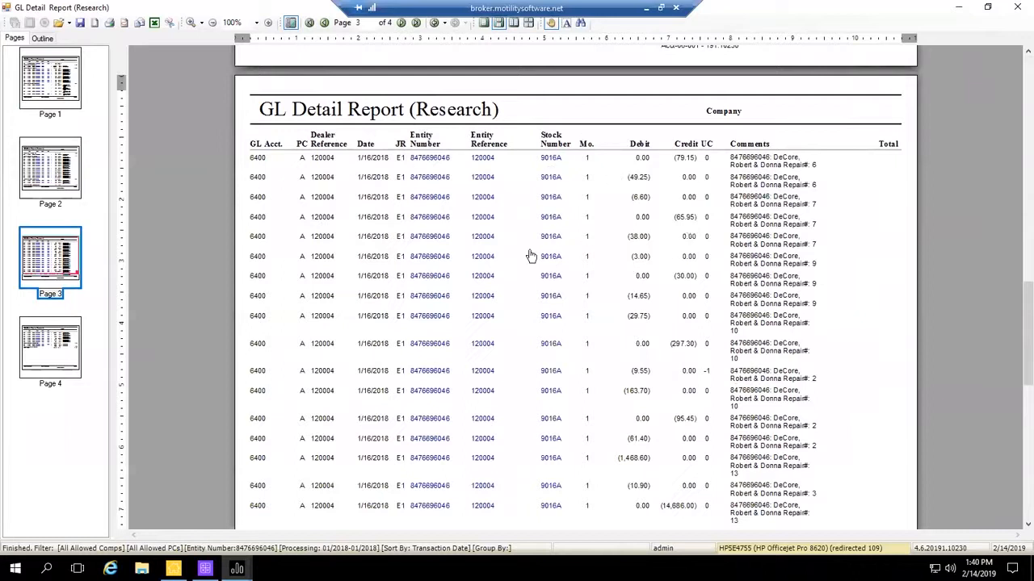
click(1011, 8)
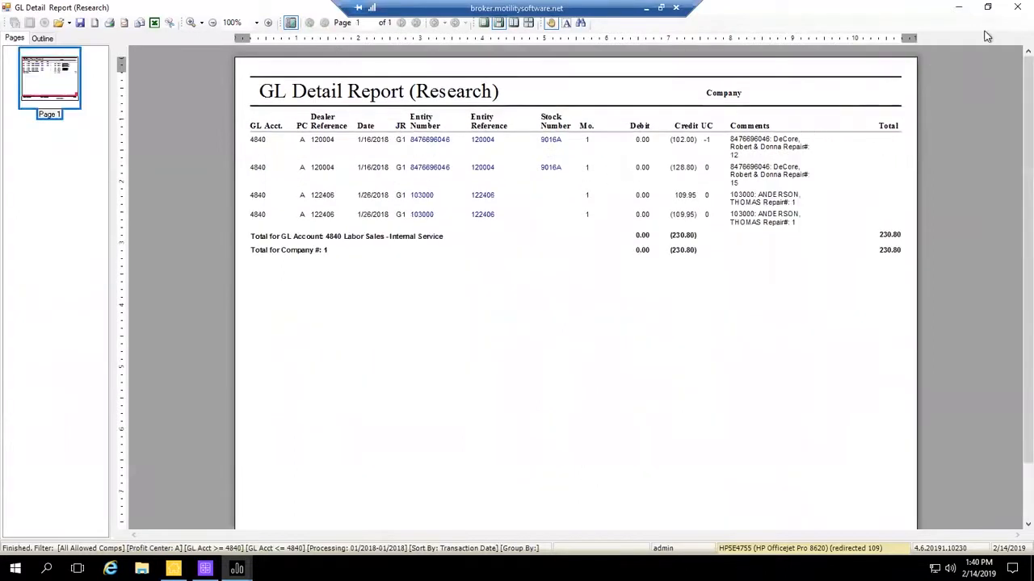
- Examine the Profit and Loss Report from the revenue and cost of sales accounts through expenses and net profit
drag(445, 362, 506, 213)
scroll(433, 302, down, 3)
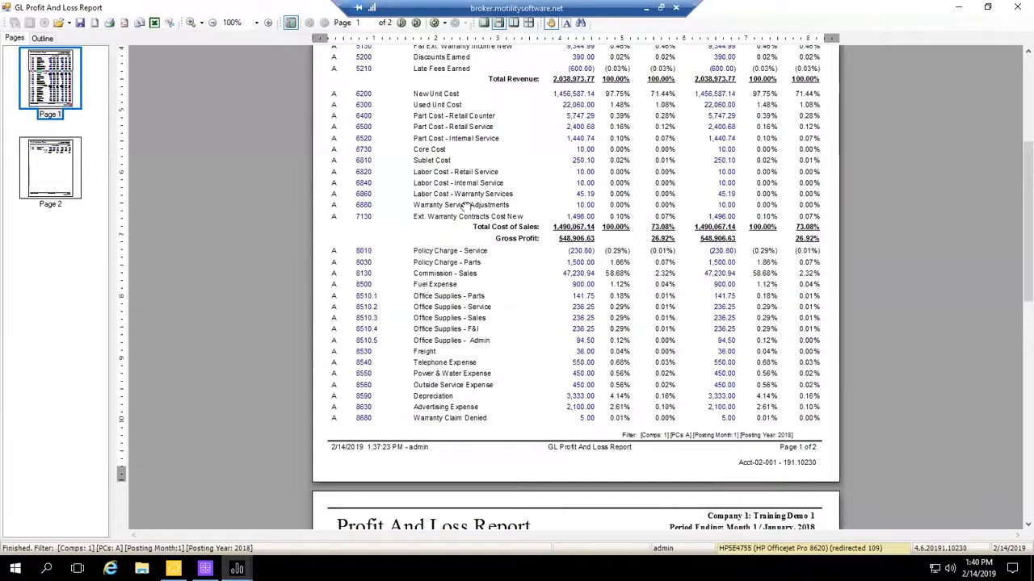
scroll(464, 206, up, 6)
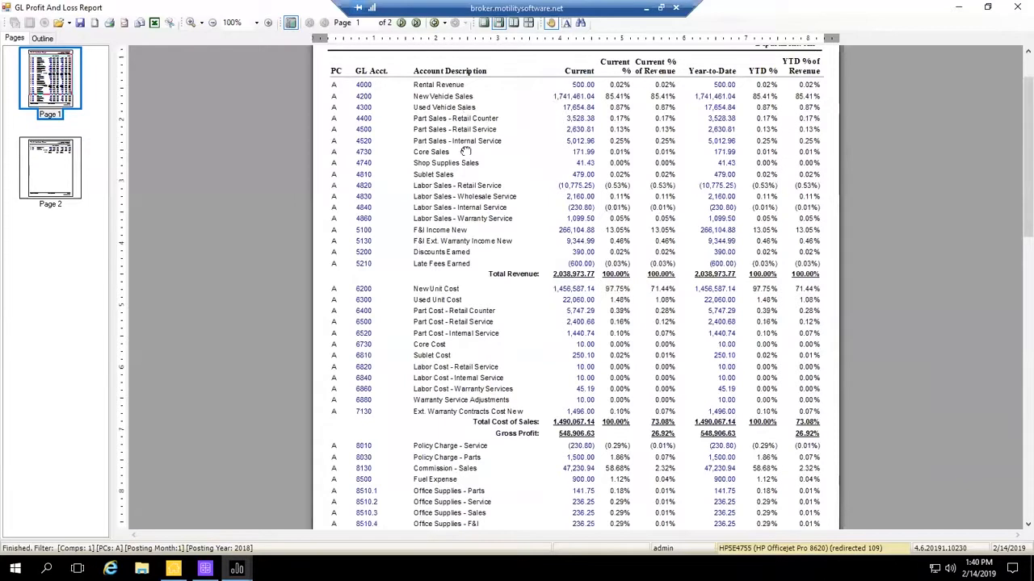
scroll(557, 76, up, 2)
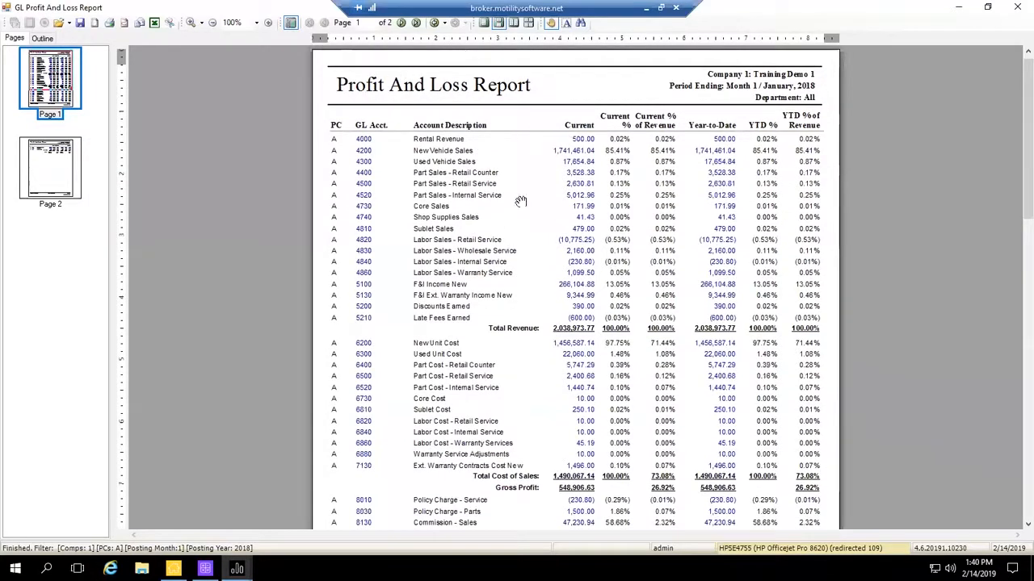
scroll(477, 323, down, 6)
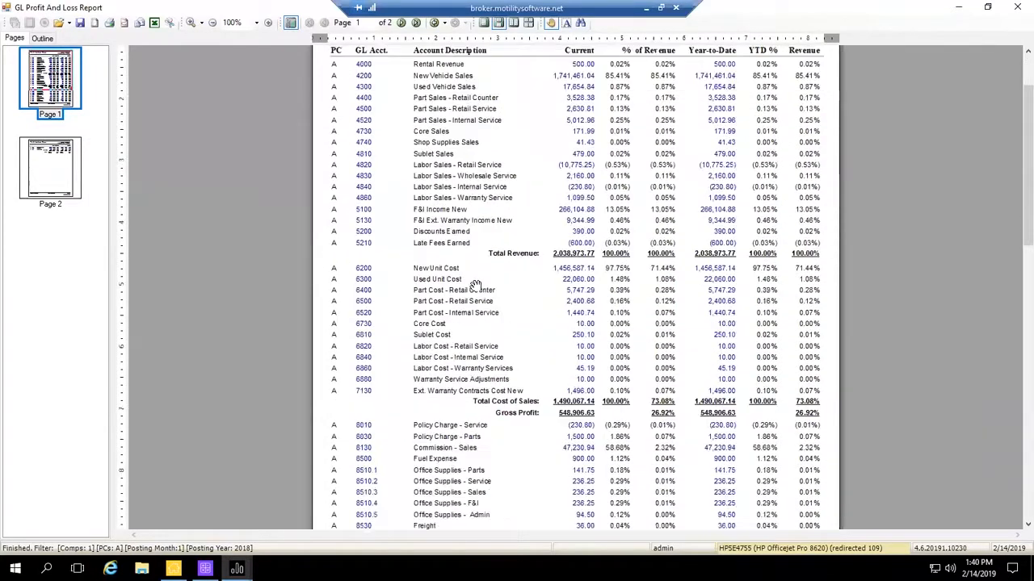
scroll(500, 360, down, 2)
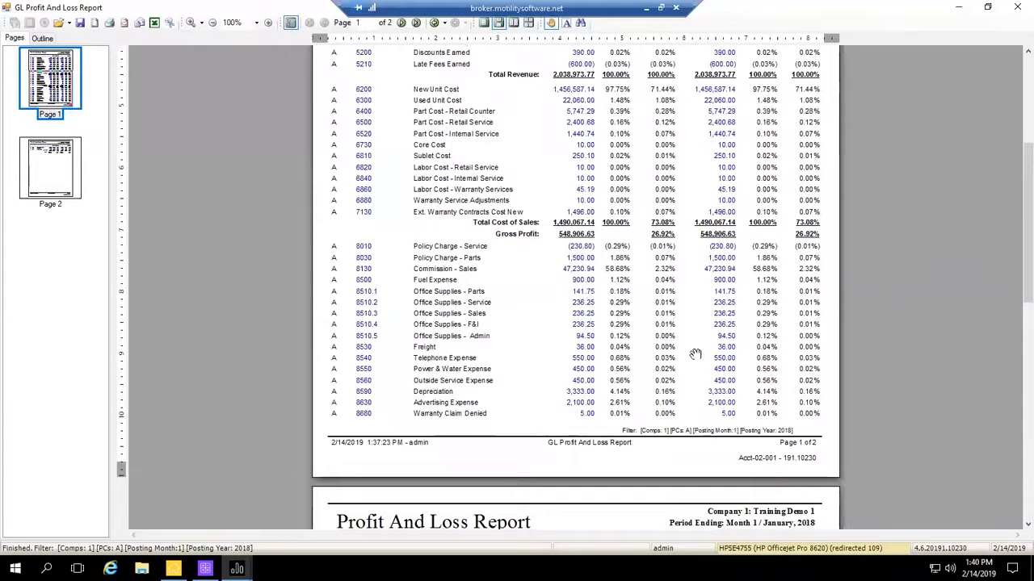
scroll(695, 355, up, 1)
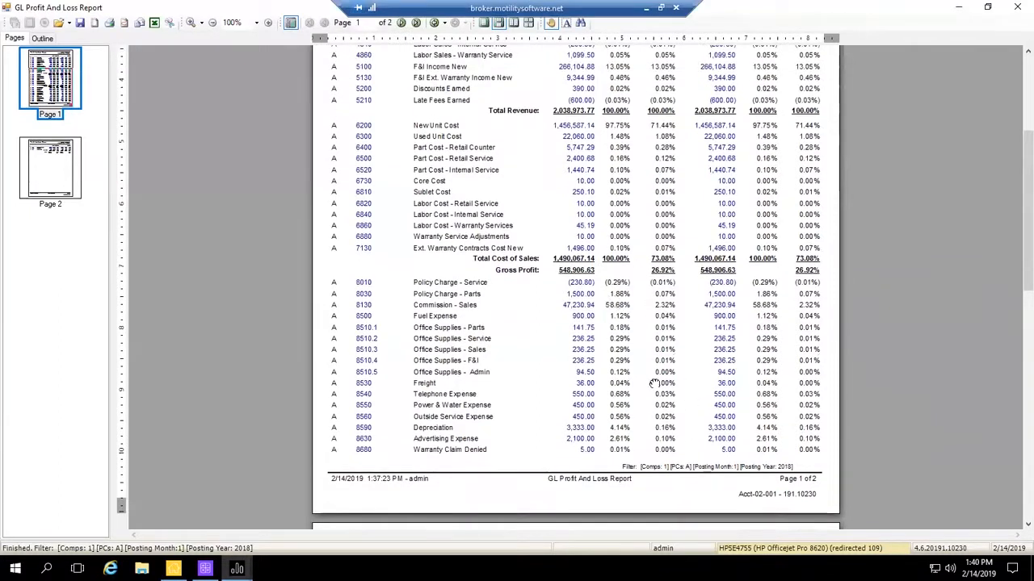
scroll(654, 383, up, 5)
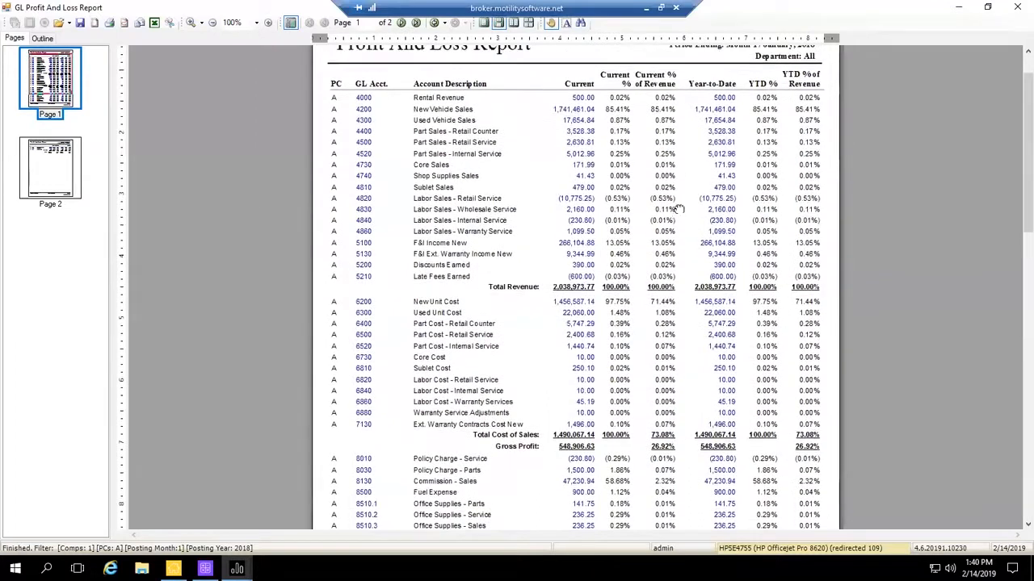
scroll(678, 208, down, 3)
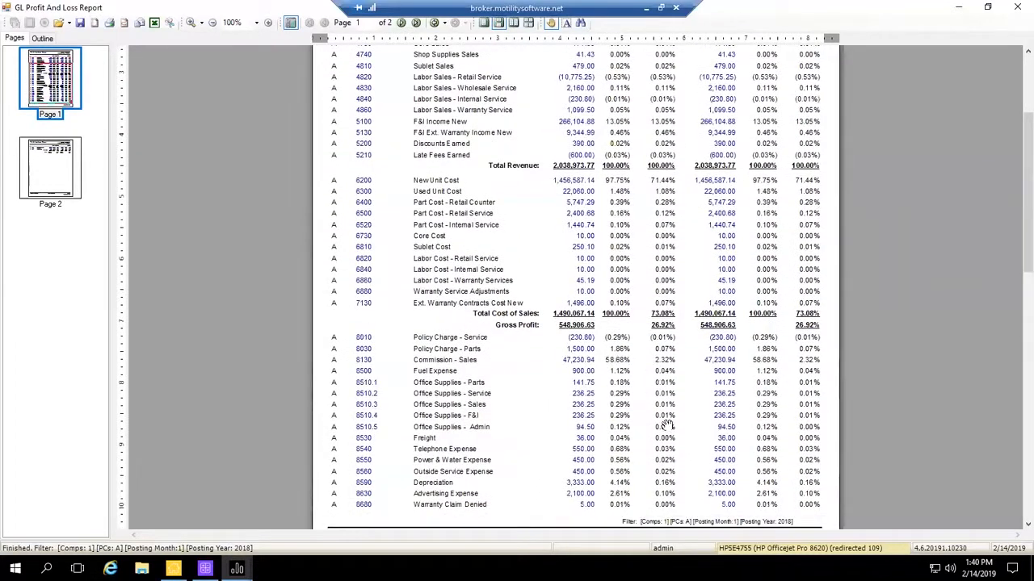
scroll(665, 424, down, 4)
scroll(658, 300, down, 3)
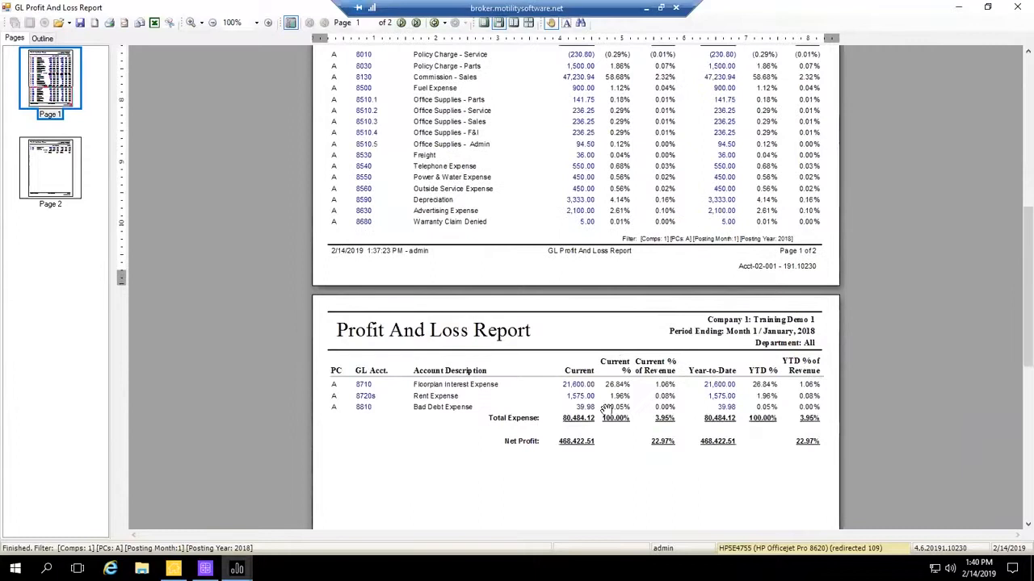
scroll(655, 368, up, 3)
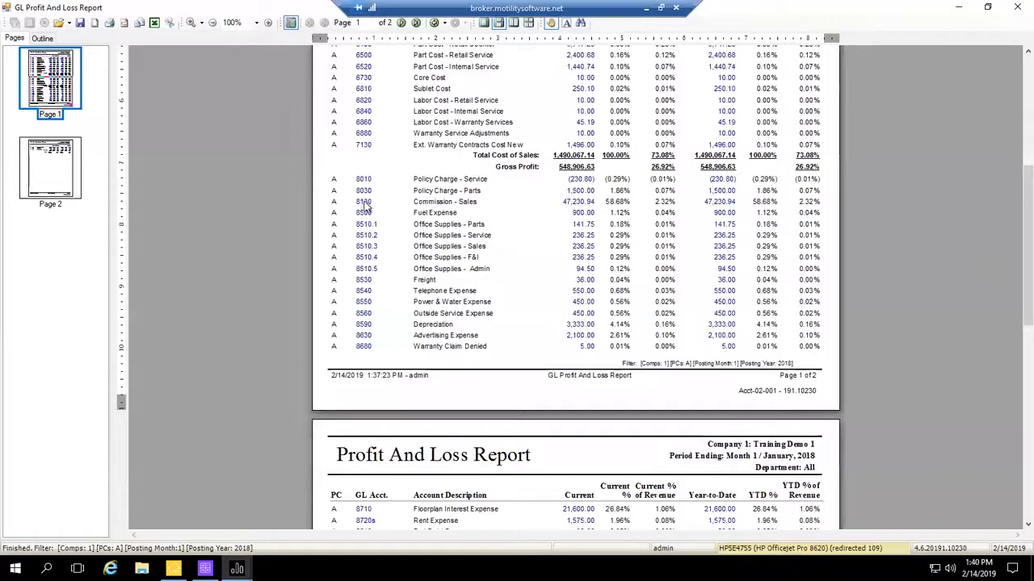
- Drill down into the 8130 Commission - Sales amount, examine its GL detail entries through page 3, and close that detail
click(576, 203)
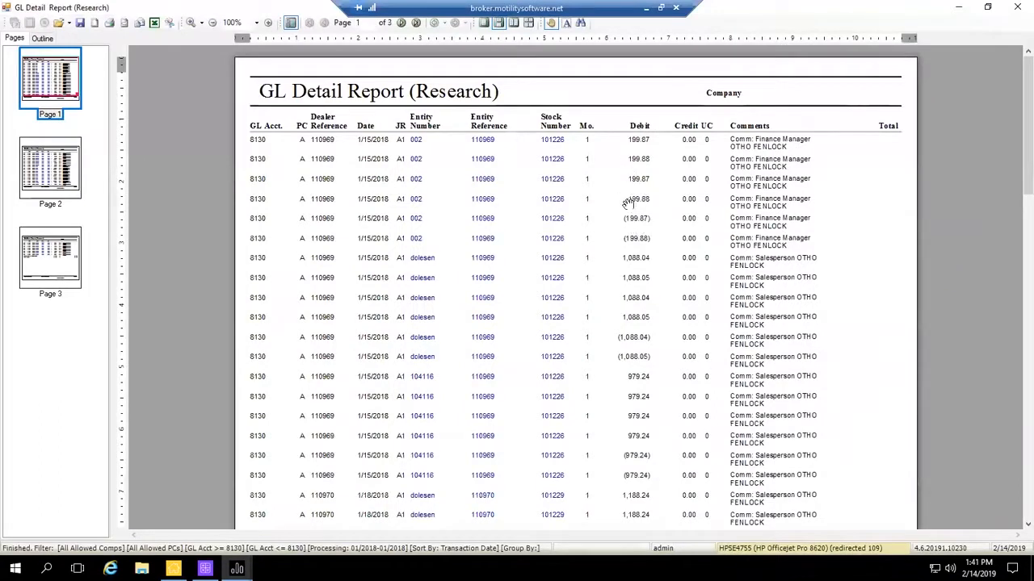
scroll(684, 346, down, 10)
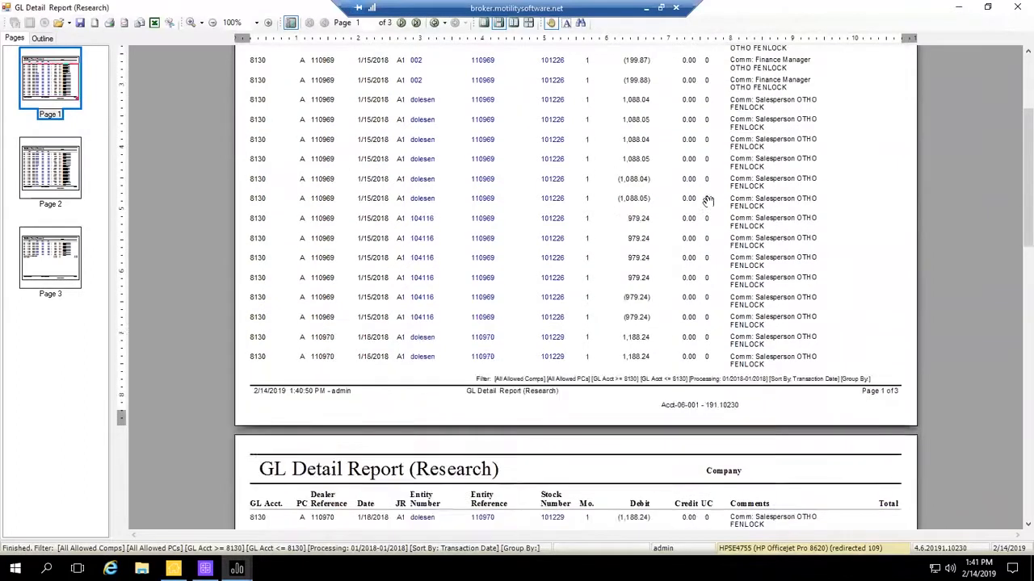
scroll(454, 237, down, 4)
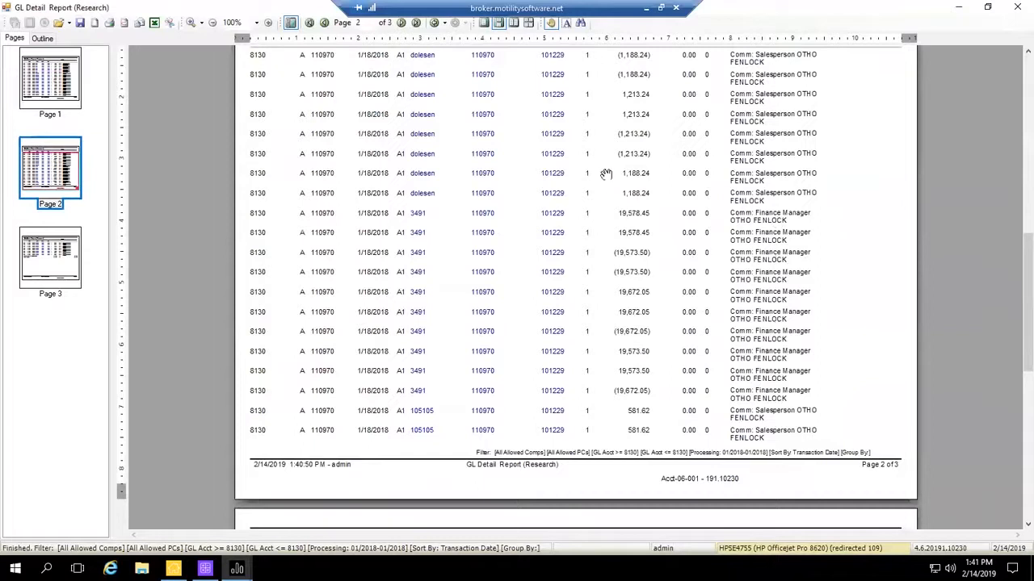
scroll(605, 174, up, 5)
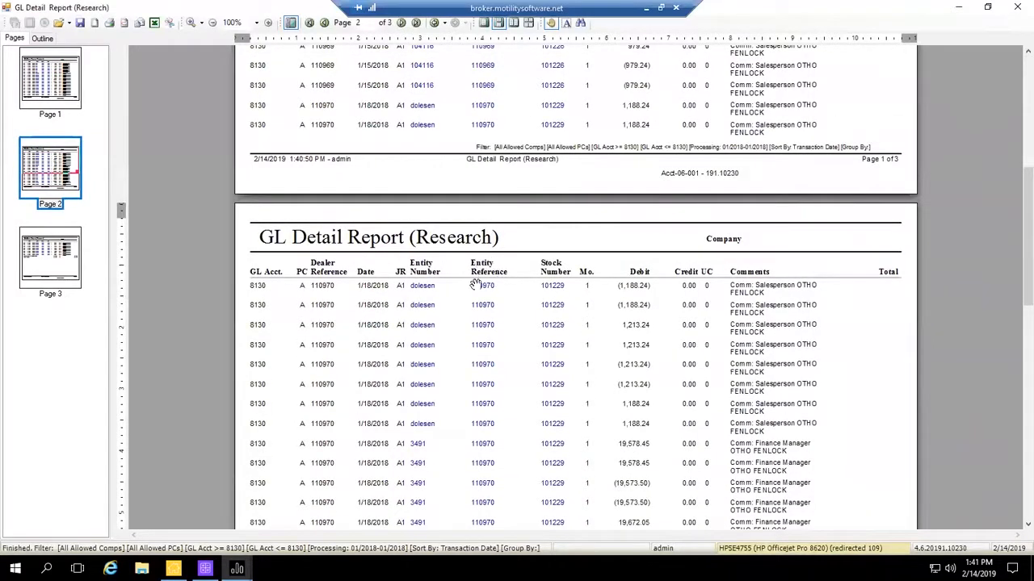
scroll(529, 216, up, 2)
scroll(528, 216, up, 7)
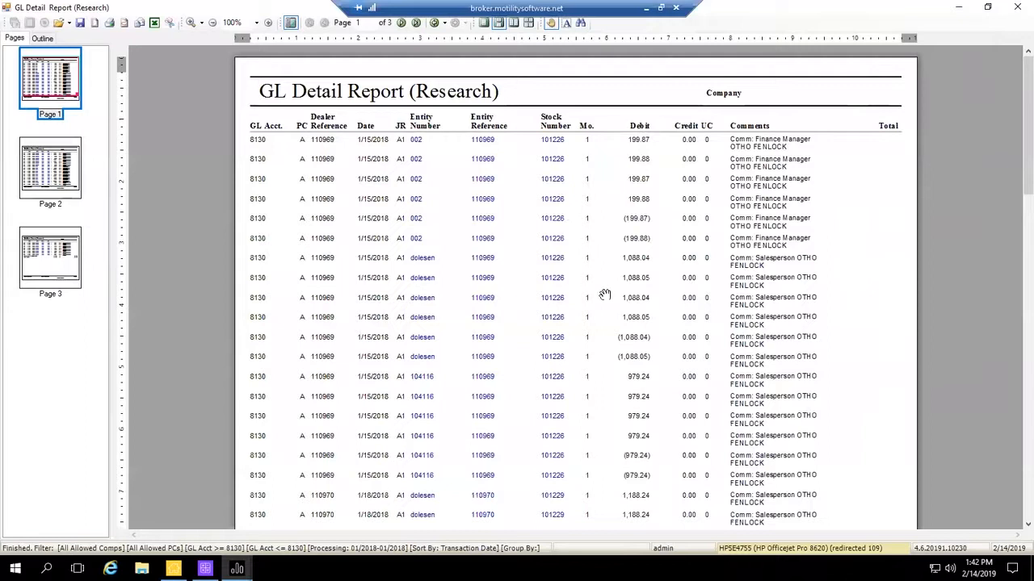
scroll(709, 355, down, 5)
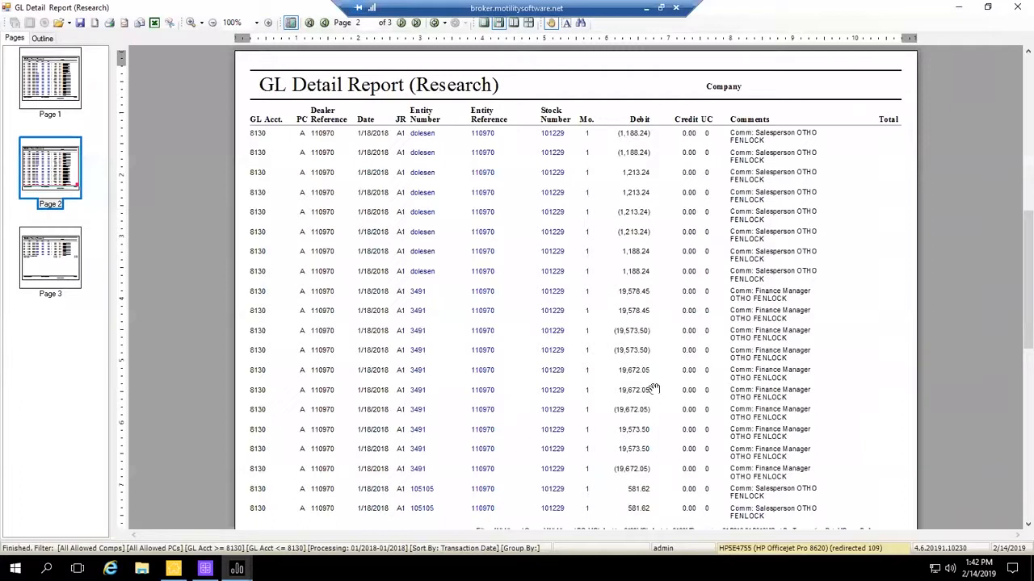
scroll(654, 390, down, 10)
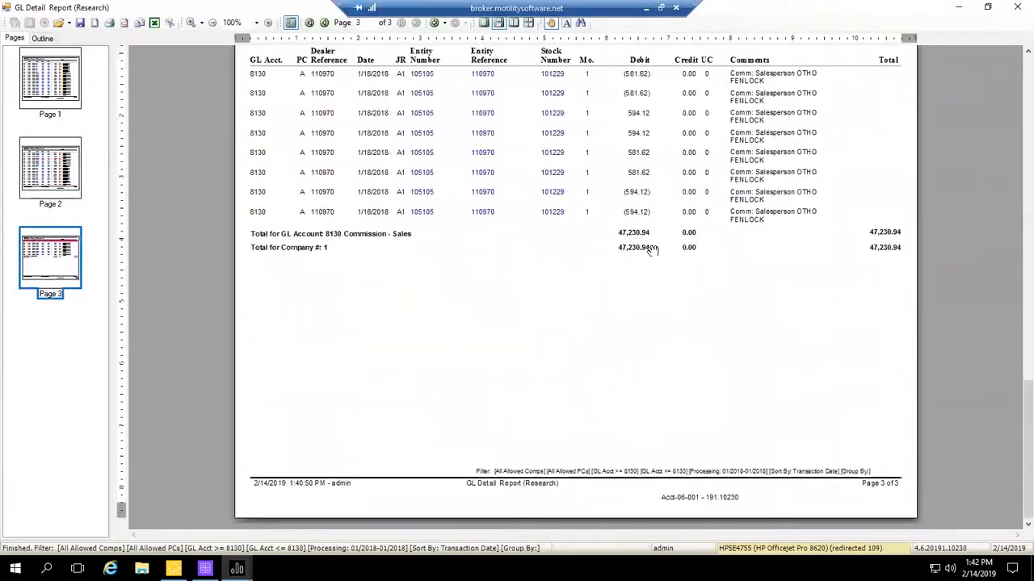
scroll(651, 285, up, 5)
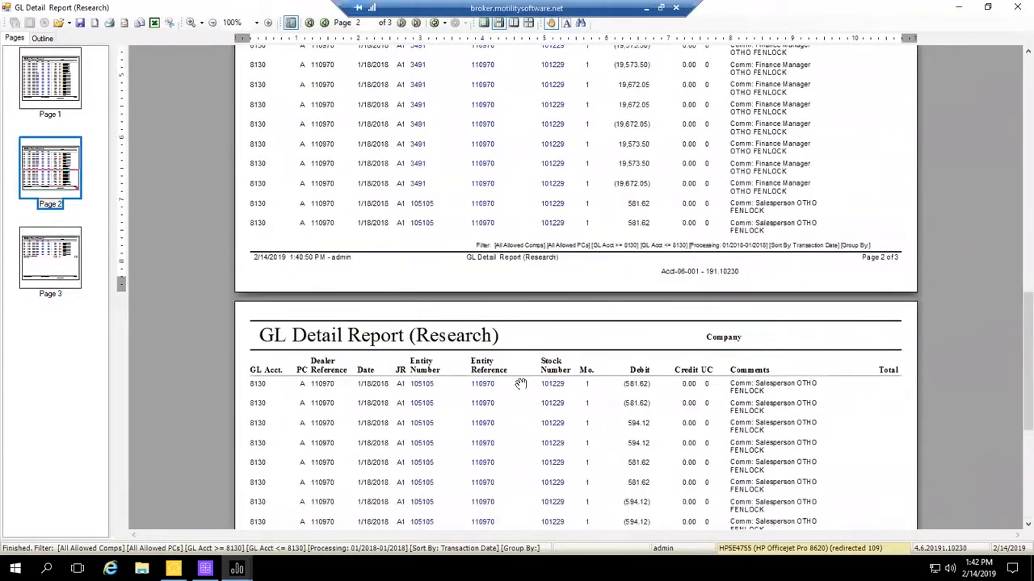
scroll(583, 331, up, 10)
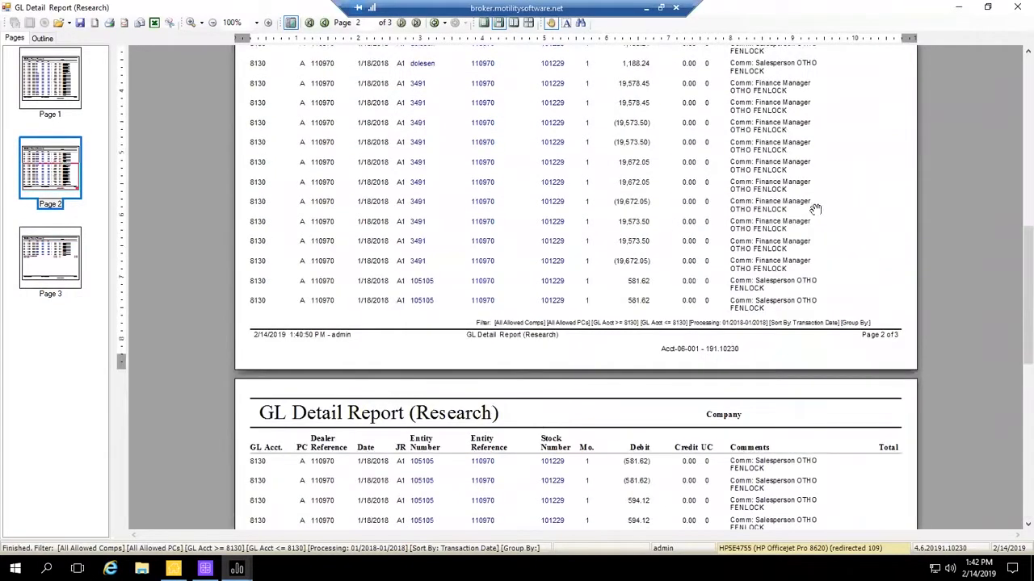
click(1016, 7)
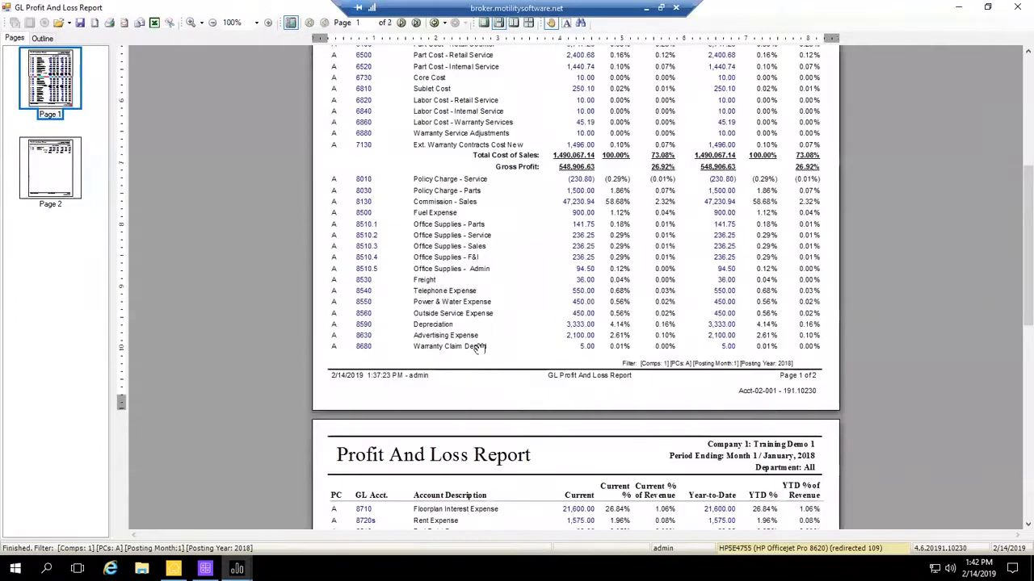
- Review the Profit and Loss Report's expense accounts and net profit, postponing the Windows update to another time
scroll(506, 252, down, 3)
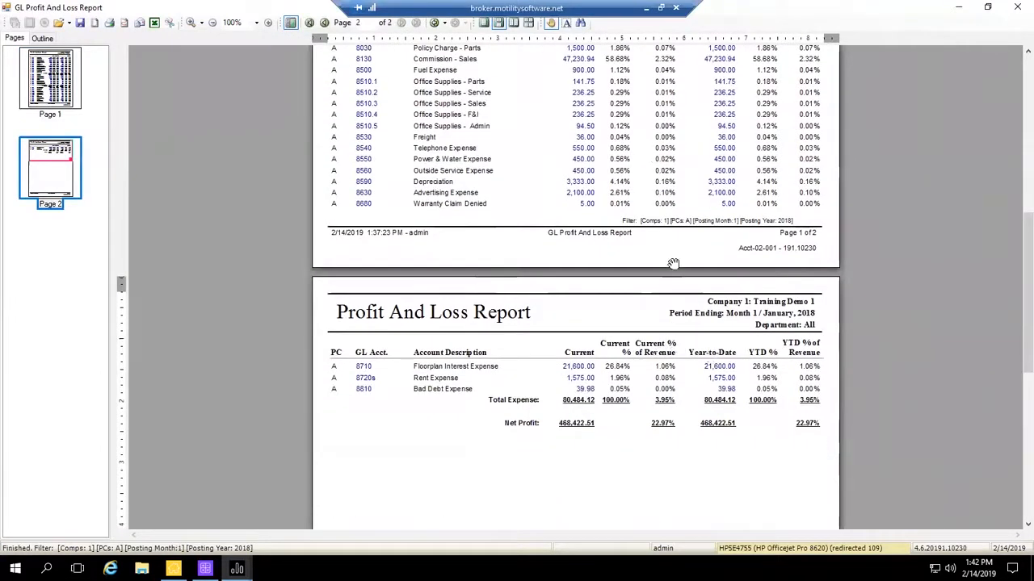
scroll(646, 335, up, 1)
scroll(663, 230, up, 1)
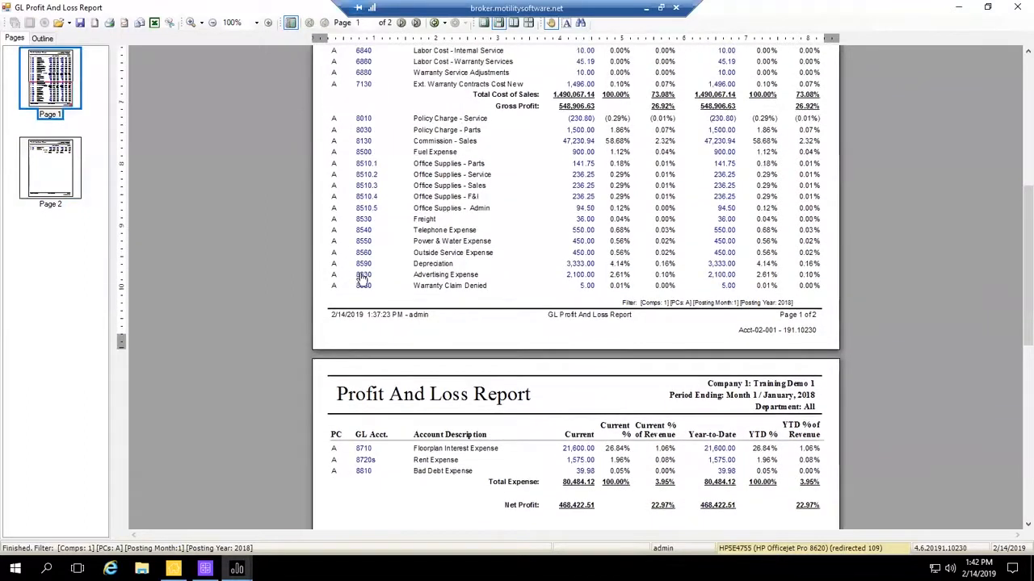
scroll(543, 299, up, 2)
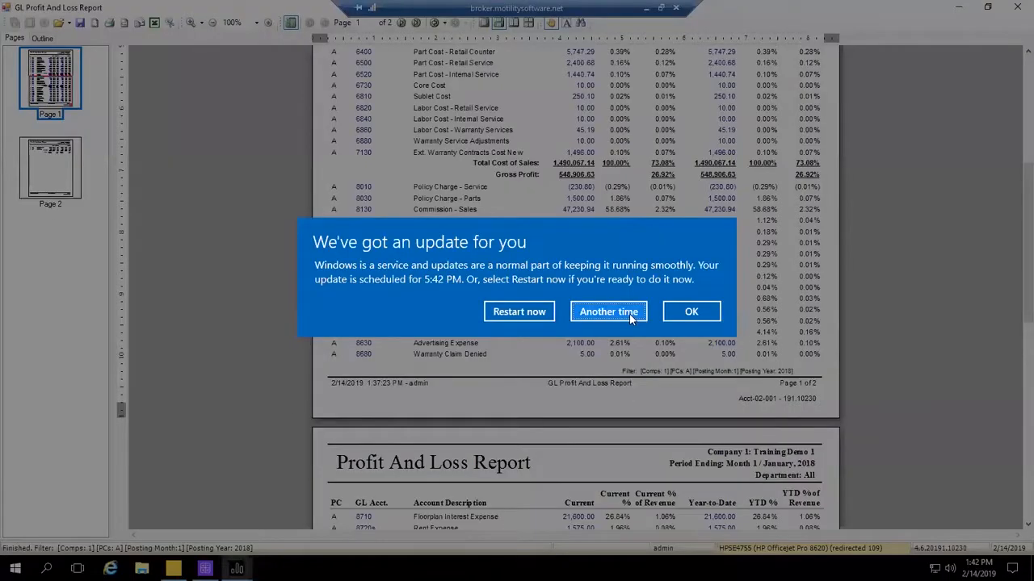
click(608, 311)
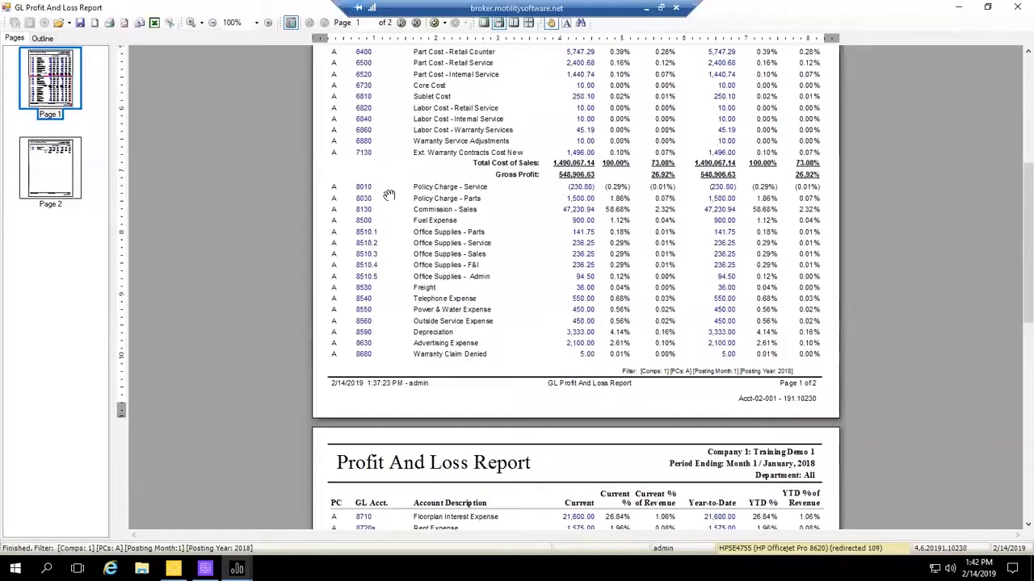
scroll(465, 210, up, 5)
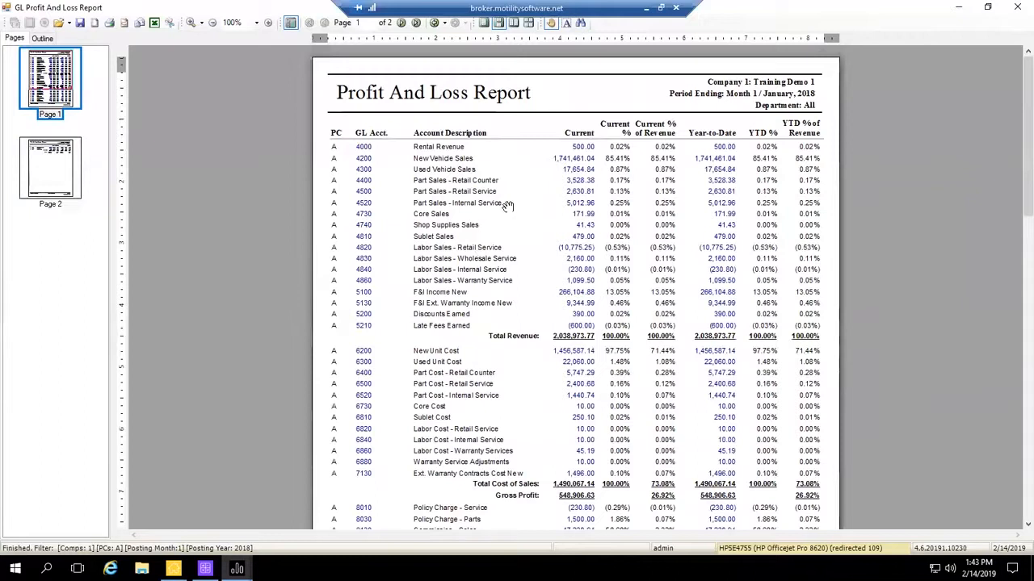
- Close the Profit and Loss Report and the reporting window, and open Accounting for company 1
click(1017, 7)
click(837, 8)
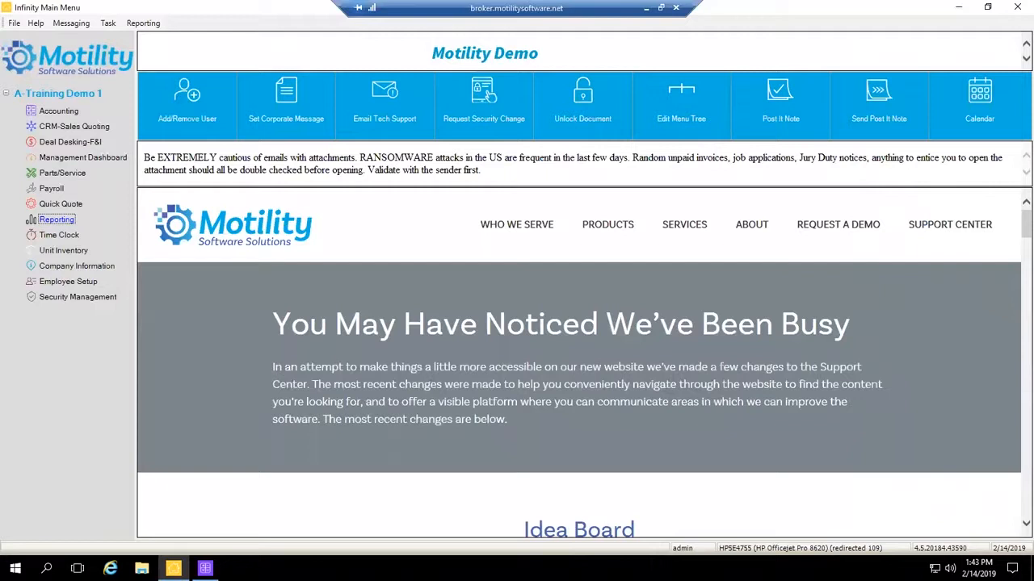
click(58, 111)
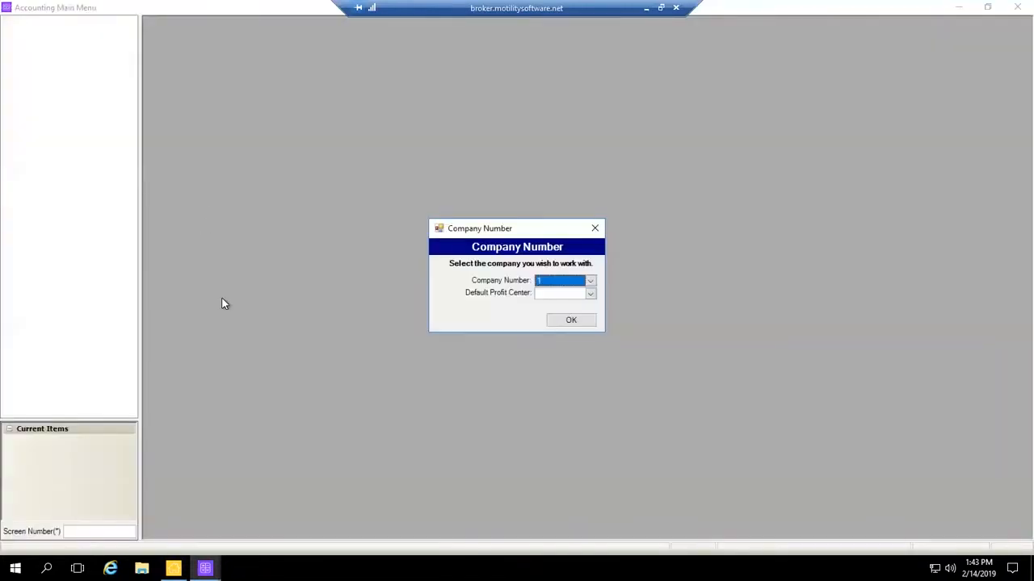
click(572, 323)
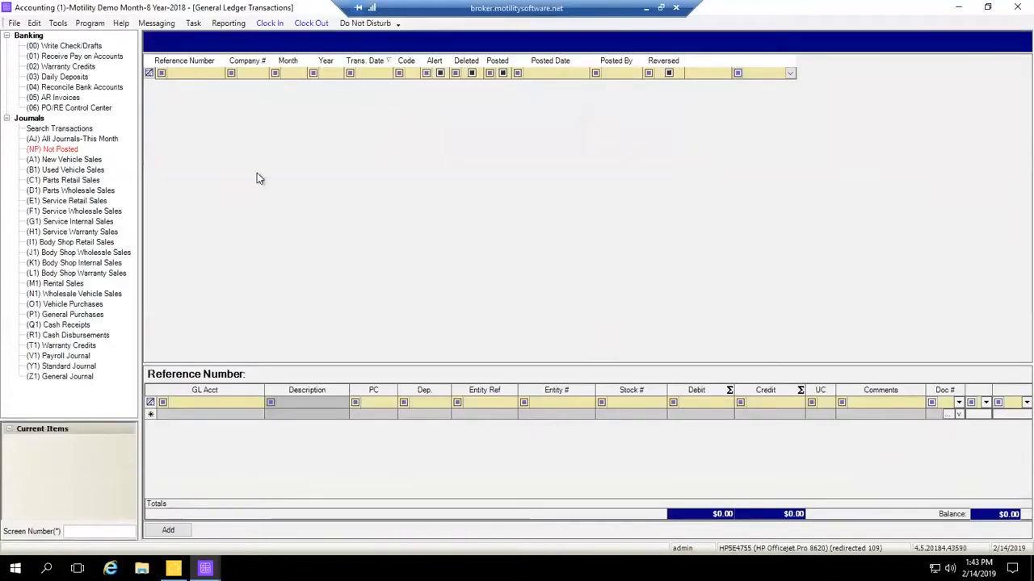
- Change the accounting viewing period to month 1 of year 2019
click(16, 25)
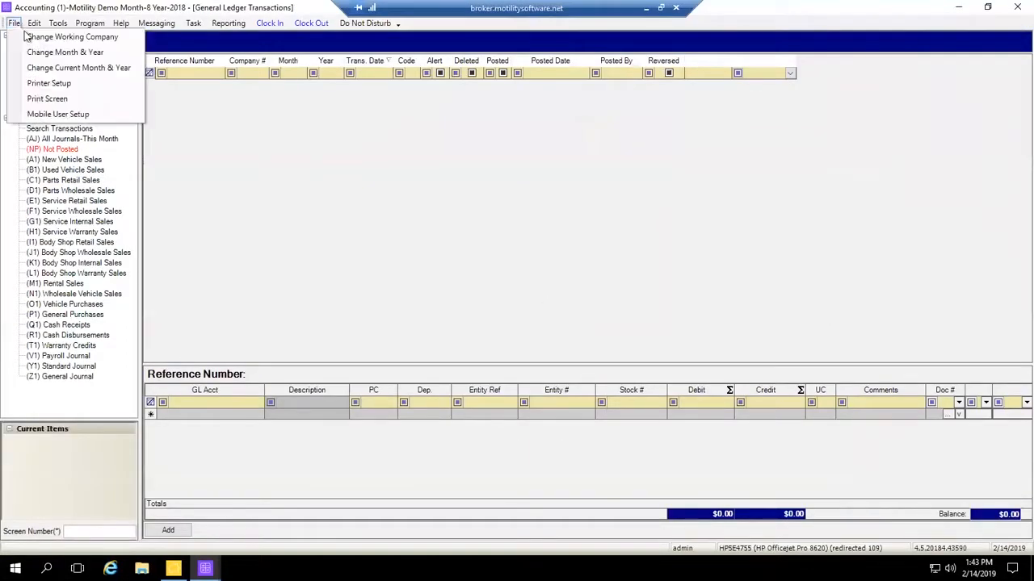
click(49, 52)
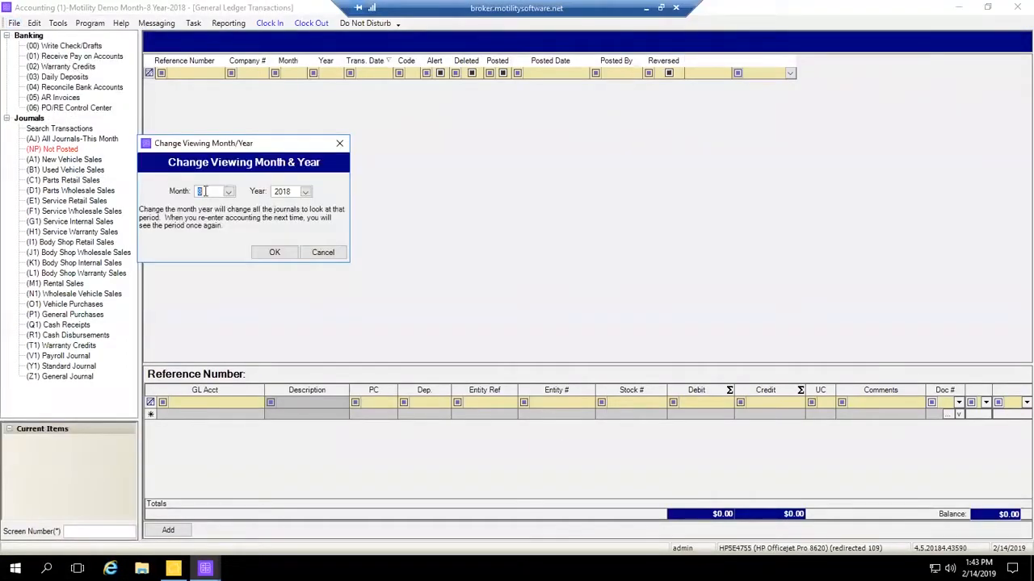
key(Tab)
text(2019)
key(Tab)
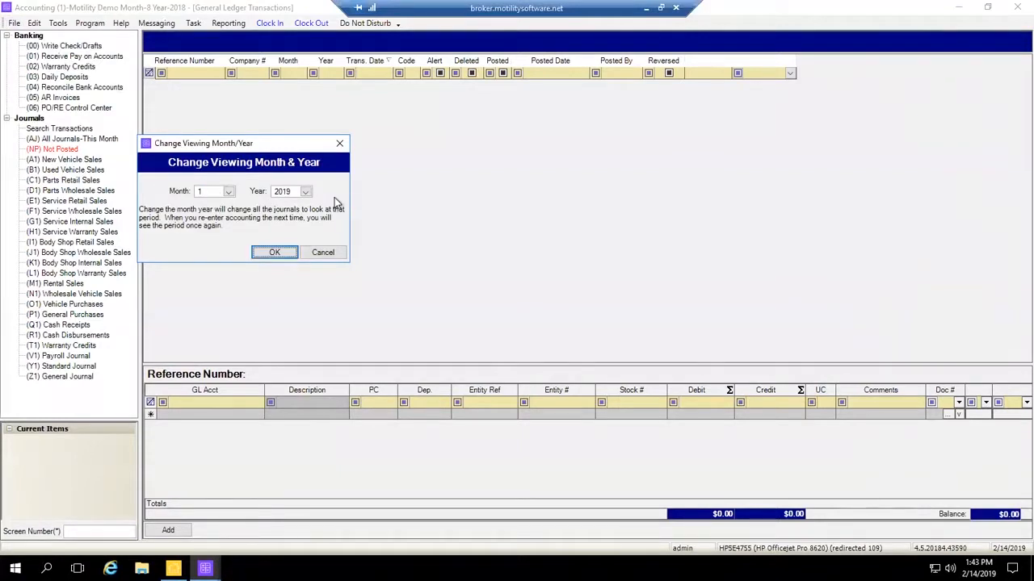
click(279, 253)
click(624, 331)
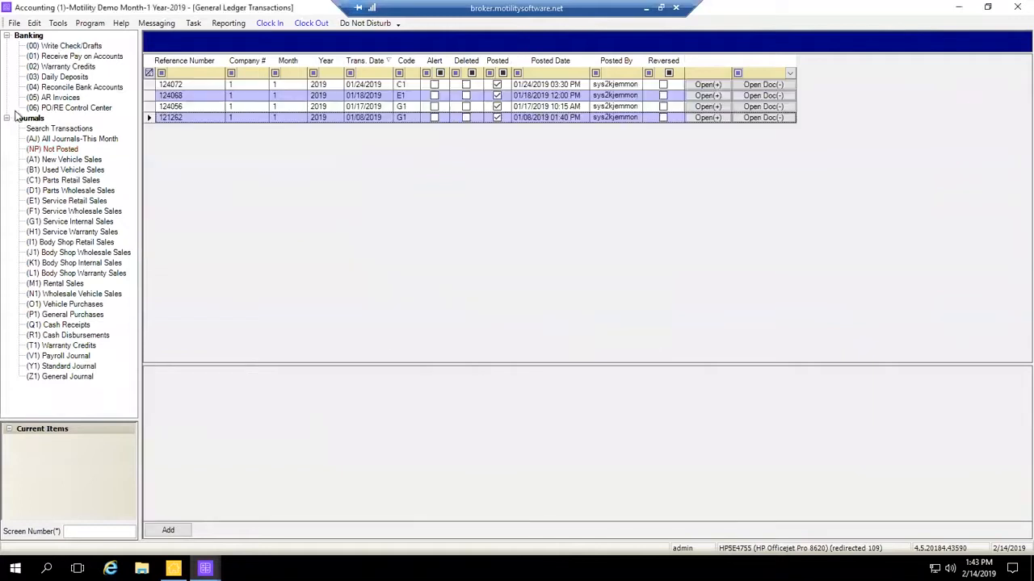
- Check the Operating Account's Check Details for the January 2019 viewing period, and close the window
click(64, 46)
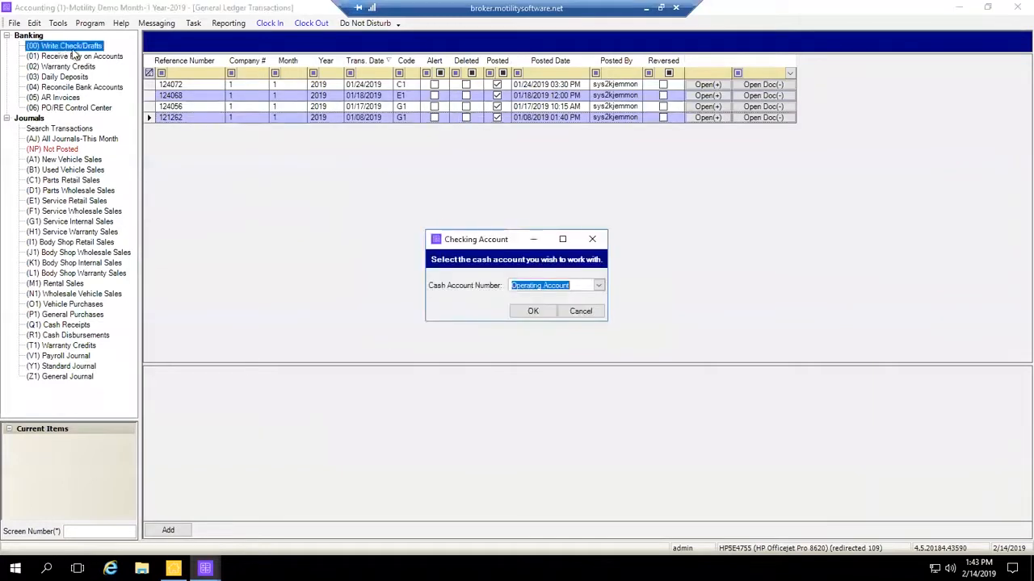
click(533, 310)
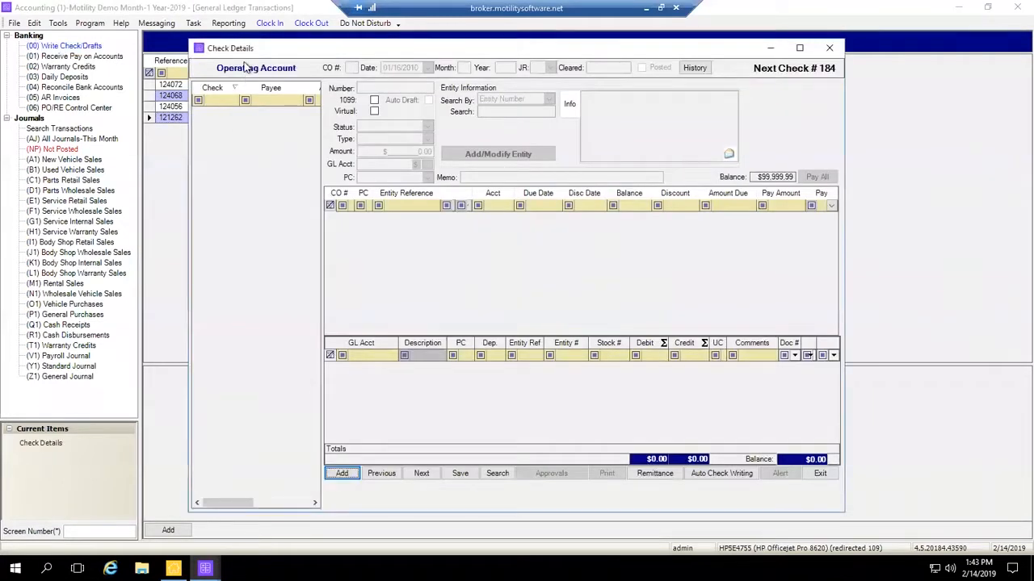
click(829, 47)
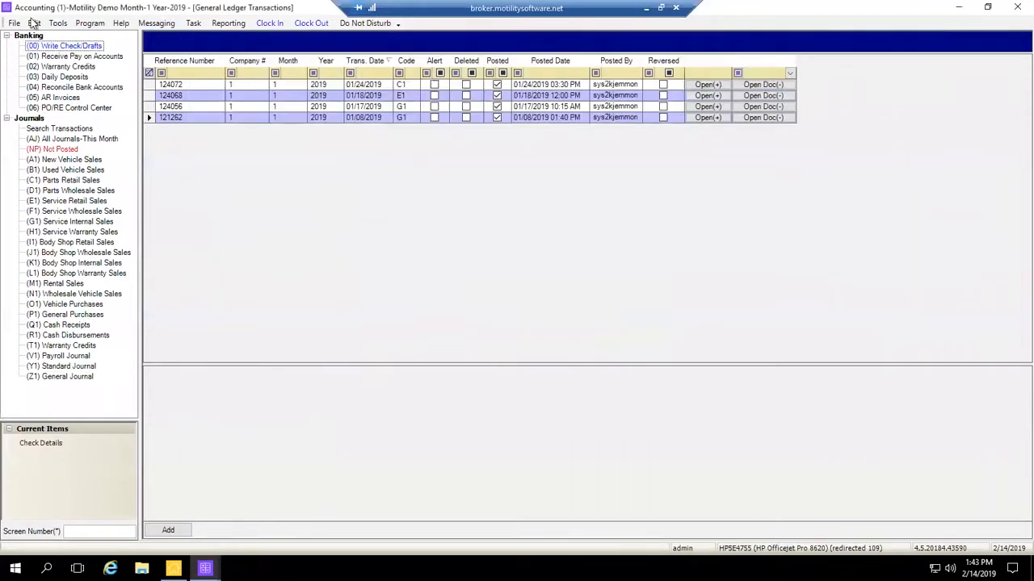
click(15, 23)
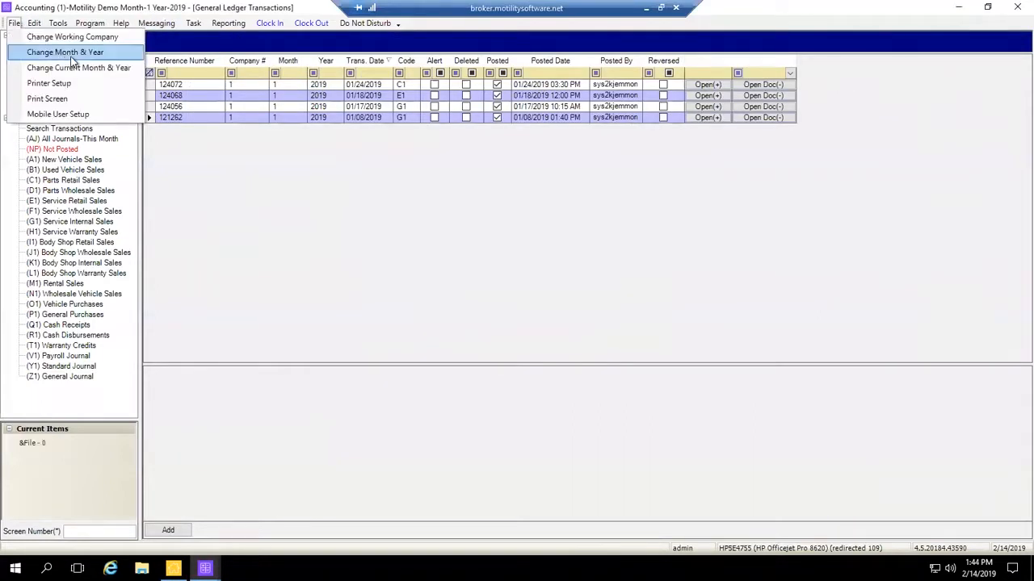
click(76, 71)
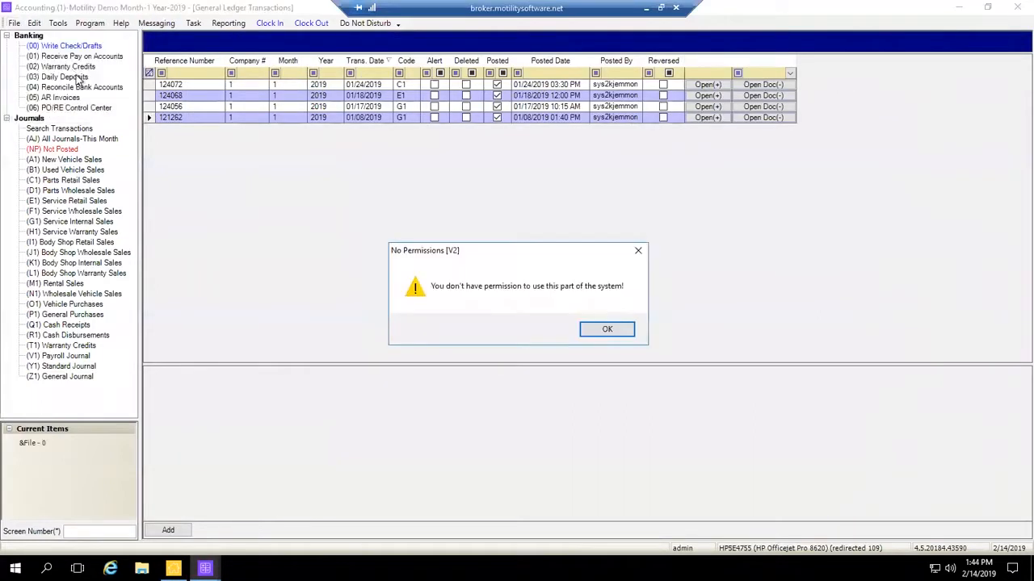
click(605, 328)
- Change the accounting viewing period to month 12 of year 2018
click(15, 23)
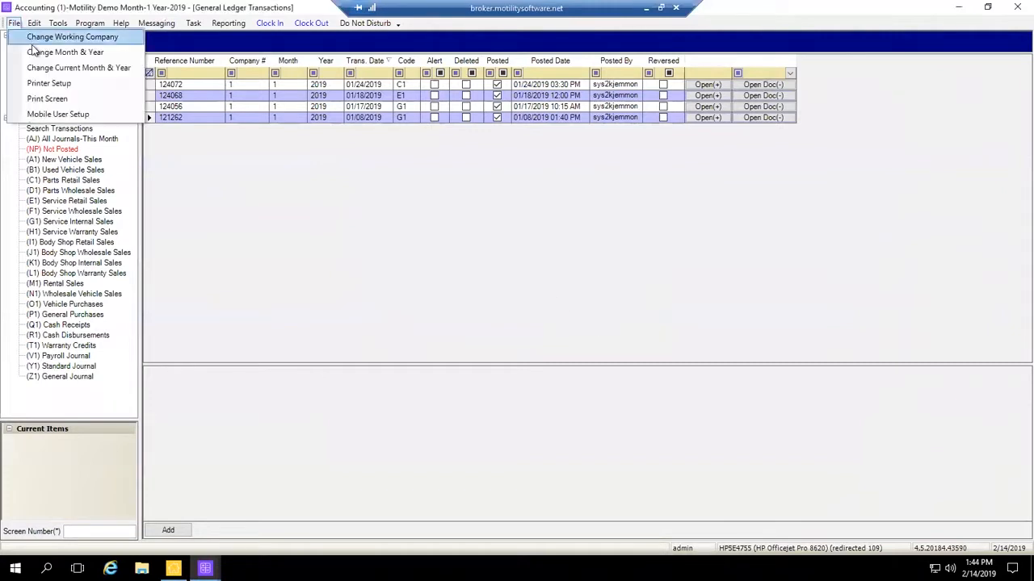
click(45, 53)
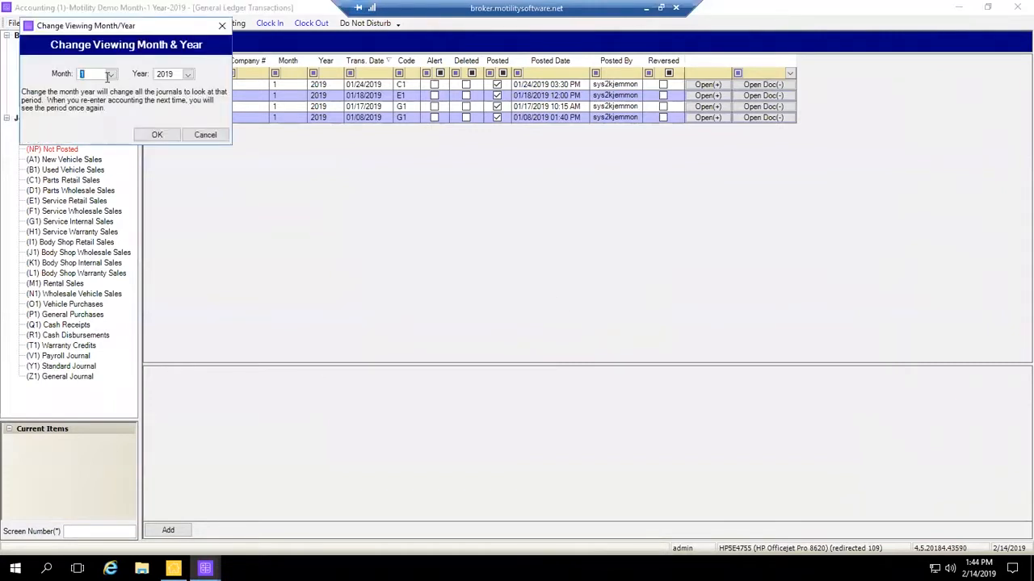
key(Tab)
text(2018)
key(Tab)
click(161, 136)
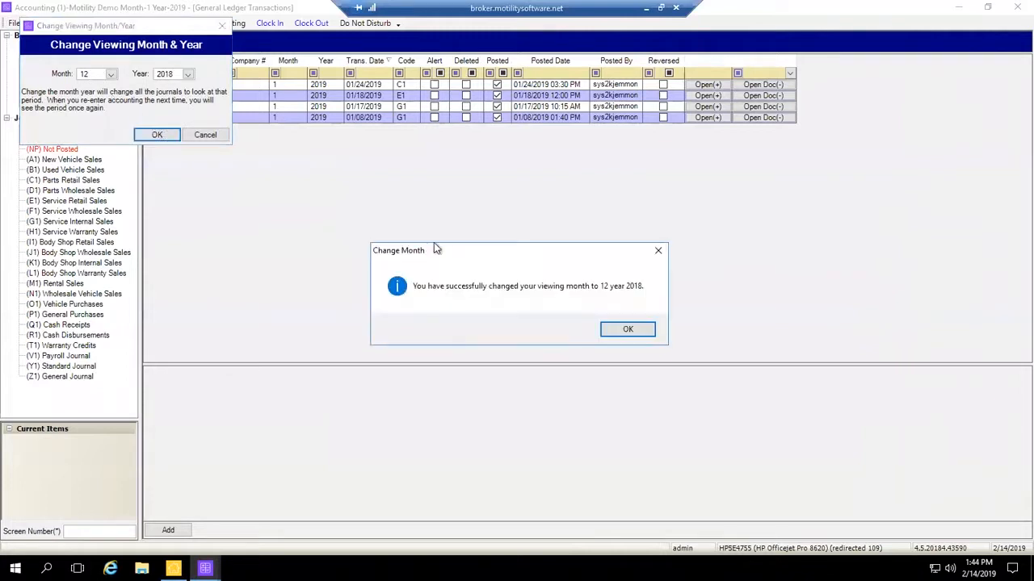
click(627, 331)
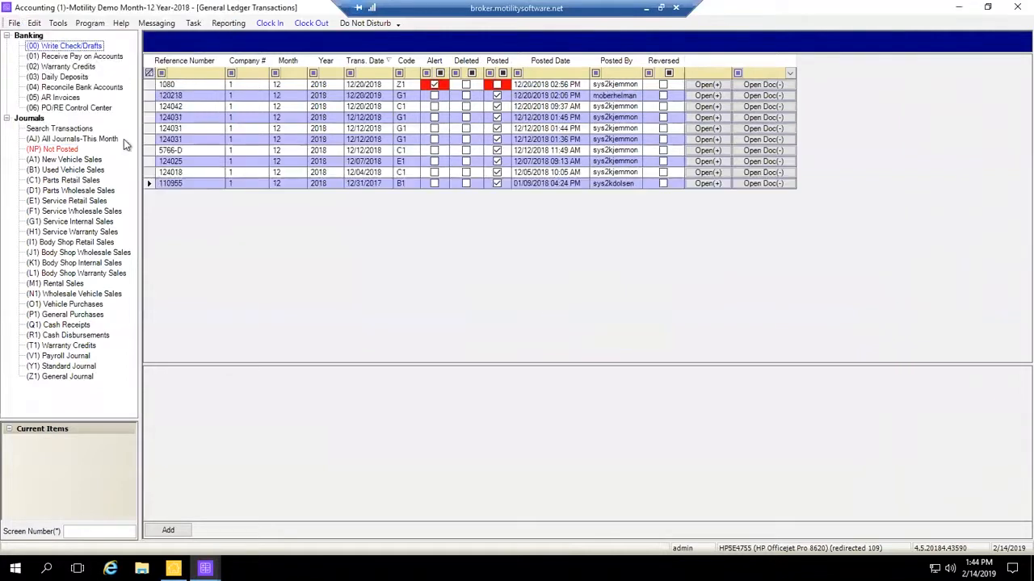
- Check the Operating Account's Check Details for the December 2018 viewing period, and close the window
double_click(80, 46)
click(533, 312)
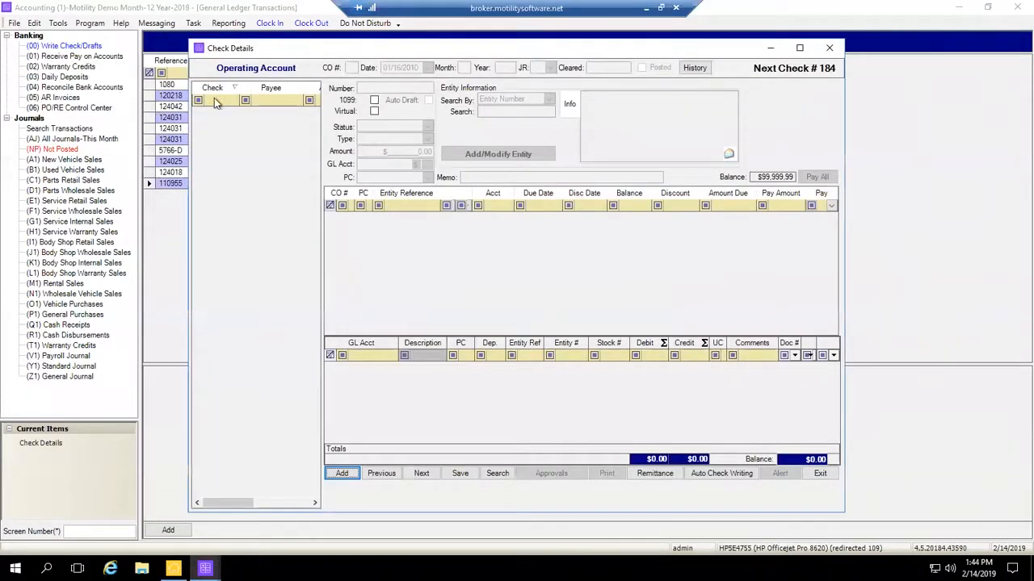
click(829, 48)
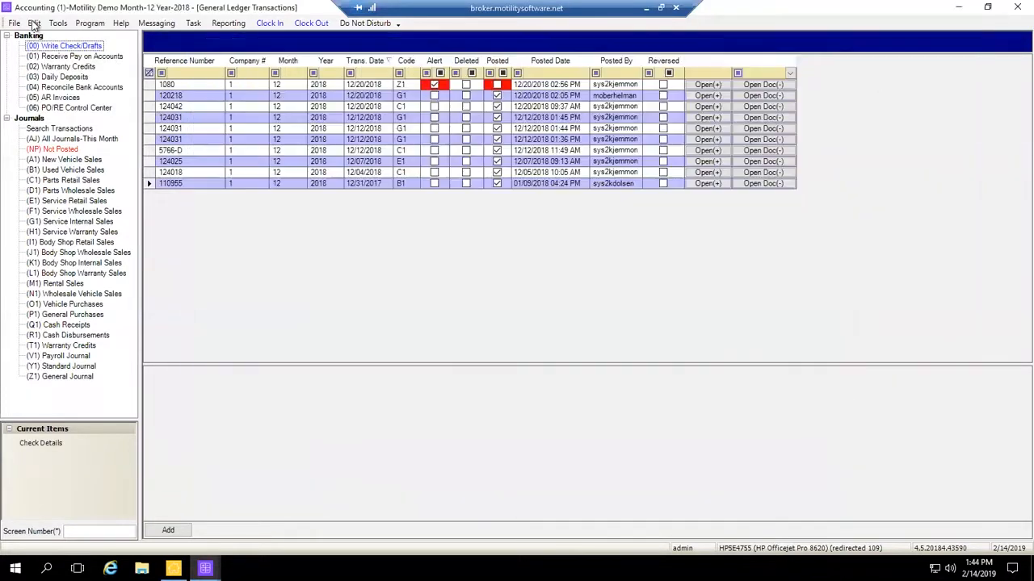
- Change the accounting viewing month to 11, keeping year 2018
click(14, 22)
click(49, 52)
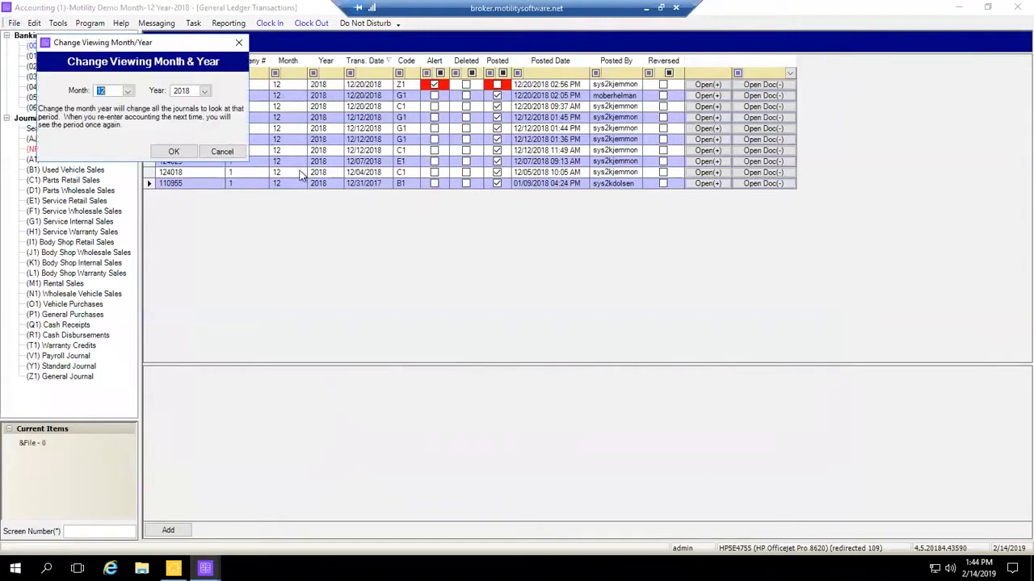
text(11)
click(173, 152)
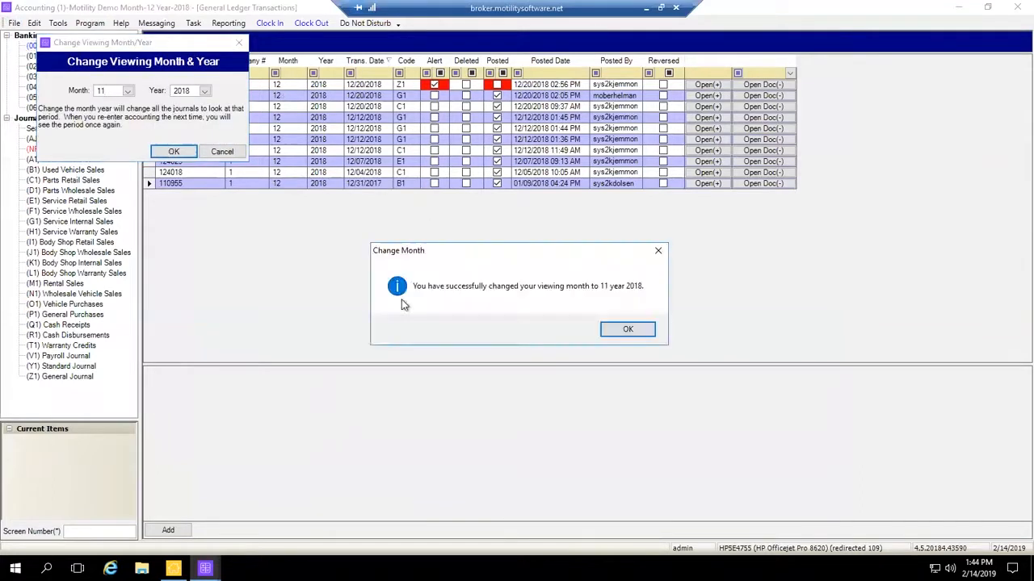
- Check the Operating Account's Check Details for the November 2018 viewing period, and close the window
click(626, 327)
click(48, 46)
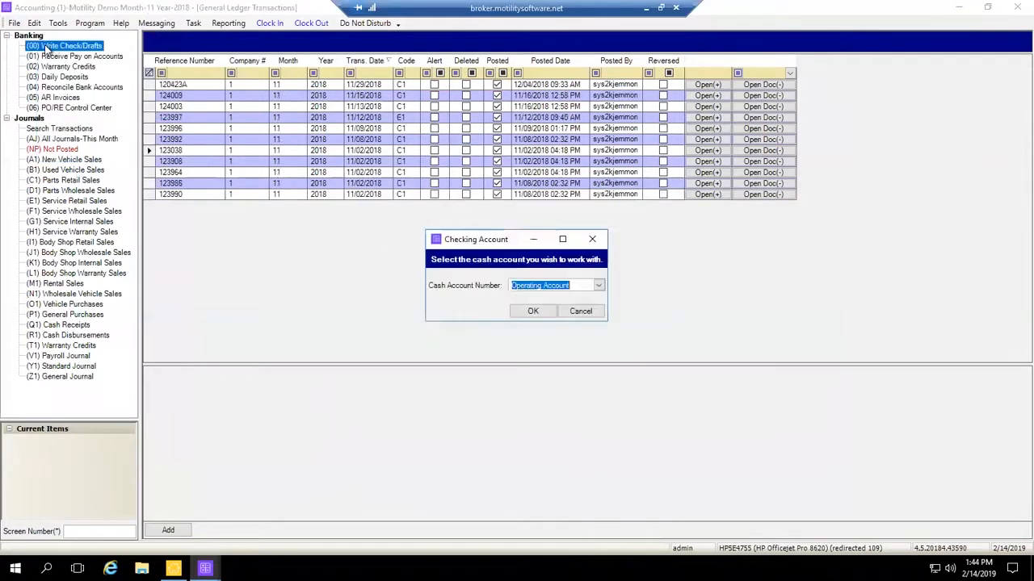
click(525, 315)
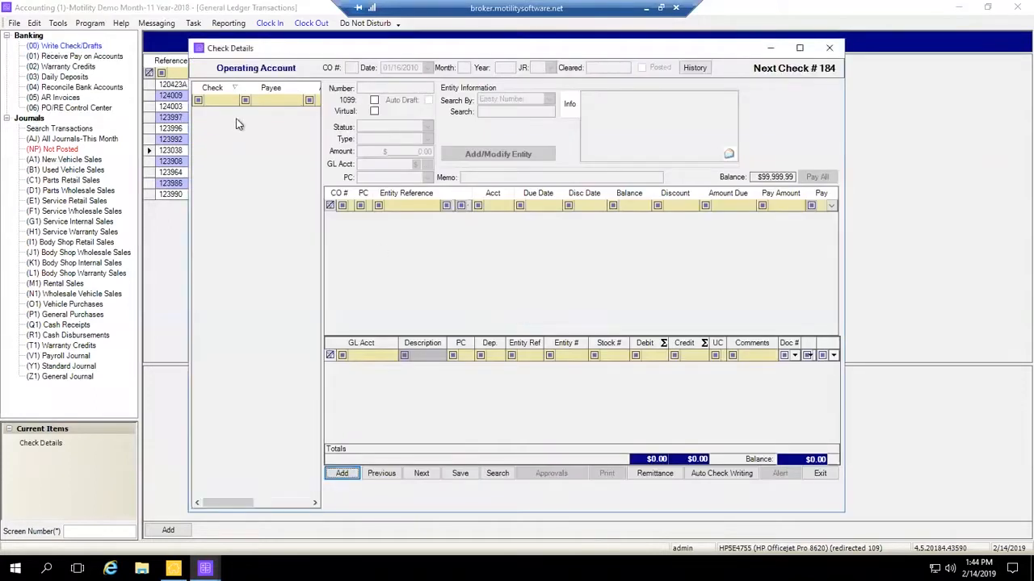
click(829, 48)
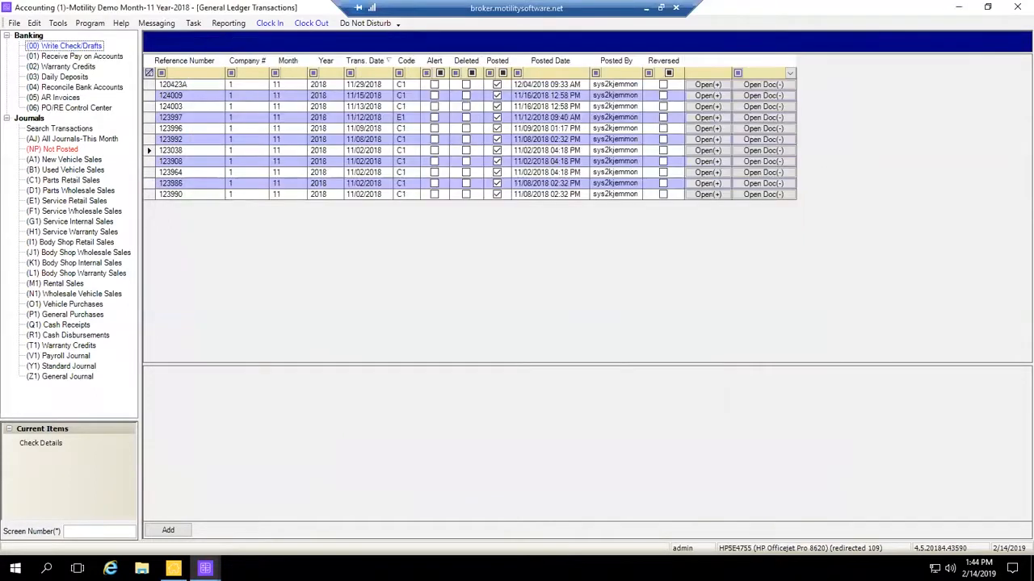
- Change the accounting viewing month to 9, keeping year 2018
click(15, 24)
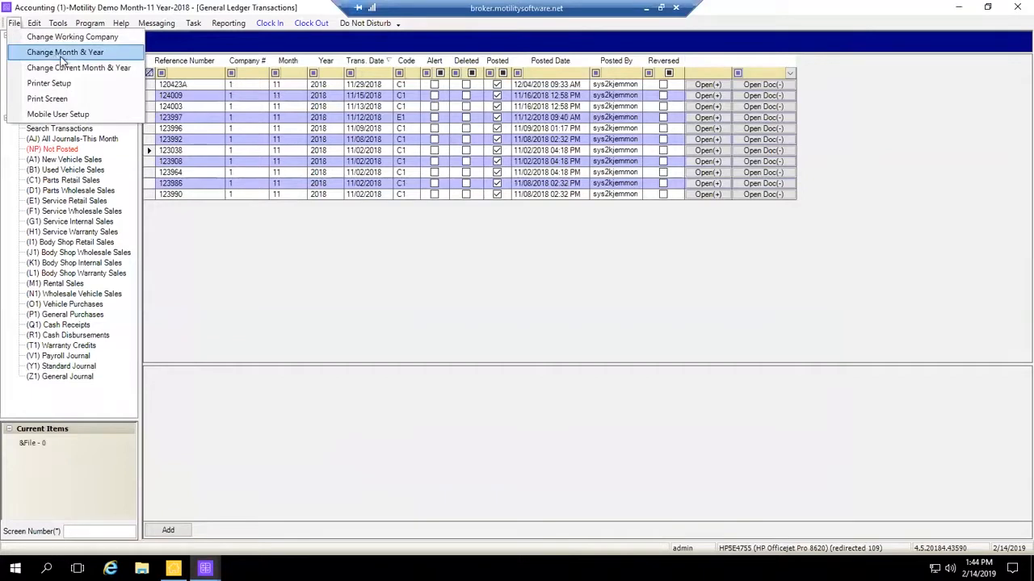
click(62, 52)
text(9)
click(196, 173)
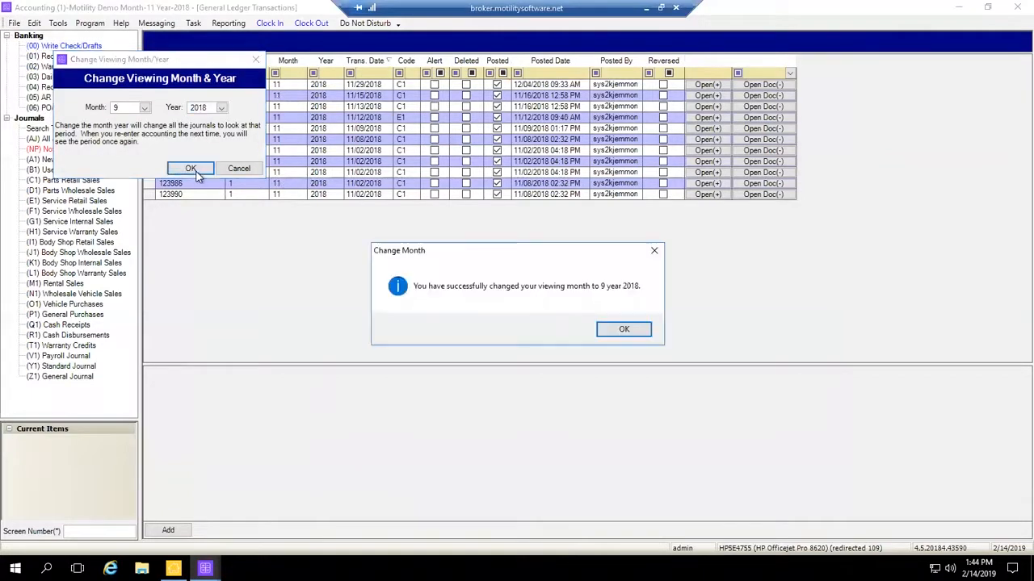
click(620, 330)
- Open the Operating Account's Check Details for September 2018, maximize the window, and display check 182
click(70, 47)
click(544, 314)
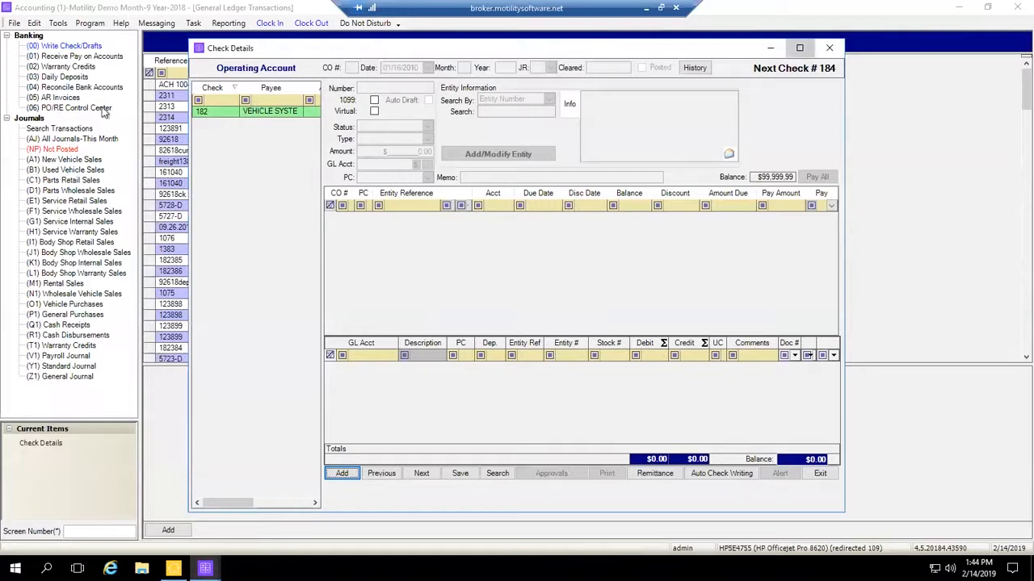
click(800, 48)
click(152, 72)
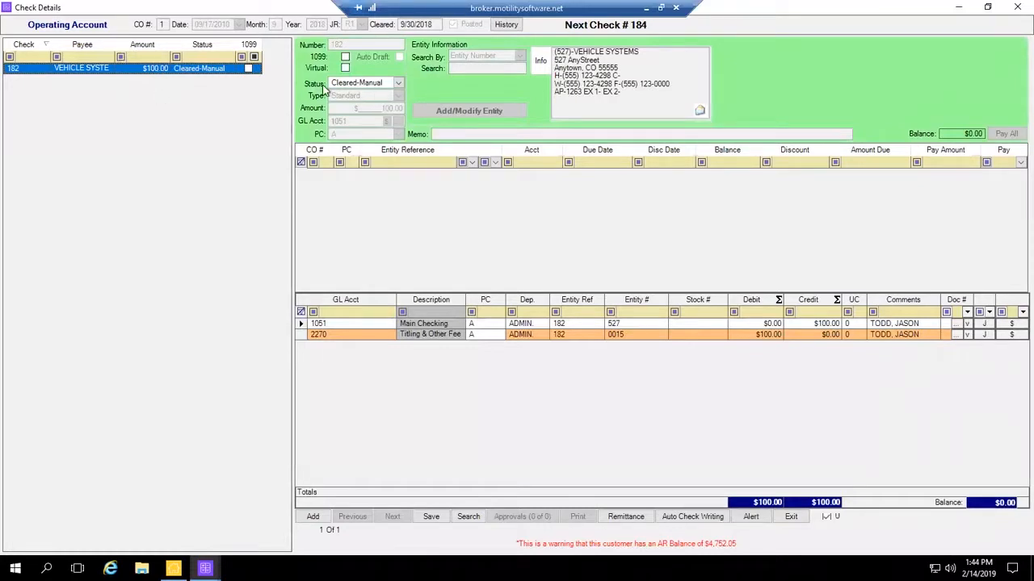
- Examine the status options available for check 182, leaving its status as Cleared-Manual
click(398, 84)
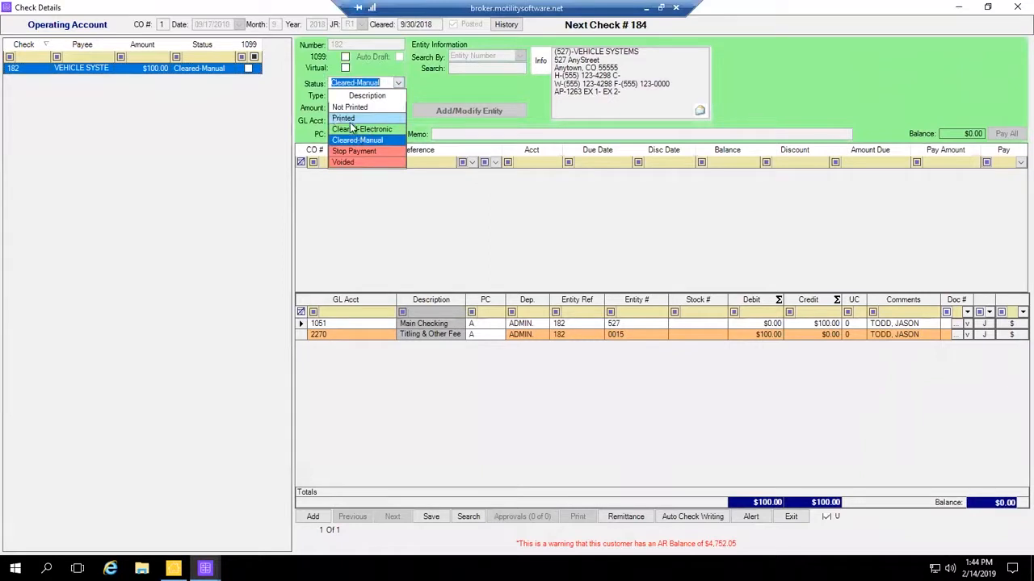
click(415, 101)
click(397, 84)
click(423, 83)
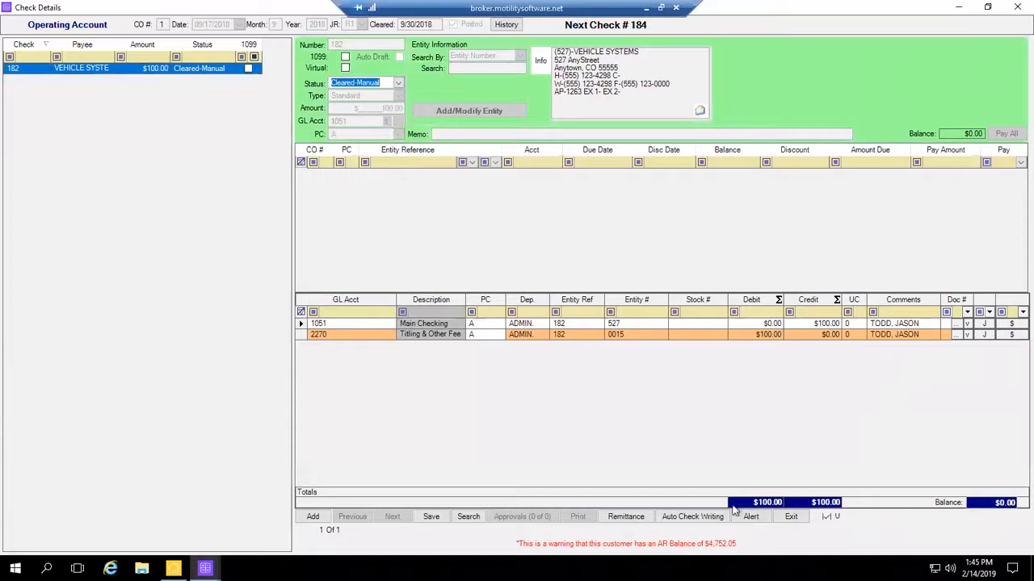
- Run Auto Check Writing for profit center A and GL account number 2100, and proceed to check writing
click(705, 516)
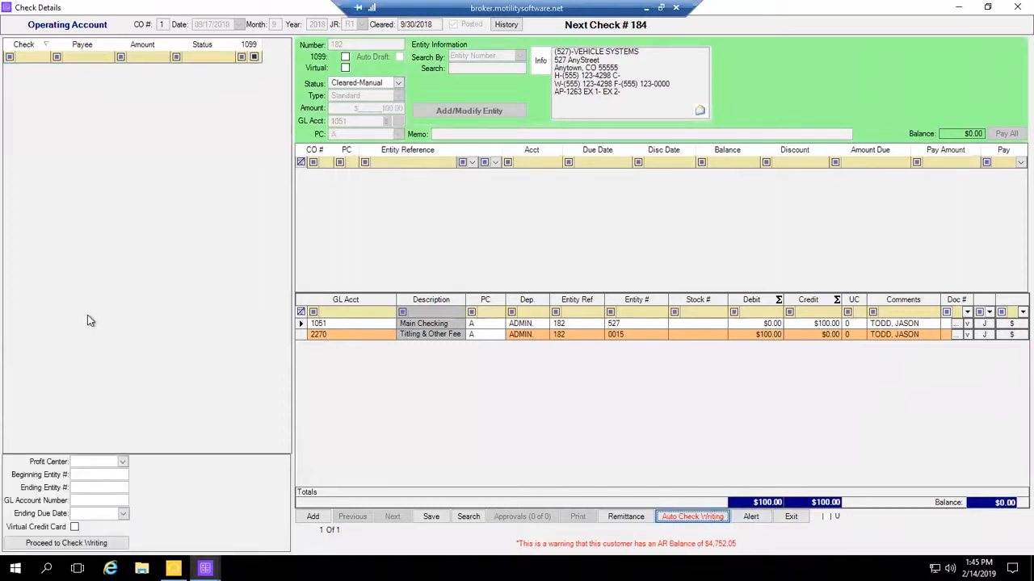
click(123, 462)
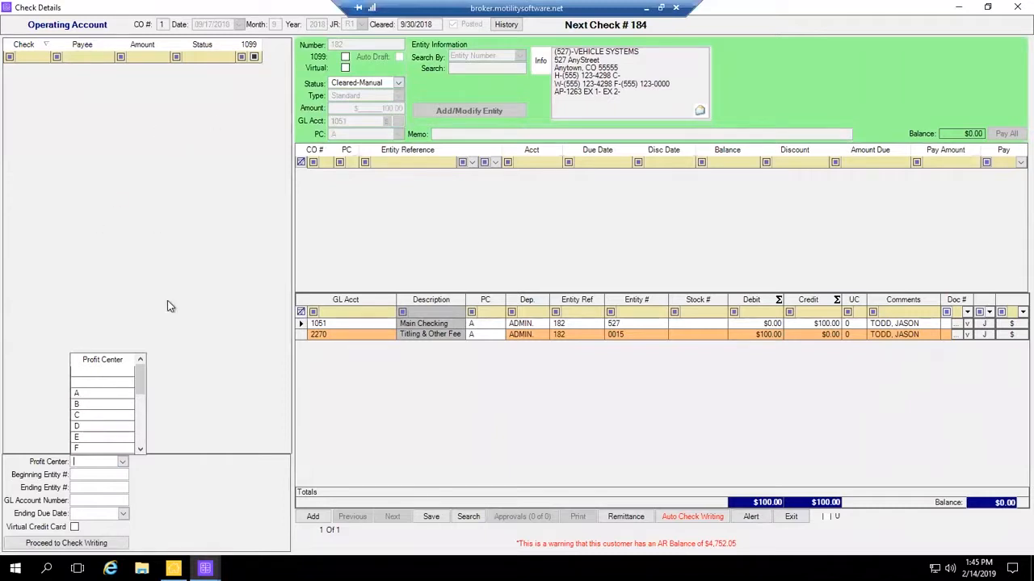
click(104, 394)
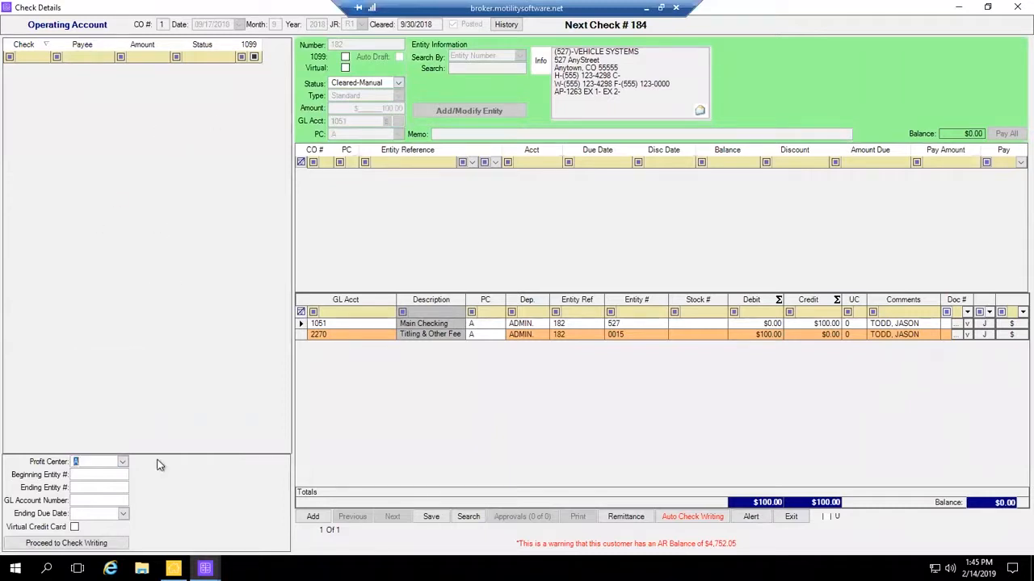
click(119, 498)
text(2100)
click(72, 543)
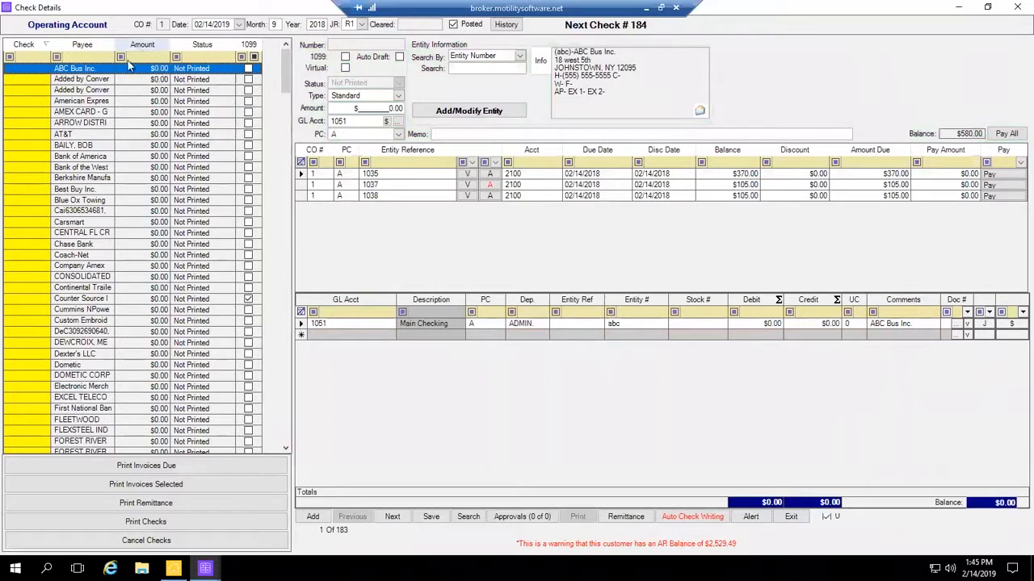
- Examine the unprinted checks in the payee list, including the amounts and open invoices for NTP and RAINBOW DESIGN
click(44, 79)
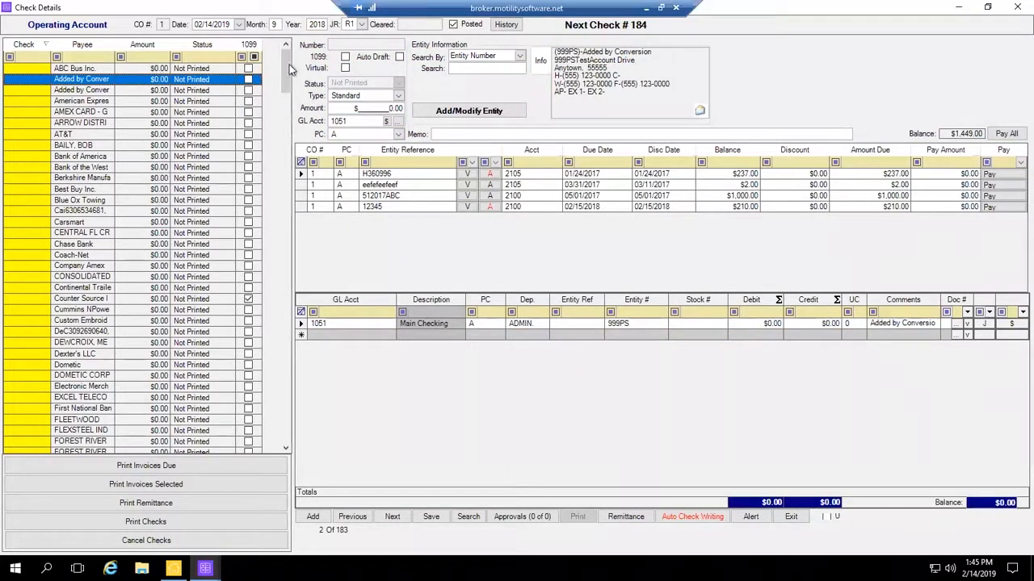
scroll(242, 71, down, 15)
scroll(229, 233, down, 10)
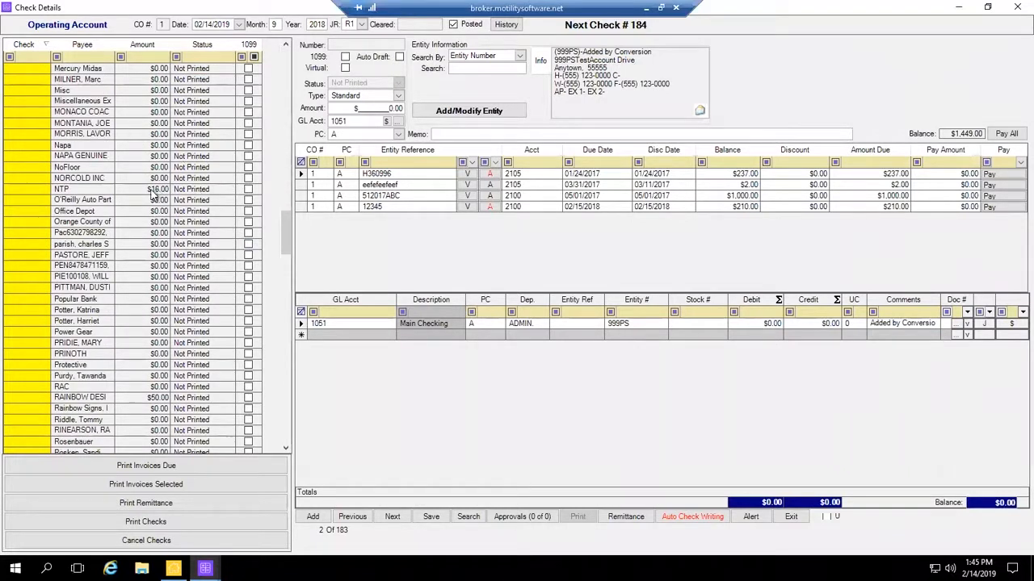
click(152, 192)
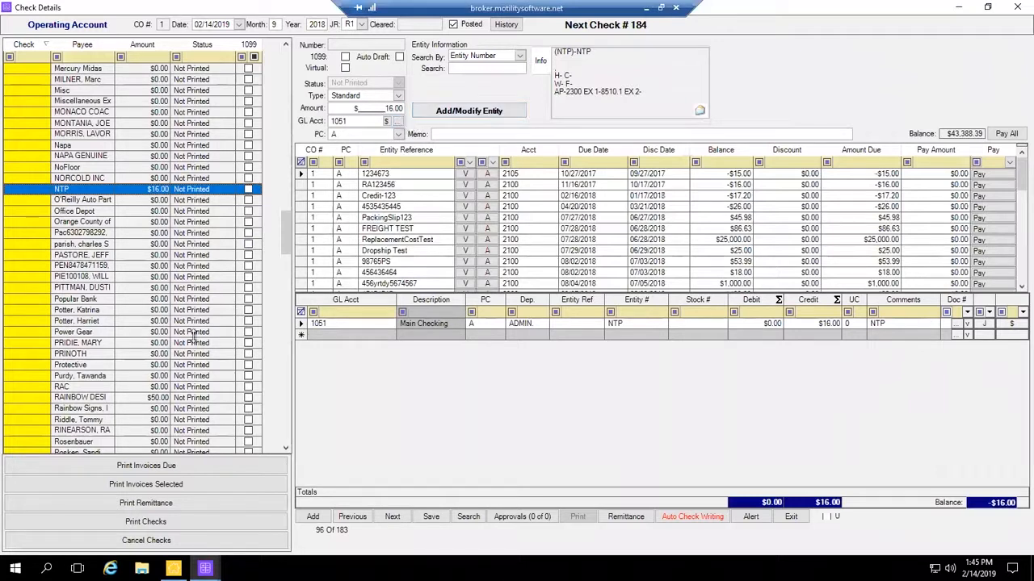
click(158, 398)
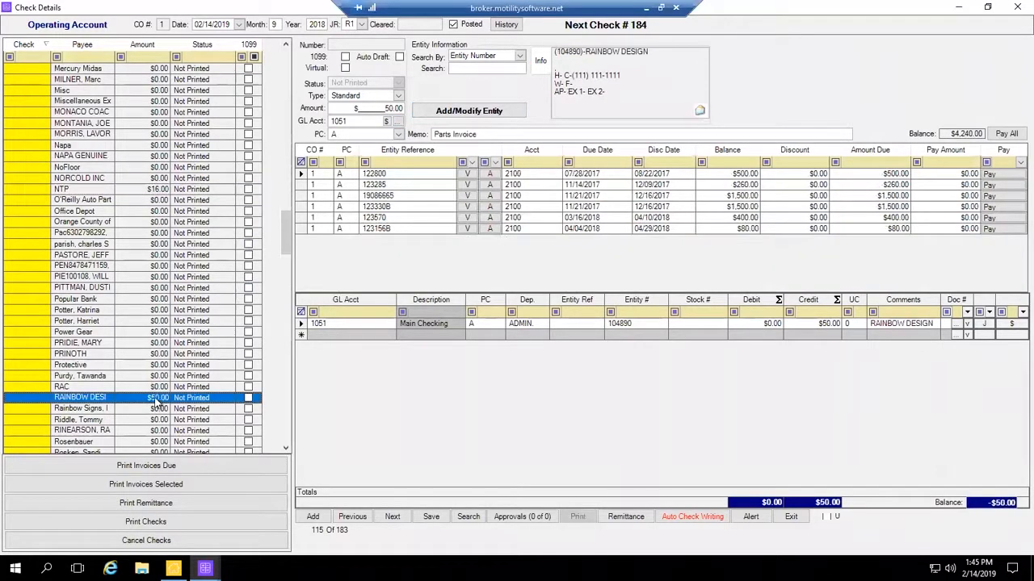
scroll(154, 387, down, 4)
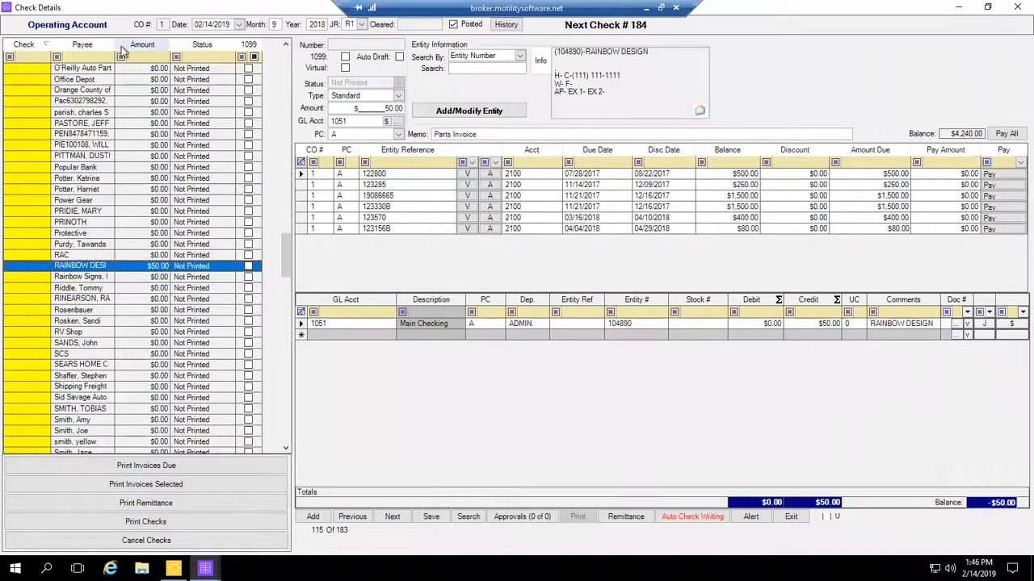
scroll(145, 186, down, 8)
scroll(170, 289, down, 9)
scroll(174, 299, up, 5)
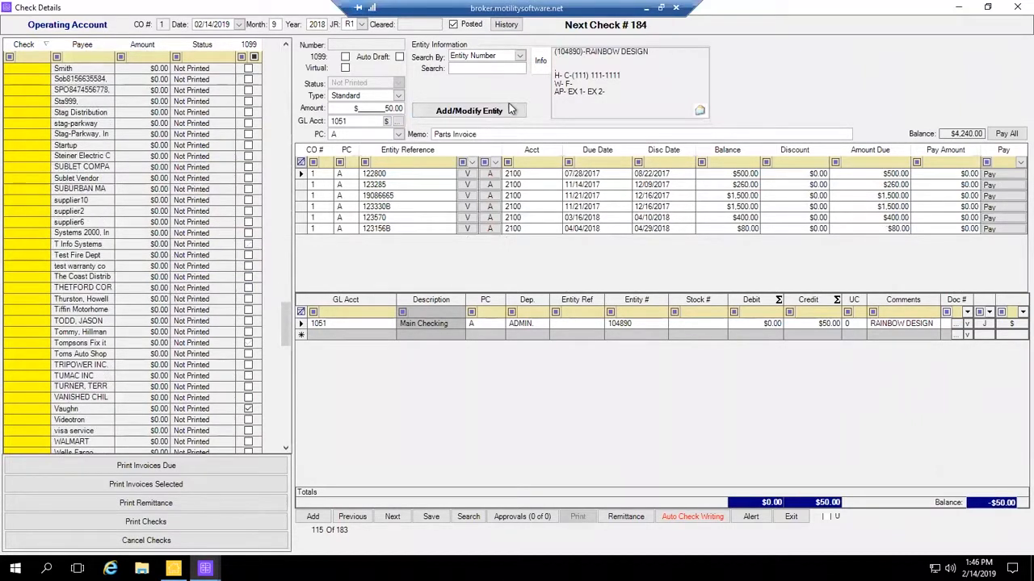
- Open the RAINBOW DESIGN entity record from its check and examine the Payment Amount Default in the AP information
click(475, 113)
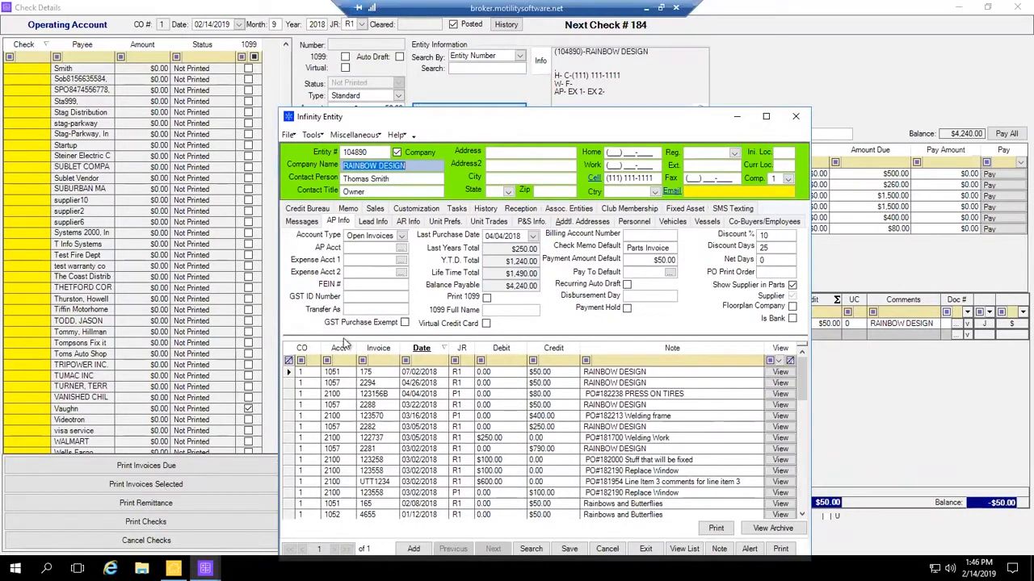
drag(557, 117, 264, 502)
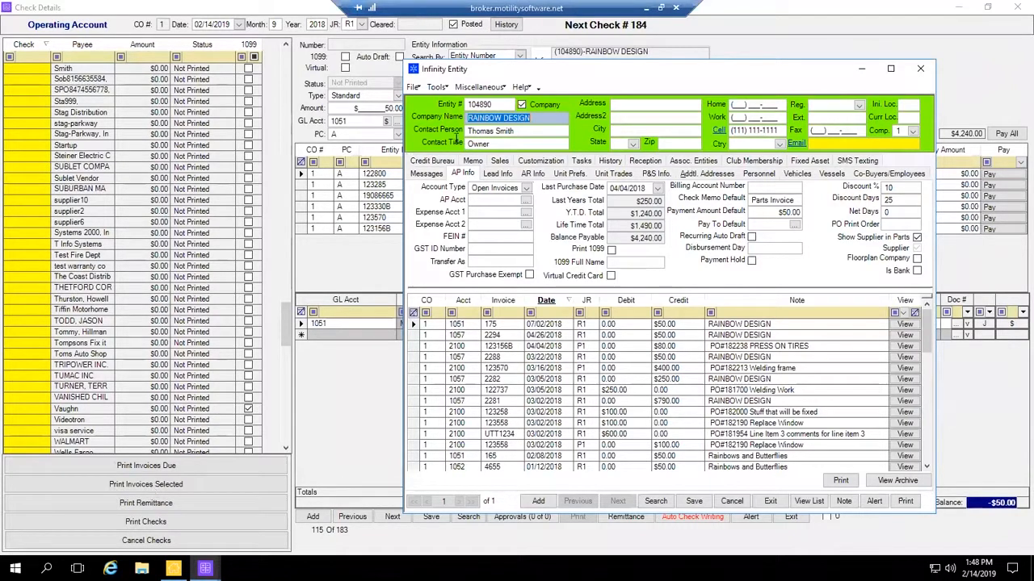
drag(634, 76, 558, 74)
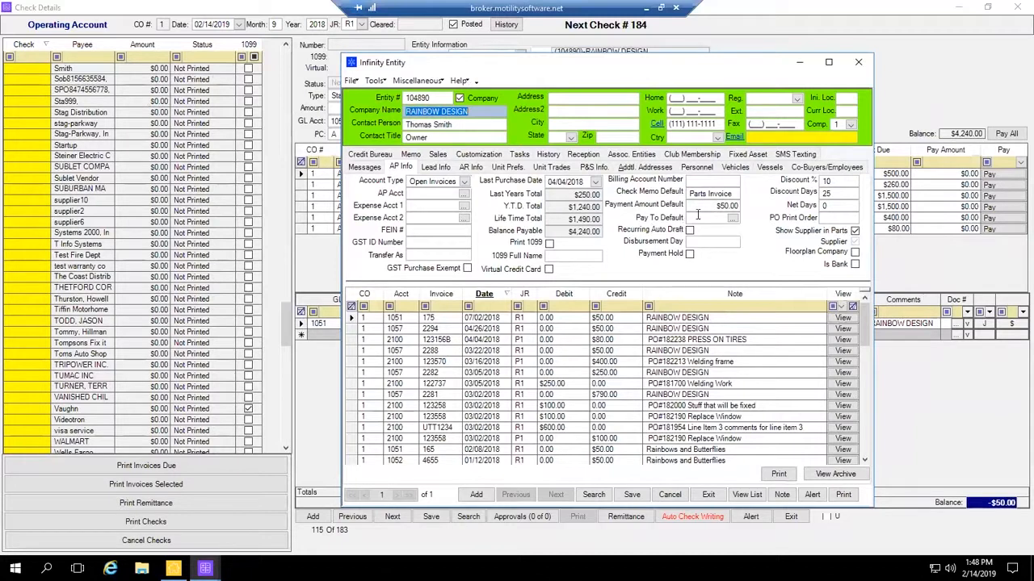
click(742, 207)
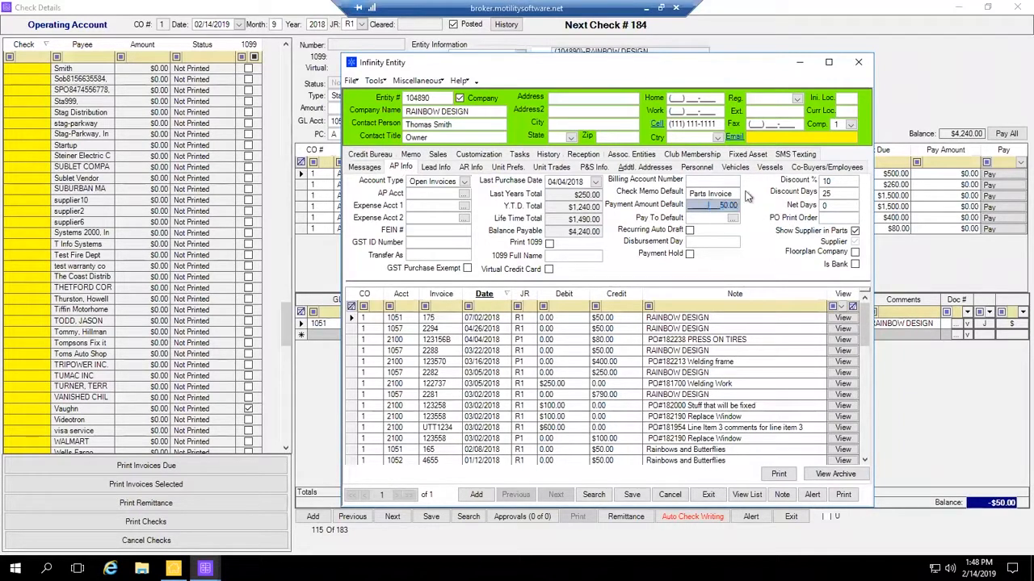
click(477, 111)
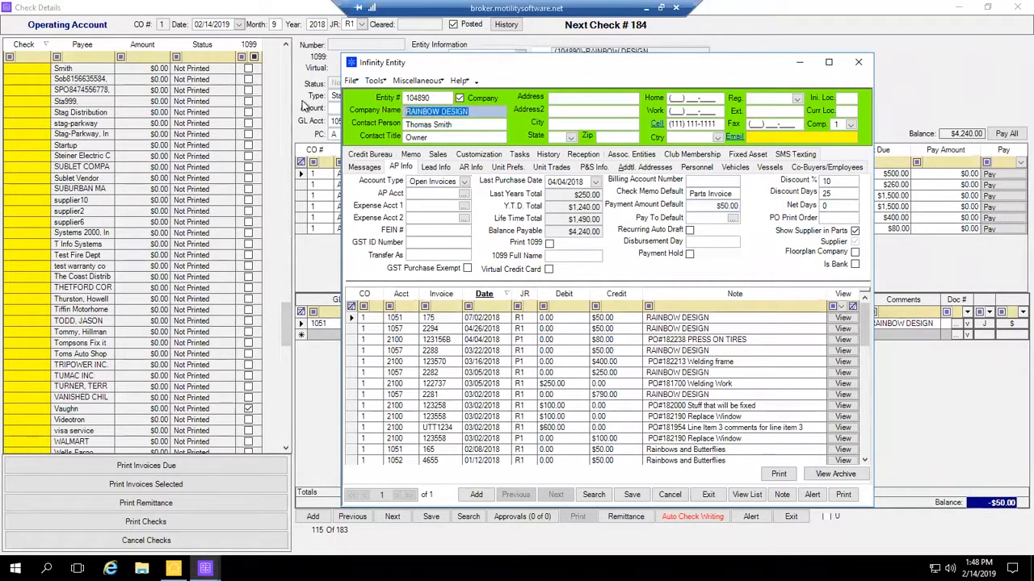
click(716, 206)
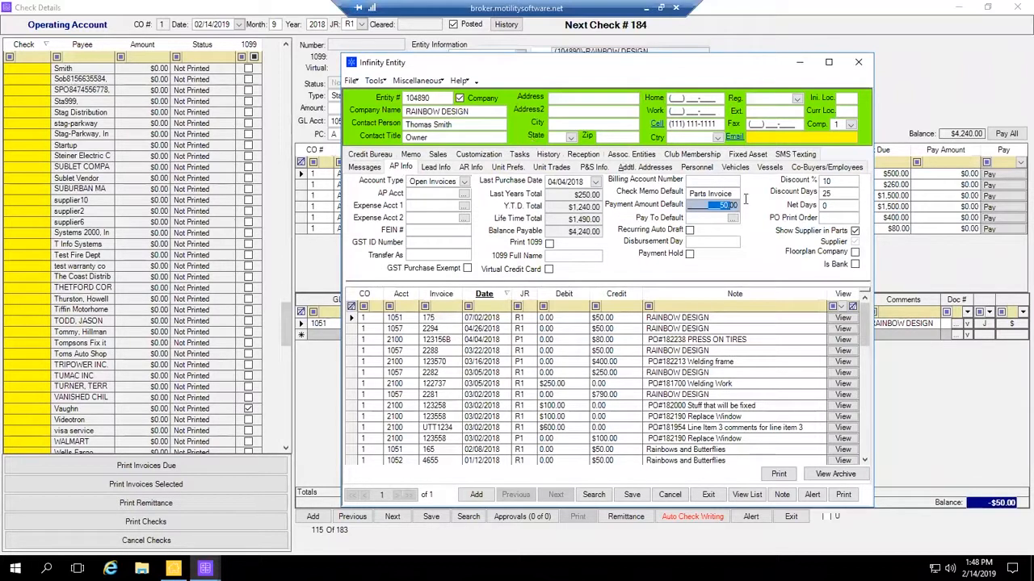
- Close the RAINBOW DESIGN entity record and the Check Details window without saving changes to the current check
click(858, 62)
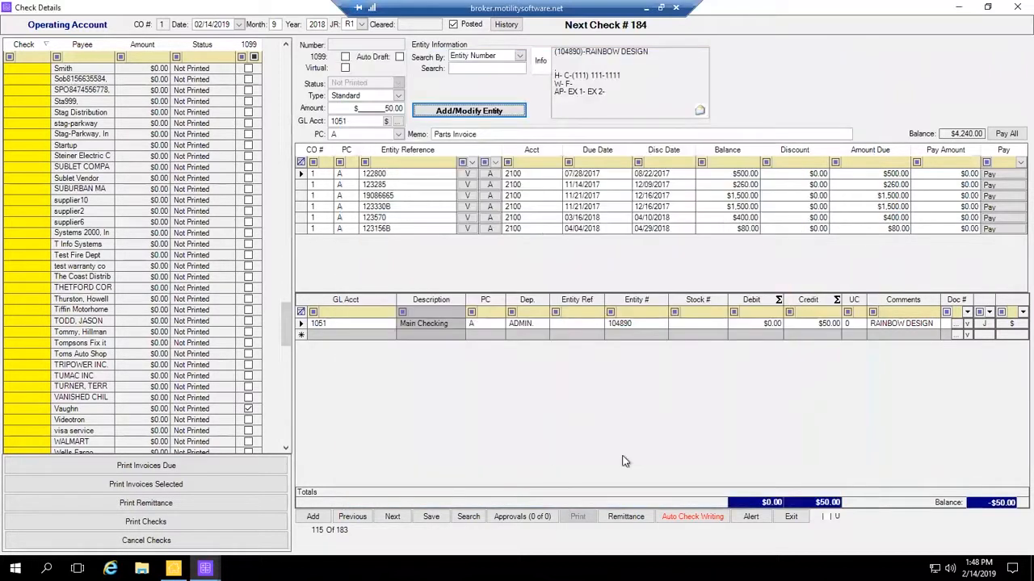
click(1018, 7)
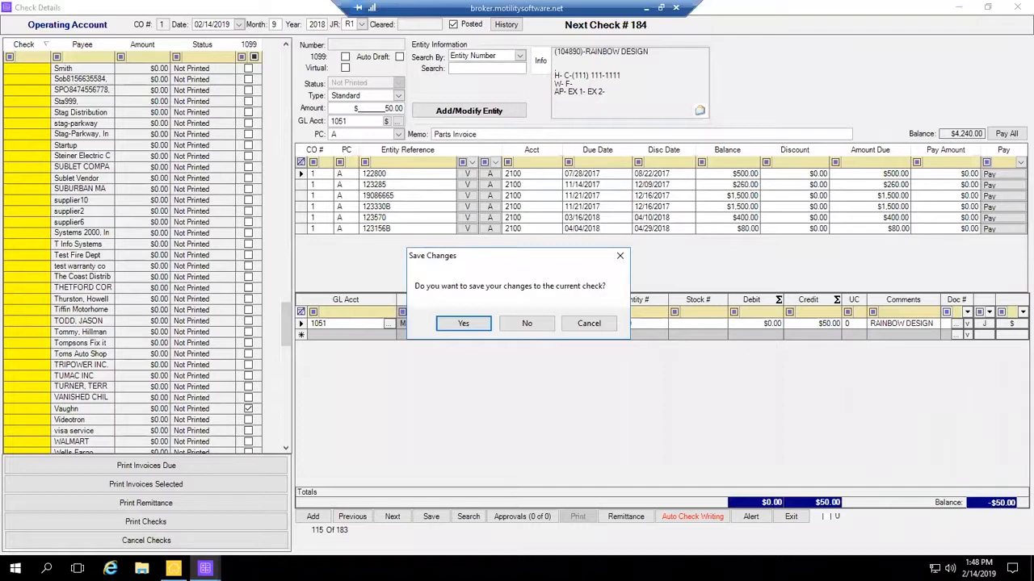
click(529, 324)
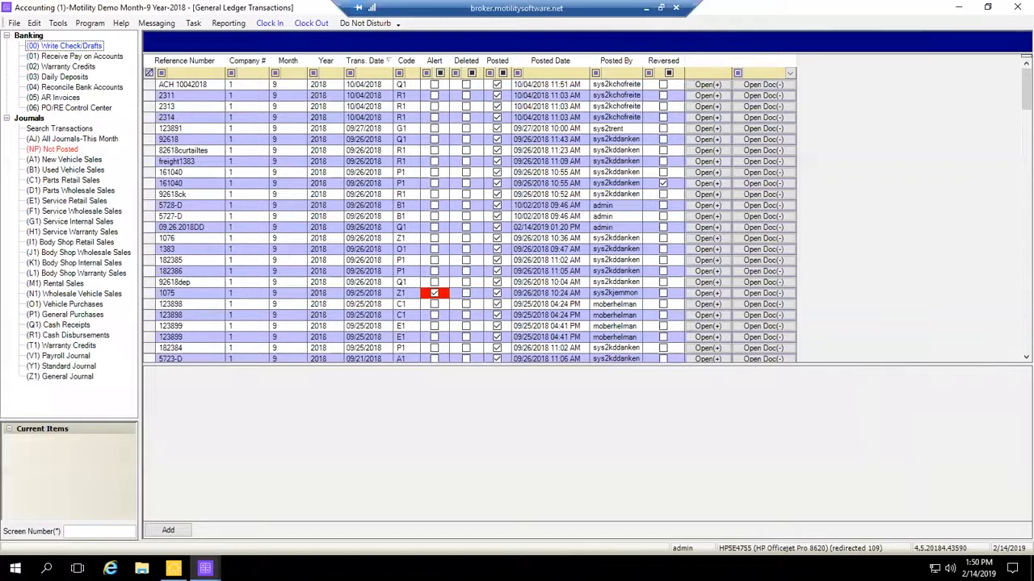
- Open Daily Deposits, examine the undeposited funds, and select the 10/16/2018 Clearing Account entry
click(71, 76)
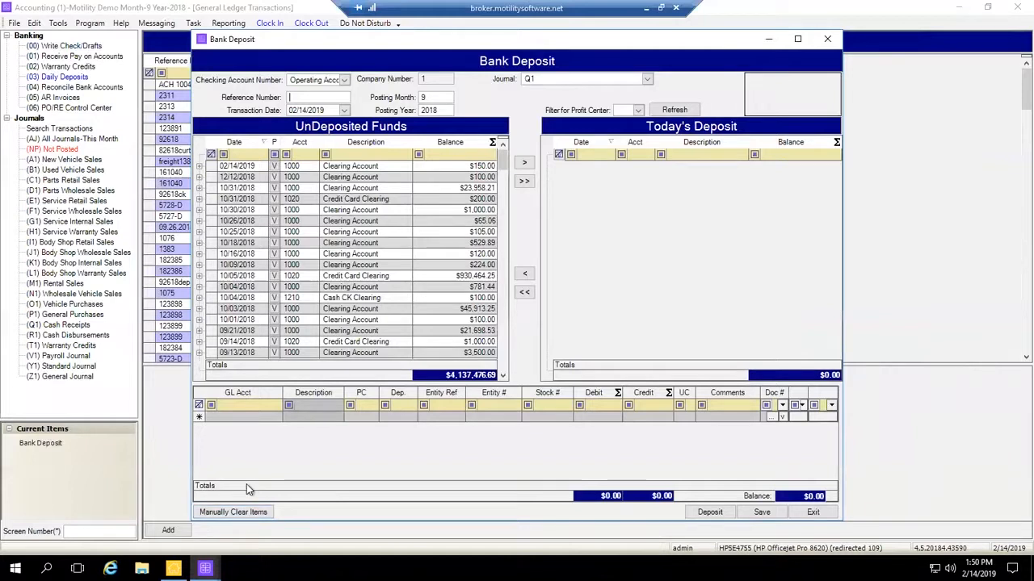
scroll(366, 292, down, 10)
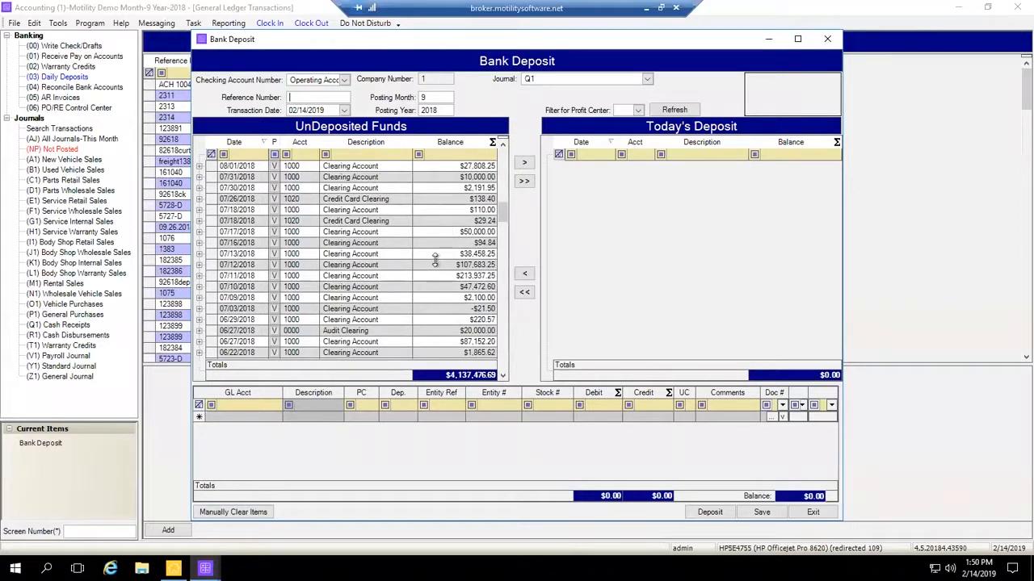
scroll(428, 258, up, 5)
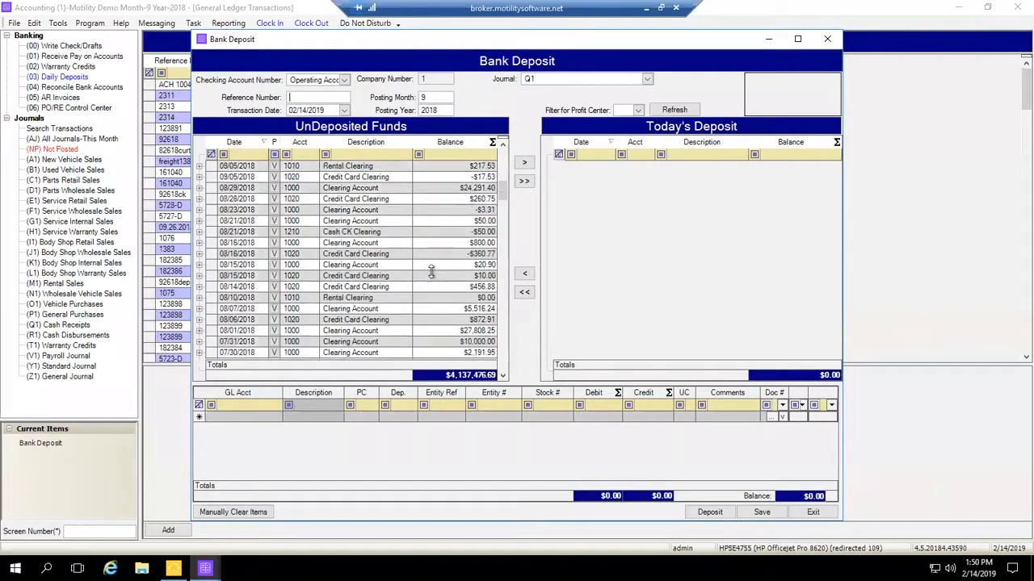
click(472, 255)
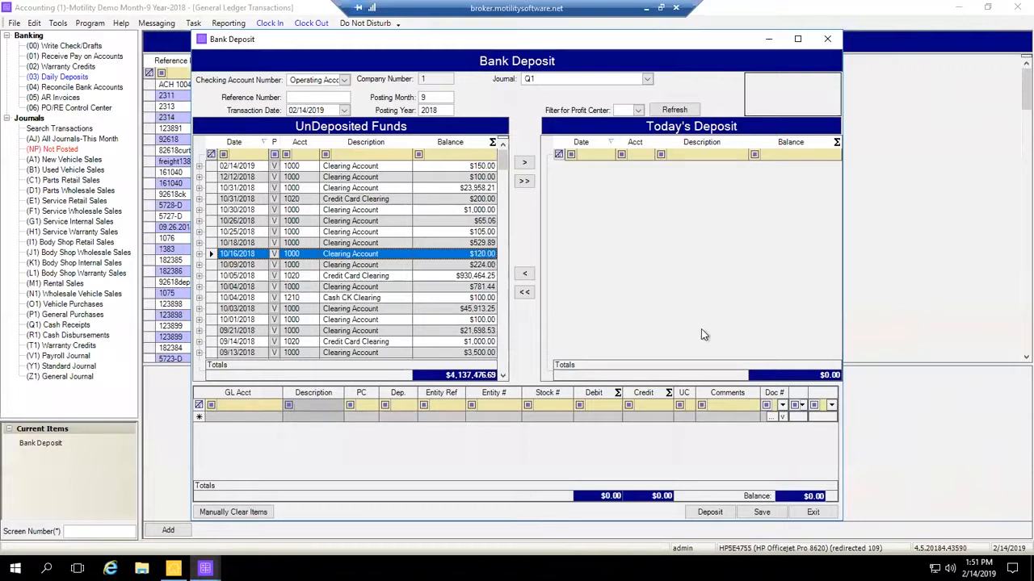
scroll(482, 292, down, 2)
scroll(473, 254, up, 2)
- Open the non-cleared transactions for manual clearing and filter them by the date 10/16/2018
click(223, 513)
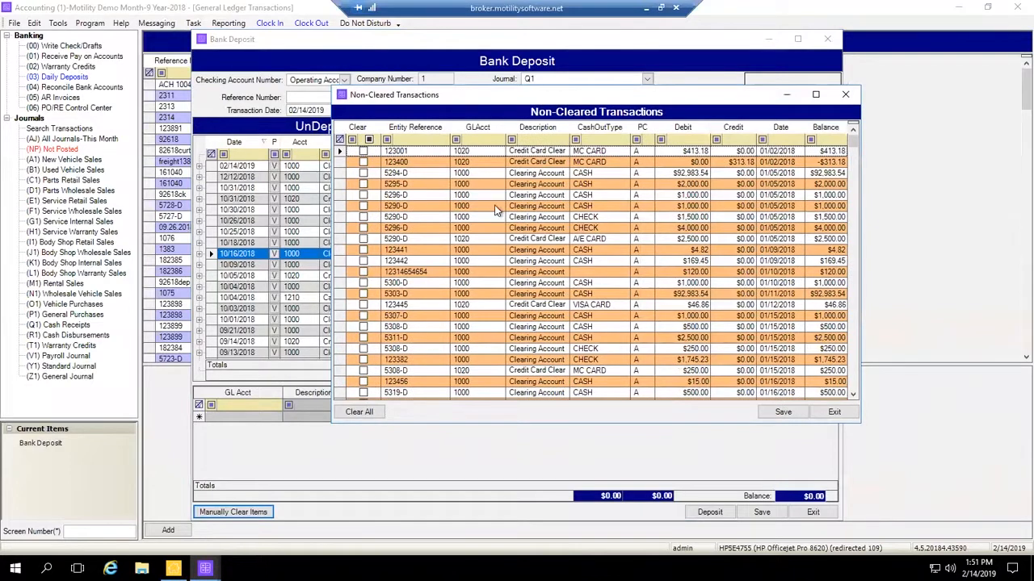
click(780, 141)
text(10)
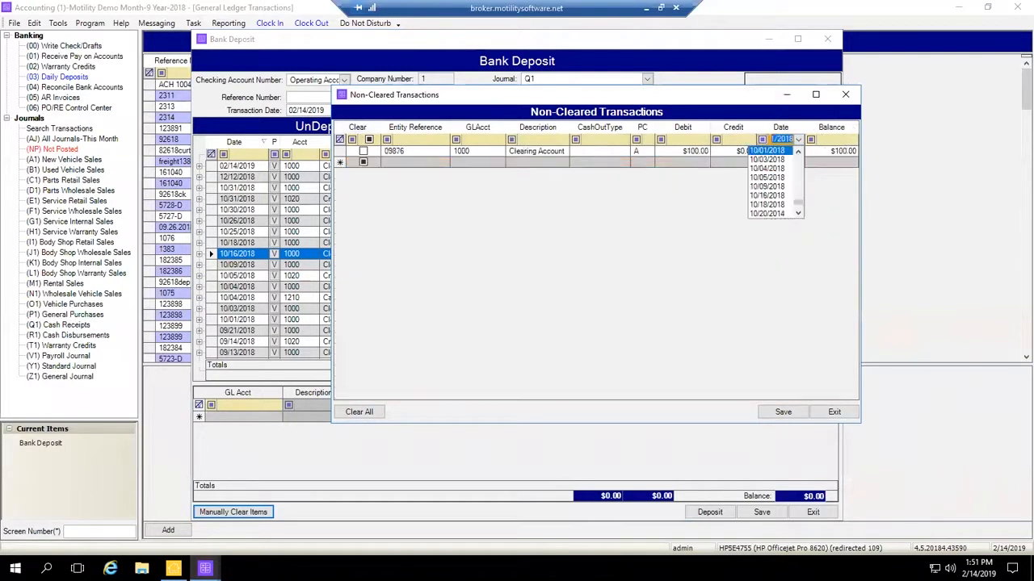
text(/16/2018)
key(Tab)
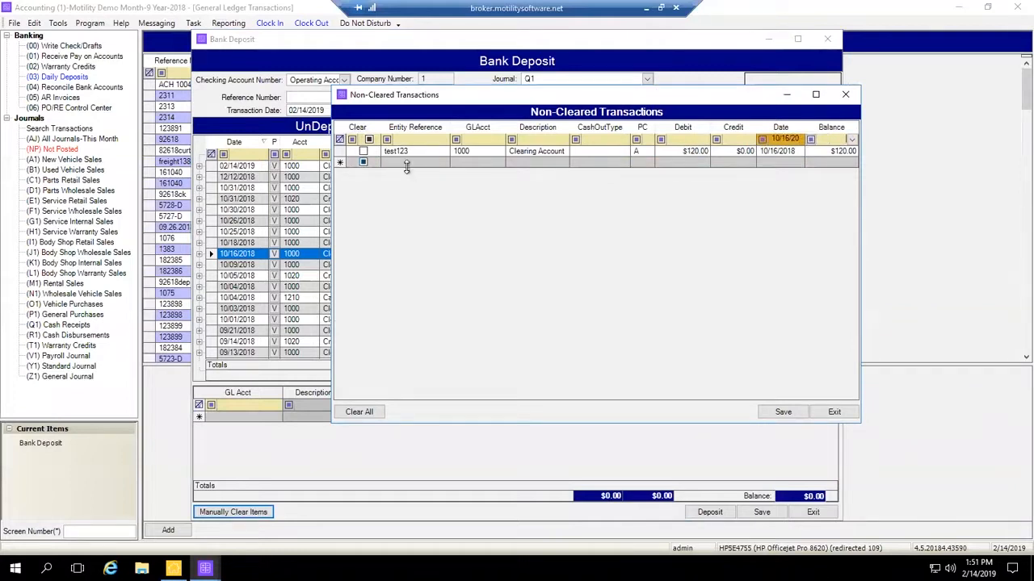
- Mark the 10/16/2018 test123 Clearing Account transaction as cleared, save it, and exit the non-cleared transactions
click(363, 152)
click(792, 416)
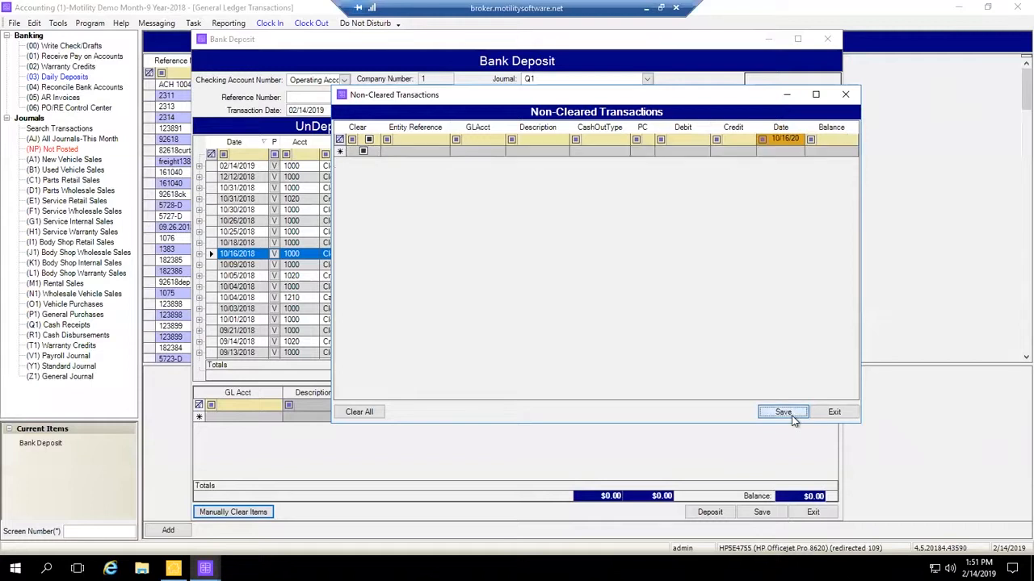
click(834, 412)
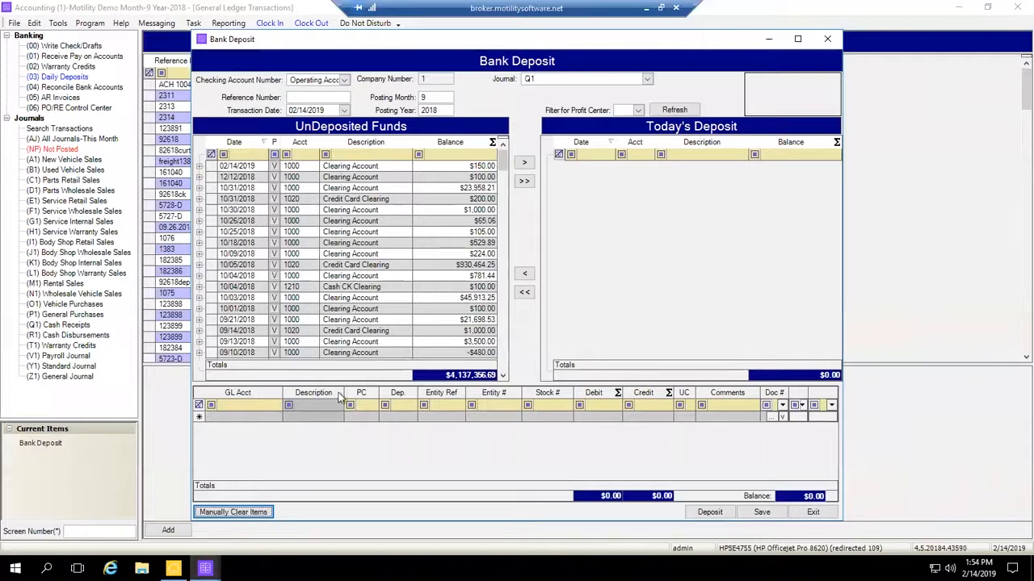
- Review the remaining undeposited funds and close the Bank Deposit window, saving the changes to the deposits
drag(503, 168, 506, 204)
scroll(481, 218, up, 4)
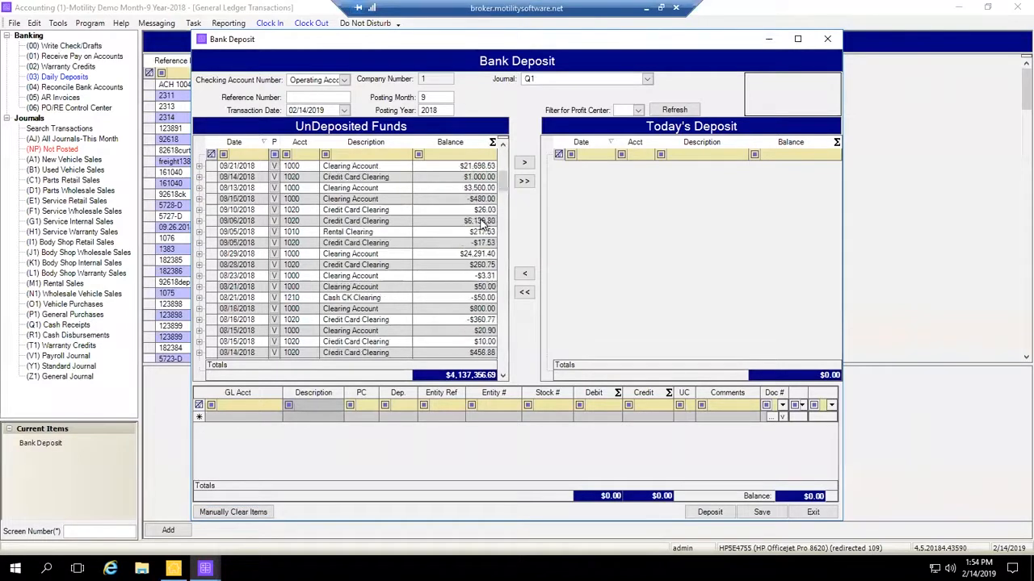
scroll(482, 225, up, 5)
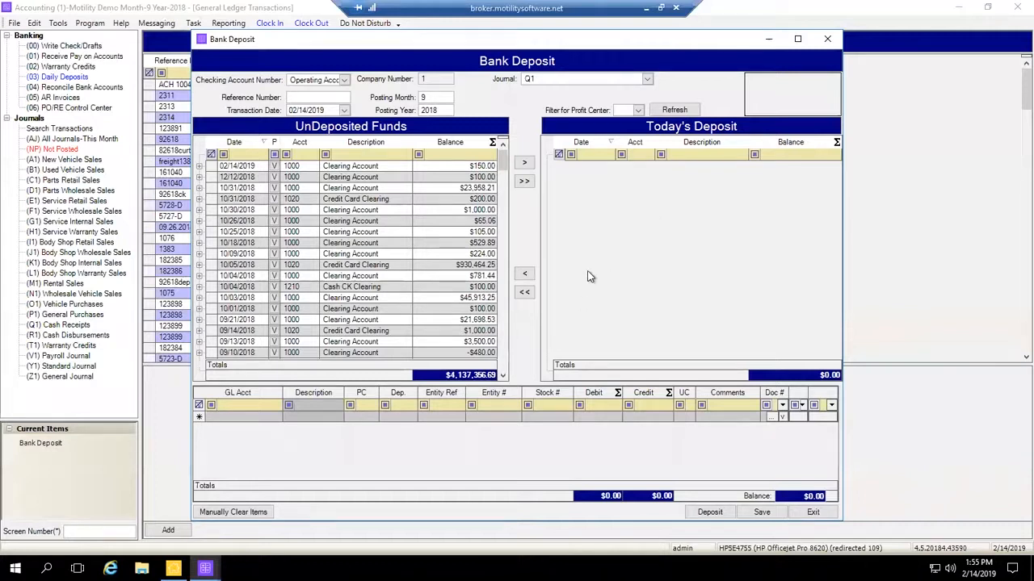
click(828, 40)
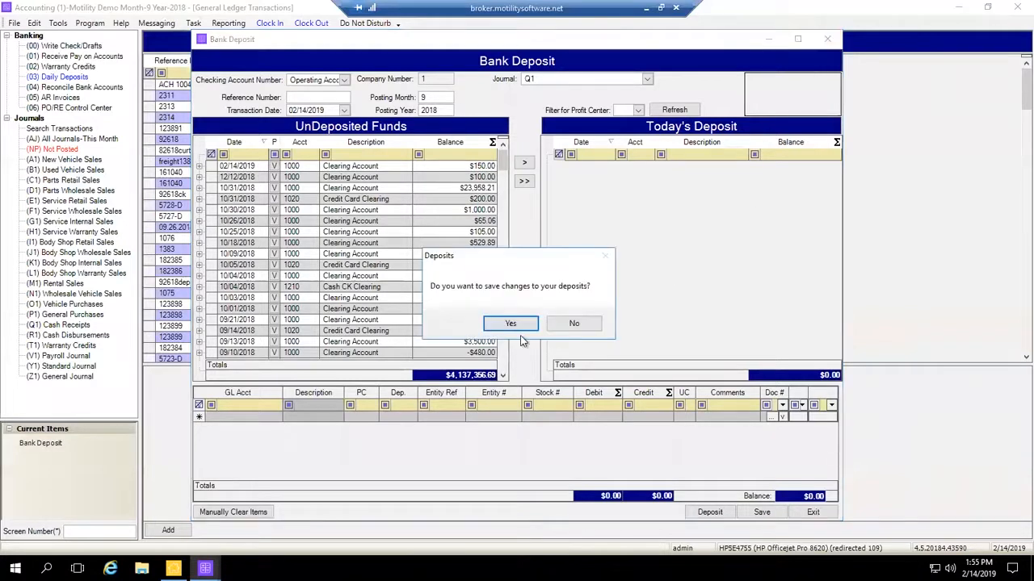
key(Return)
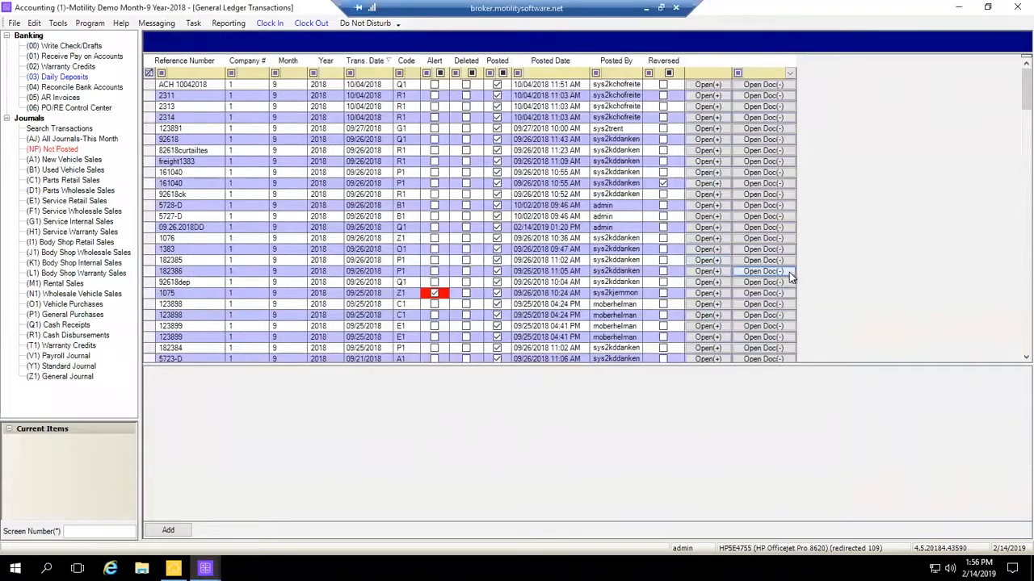
- Switch to the Infinity Main Menu and point out the "You May Have Noticed We've Been Busy" announcement
click(172, 568)
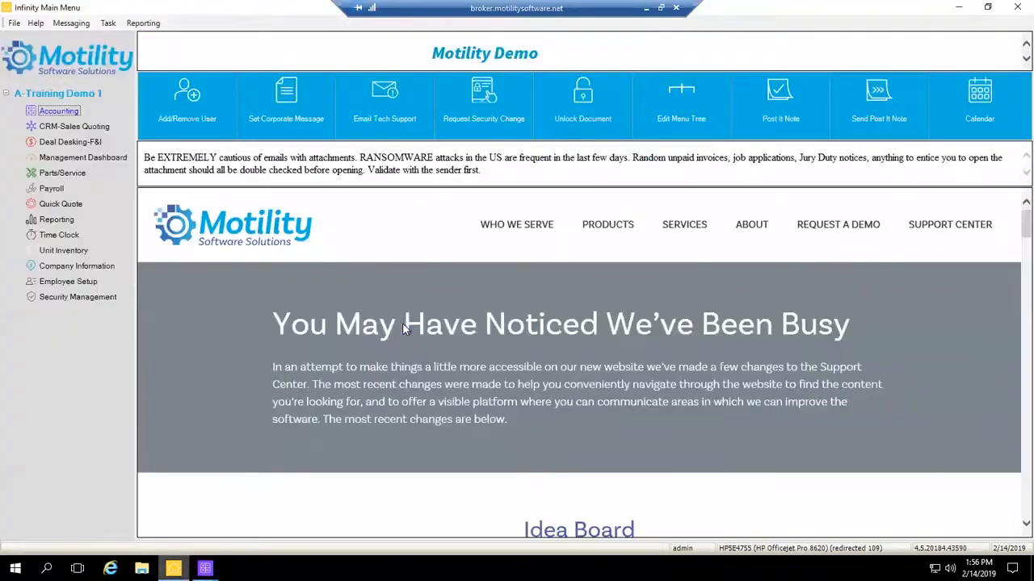
drag(279, 331, 254, 343)
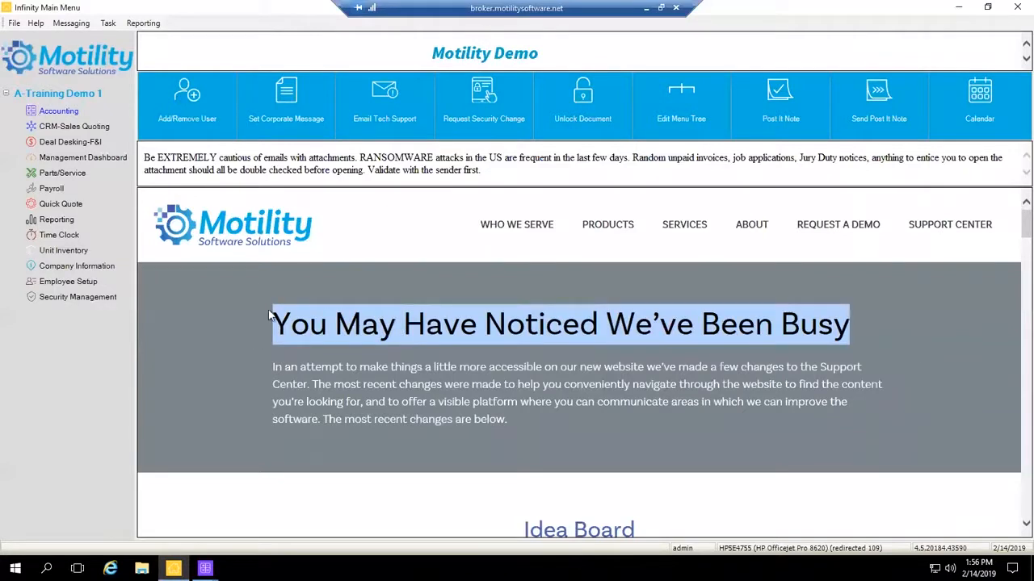
click(269, 315)
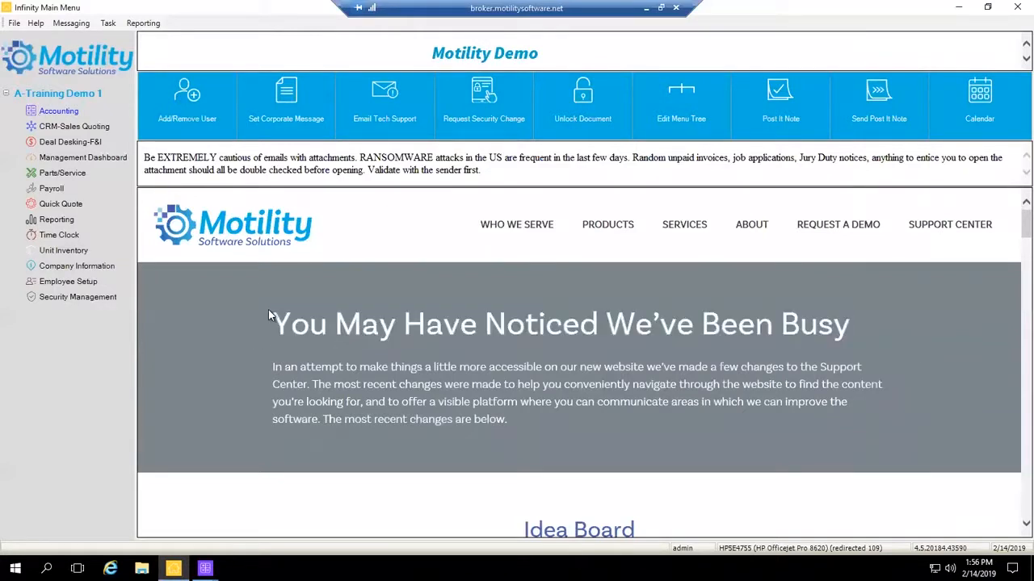